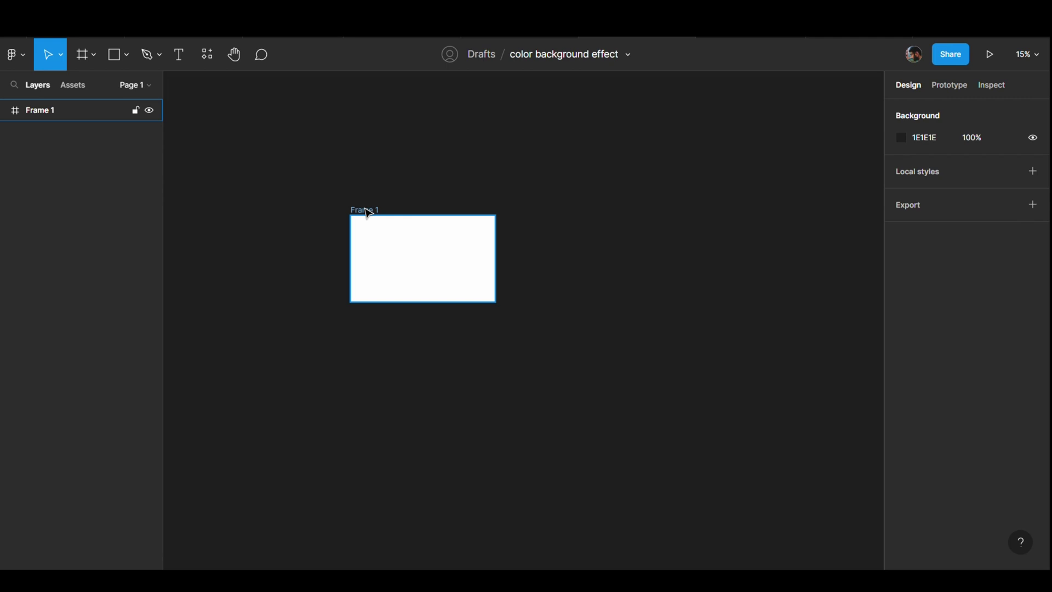
Reposition the new 1440×860 frame and rename it to 'screen'.
drag(364, 214, 489, 250)
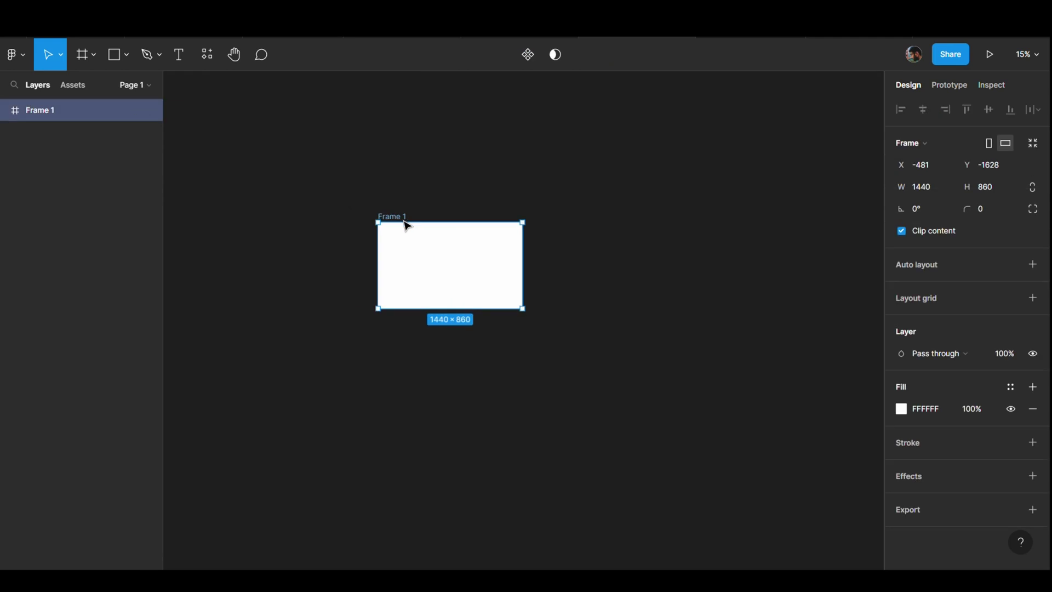
scroll(494, 249, up, 3)
scroll(449, 272, up, 2)
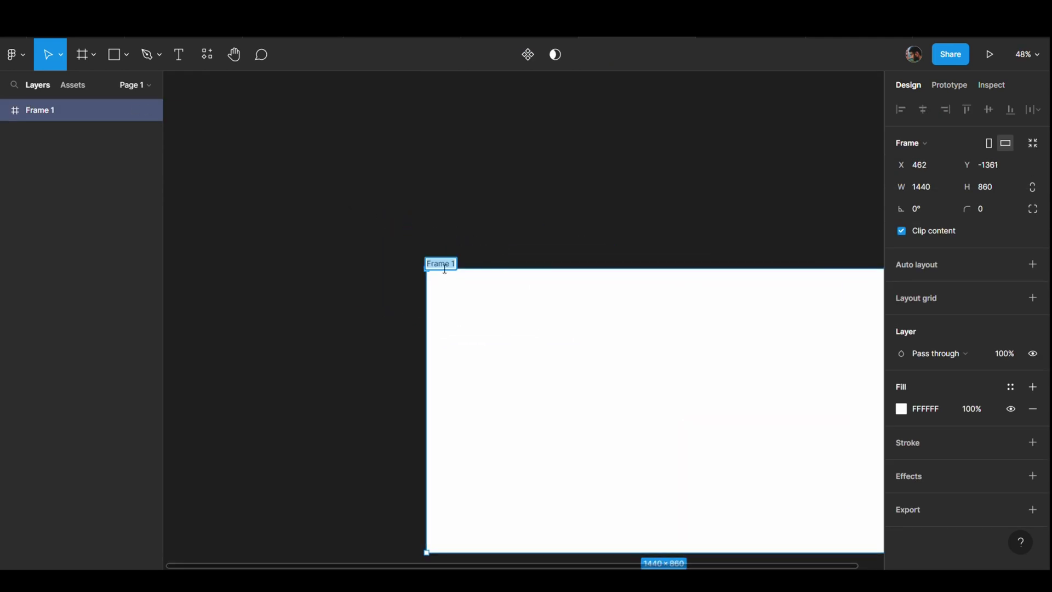
text(de)
click(415, 214)
scroll(383, 230, right, 3)
click(338, 239)
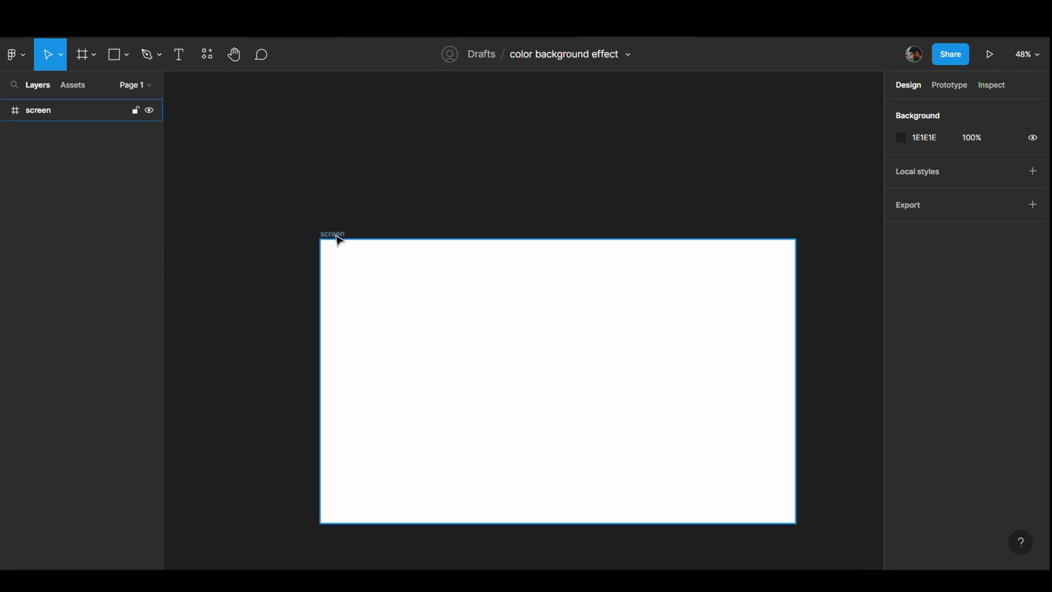
scroll(364, 231, down, 3)
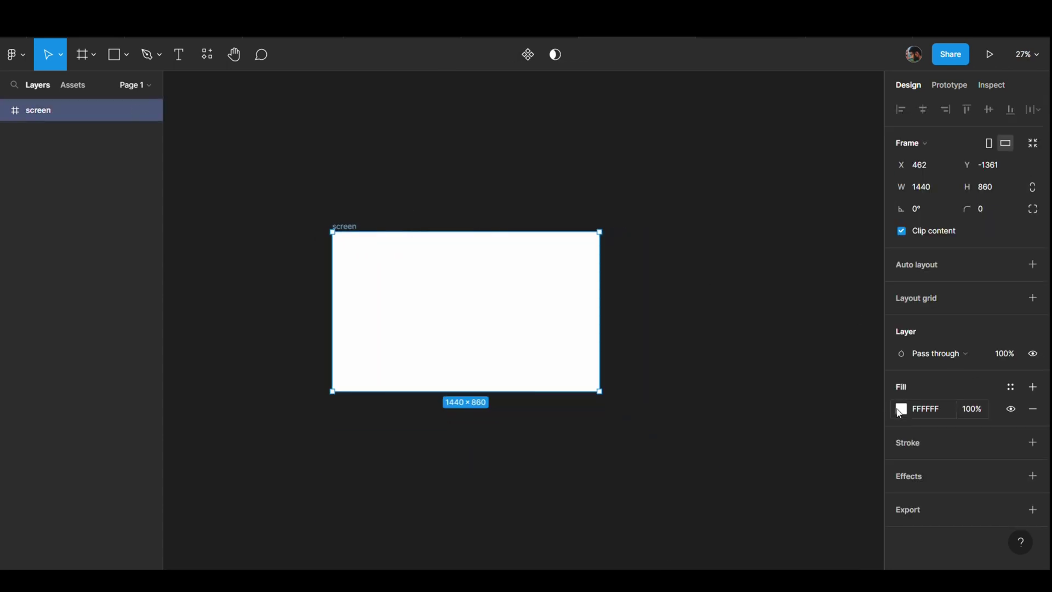
Fill the screen frame with near-black 040404.
click(899, 408)
drag(748, 378, 720, 397)
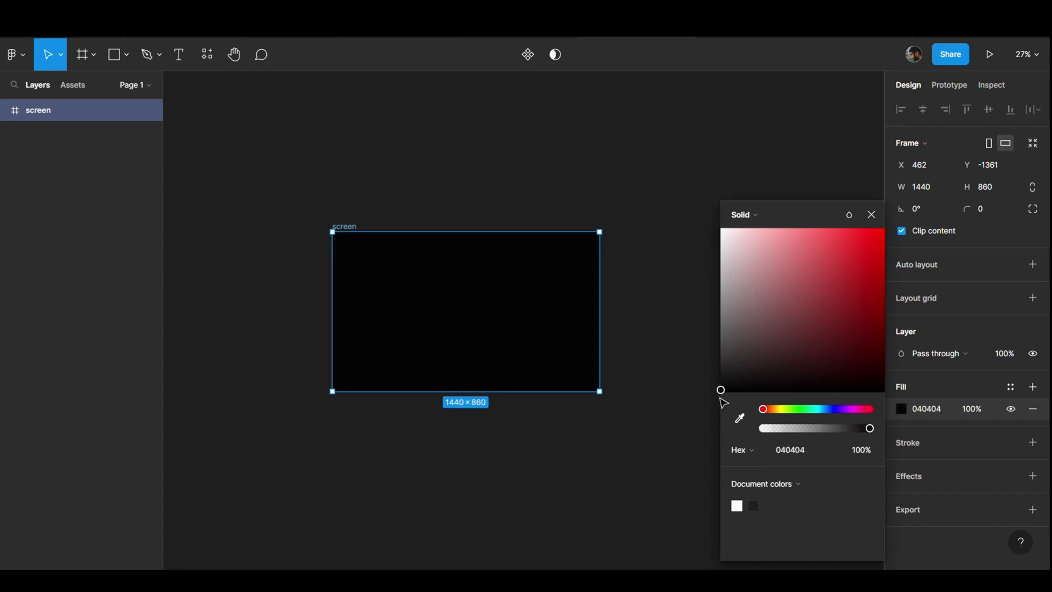
click(872, 214)
ctrl+scroll(377, 257, up, 3)
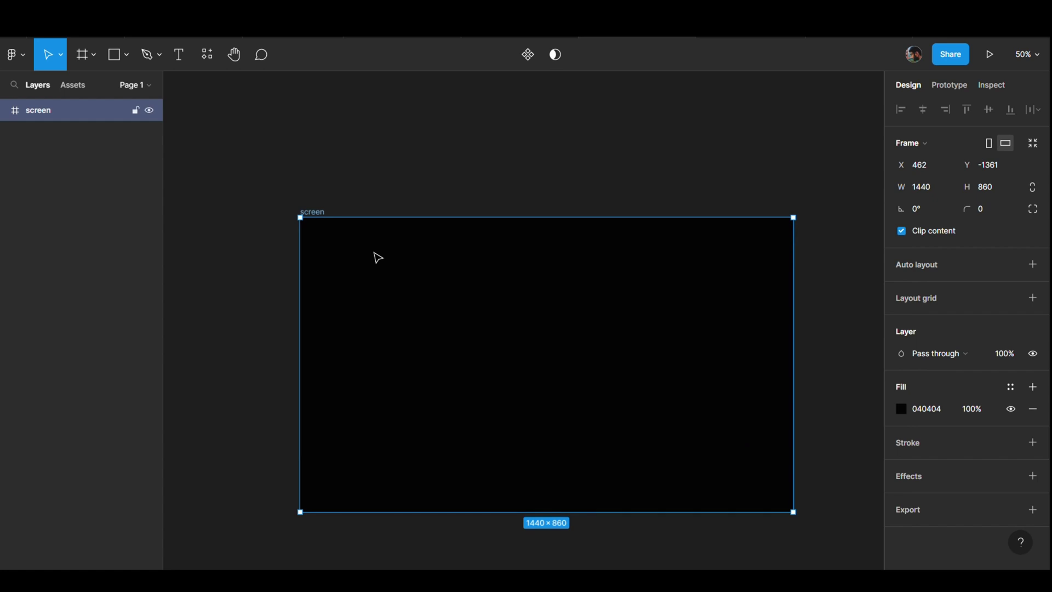
key(r)
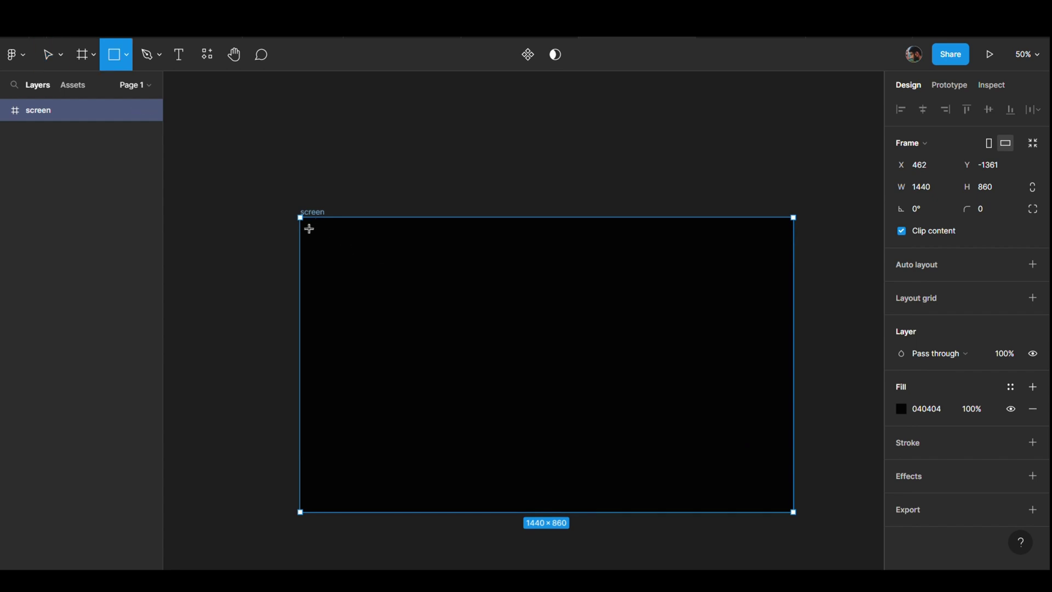
Draw a 1440×120 header frame across the top of screen.
key(f)
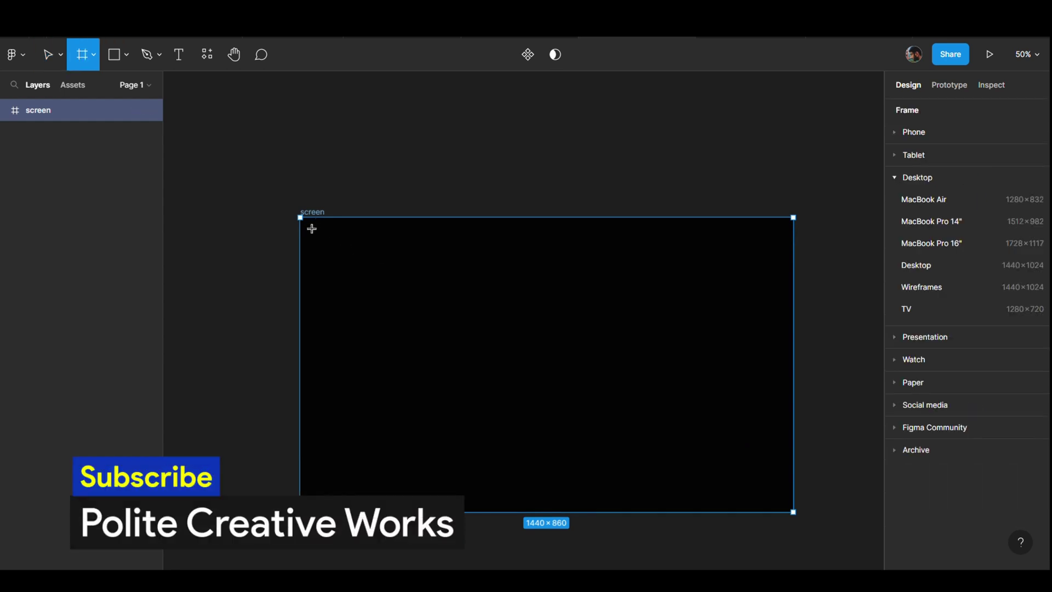
drag(312, 228, 793, 258)
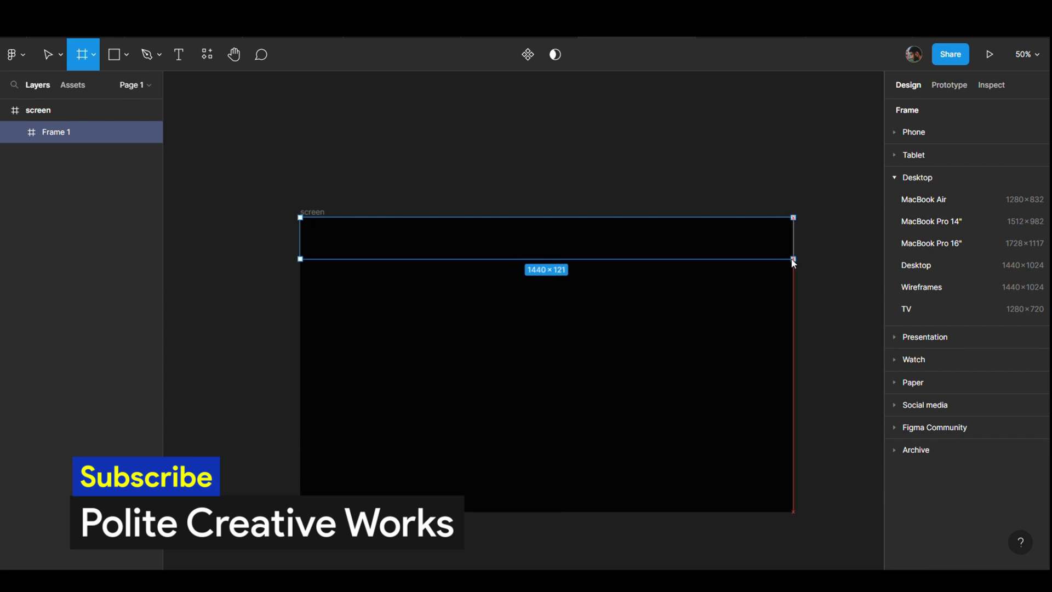
click(999, 187)
text(120)
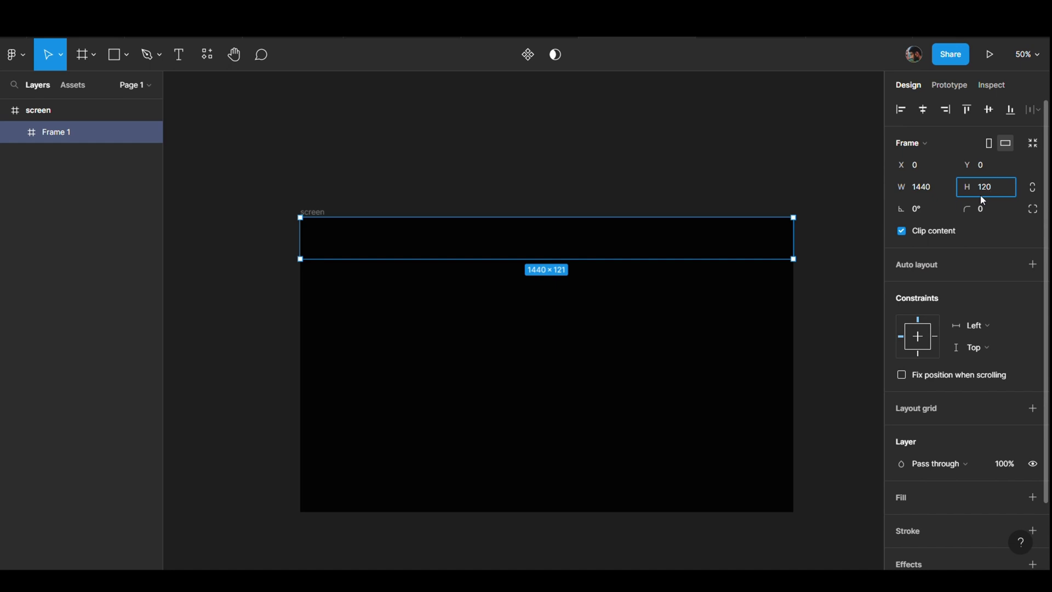
key(Return)
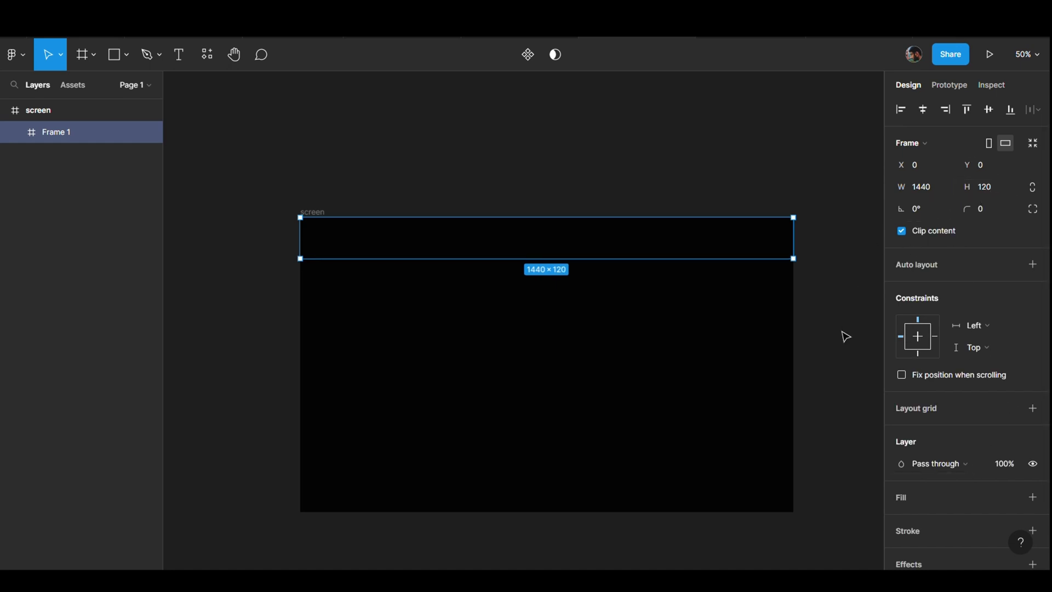
click(844, 335)
click(705, 258)
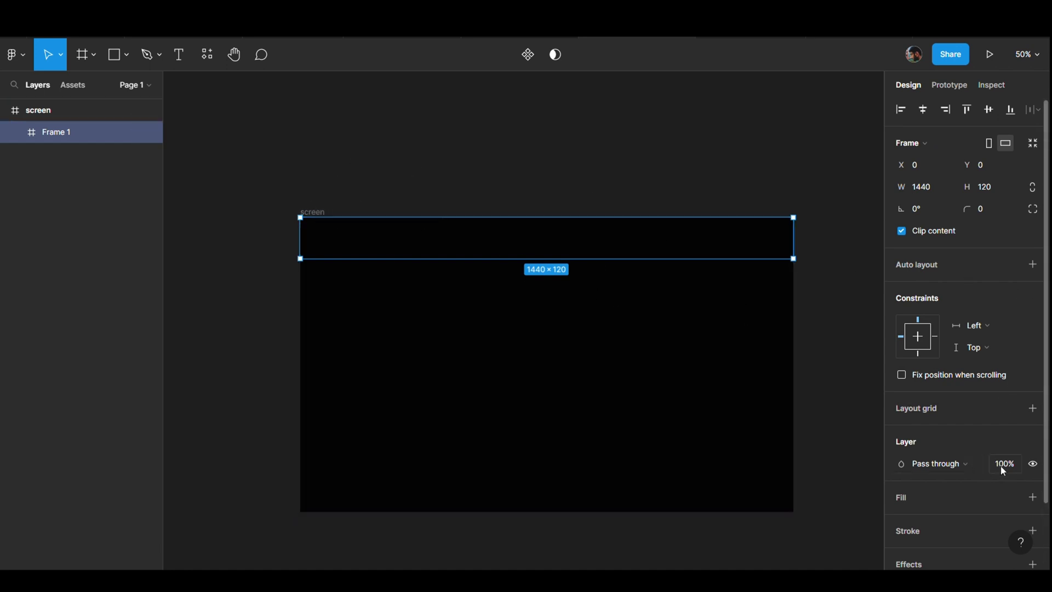
Give the header frame a pure black 000000 fill at 80% opacity.
scroll(807, 336, down, 2)
scroll(772, 265, down, 2)
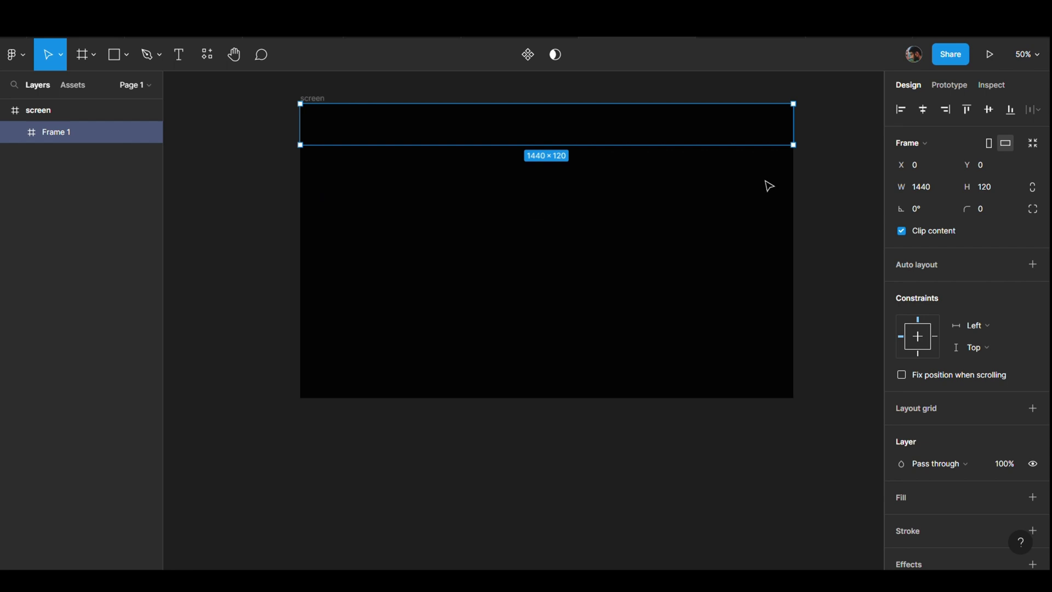
scroll(769, 186, up, 3)
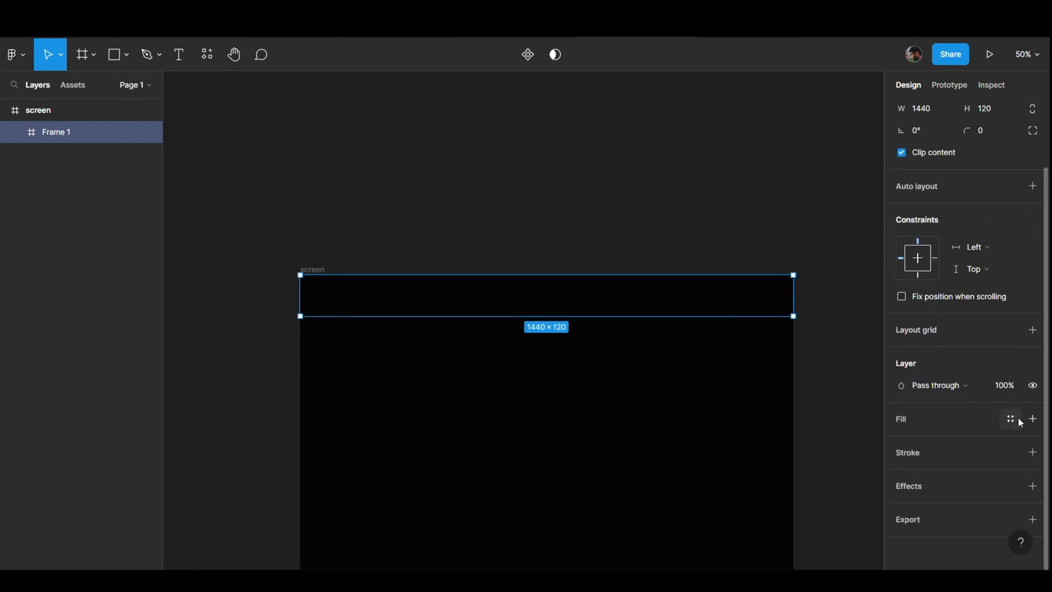
click(904, 422)
click(900, 441)
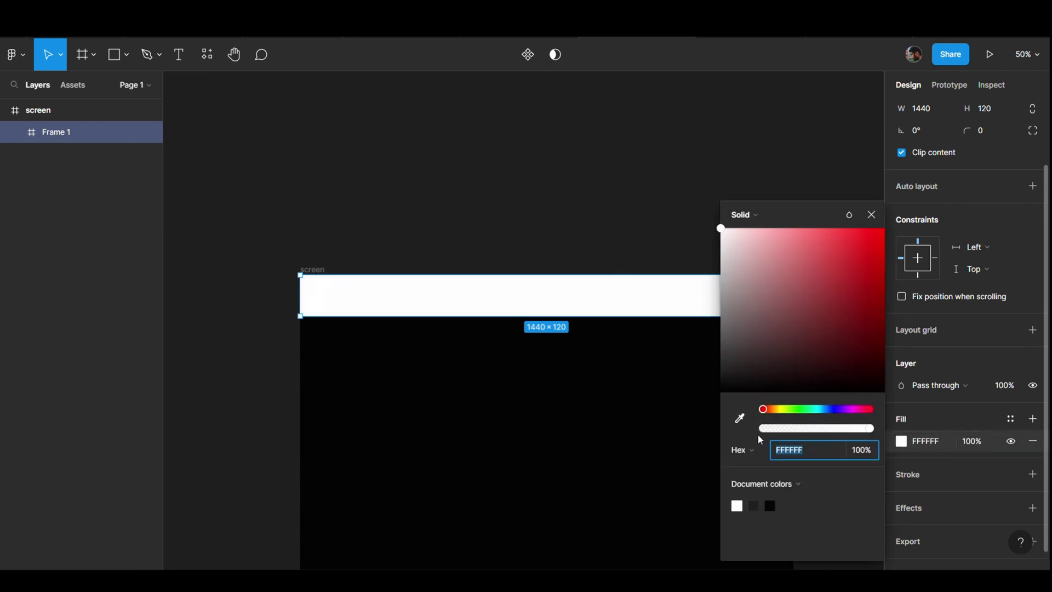
click(740, 418)
drag(741, 388, 716, 410)
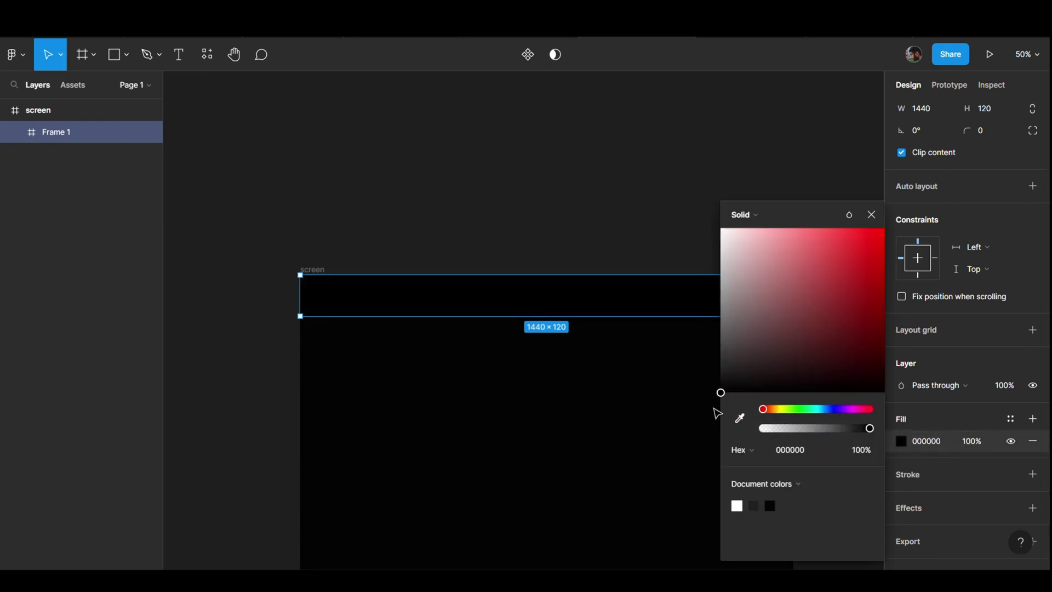
click(985, 442)
text(80)
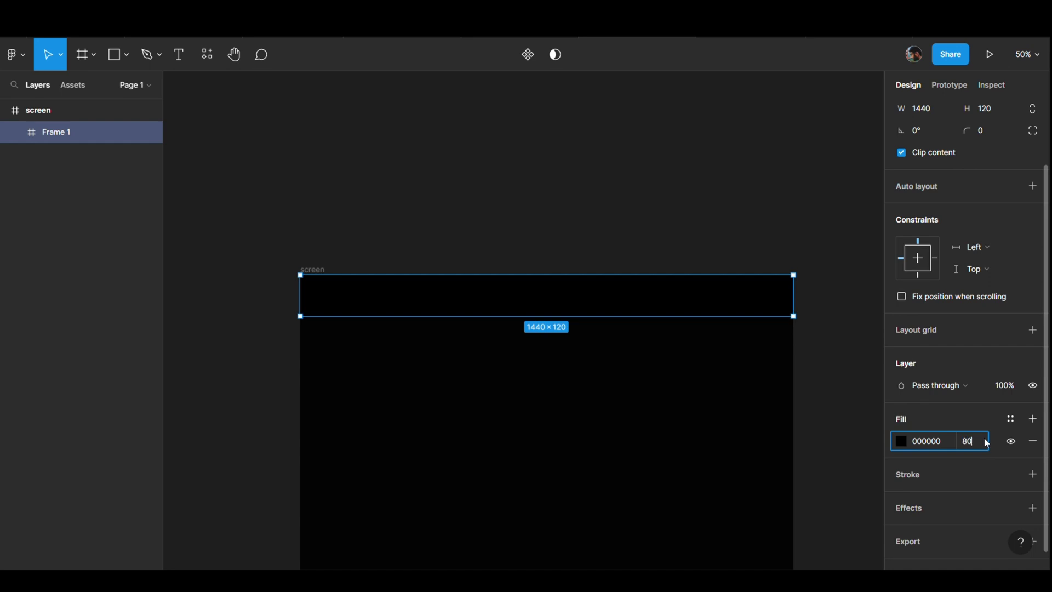
key(Return)
click(873, 293)
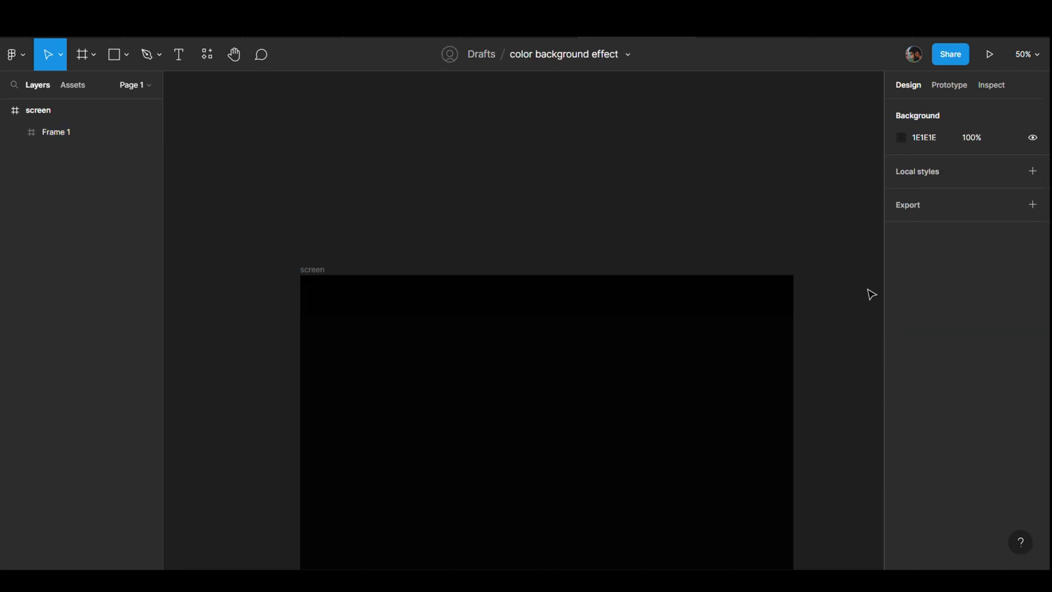
Lighten the screen frame's fill slightly to 060606.
click(324, 279)
click(901, 410)
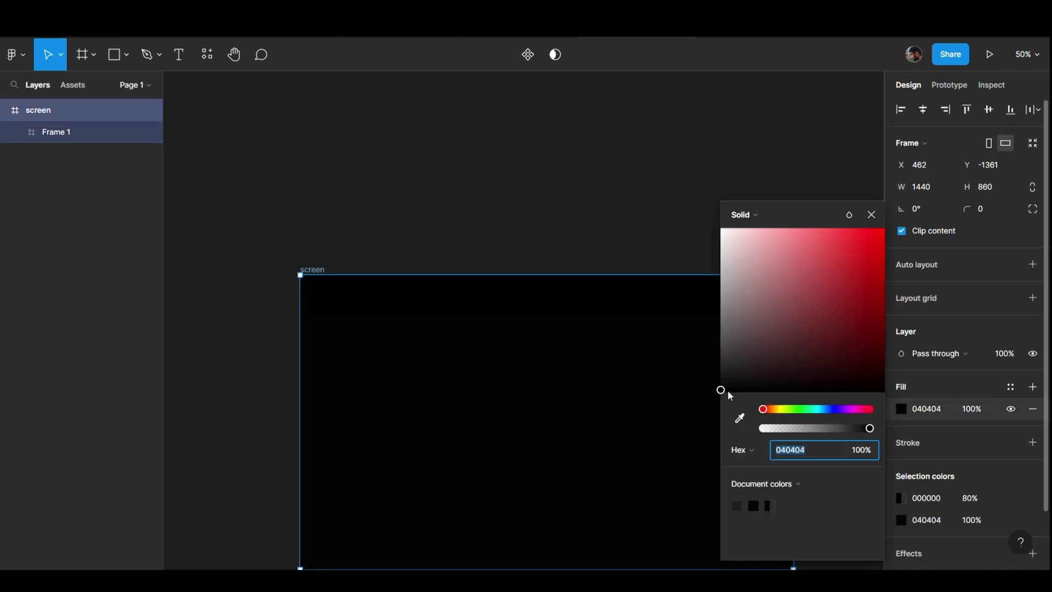
drag(728, 391, 725, 393)
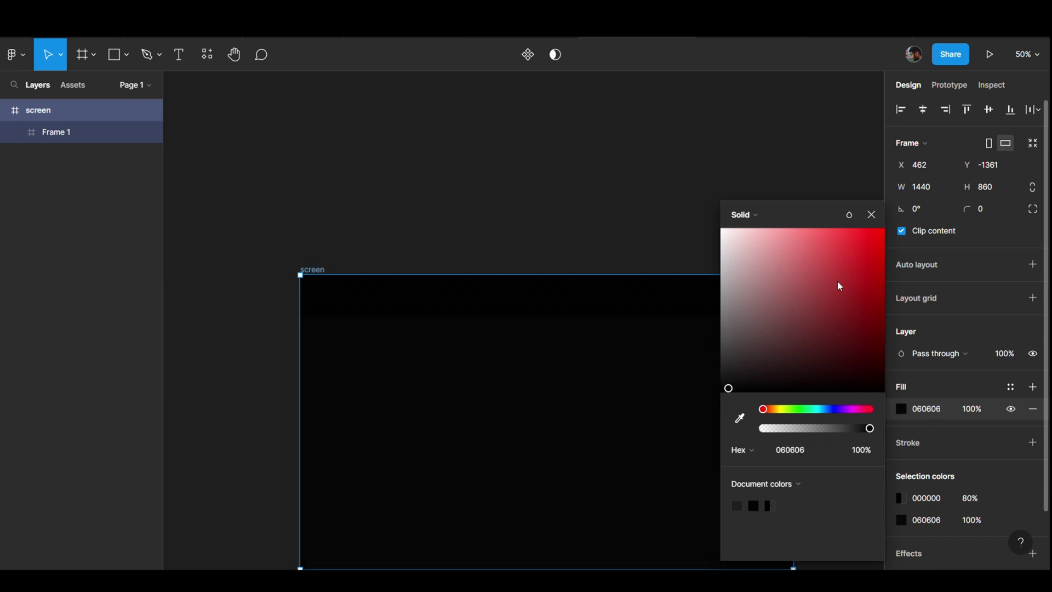
click(872, 214)
click(677, 222)
Reduce the header frame's height from 120 to 100.
scroll(677, 222, down, 5)
scroll(672, 223, up, 1)
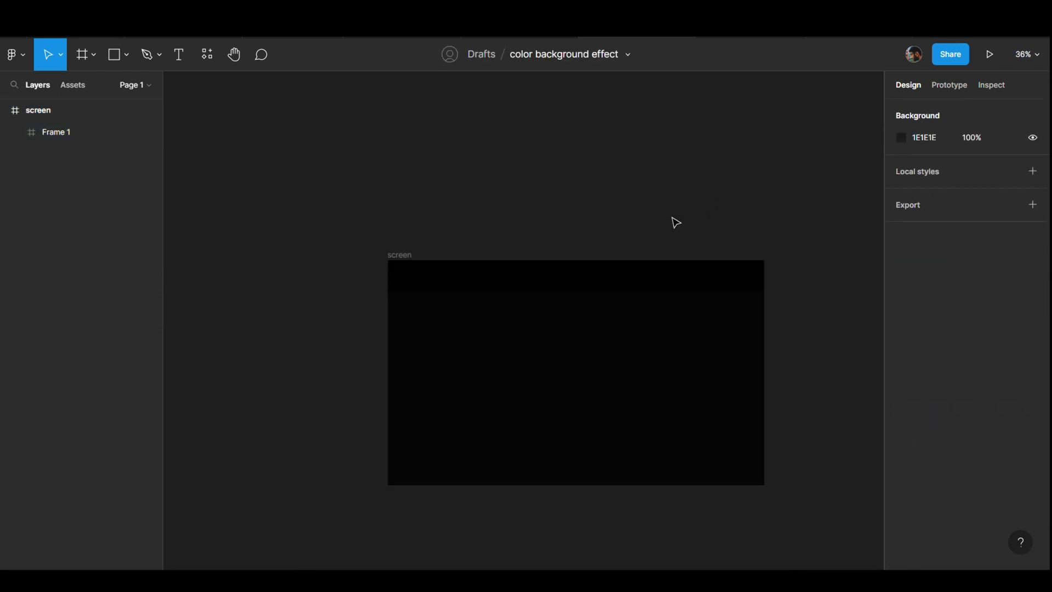
scroll(671, 223, up, 4)
click(723, 328)
click(1007, 187)
text(1)
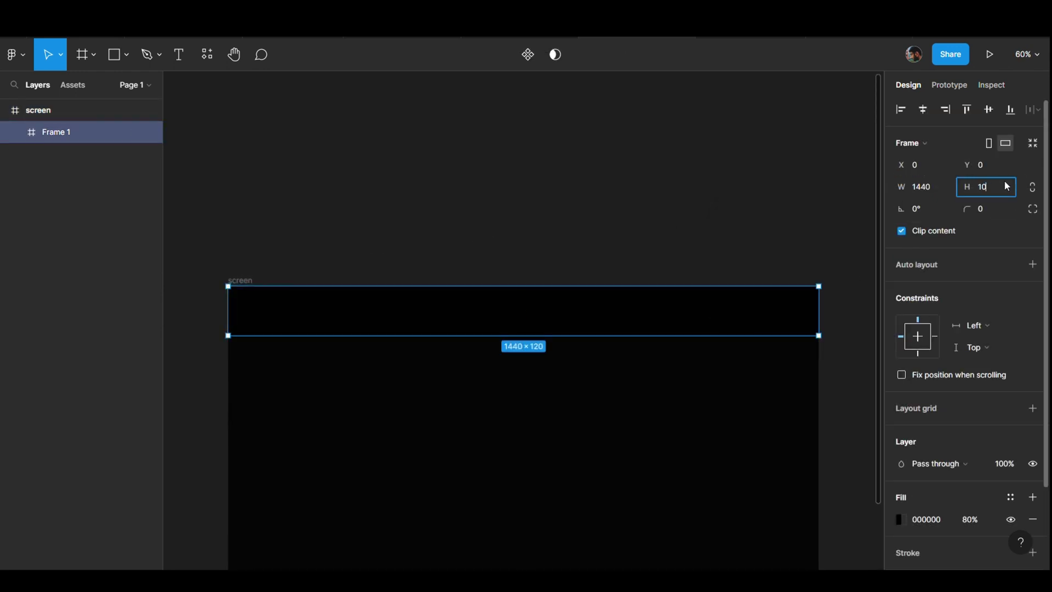
text(0)
key(Return)
click(548, 190)
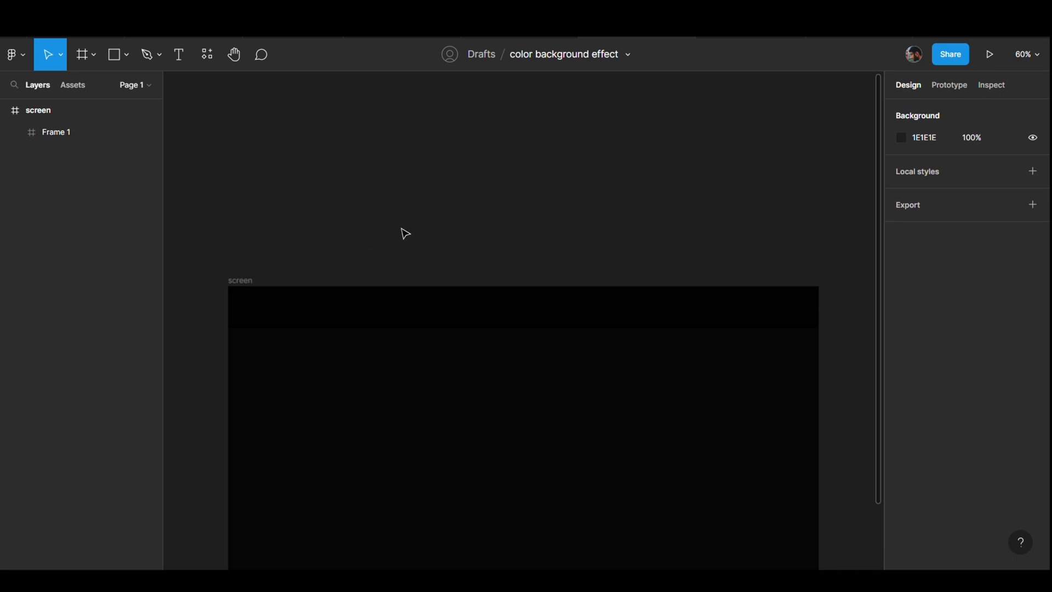
scroll(420, 280, up, 3)
Add a left-aligned Bold 'Logo' text inside the header.
scroll(425, 278, up, 2)
key(t)
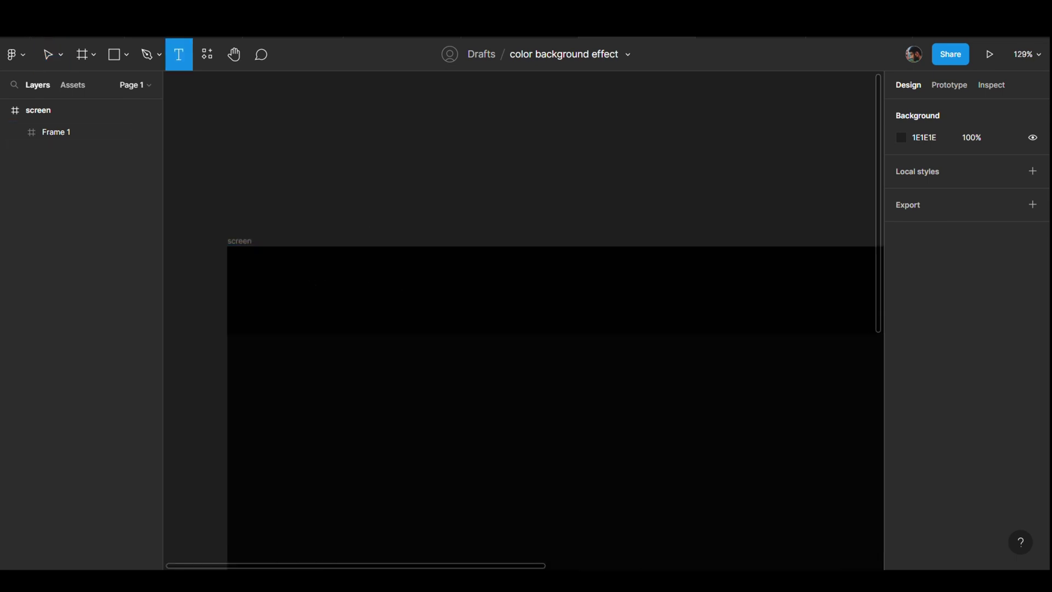
click(283, 269)
text(Logo)
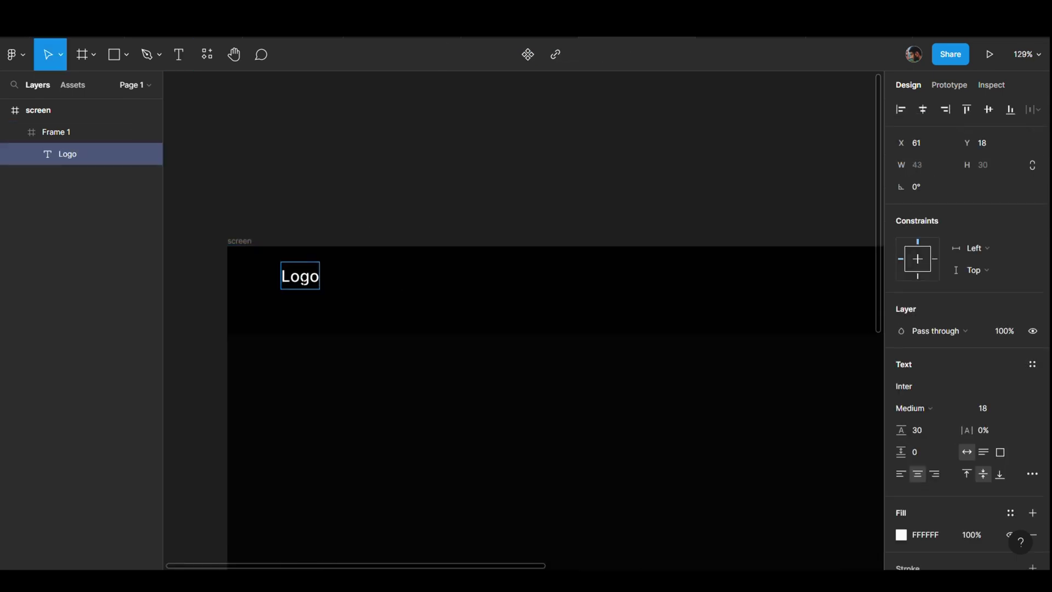
click(900, 474)
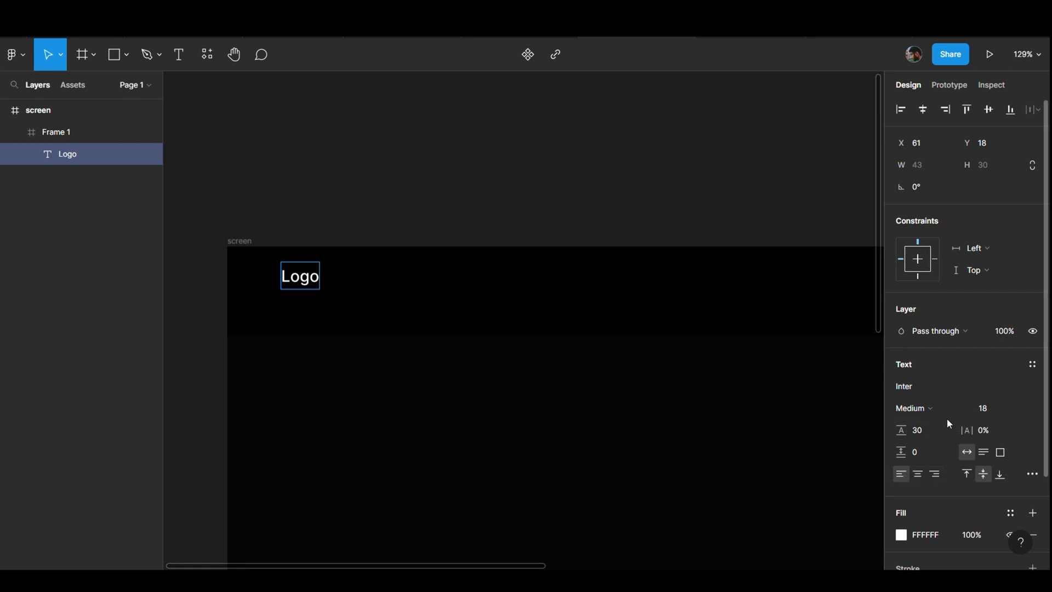
click(926, 408)
click(932, 331)
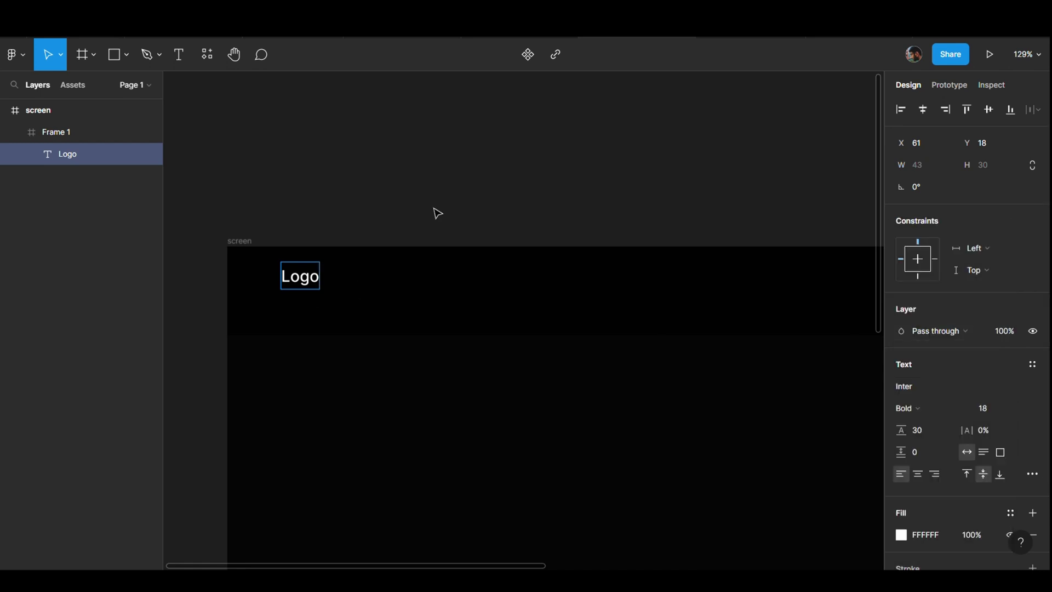
key(Escape)
Keep Logo Bold and move it right and down within the header.
click(913, 408)
click(931, 331)
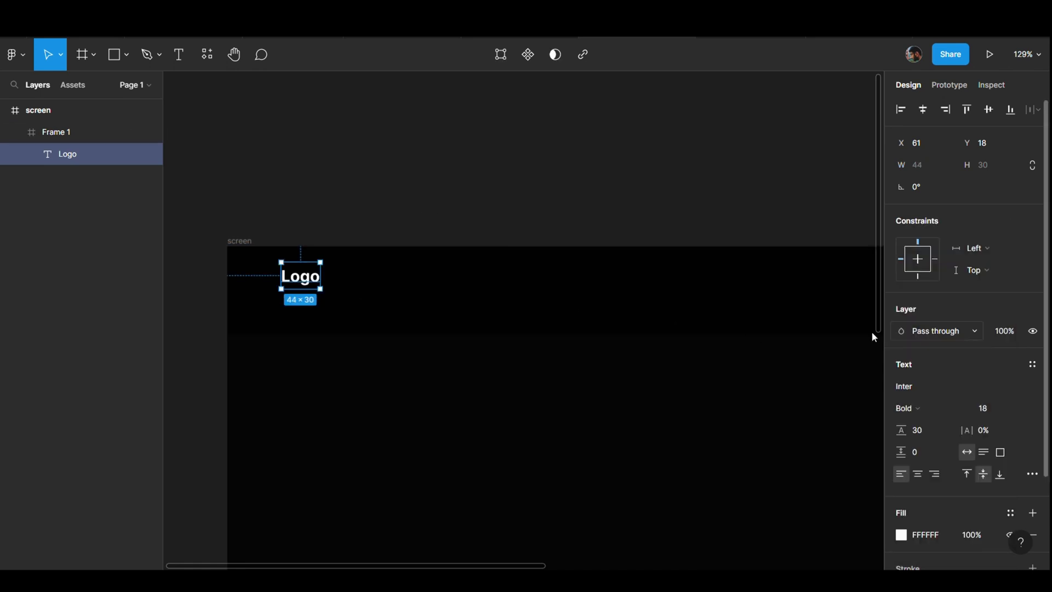
drag(308, 284, 334, 299)
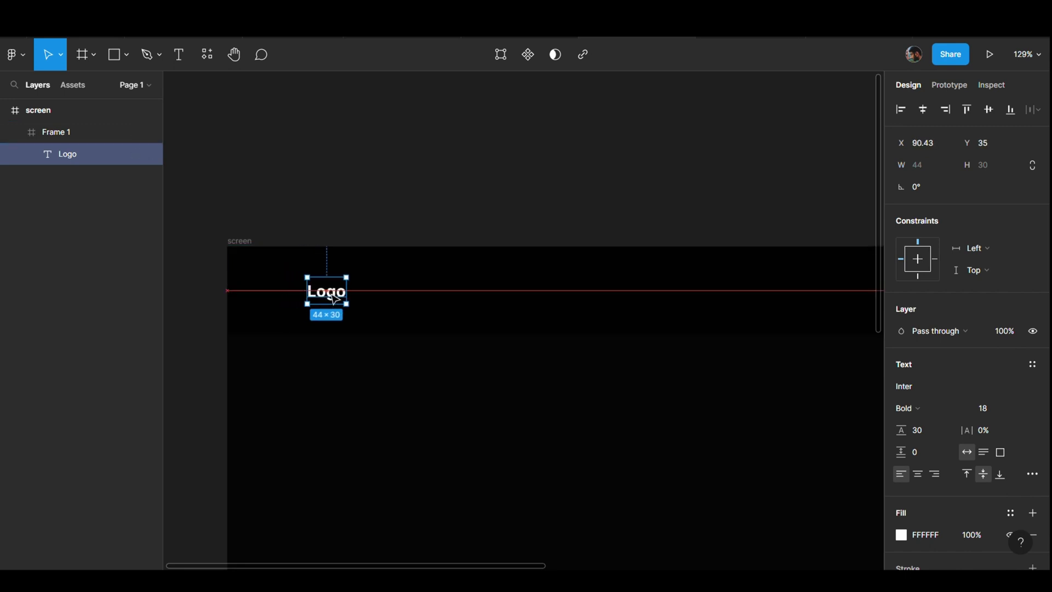
click(430, 226)
scroll(434, 226, down, 5)
scroll(434, 226, up, 3)
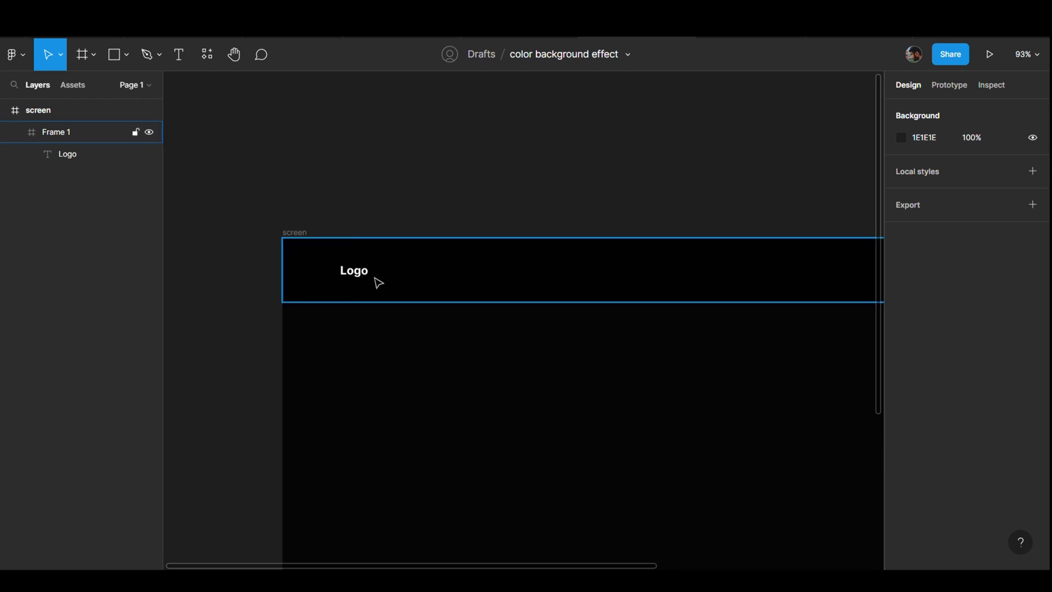
Increase the Logo font size to 22 and nudge it into place.
click(359, 272)
click(995, 412)
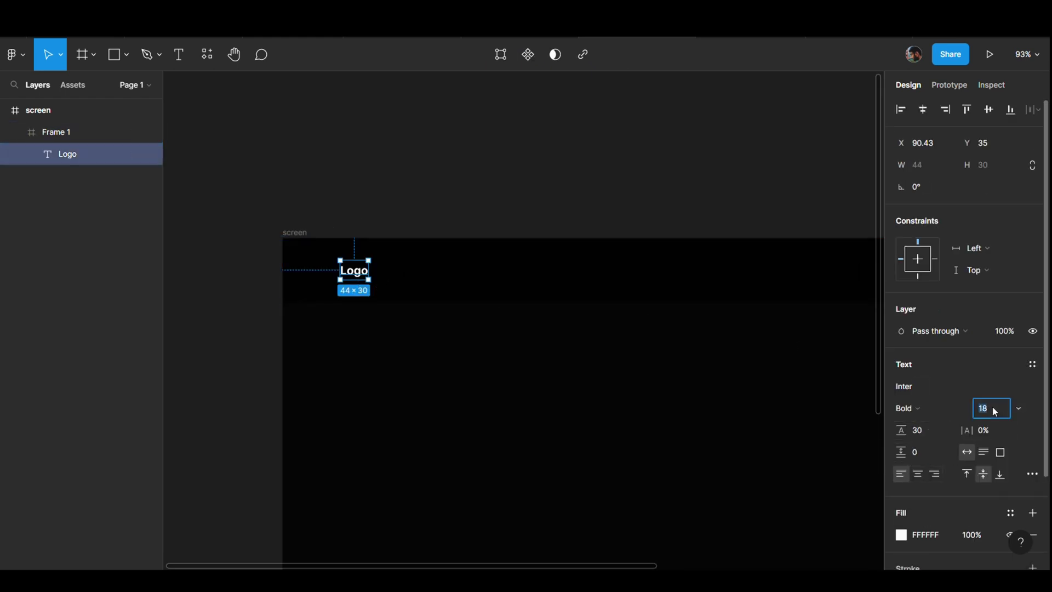
text(22)
key(Return)
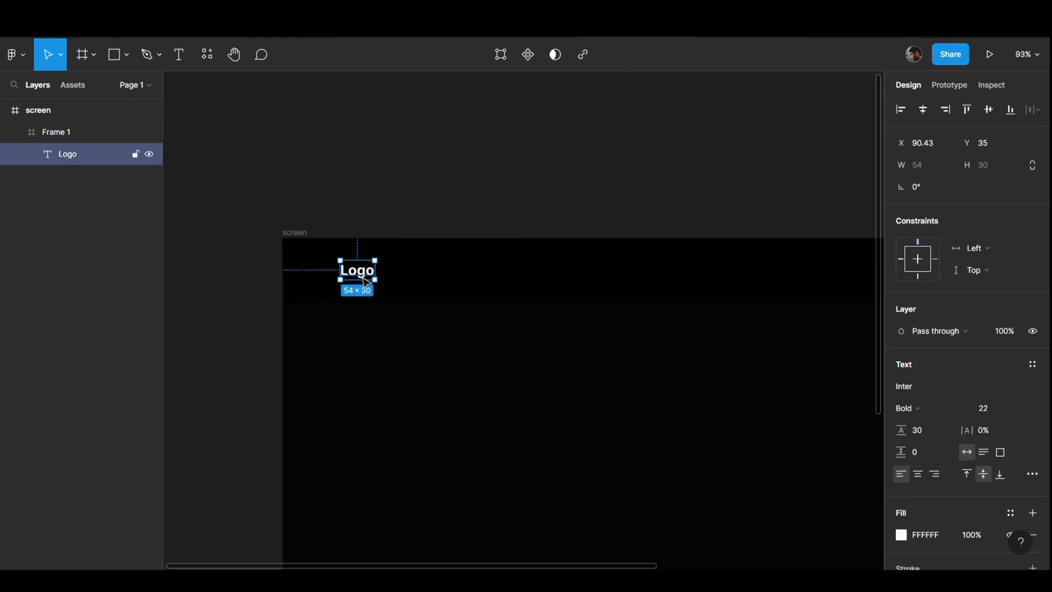
drag(365, 278, 365, 278)
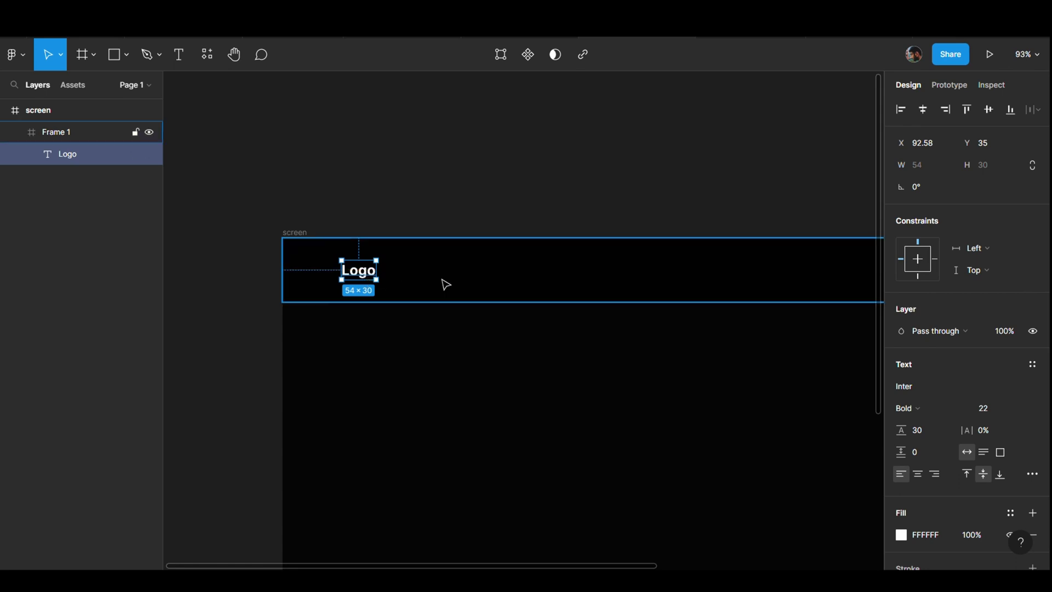
click(444, 283)
scroll(439, 241, right, 3)
click(458, 165)
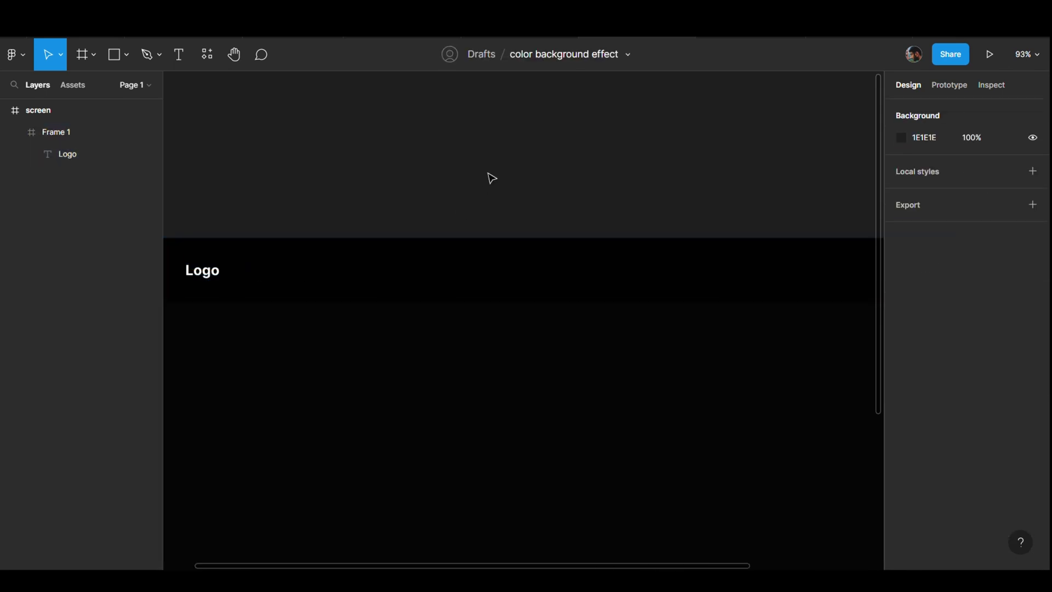
scroll(433, 181, down, 3)
scroll(403, 199, up, 5)
click(219, 260)
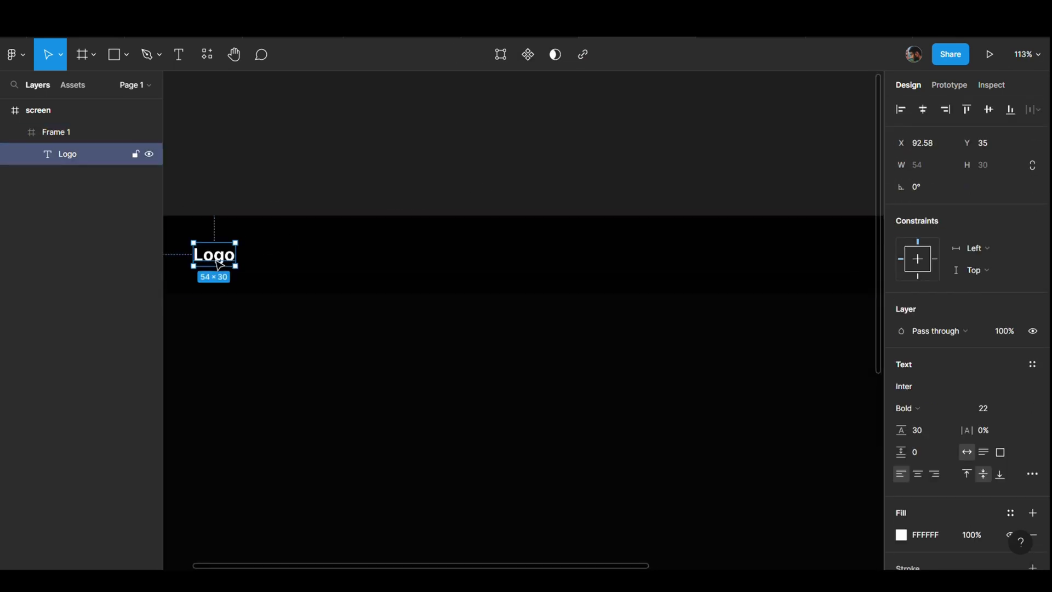
Duplicate Logo toward the bar's centre and retype it as 'Home'.
drag(222, 265, 533, 265)
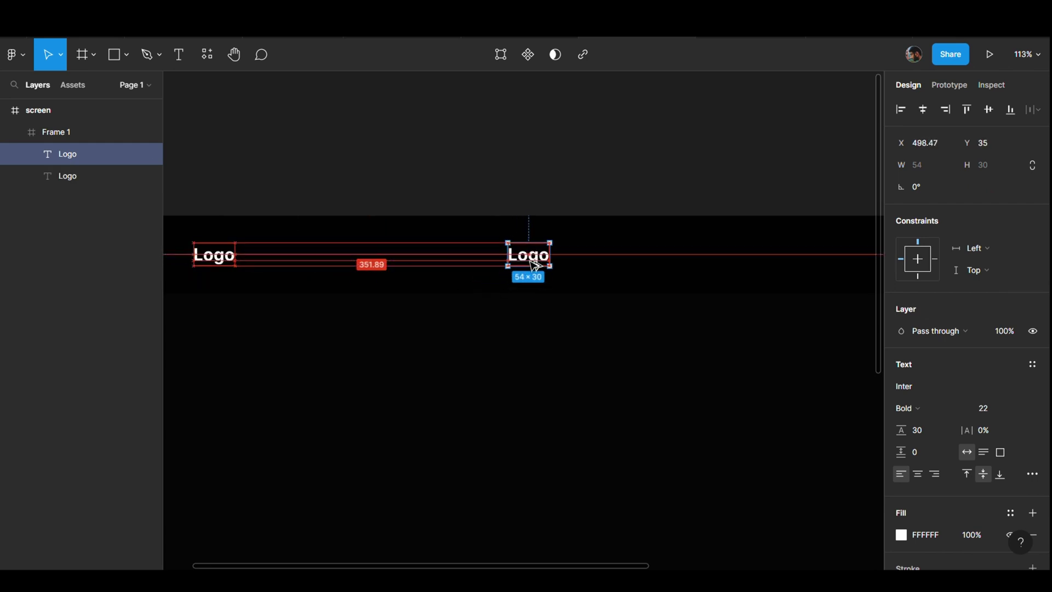
double_click(533, 265)
text(Hom)
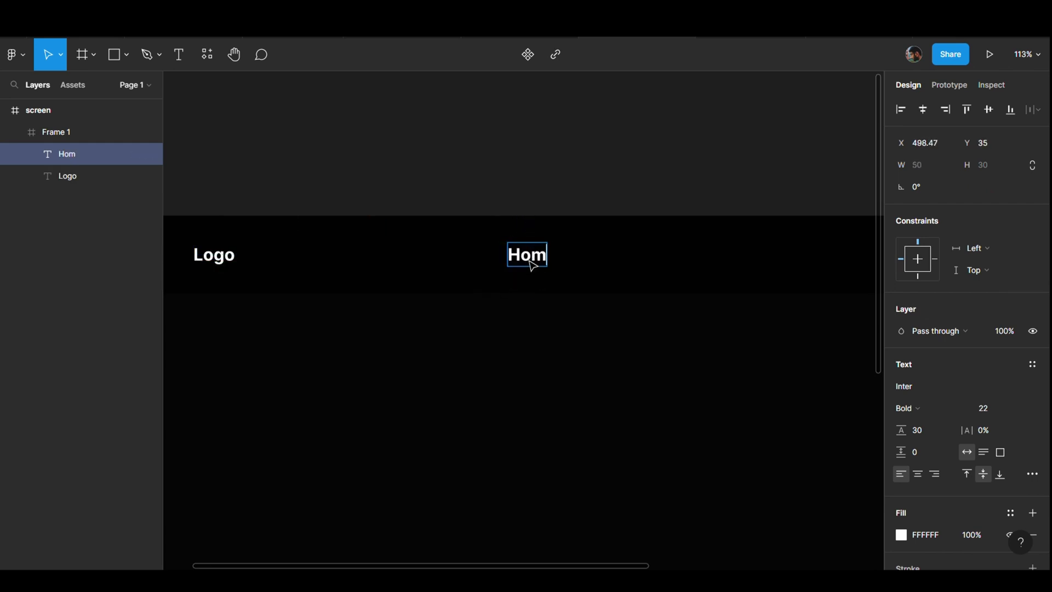
text(e)
key(Escape)
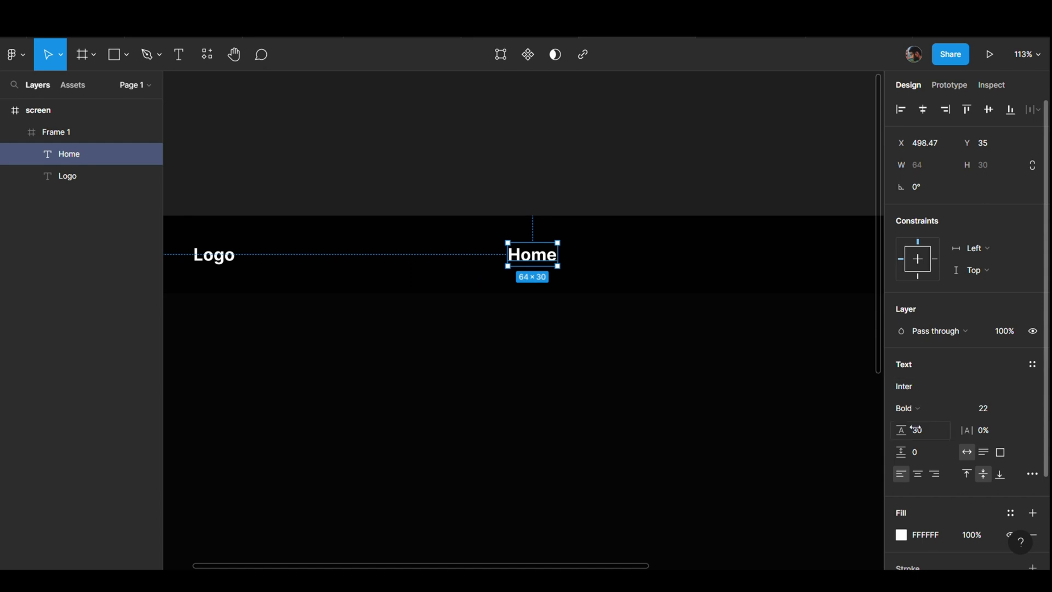
Set Home to size 16, changing its weight from Bold to Regular, then Medium.
click(907, 410)
click(939, 282)
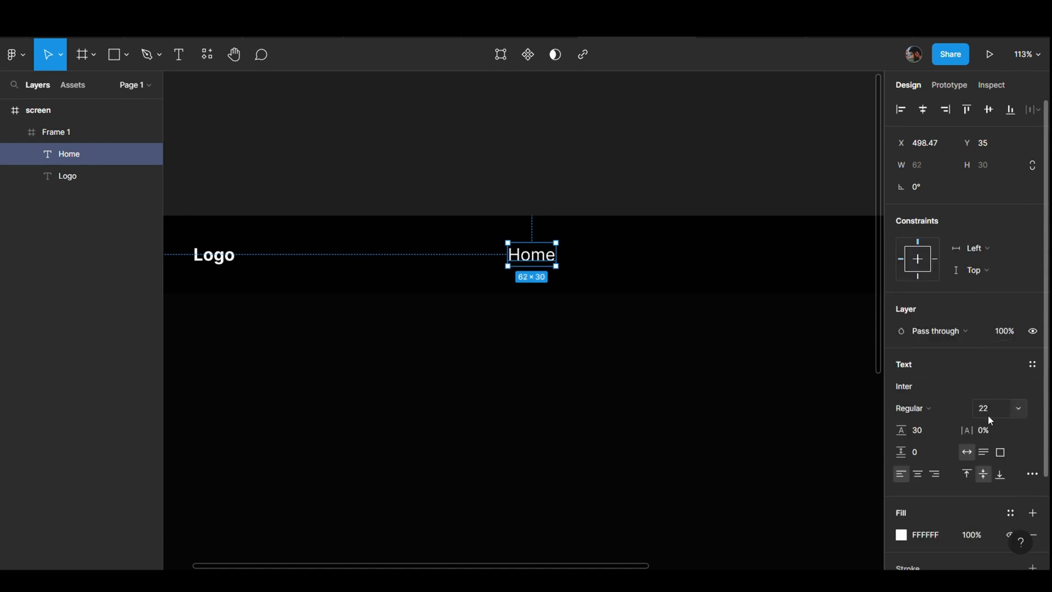
text(16)
key(Return)
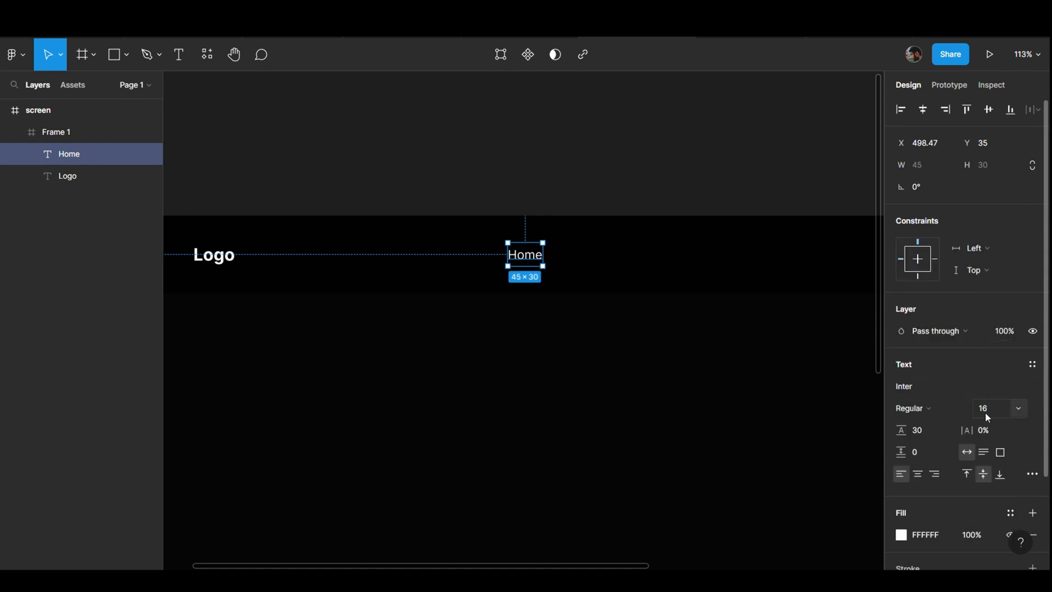
click(912, 408)
click(934, 302)
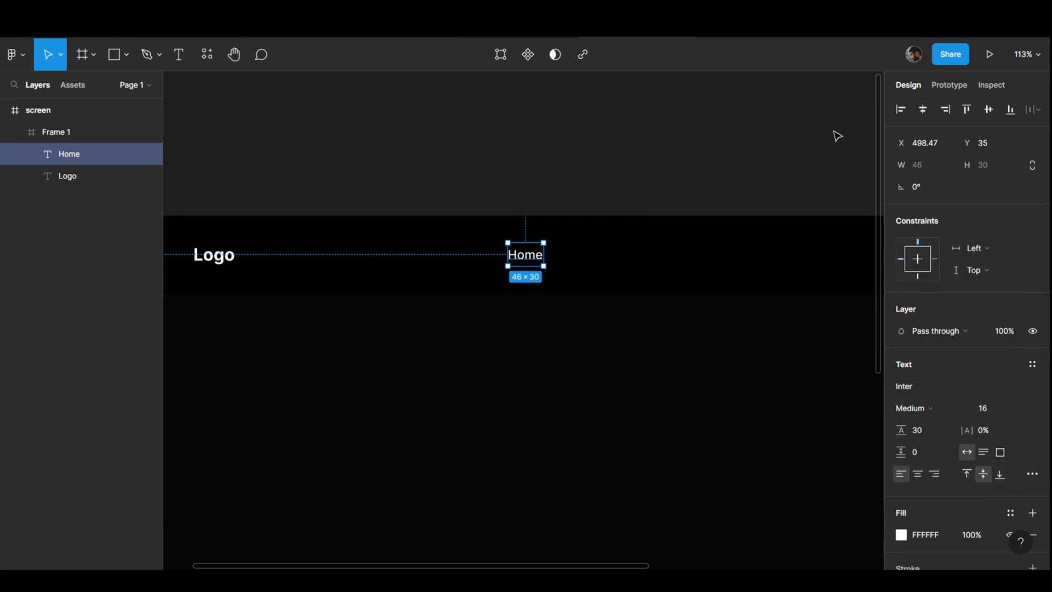
Reselect the Home text in the bar to adjust its weight again.
scroll(543, 184, down, 3)
click(552, 181)
scroll(555, 179, right, 2)
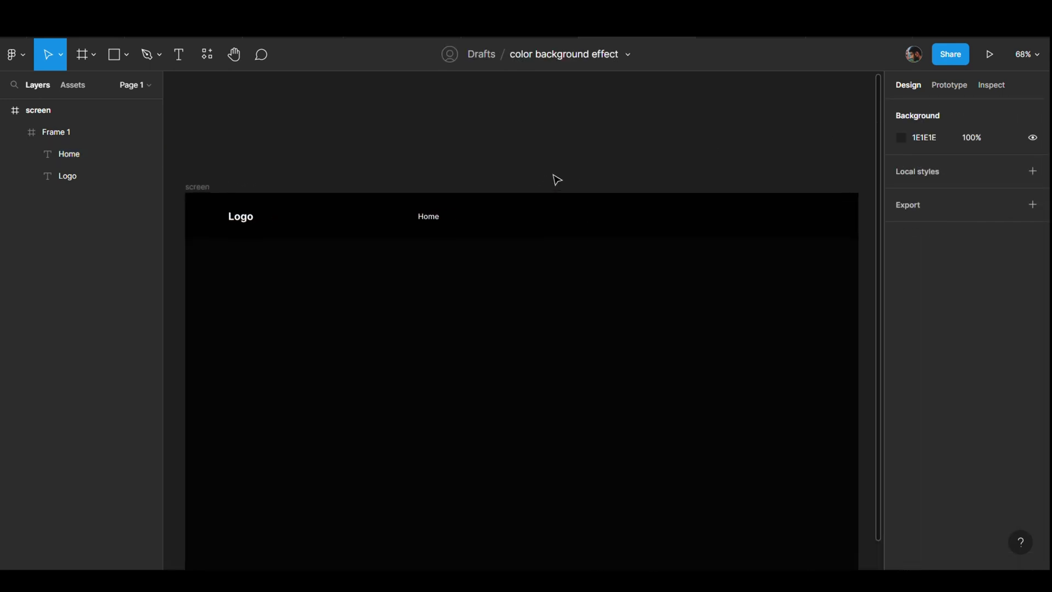
click(421, 222)
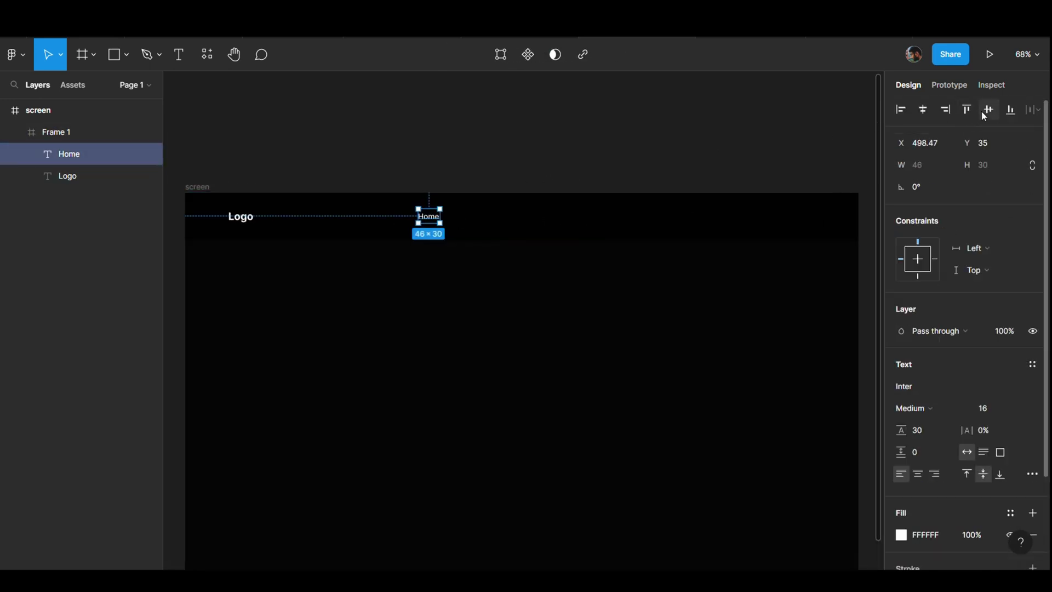
click(475, 167)
scroll(438, 230, up, 1)
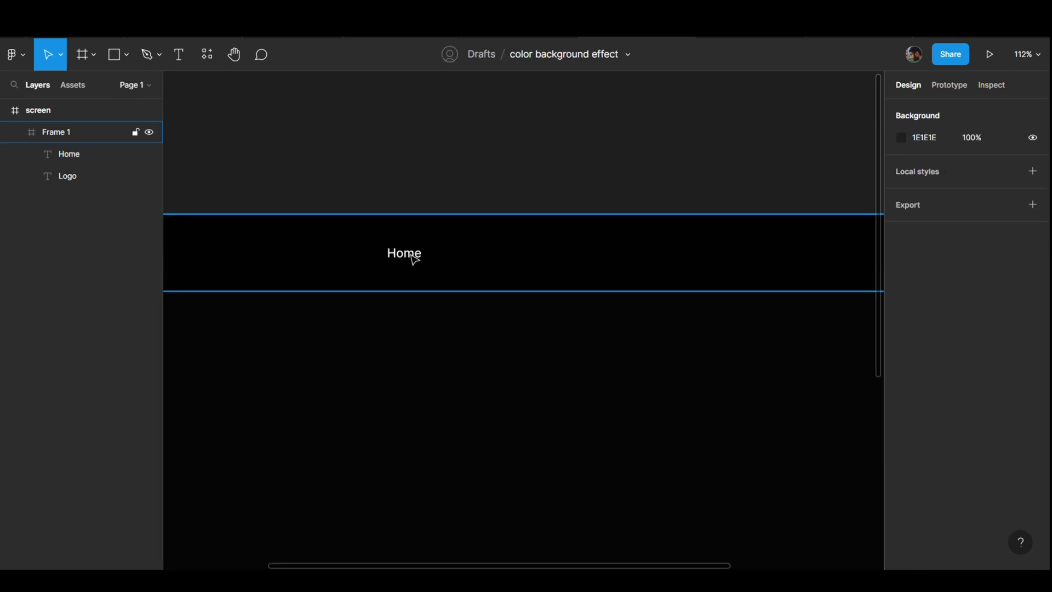
click(412, 257)
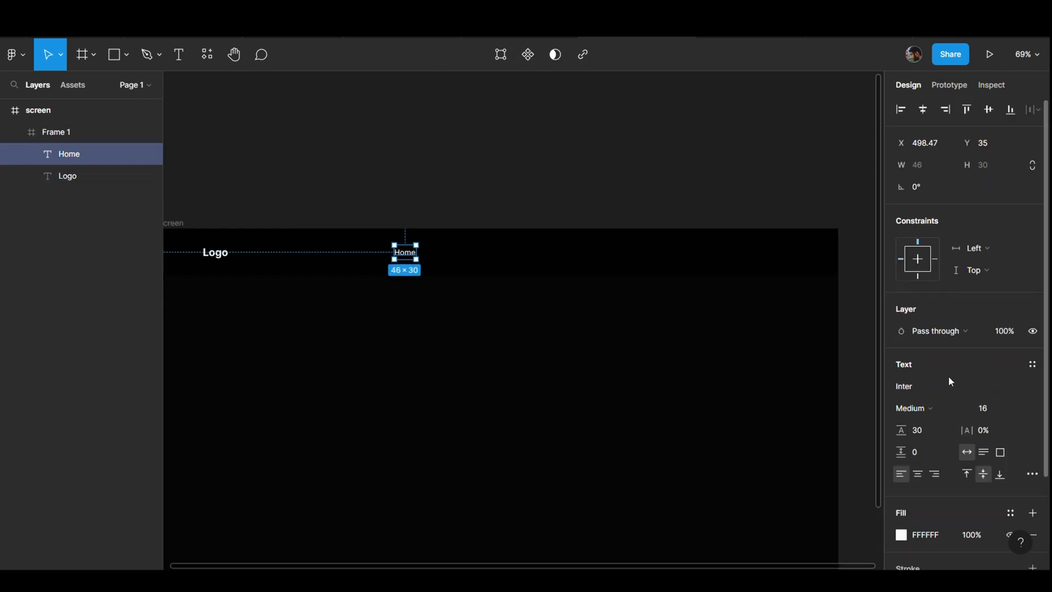
click(932, 409)
Return Home to Regular weight and duplicate it as 'Services' to its right.
click(927, 281)
drag(413, 259, 459, 259)
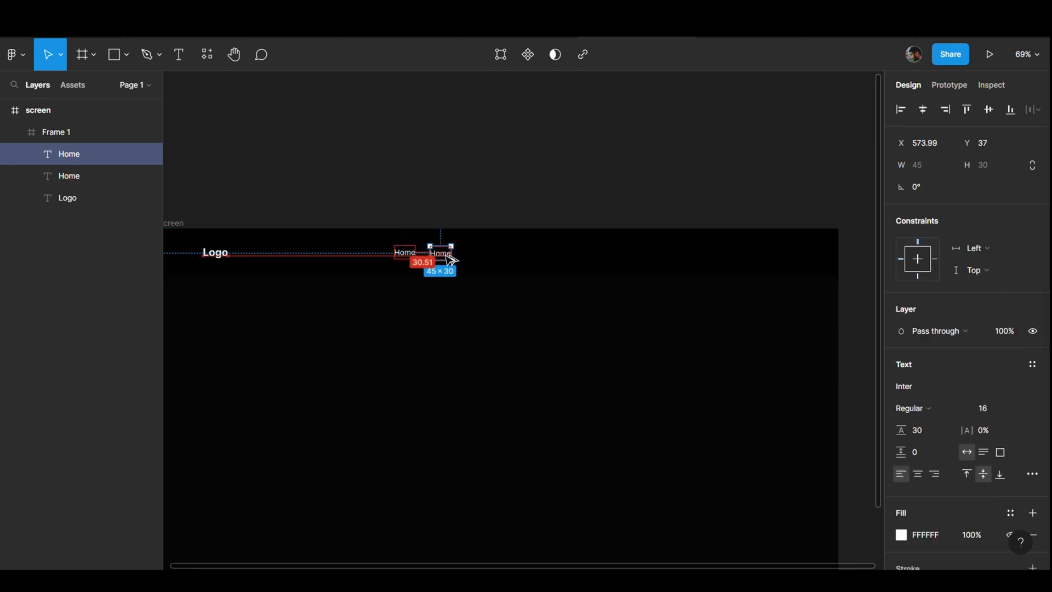
double_click(455, 252)
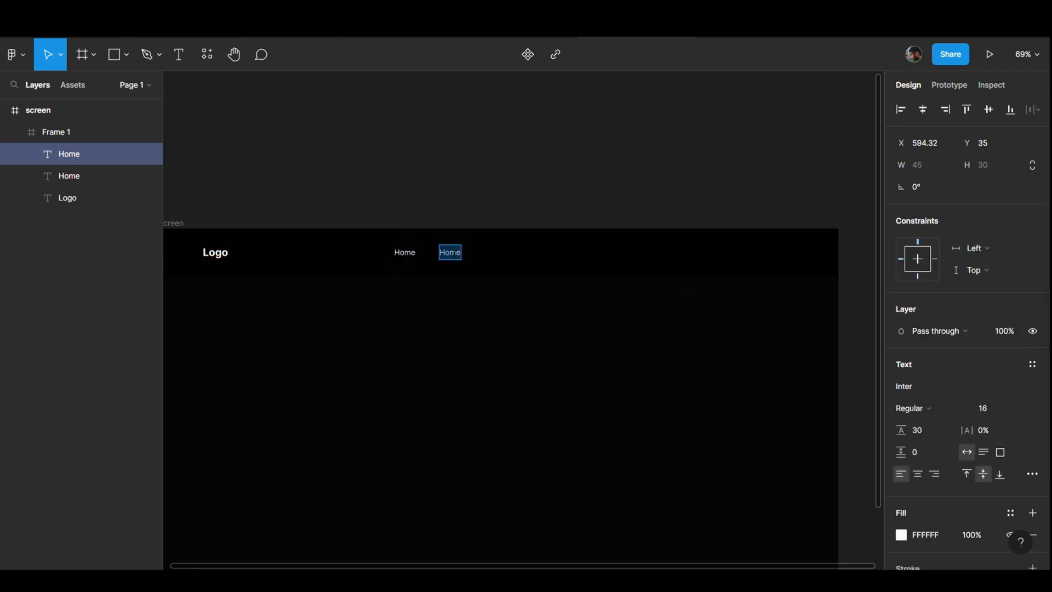
text(Services)
key(Escape)
scroll(493, 253, up, 5)
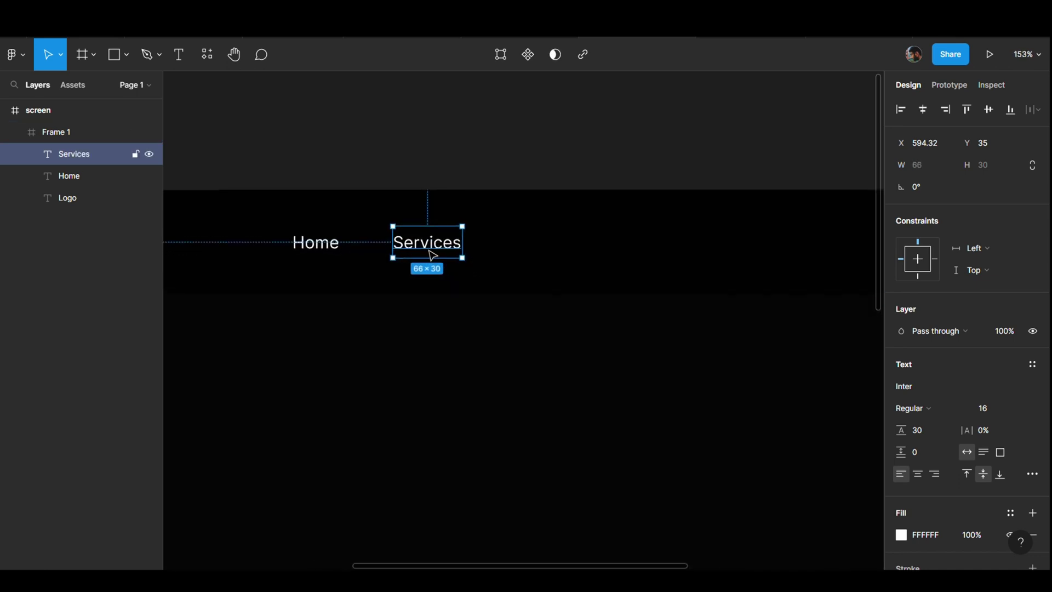
Duplicate Services further right and retype it as 'partners'.
drag(439, 254, 581, 257)
double_click(579, 255)
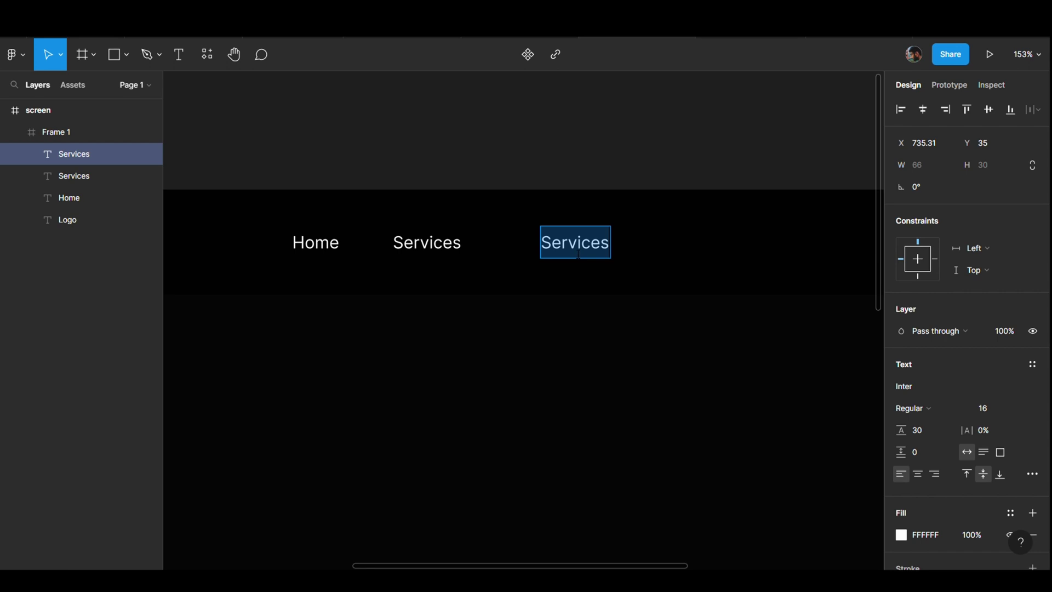
text(paa)
key(BackSpace)
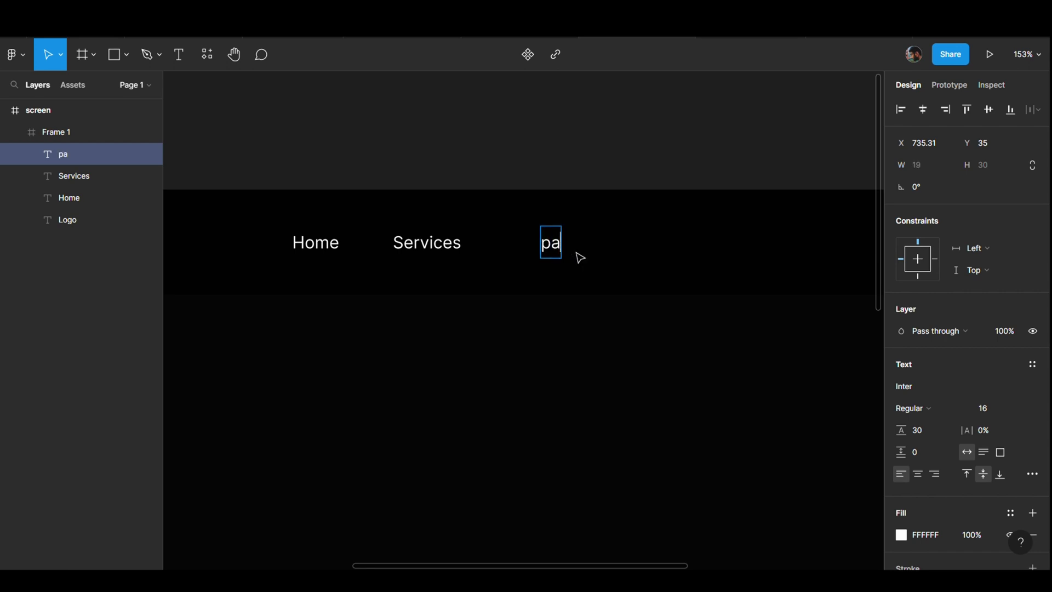
key(BackSpace)
key(BackSpace)
text(par)
text(tners)
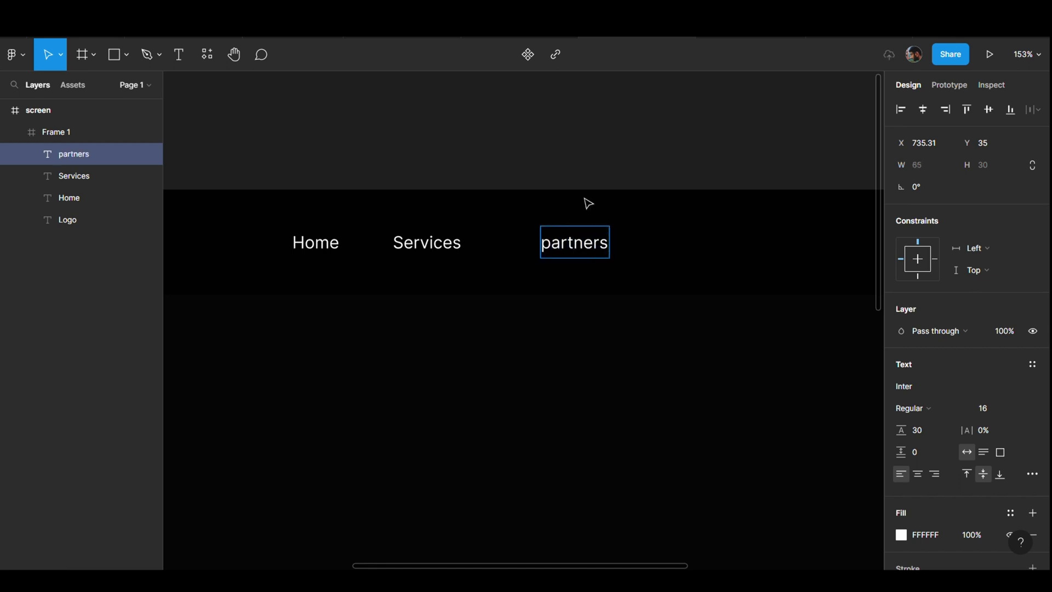
scroll(548, 241, left, 3)
Add 'Support' and 'Contact us' nav items as copies after partners.
drag(527, 252, 646, 252)
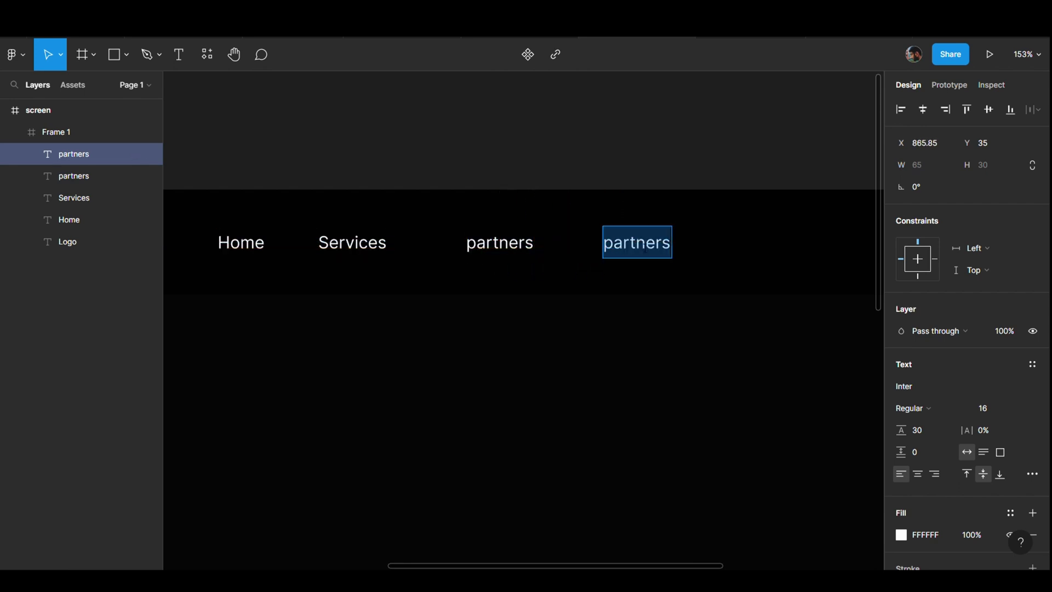
text(Su)
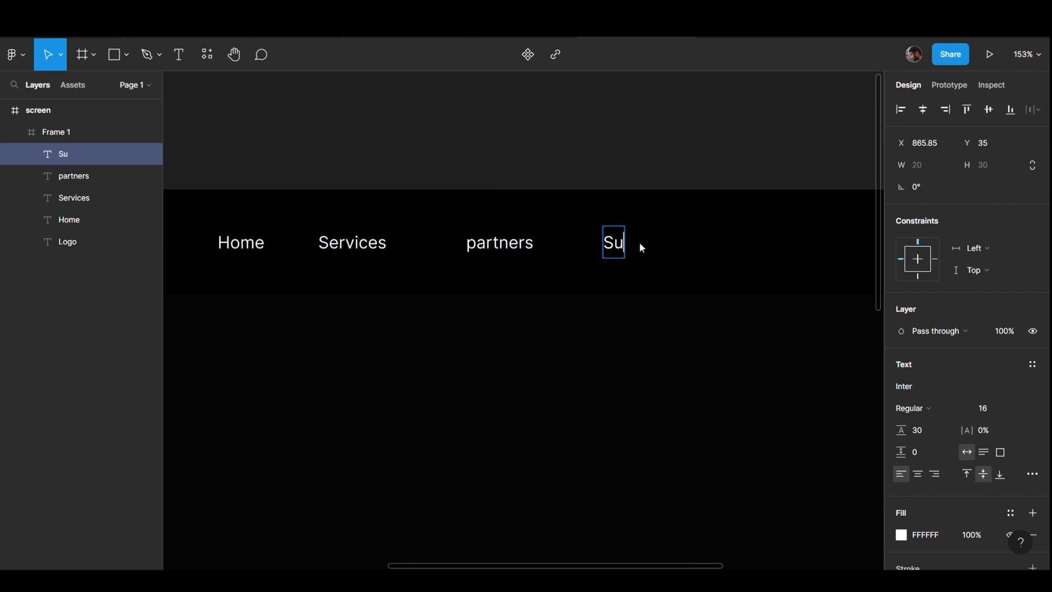
text(pport)
key(Escape)
scroll(514, 257, right, 5)
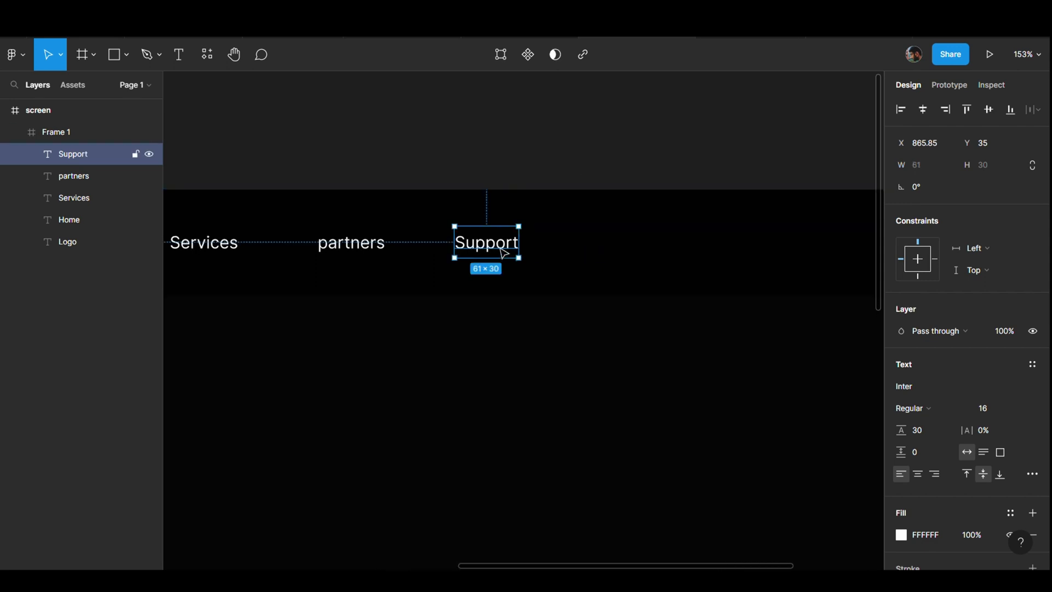
drag(504, 253, 628, 252)
double_click(627, 249)
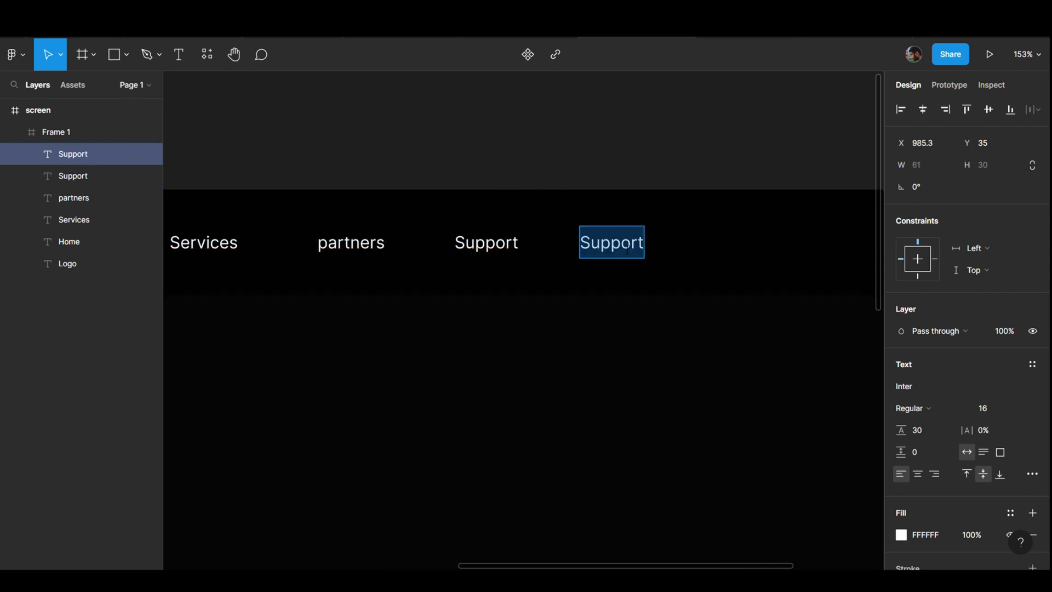
text(Contac)
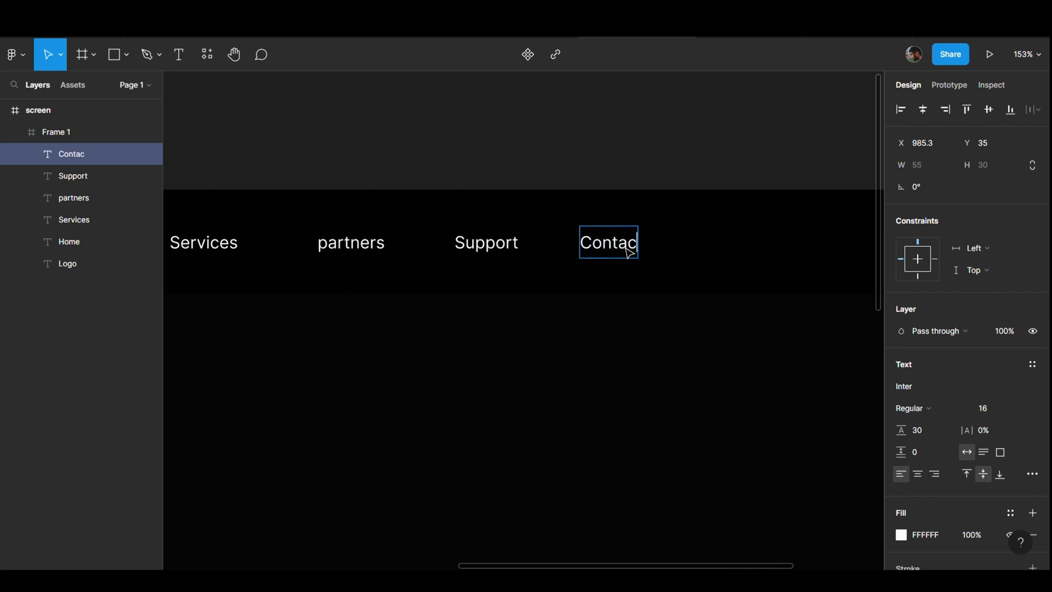
text(t us)
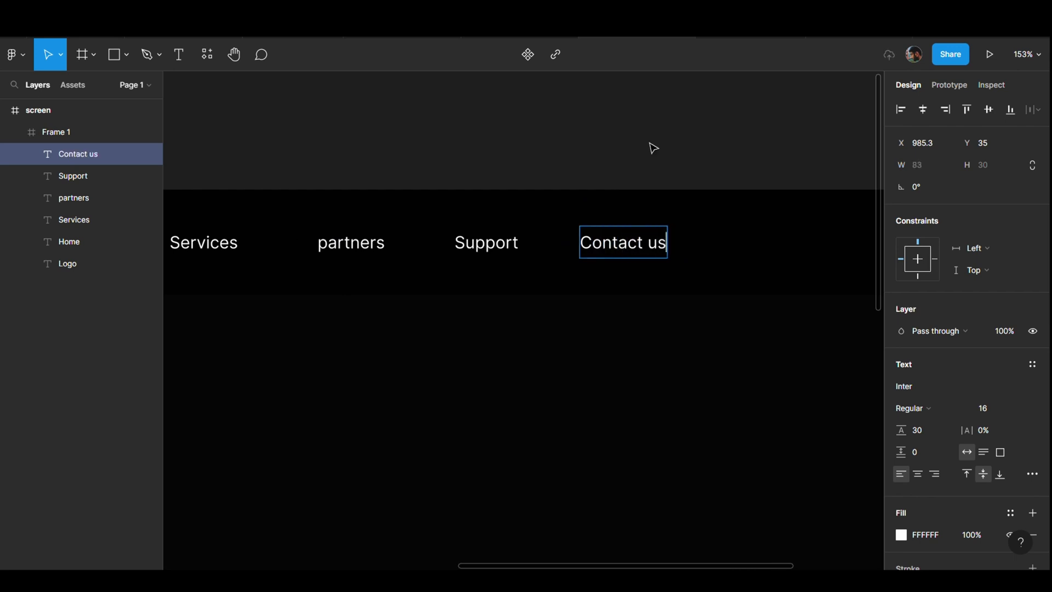
key(Escape)
scroll(649, 150, right, 4)
Duplicate Contact us as 'Register' at the bar's right end and wrap it in auto layout.
alt+drag(416, 247, 709, 245)
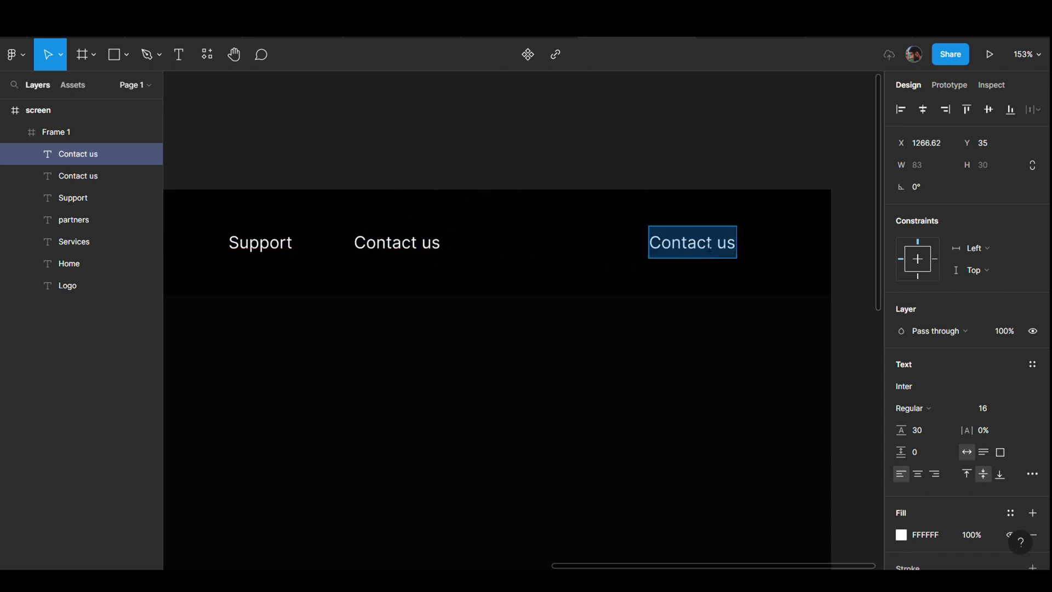
text(Regis)
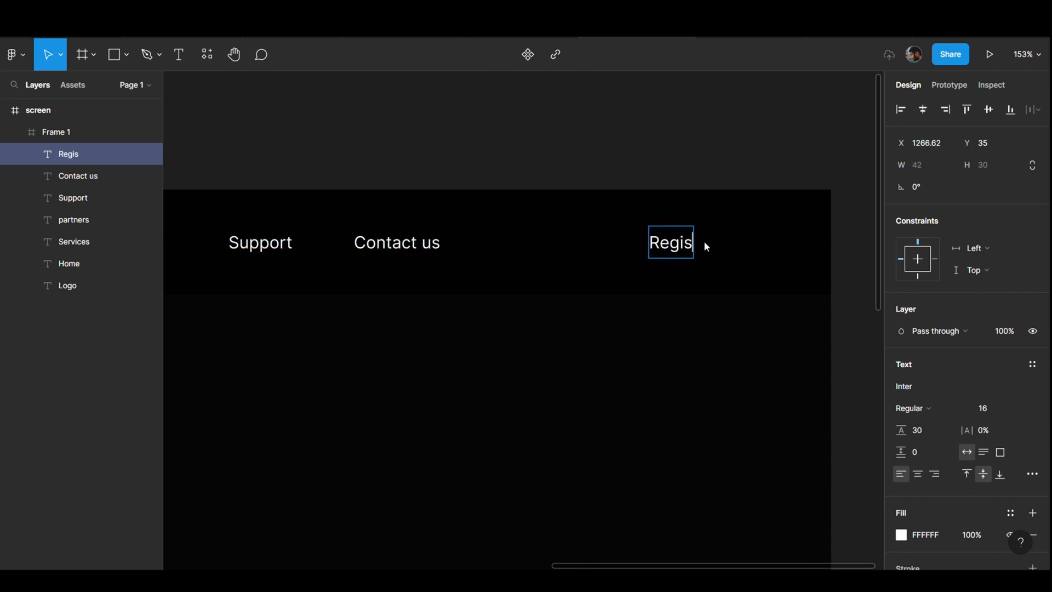
text(ter)
key(Escape)
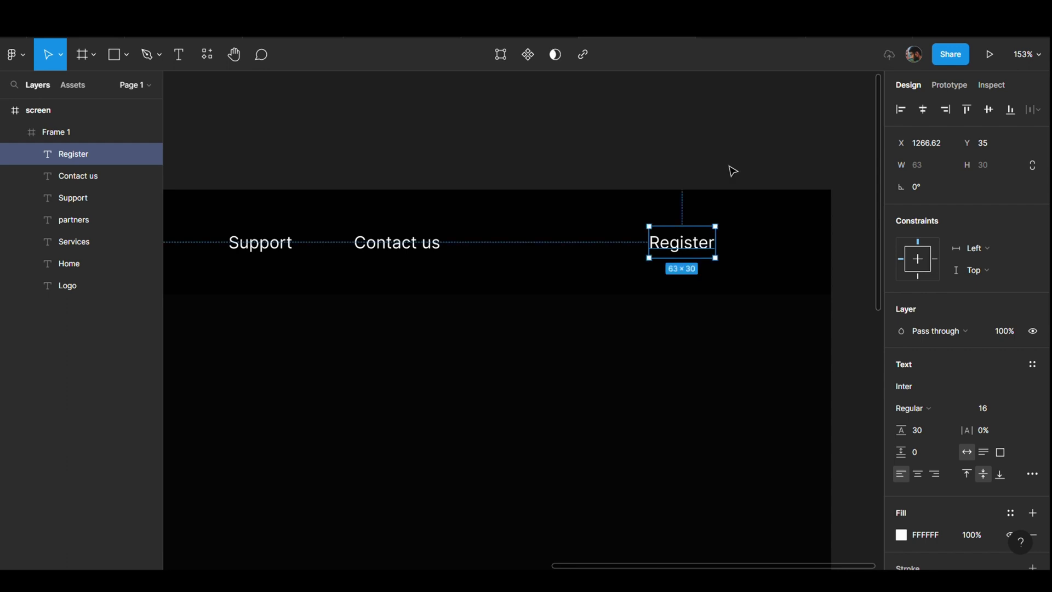
key(shift+s)
key(shift+a)
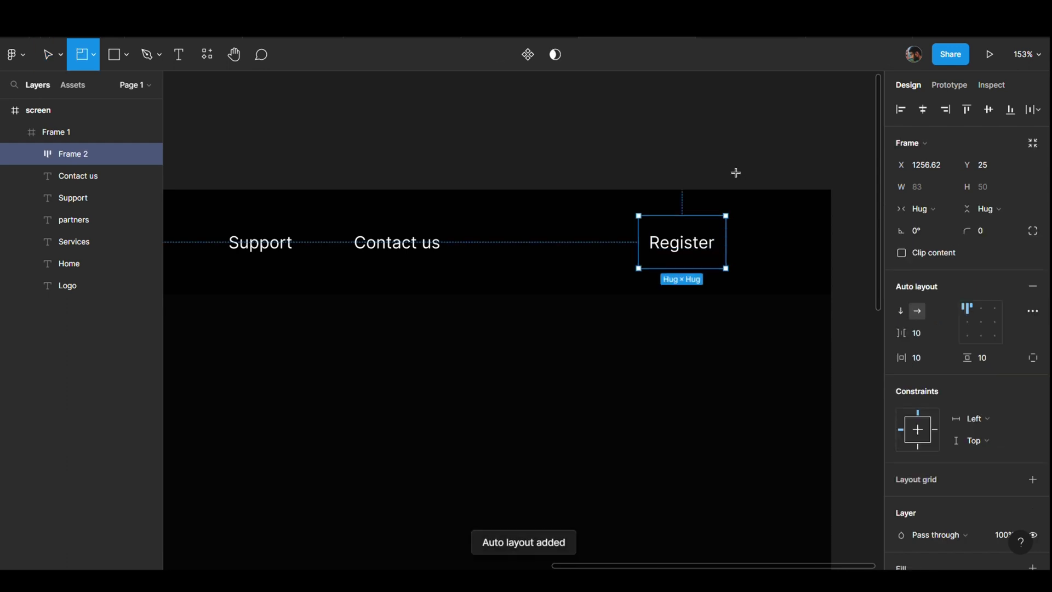
key(v)
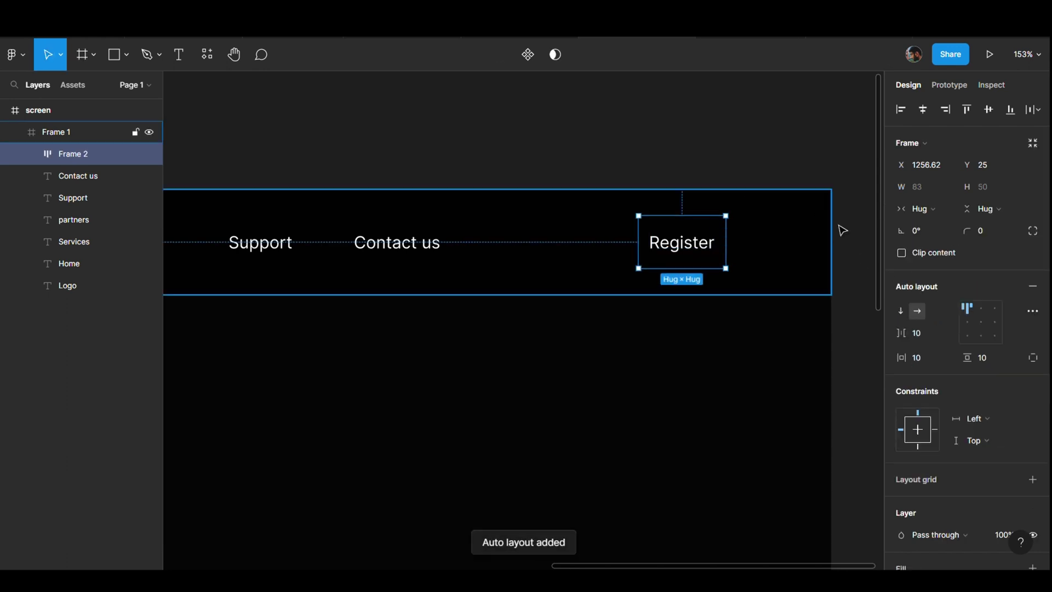
Centre the Register label, set 40 horizontal padding, shift it left, and round corners to 100.
click(988, 328)
click(943, 359)
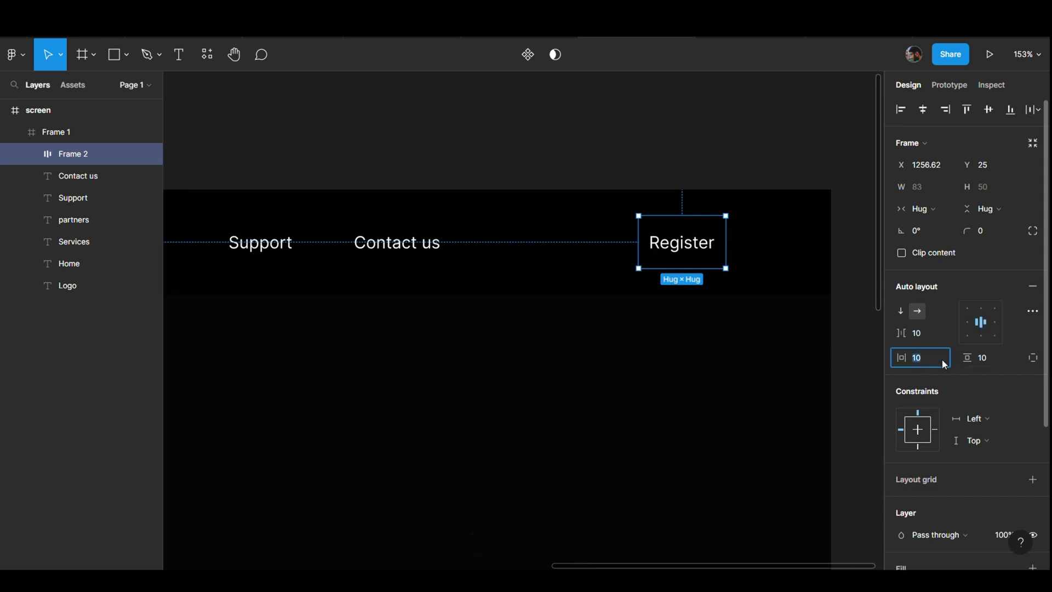
text(30)
key(Return)
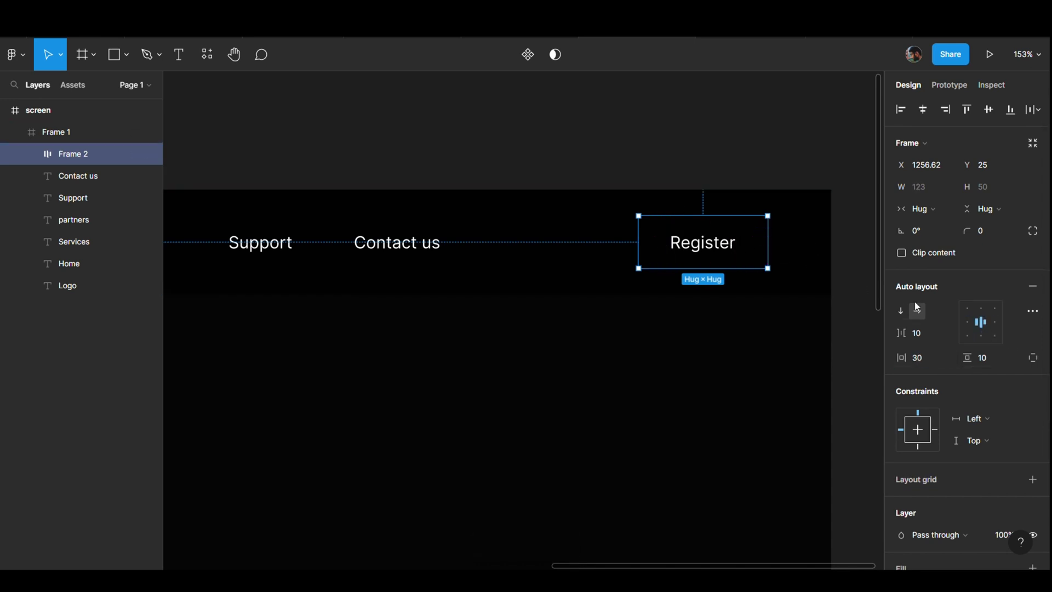
drag(718, 248, 685, 247)
click(924, 358)
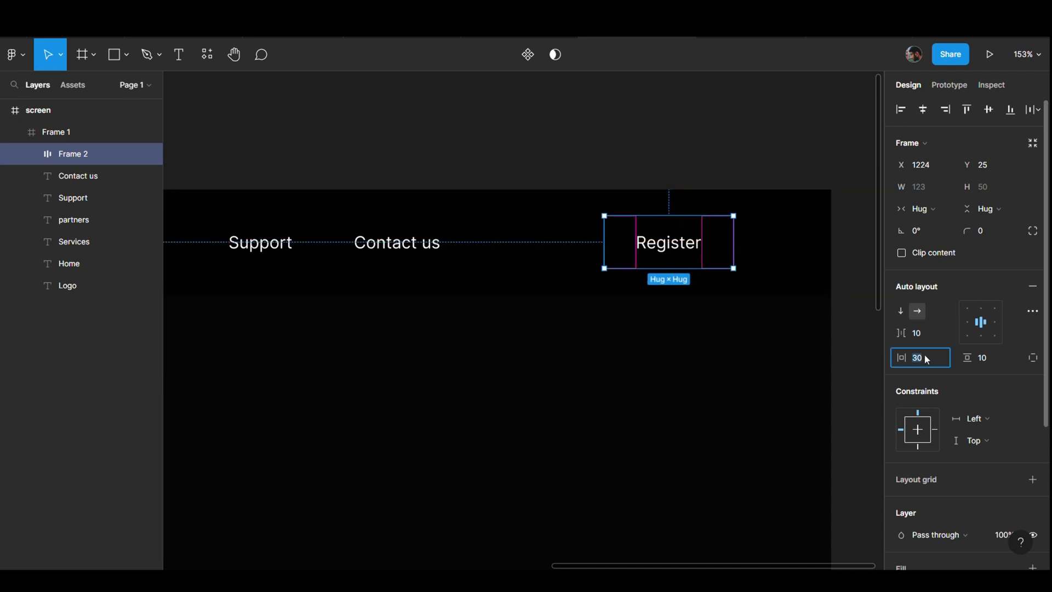
text(40)
key(Return)
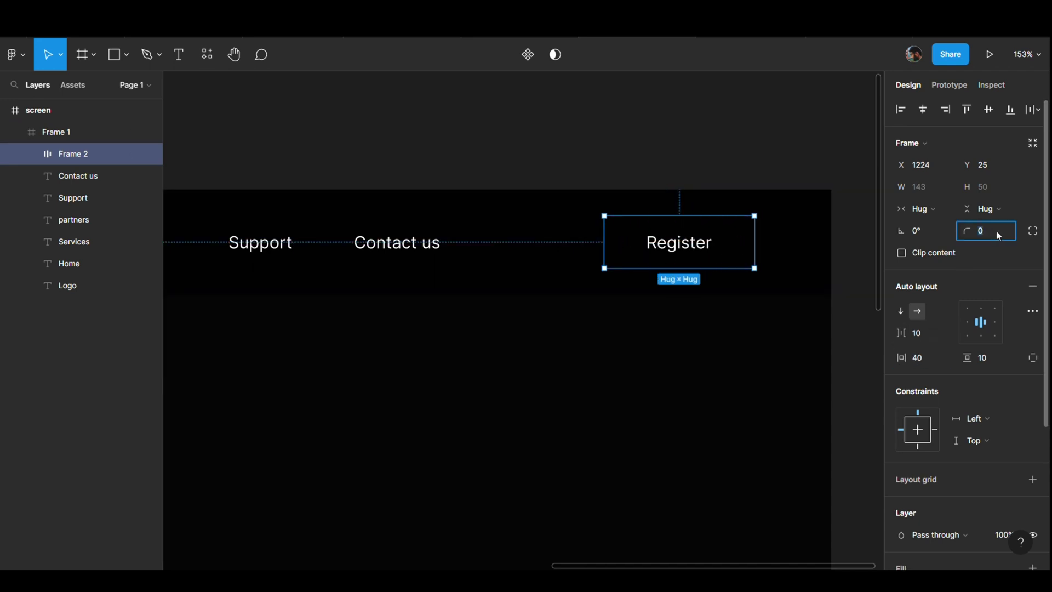
text(100)
key(Return)
Give the Register button a deep blue 0038FF fill.
scroll(1023, 338, down, 4)
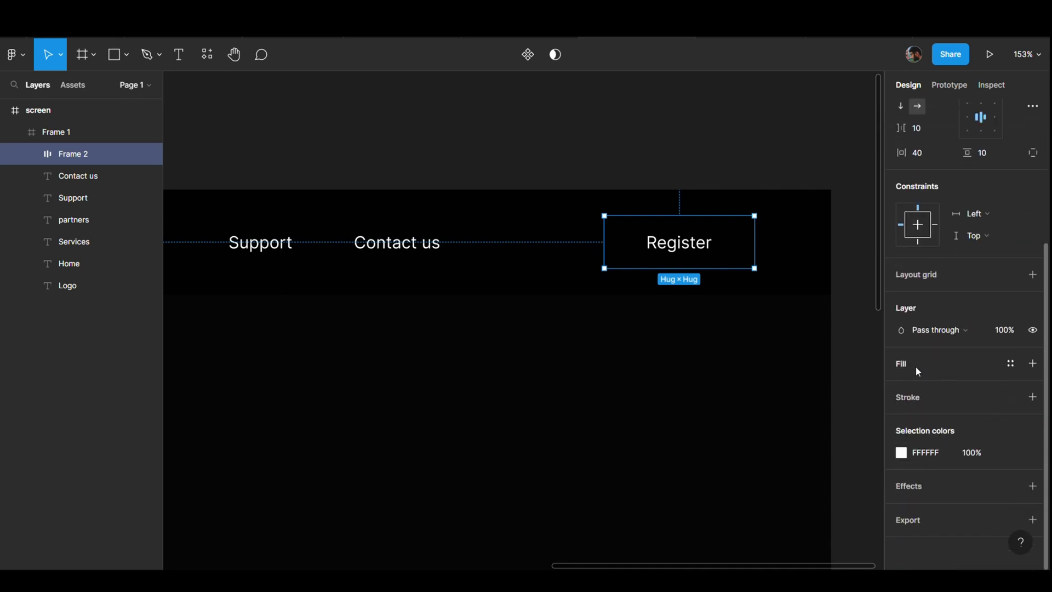
click(919, 372)
click(901, 386)
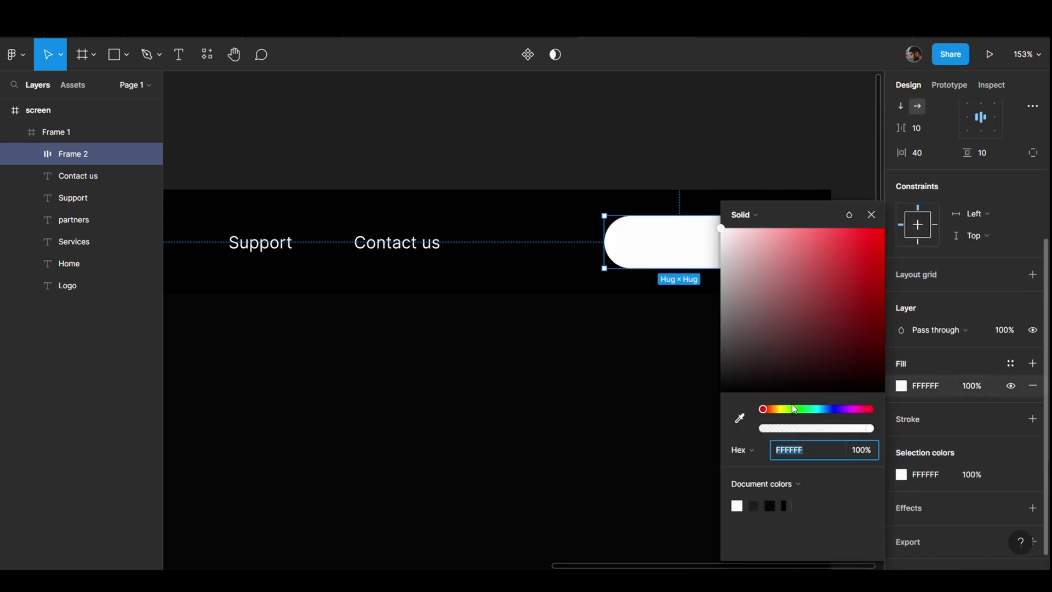
click(823, 409)
drag(849, 250, 885, 228)
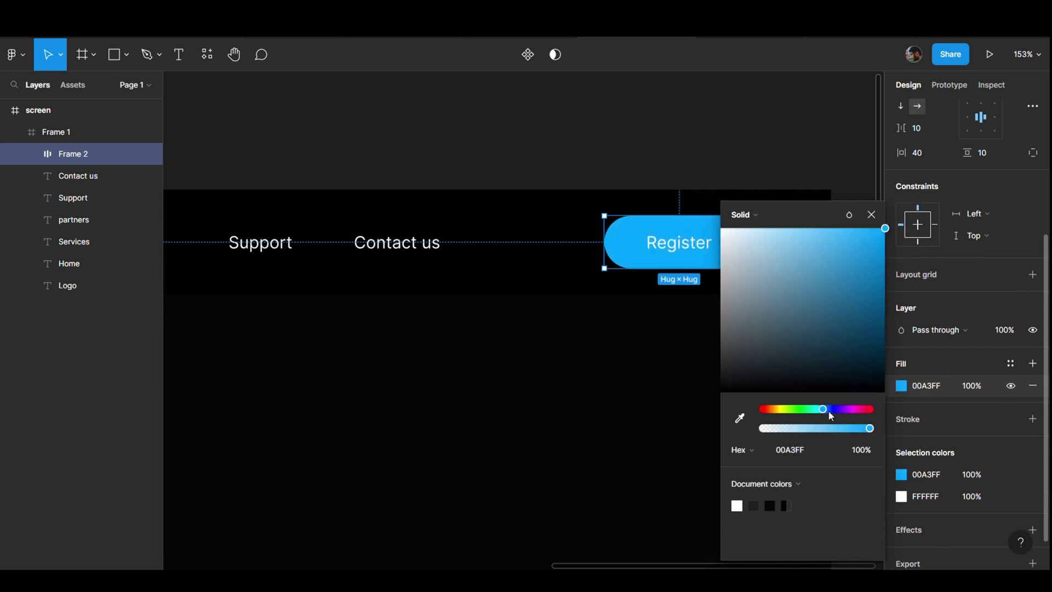
drag(829, 412, 831, 409)
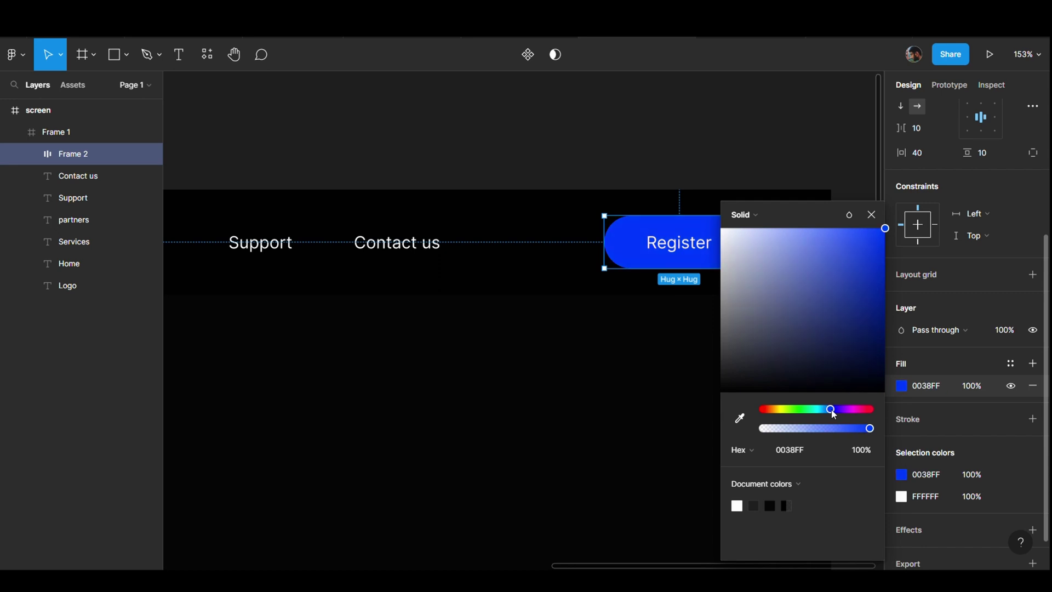
click(871, 215)
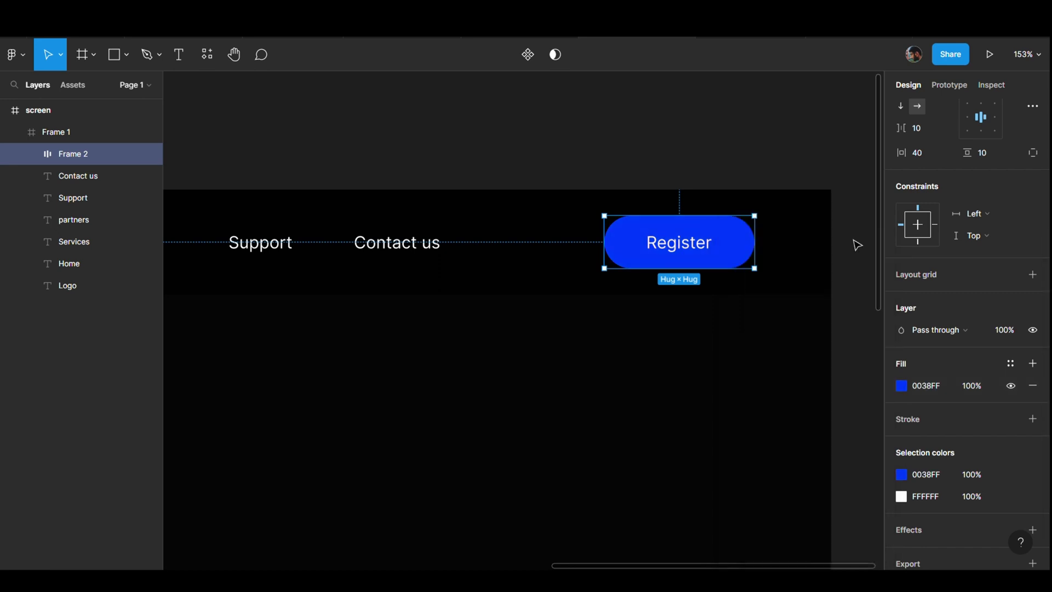
Set the Register button's label text to Medium weight.
click(714, 263)
click(735, 245)
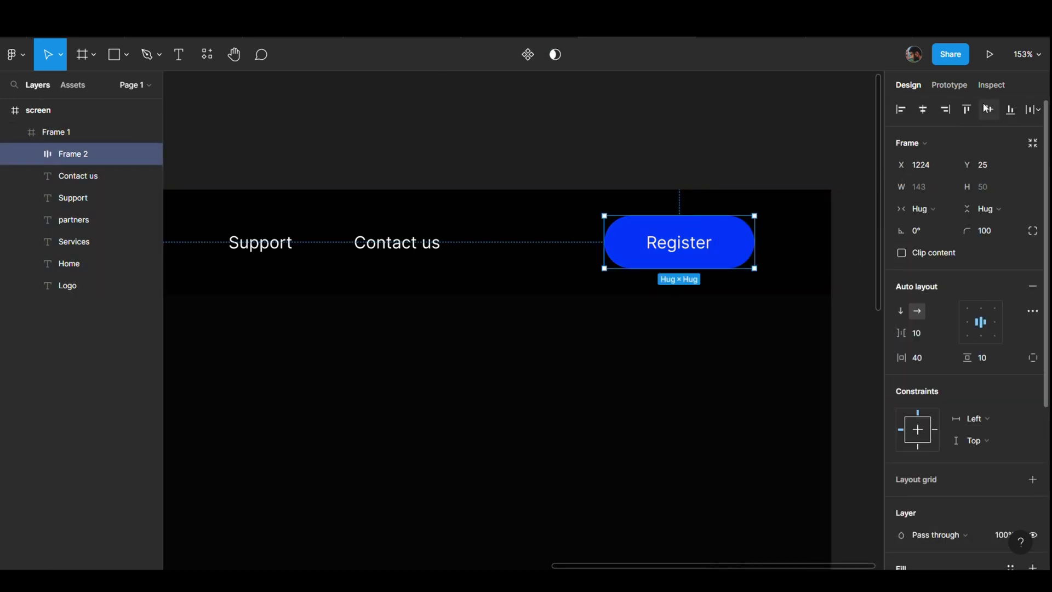
ctrl+scroll(777, 158, down, 1)
ctrl+scroll(777, 158, down, 5)
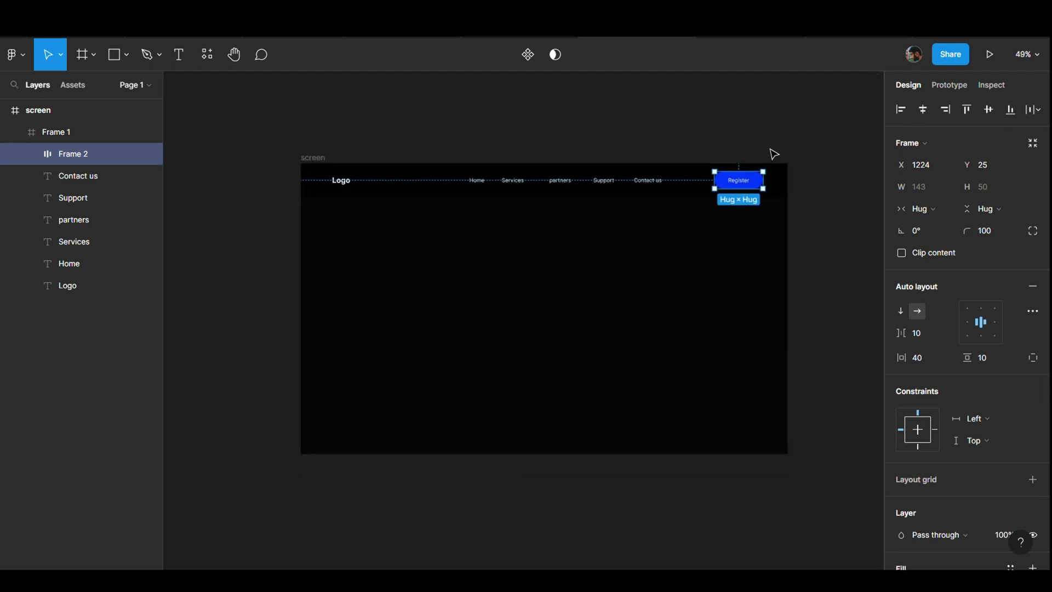
click(774, 154)
scroll(774, 156, up, 2)
click(780, 223)
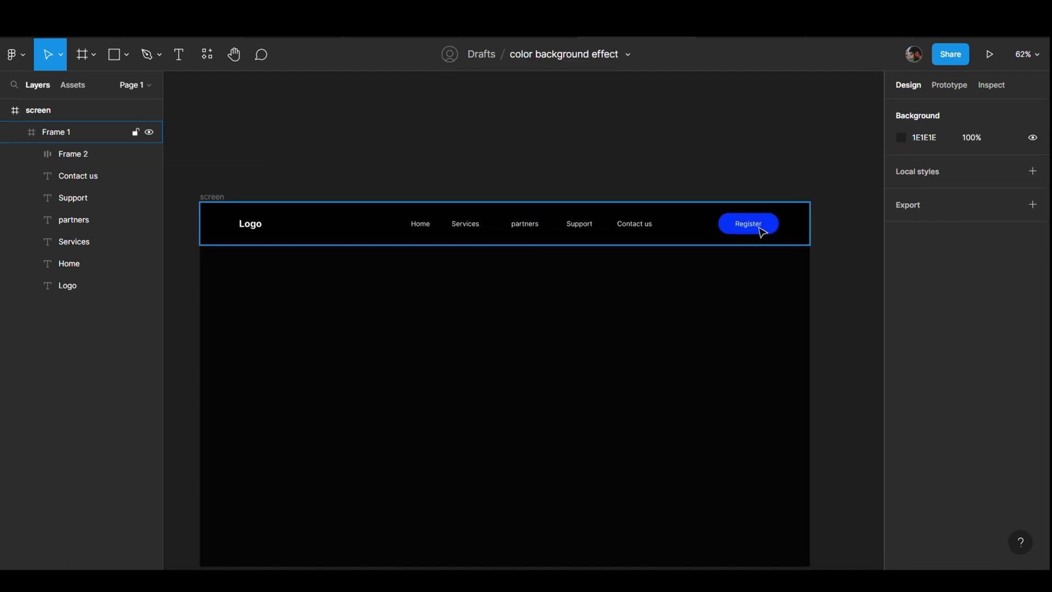
double_click(762, 229)
ctrl+scroll(760, 229, up, 5)
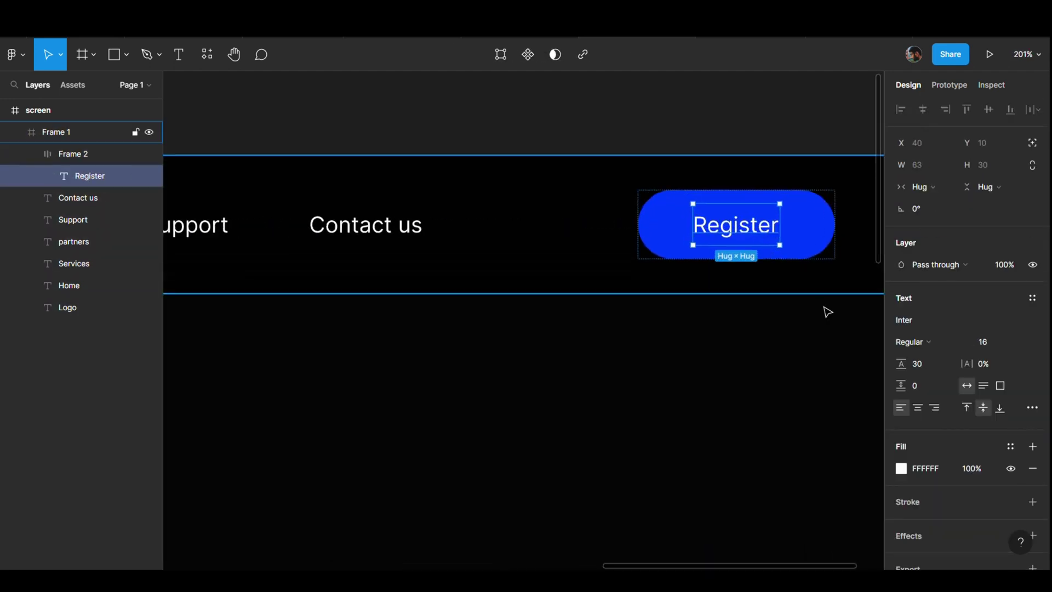
click(921, 343)
click(916, 297)
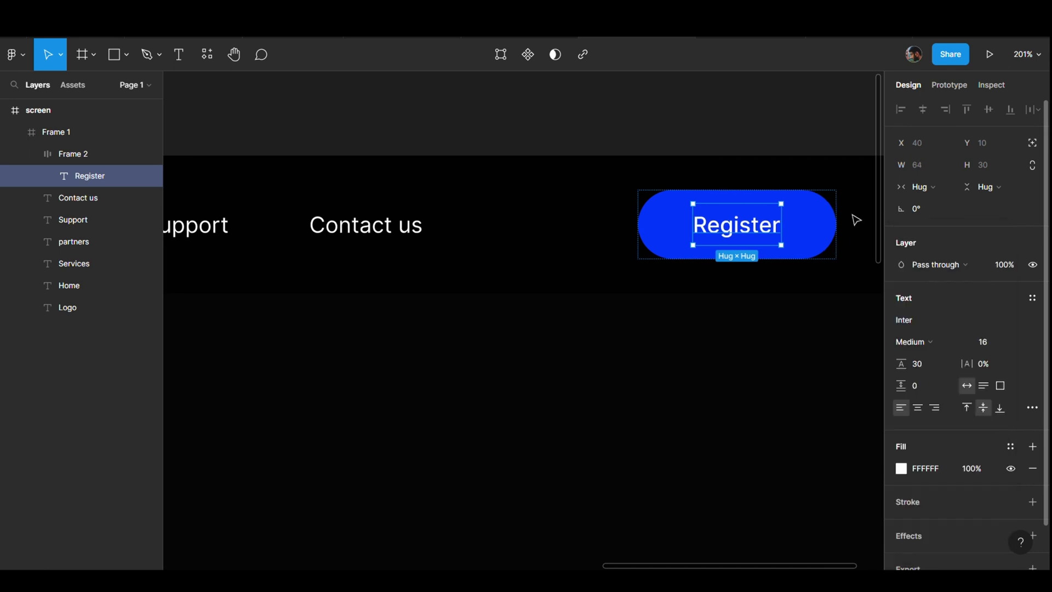
click(805, 131)
ctrl+scroll(806, 130, down, 5)
scroll(806, 130, up, 1)
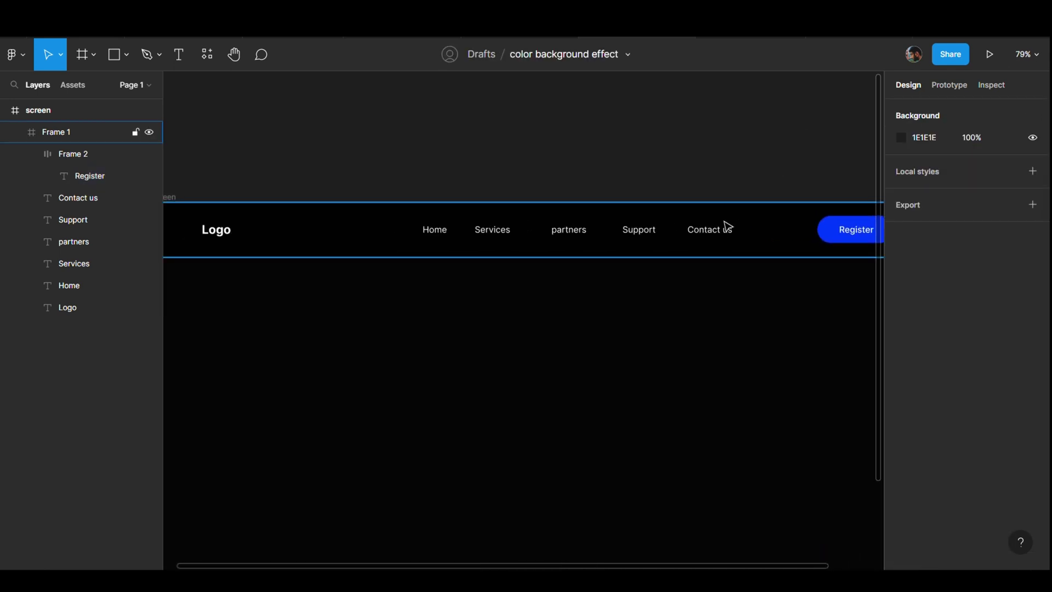
Wrap the Home, Services, partners, Support and Contact us links in auto layout.
click(721, 236)
shift+click(653, 236)
shift+click(583, 236)
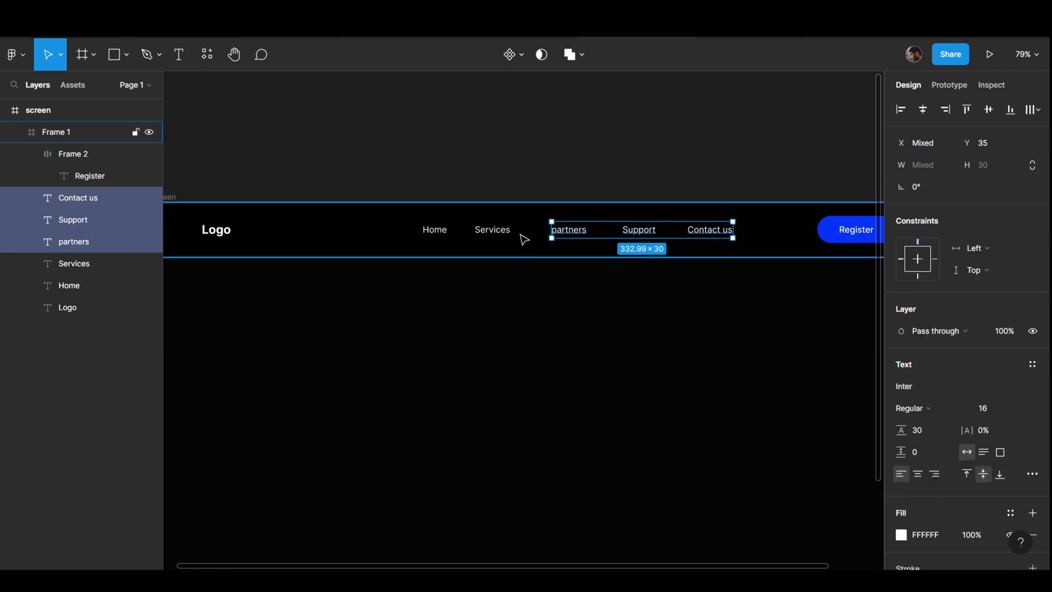
shift+click(496, 234)
shift+click(431, 237)
key(shift+a)
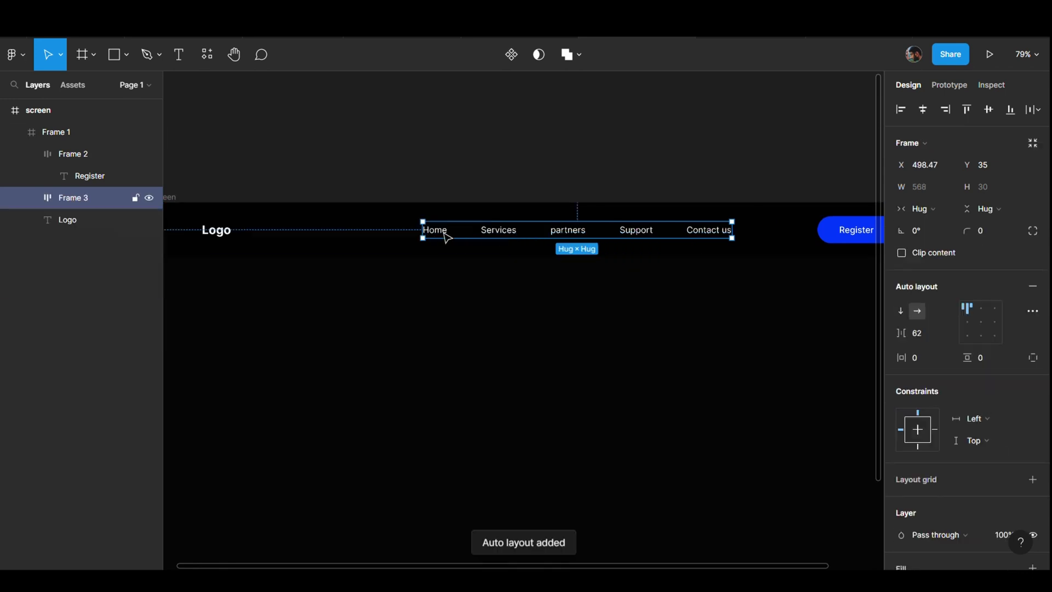
Set the nav link row's item spacing to 80.
click(936, 333)
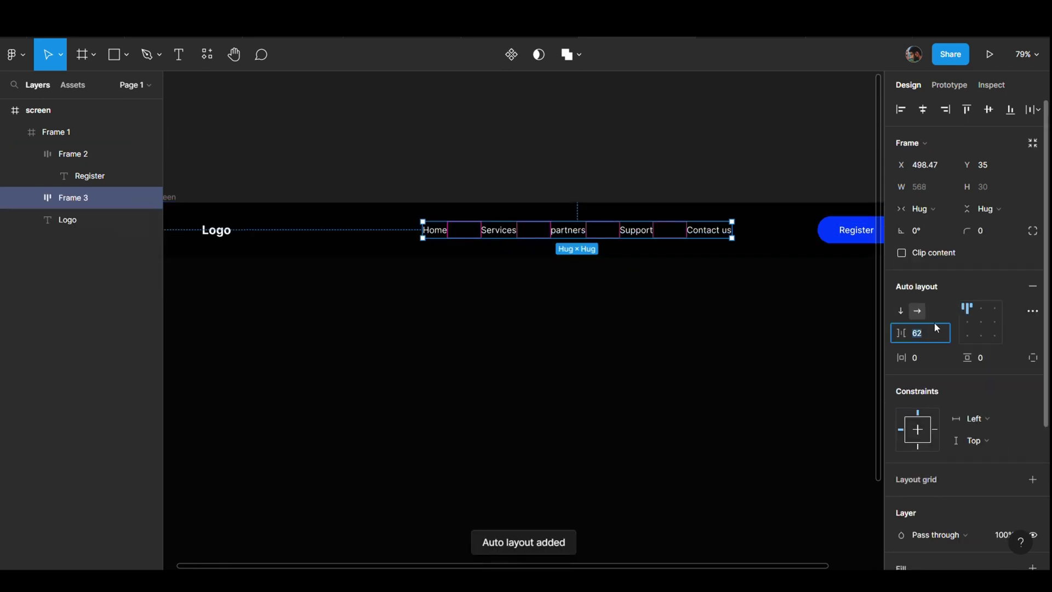
text(80)
key(Return)
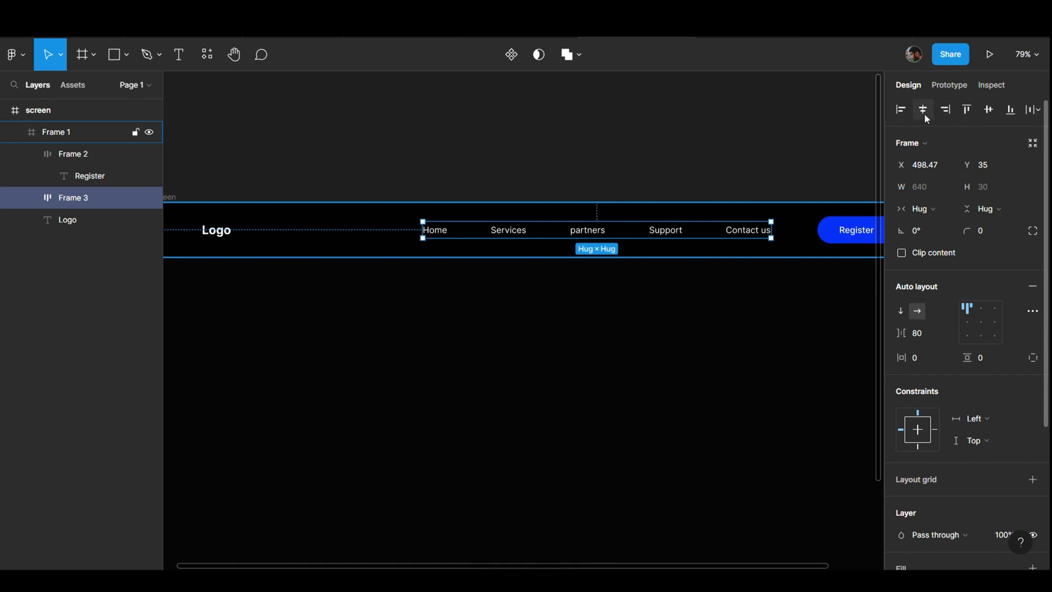
click(696, 155)
key(ctrl+minus)
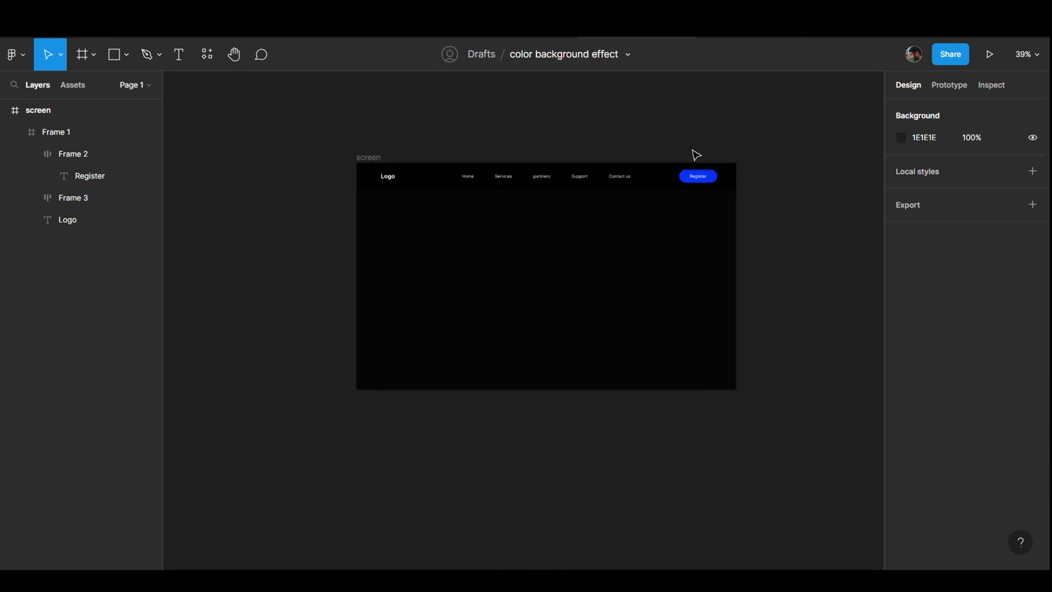
Change the Register button's vertical auto-layout padding from 10 to 8.
scroll(696, 155, up, 2)
double_click(718, 189)
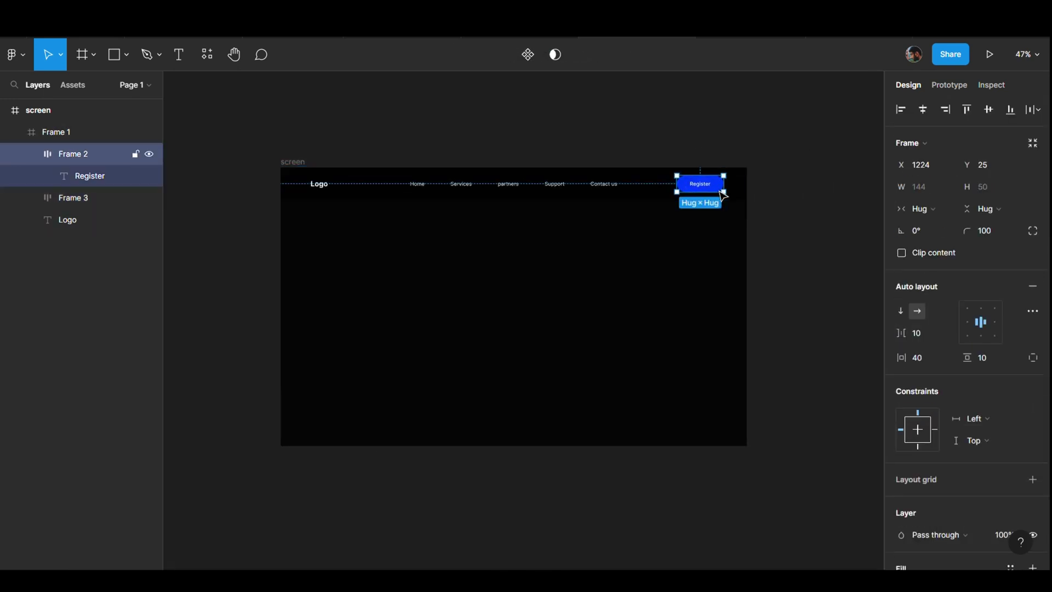
scroll(715, 188, up, 4)
text(8)
key(Return)
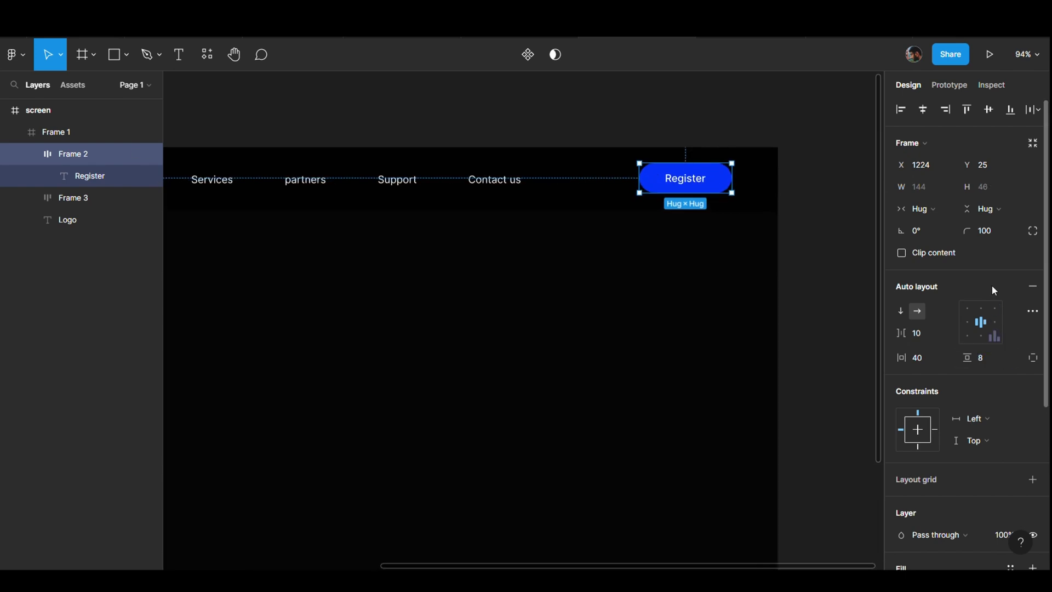
click(817, 155)
scroll(819, 156, down, 5)
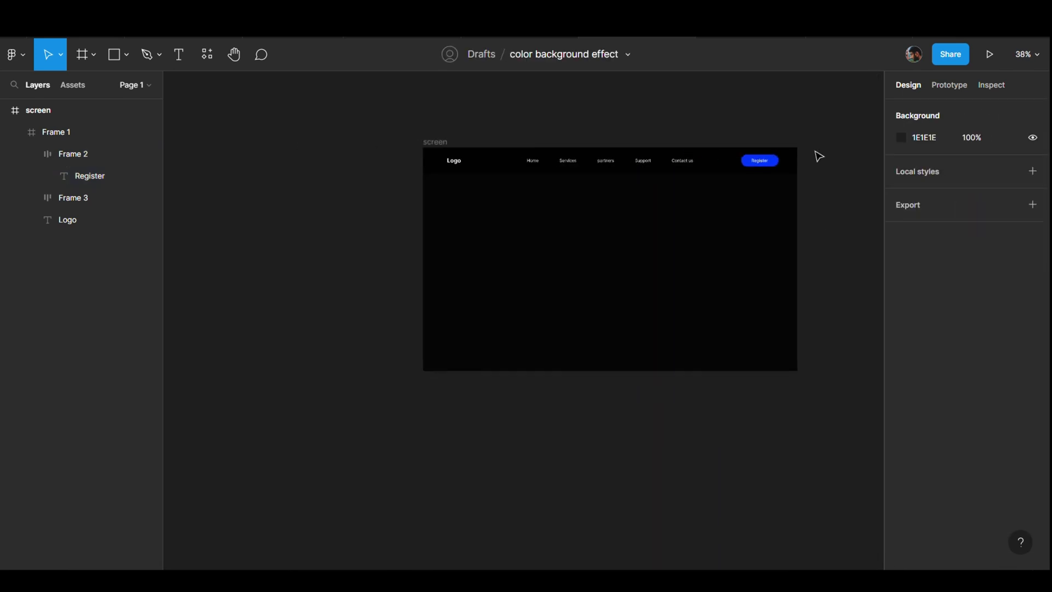
scroll(819, 156, up, 2)
scroll(837, 155, down, 1)
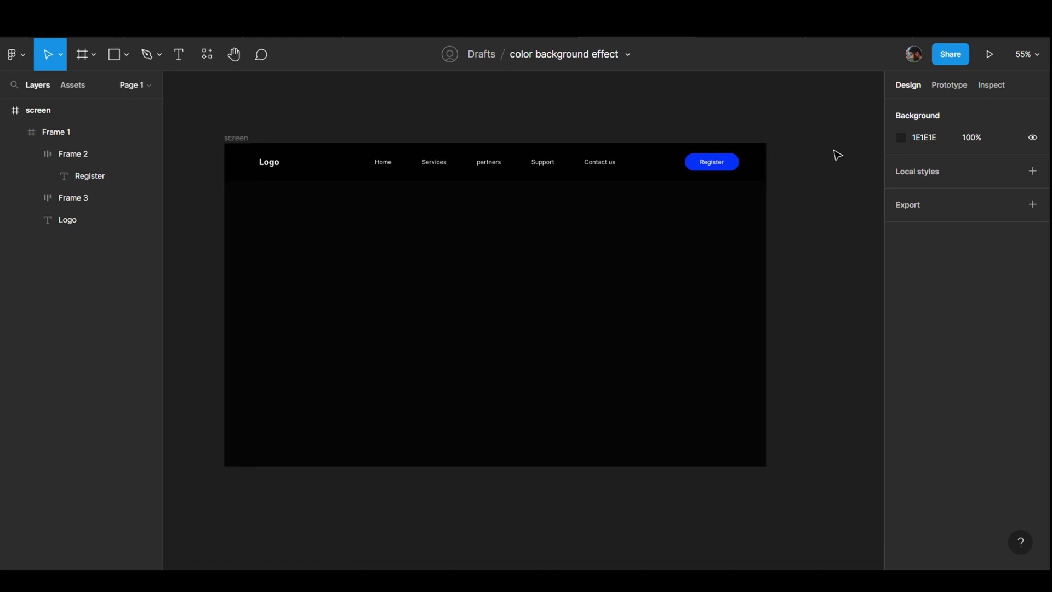
scroll(837, 155, down, 4)
scroll(795, 159, right, 2)
scroll(658, 181, up, 2)
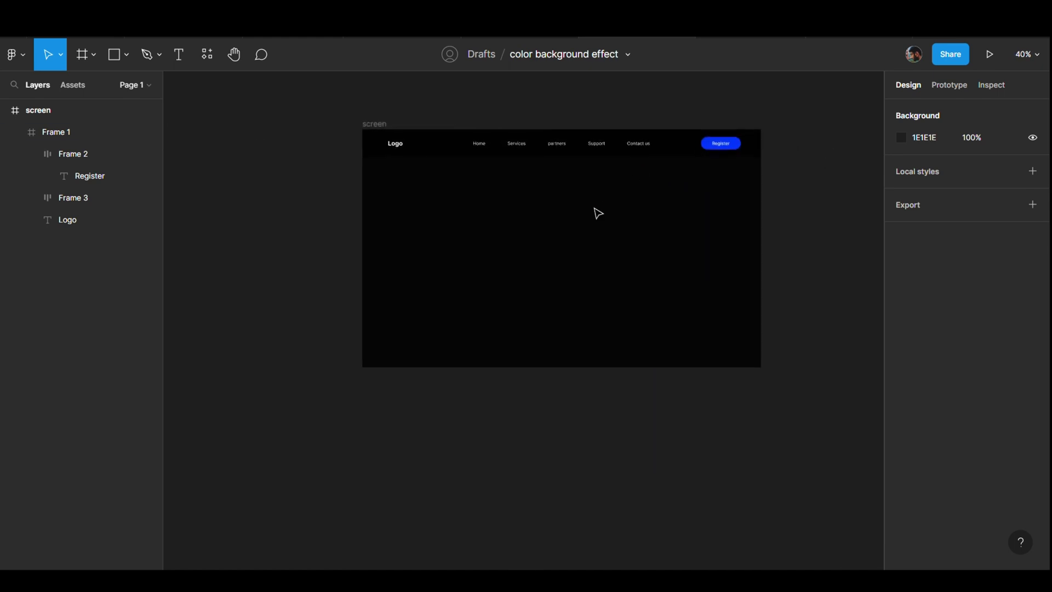
Paste the 'Powering the Future' headline into a new text box at font size 60.
key(t)
click(441, 207)
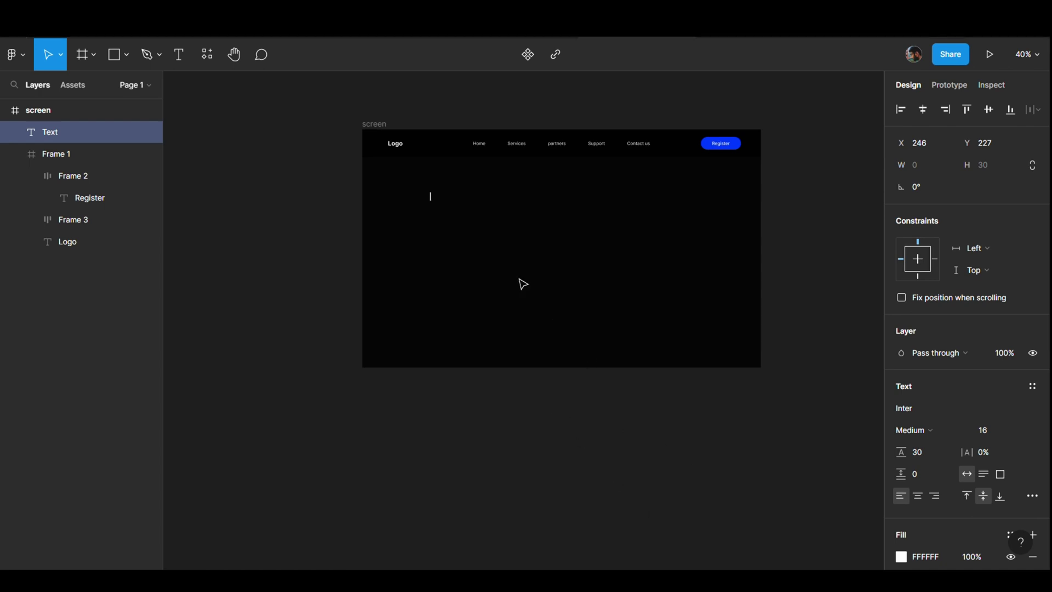
text(Powering the Future: Innovative Renewable Energy Solutions for a Sustainable Tomorrow)
key(Escape)
scroll(541, 222, up, 3)
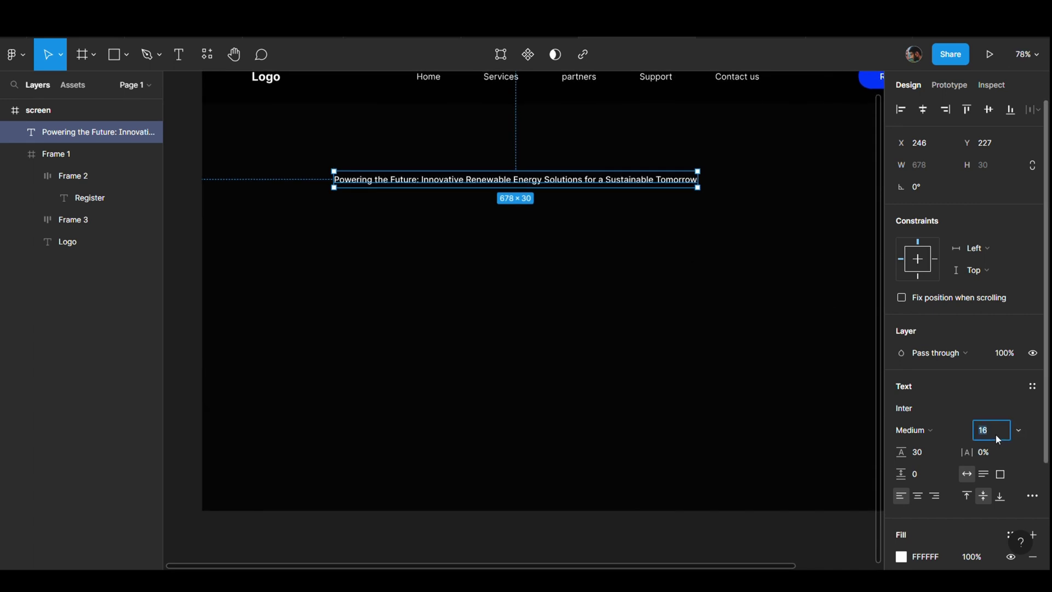
click(995, 434)
text(60)
key(Return)
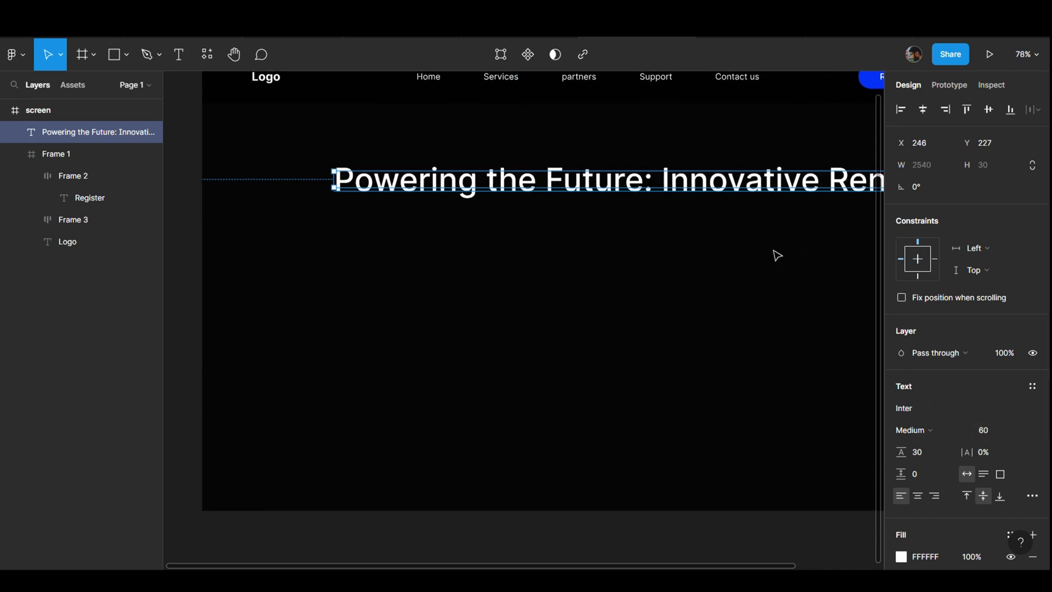
Set the headline's weight to Bold after trying Semi Bold and Extra Bold.
click(951, 409)
click(932, 430)
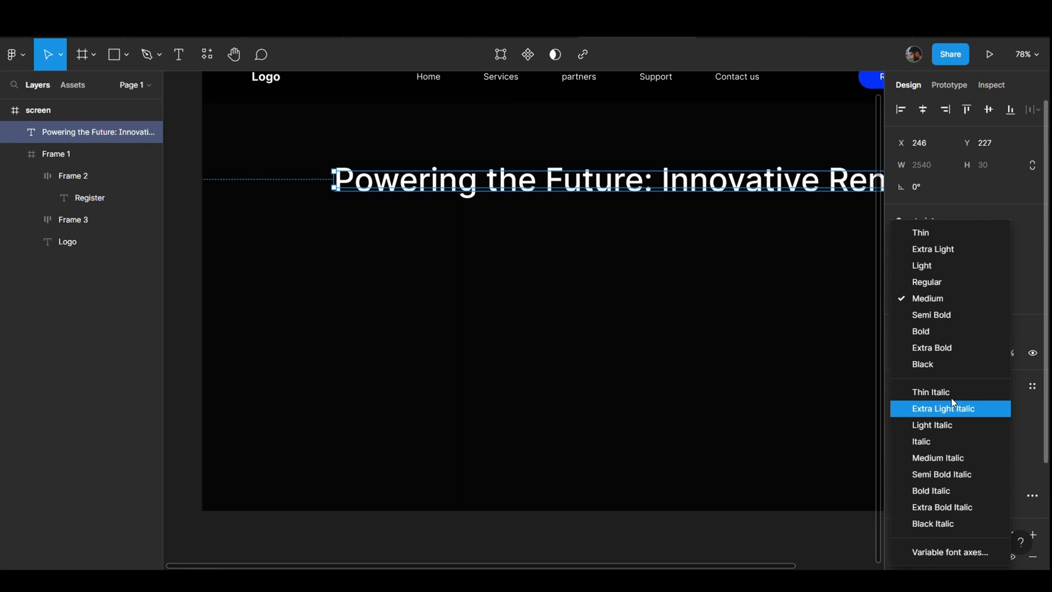
click(931, 312)
click(935, 430)
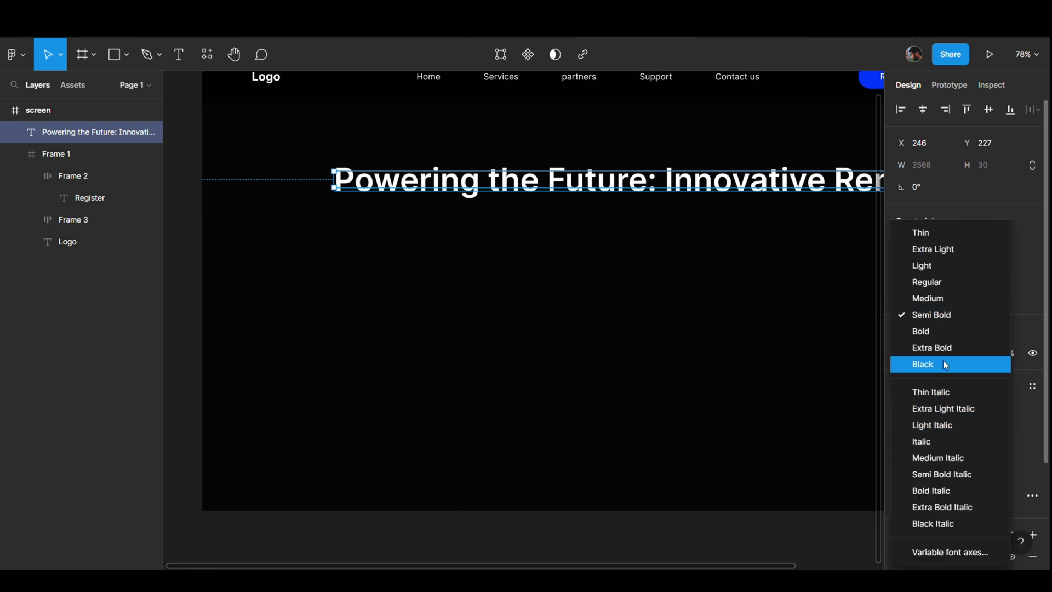
click(945, 346)
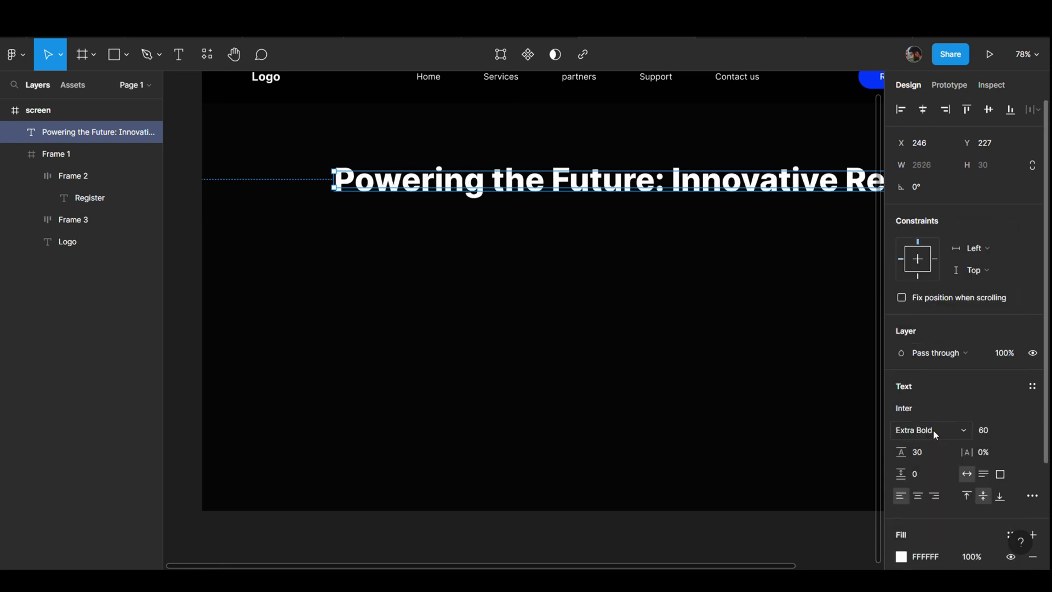
click(934, 430)
click(937, 327)
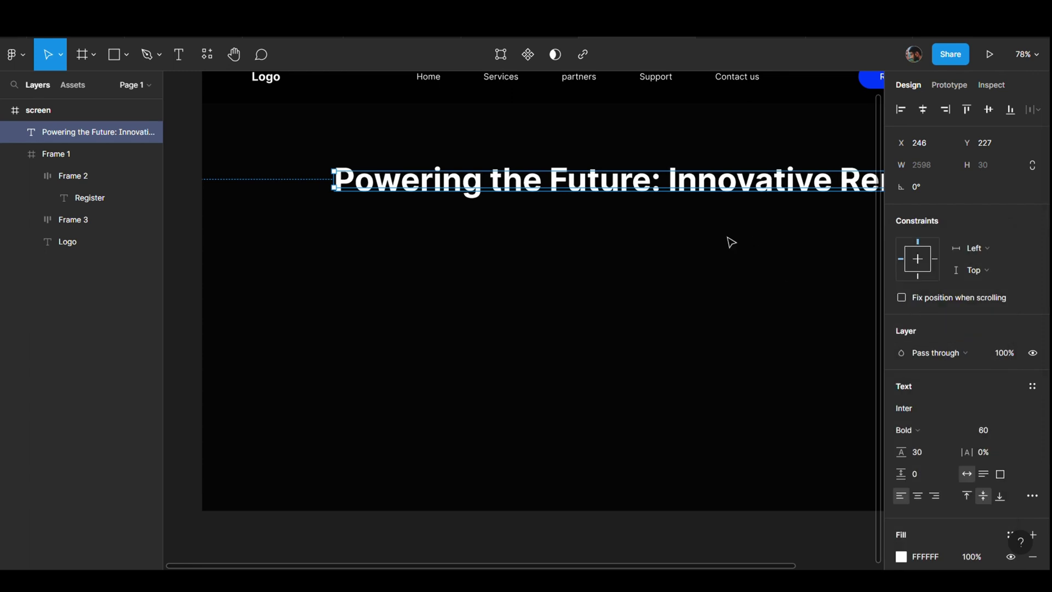
scroll(763, 254, down, 5)
scroll(824, 247, right, 3)
scroll(833, 239, down, 3)
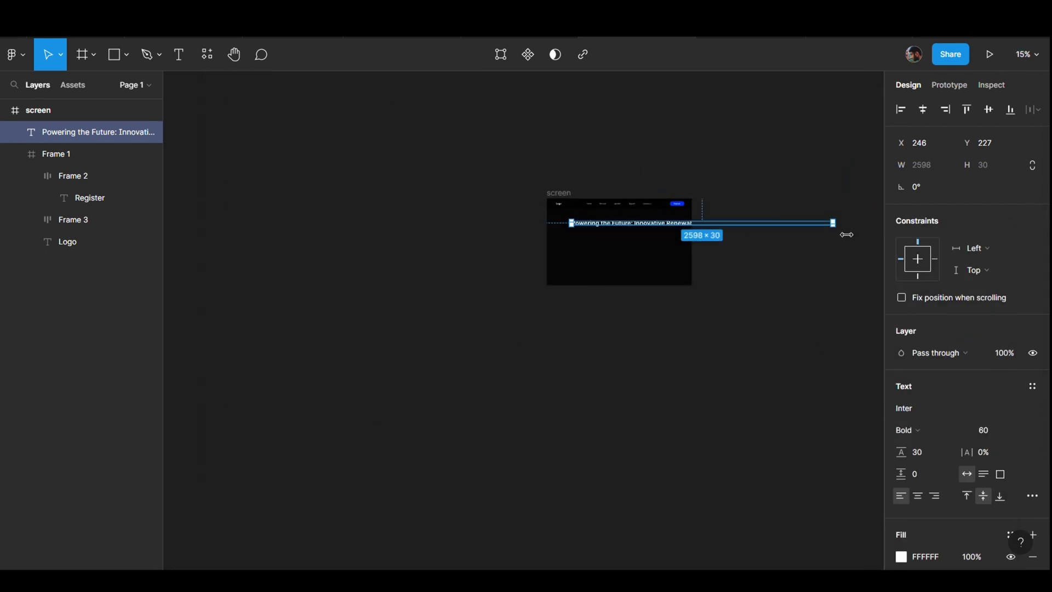
Wrap the headline onto four lines with line height 70, centred and centre-aligned.
drag(846, 235, 662, 243)
ctrl+scroll(660, 241, up, 4)
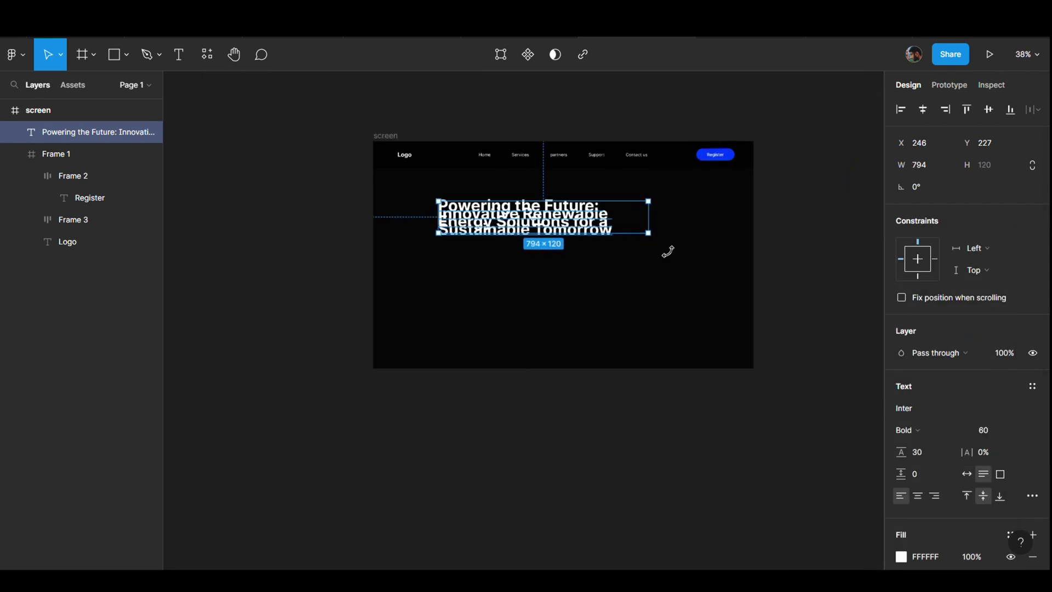
click(949, 460)
text(0)
key(Return)
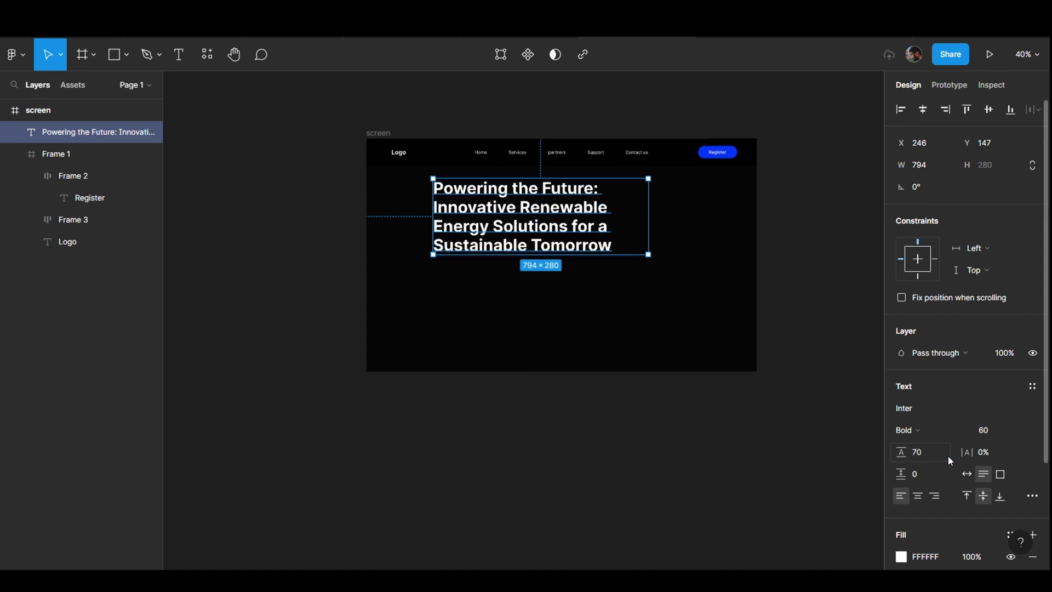
click(923, 109)
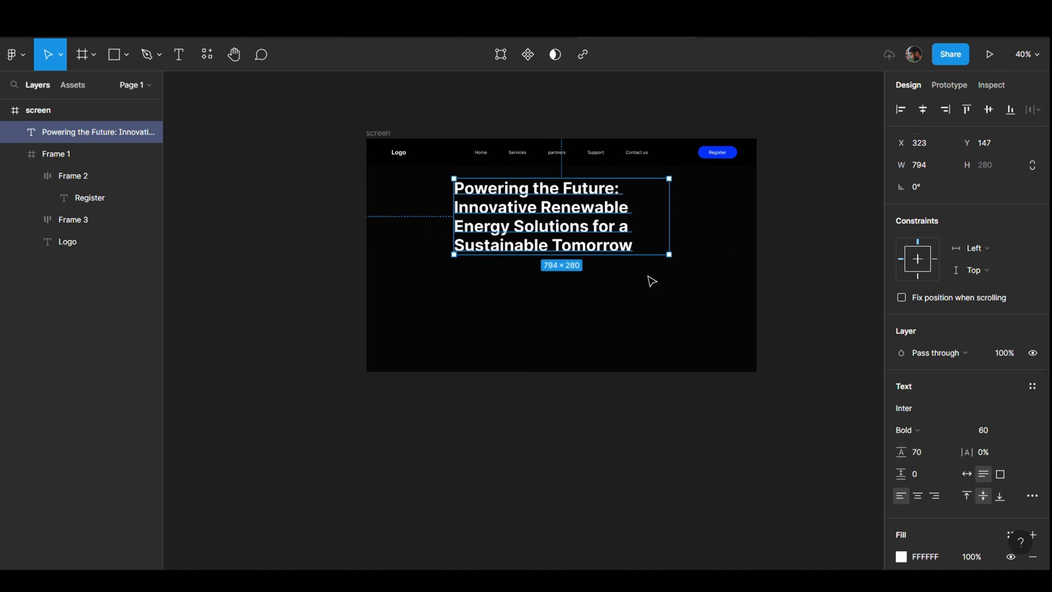
scroll(650, 279, up, 4)
click(920, 500)
scroll(722, 356, up, 5)
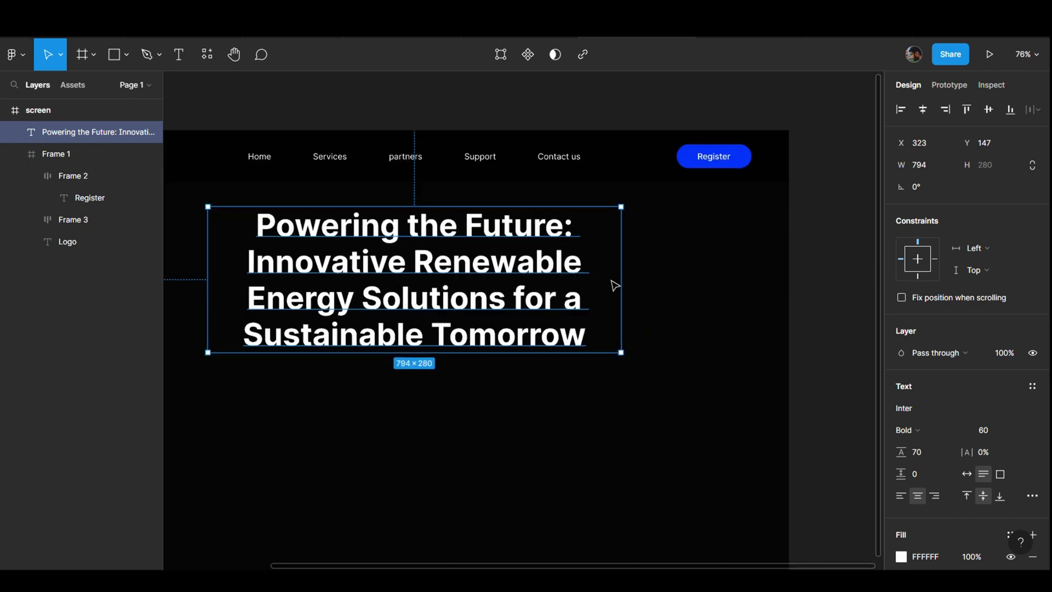
scroll(542, 251, up, 3)
scroll(613, 415, left, 3)
Make 'Powering the Future:' size 30 on its own line above the title.
double_click(612, 415)
scroll(357, 383, right, 3)
scroll(357, 382, down, 1)
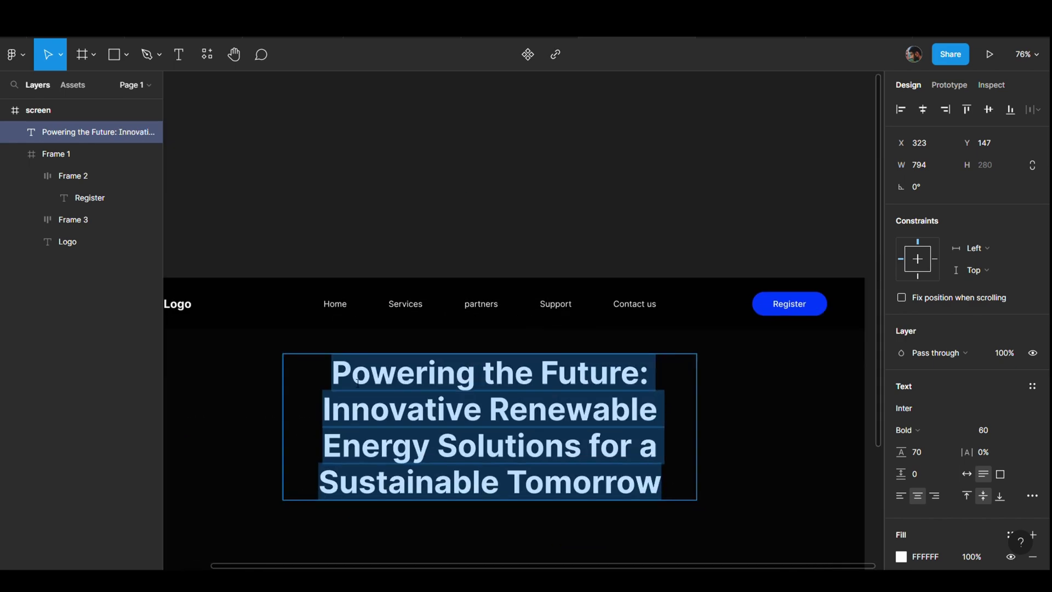
drag(334, 374, 654, 374)
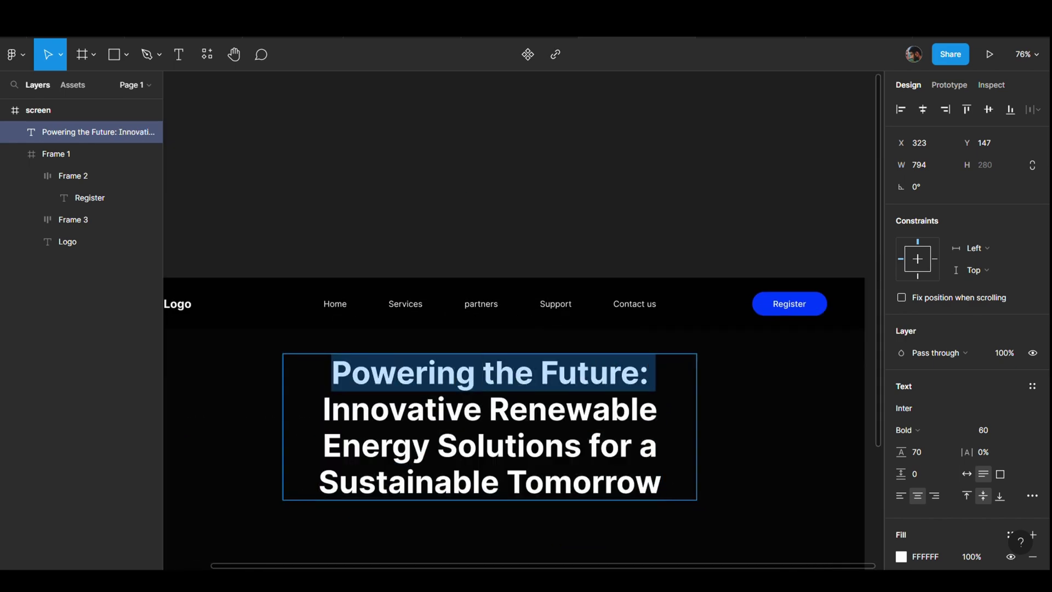
click(993, 431)
text(0)
key(Return)
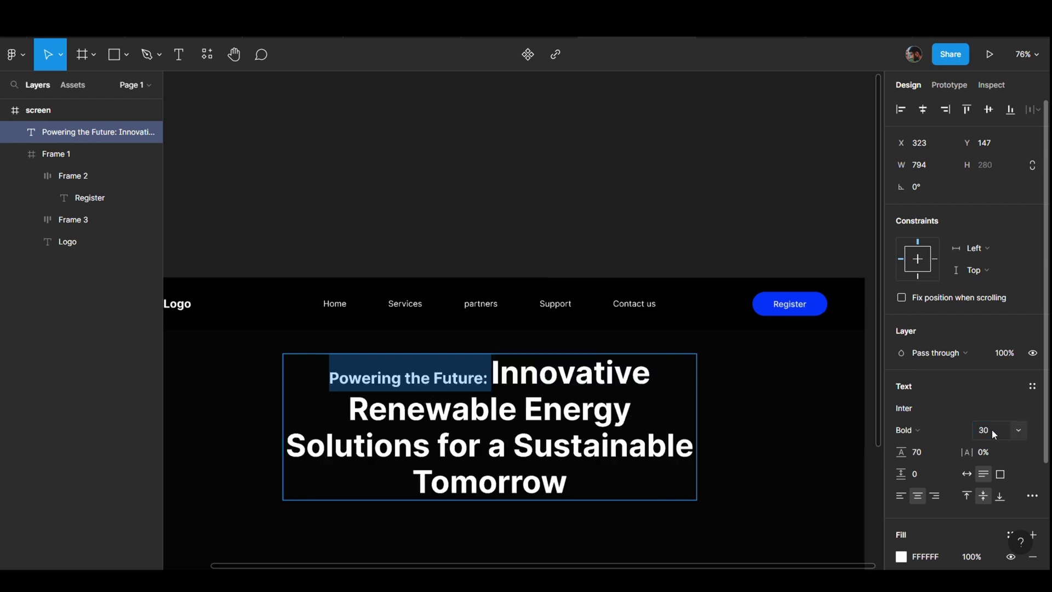
click(495, 382)
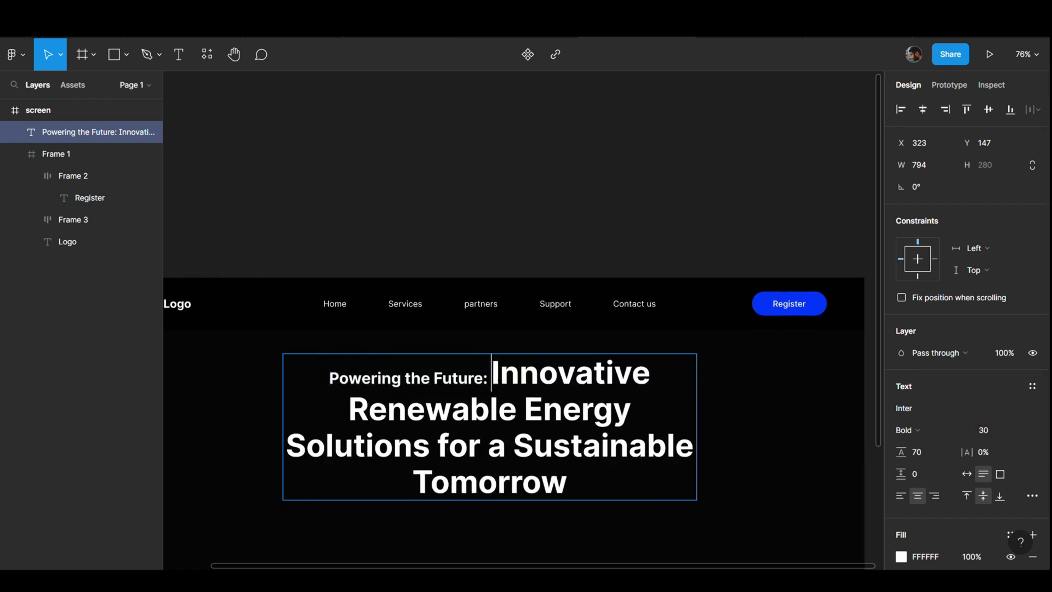
key(Return)
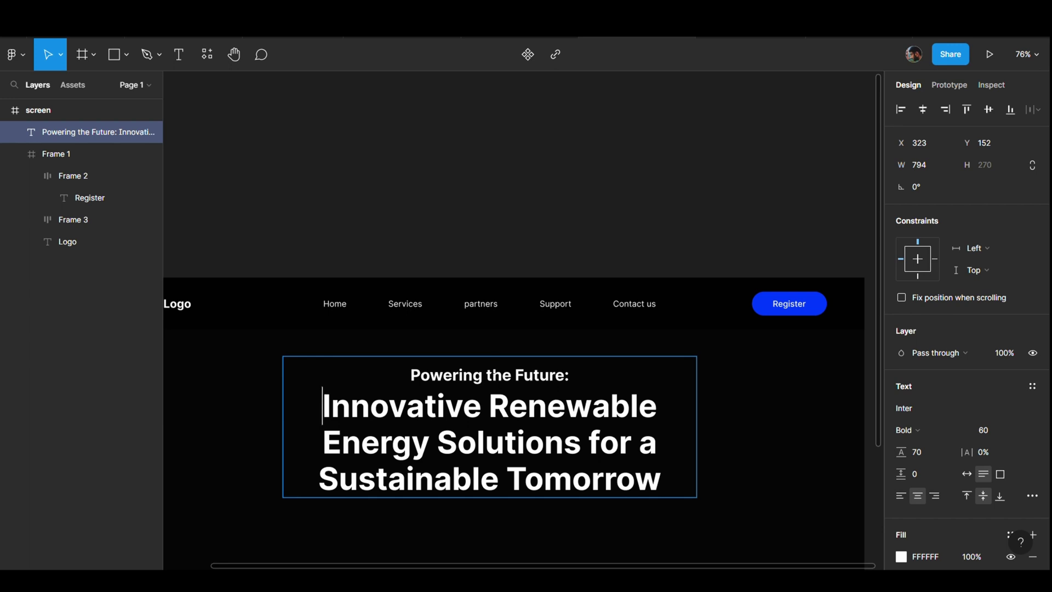
Widen the headline box to 874.4, centre it horizontally and move it lower.
scroll(596, 202, down, 5)
key(ctrl+a)
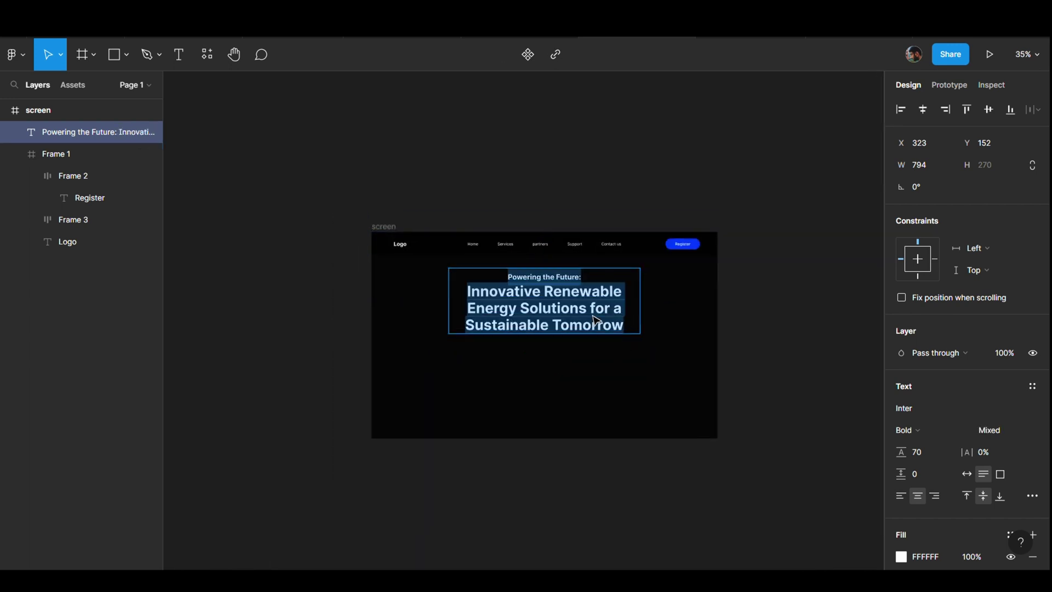
key(Escape)
drag(654, 326, 670, 334)
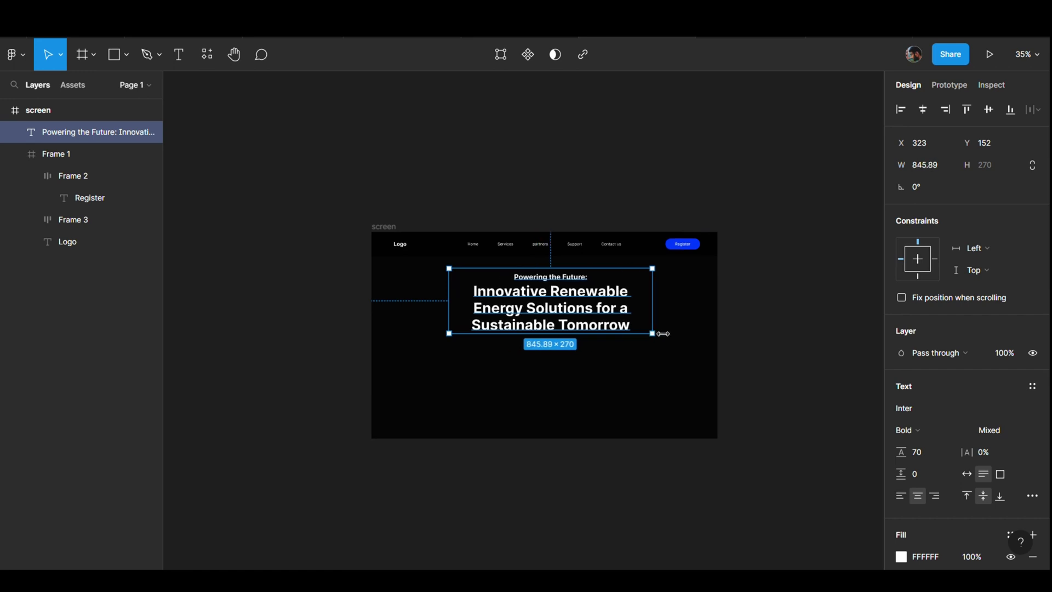
click(924, 119)
drag(599, 322, 599, 338)
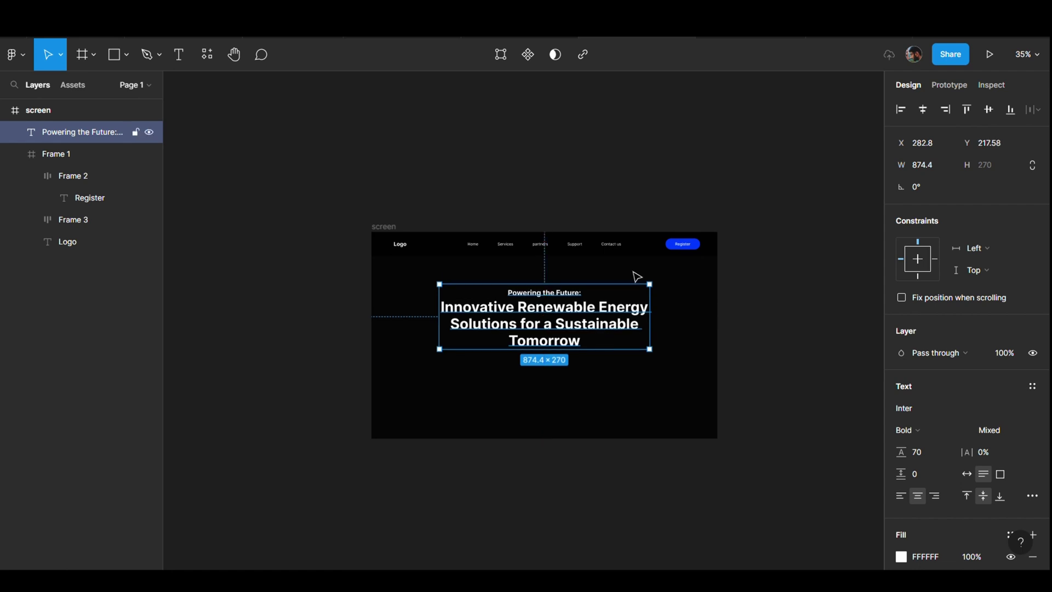
click(696, 187)
scroll(696, 187, up, 3)
Colour the 'Powering the Future:' line a lightened blue.
scroll(696, 186, down, 1)
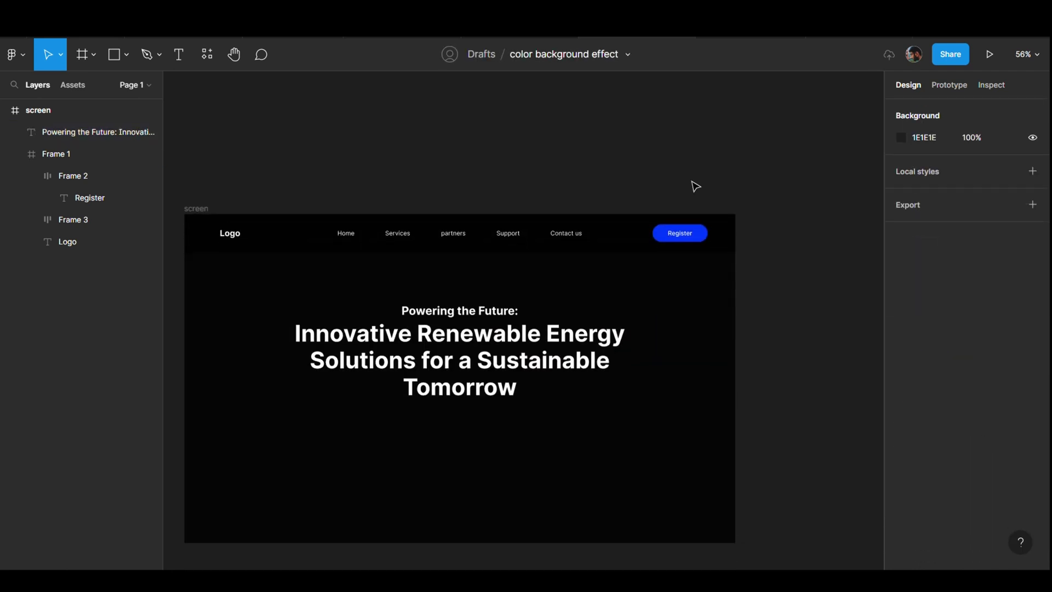
click(535, 362)
double_click(509, 323)
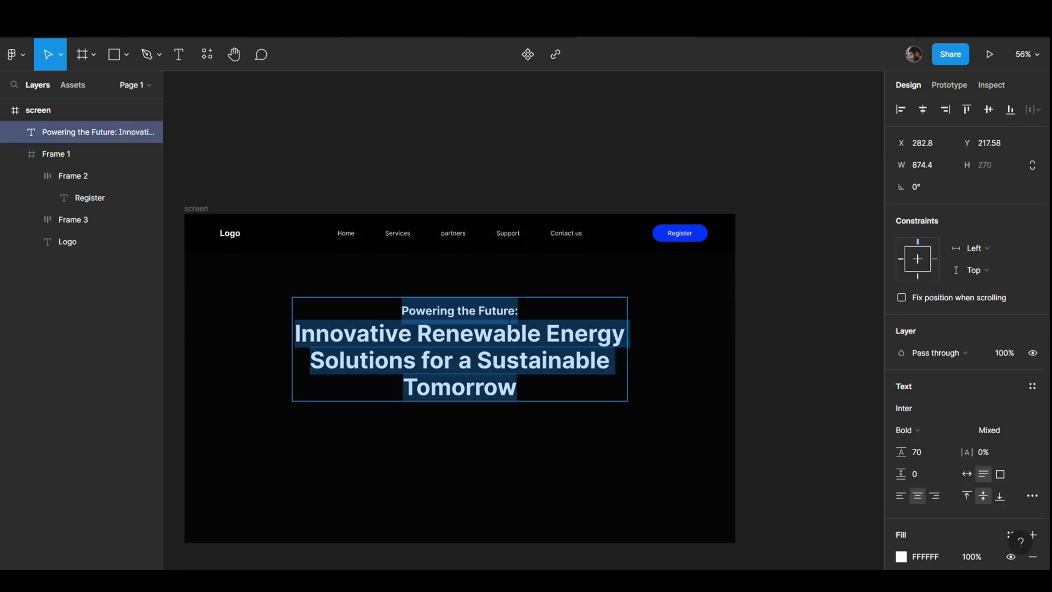
drag(518, 311, 401, 311)
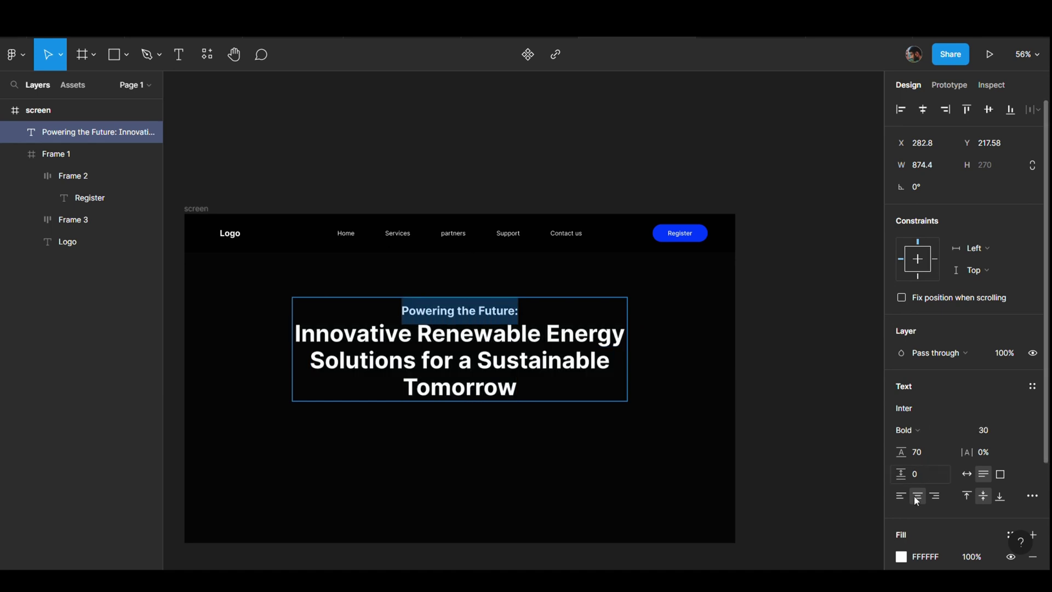
click(901, 557)
click(786, 506)
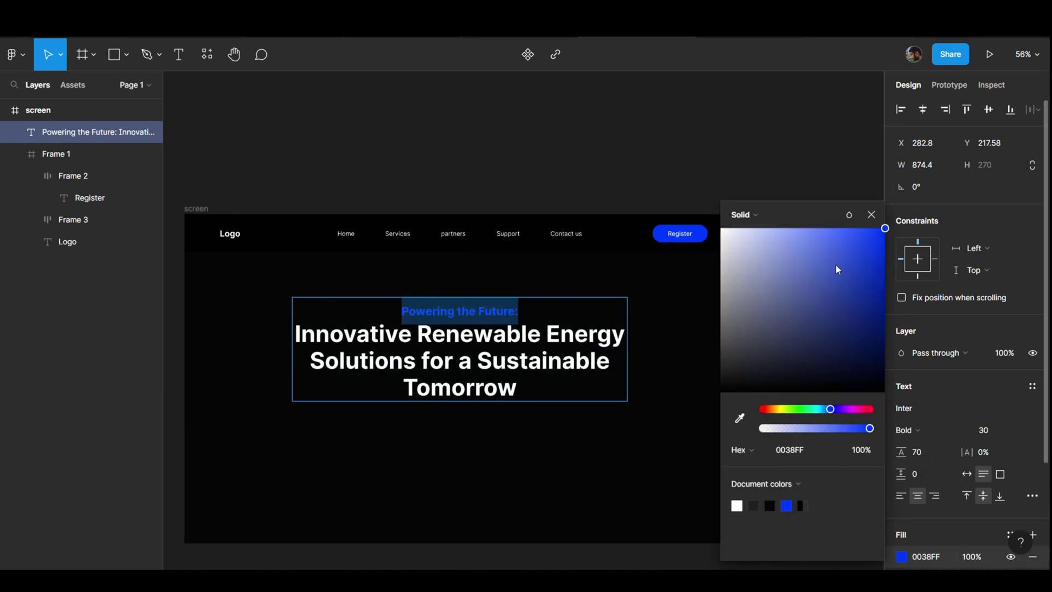
drag(831, 247, 834, 228)
click(792, 159)
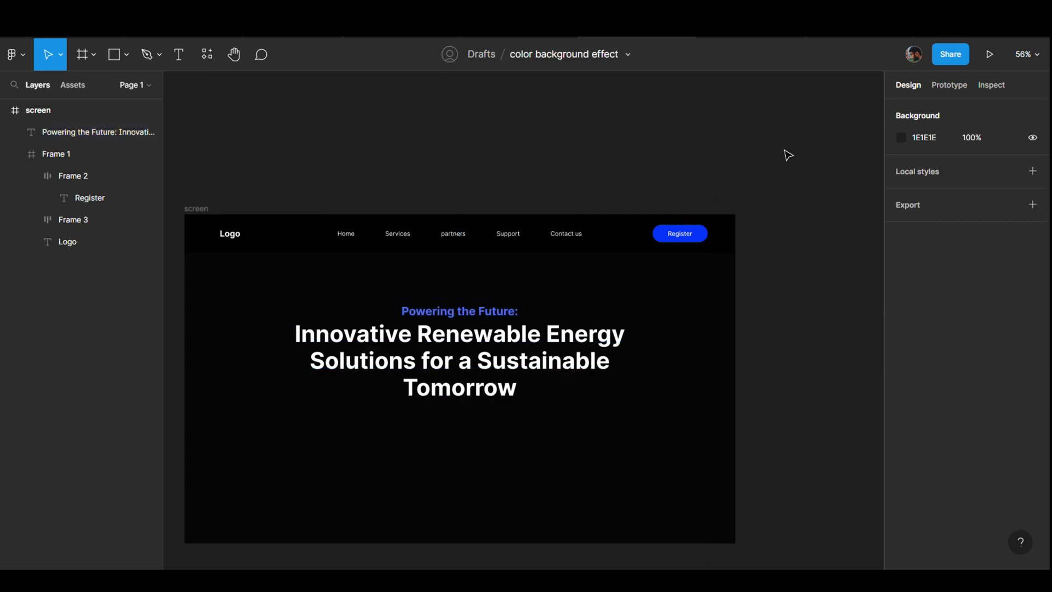
Recolour the 'Powering the Future:' line cyan.
double_click(525, 350)
drag(403, 311, 517, 311)
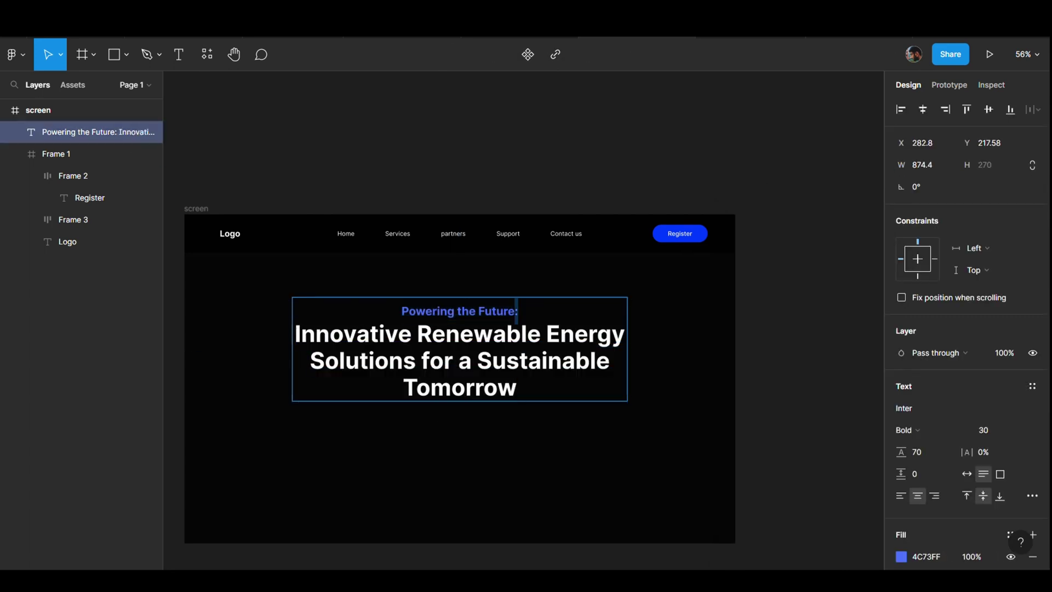
click(902, 557)
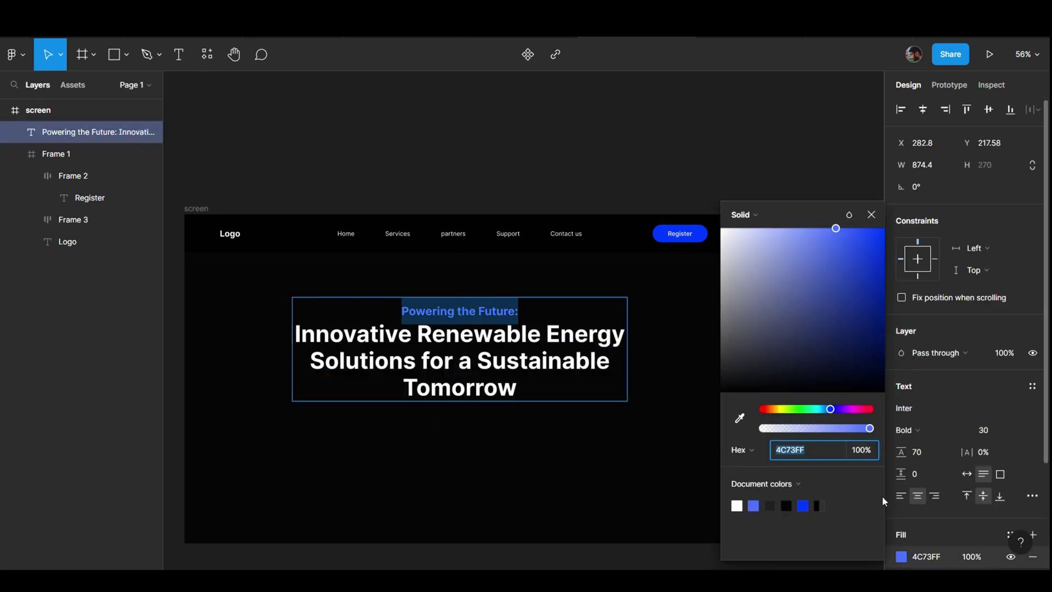
click(818, 409)
click(861, 186)
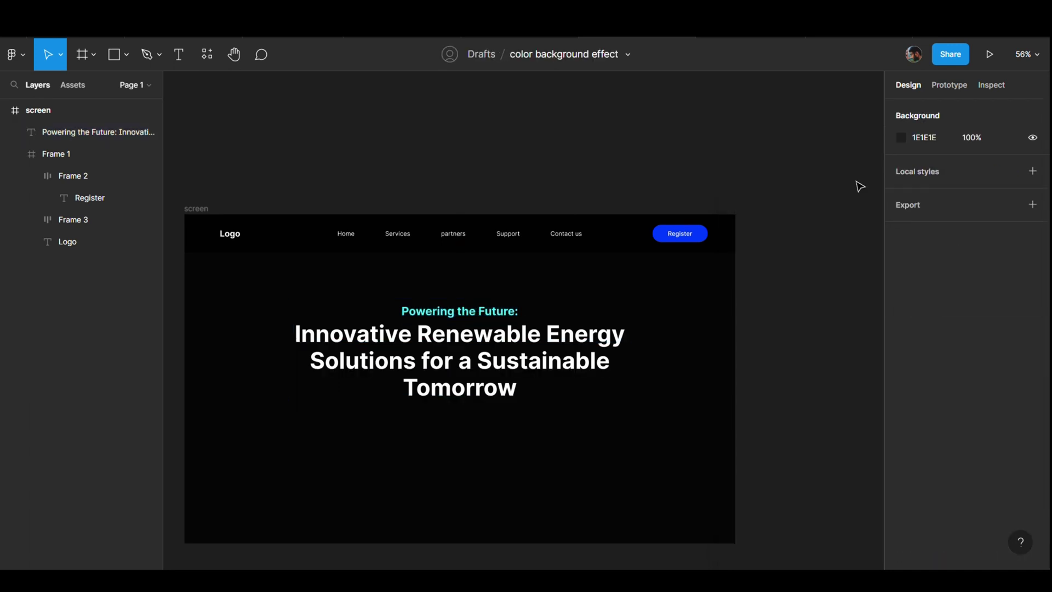
Recolour the 'Powering the Future:' line yellow FFE24C.
double_click(508, 318)
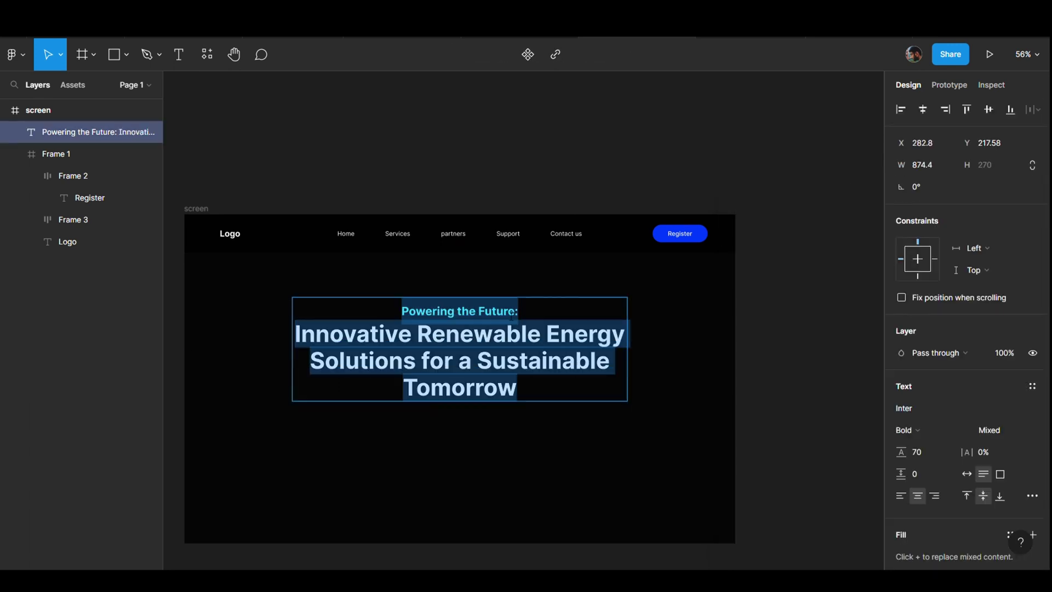
drag(403, 311, 518, 311)
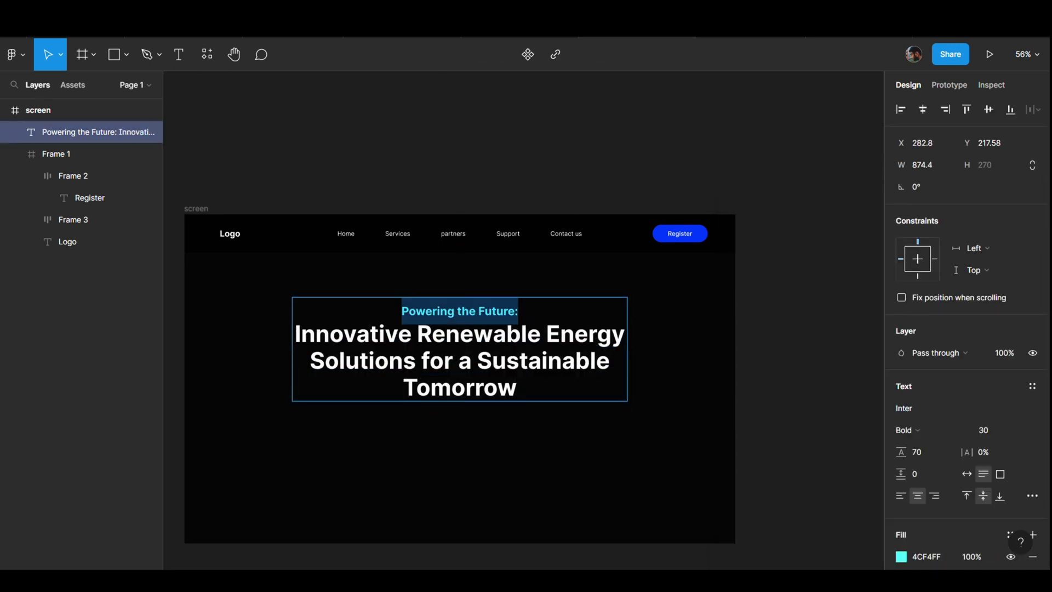
click(901, 557)
click(782, 414)
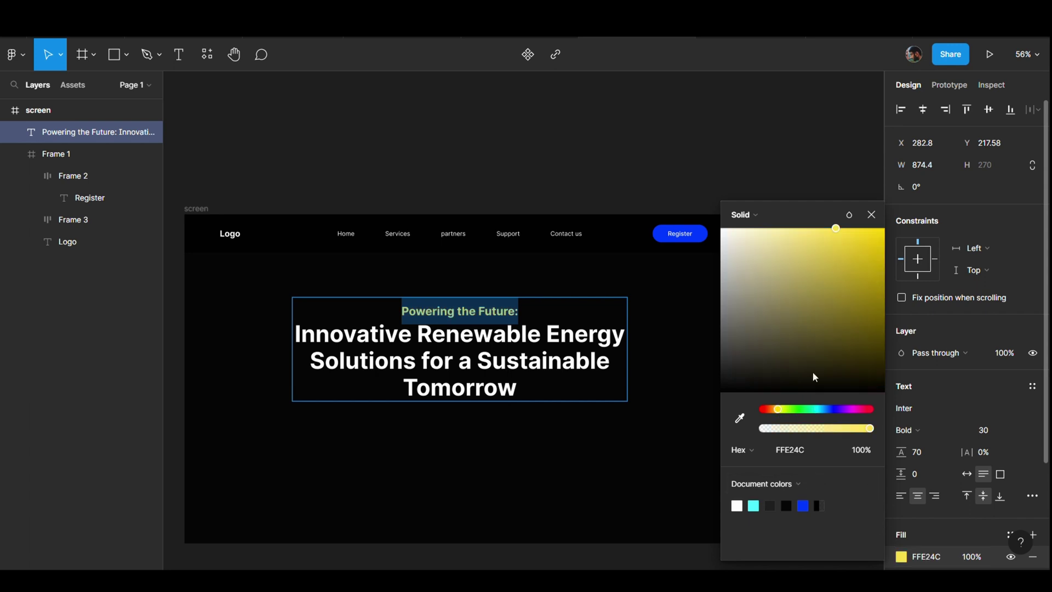
click(836, 171)
scroll(837, 171, down, 3)
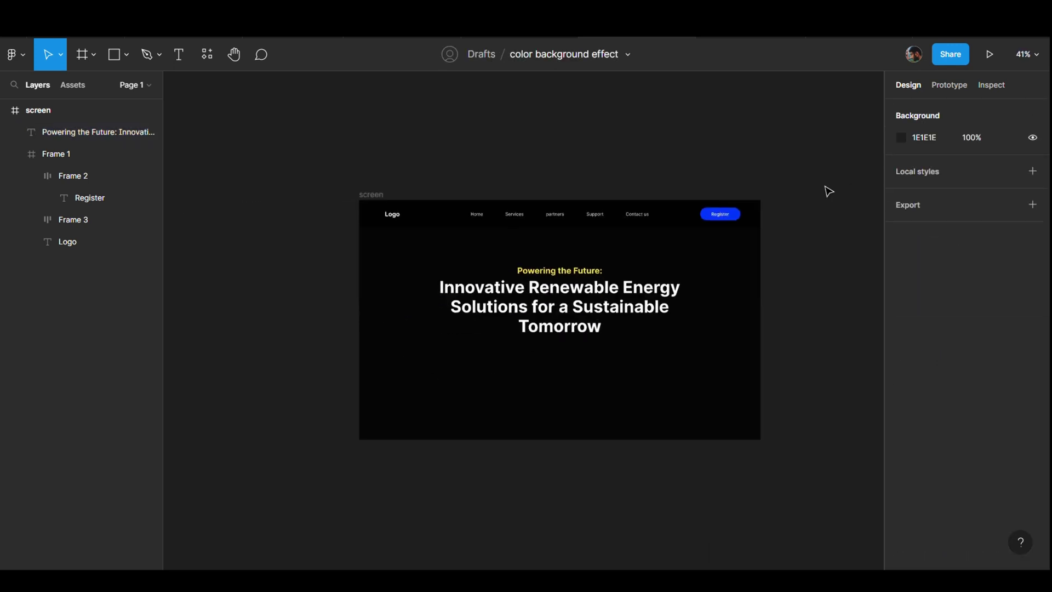
click(660, 310)
scroll(660, 313, up, 4)
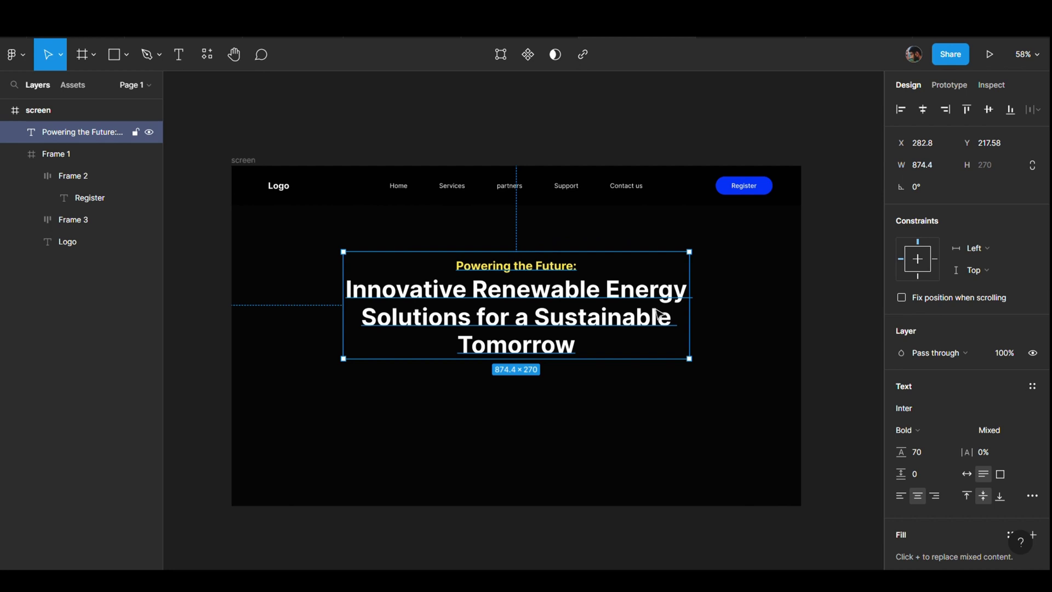
Place the blue Register button centred just below the headline.
click(641, 395)
double_click(752, 192)
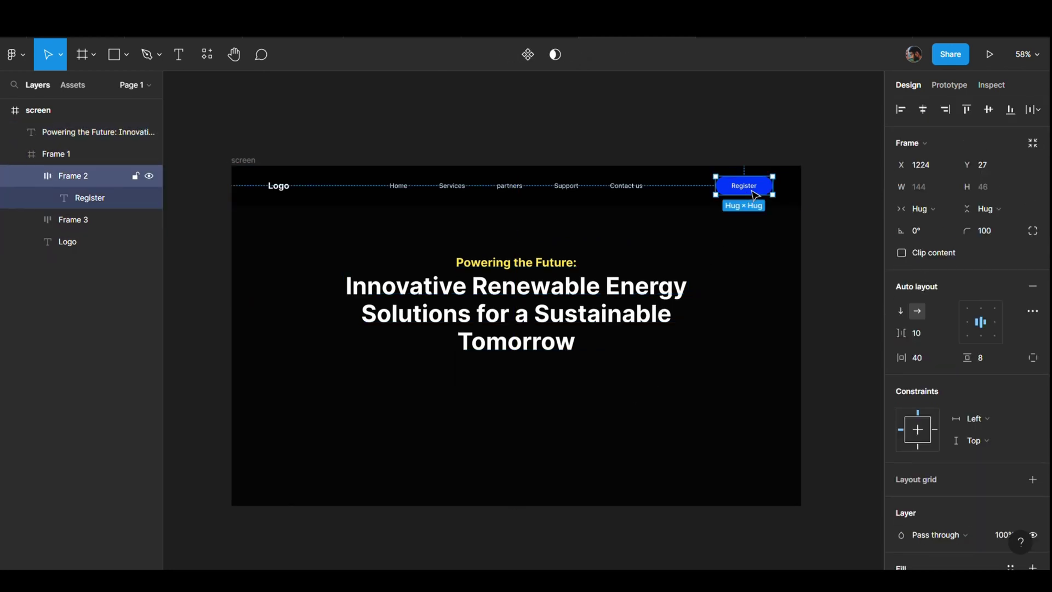
drag(755, 195, 549, 416)
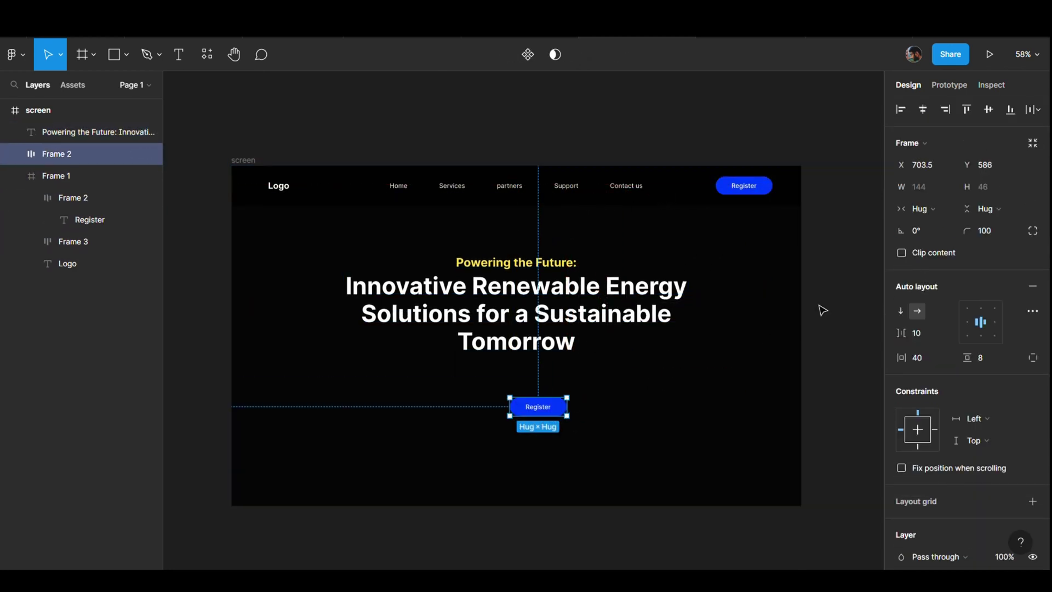
click(923, 110)
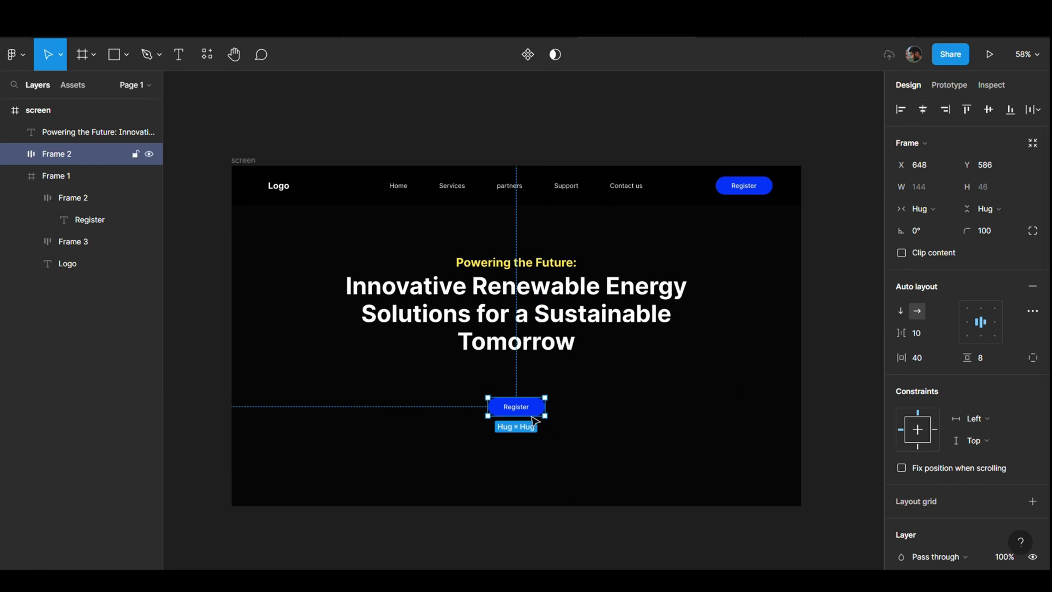
drag(521, 416, 520, 395)
Relabel the button 'Discover', widen it to 208 and recentre it horizontally.
double_click(521, 389)
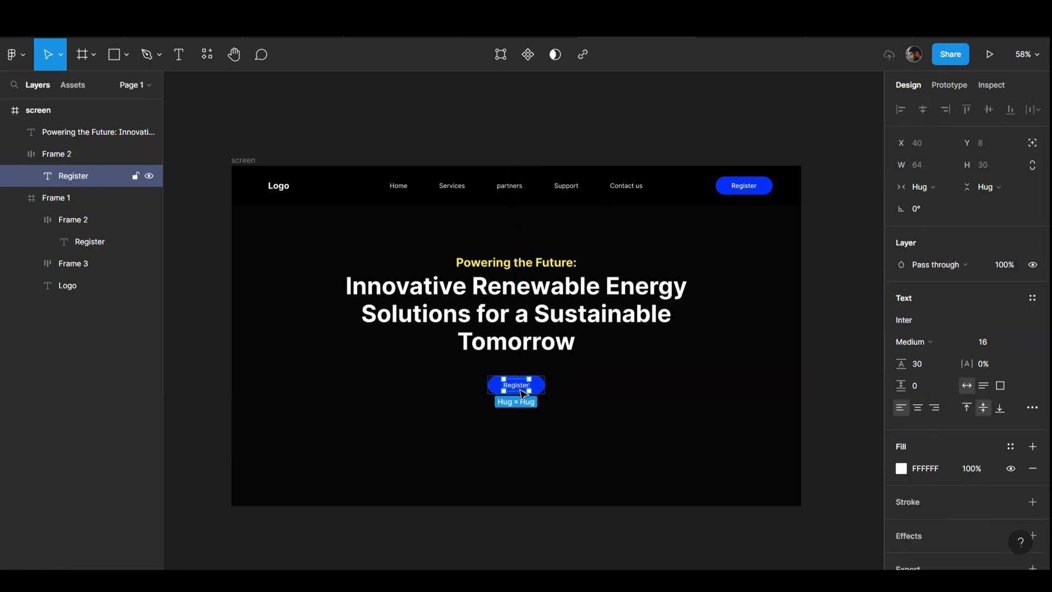
text(Dis)
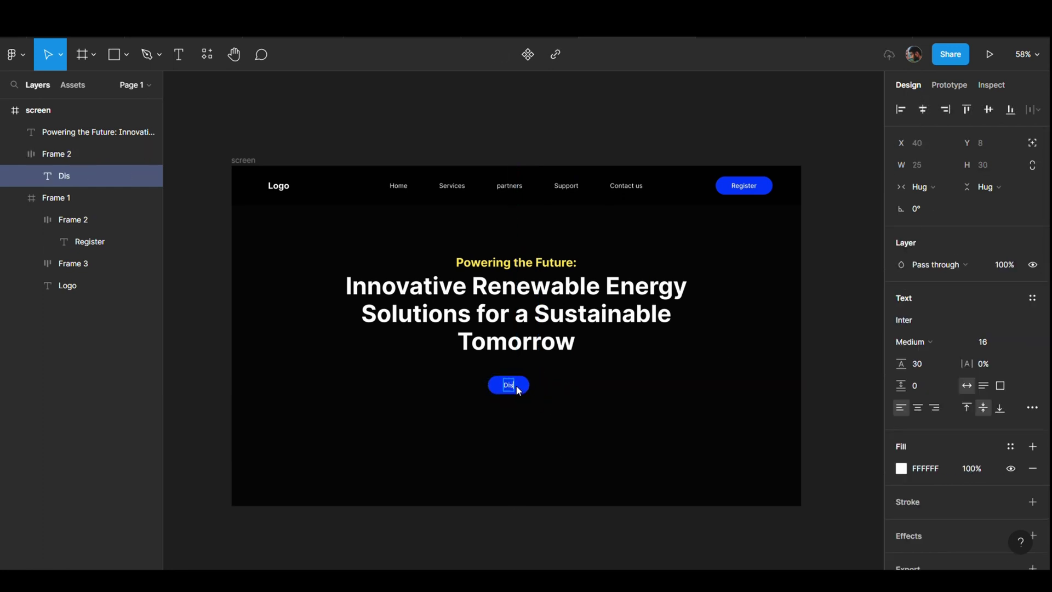
text(cover)
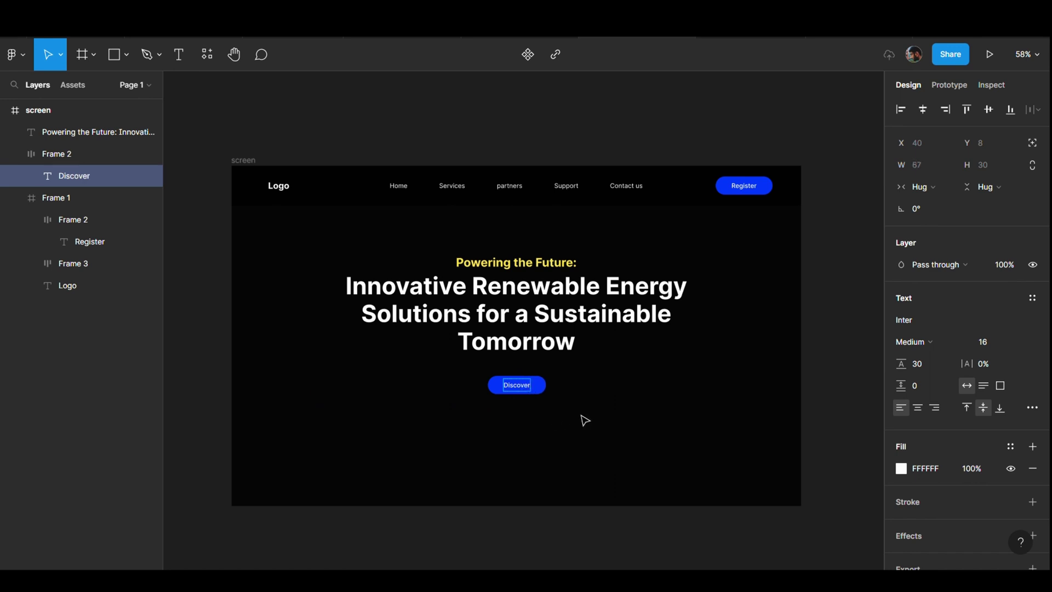
key(Escape)
key(Escape)
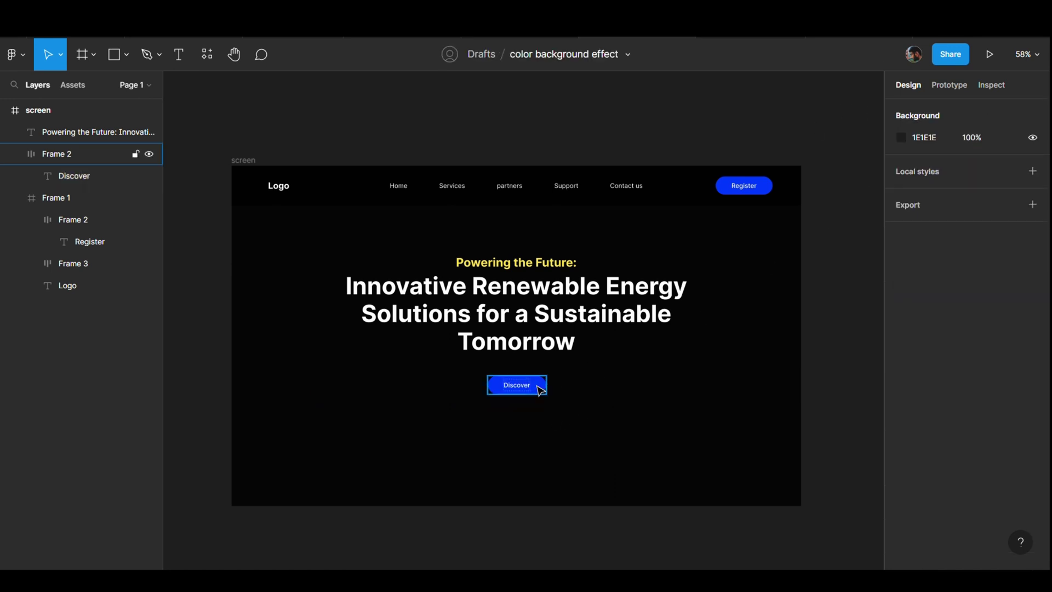
click(540, 390)
scroll(587, 385, up, 5)
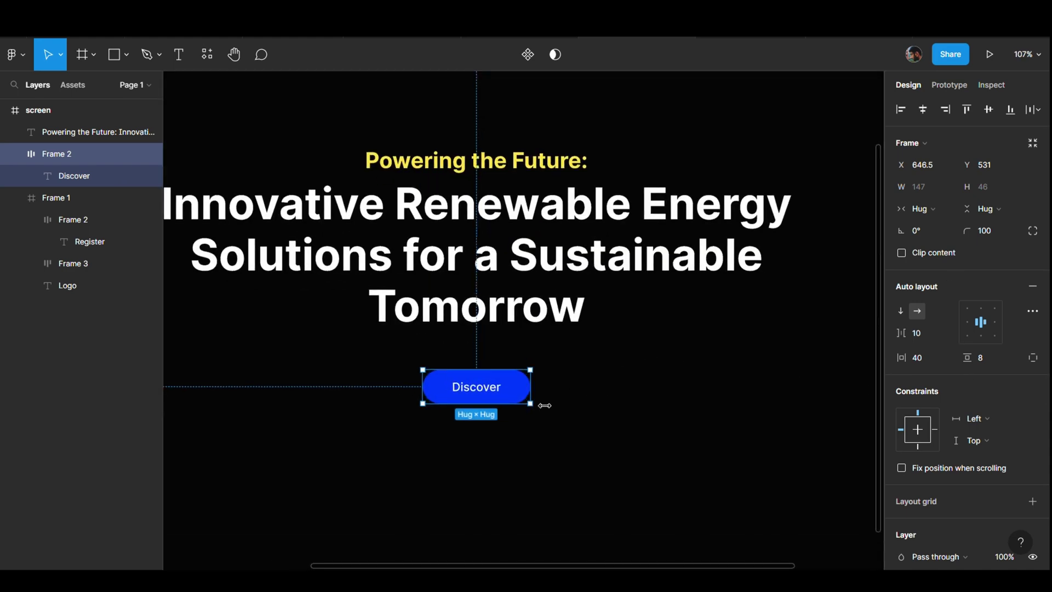
drag(545, 405, 588, 405)
click(923, 110)
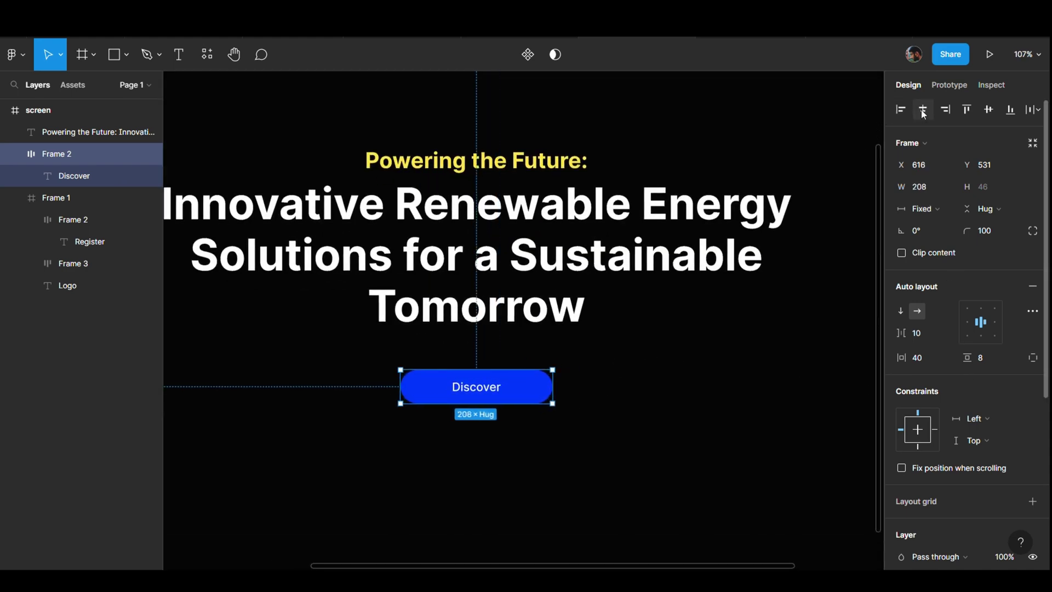
scroll(745, 145, down, 5)
scroll(826, 146, up, 2)
Give the Discover button a stroke in the same blue as its fill.
click(850, 155)
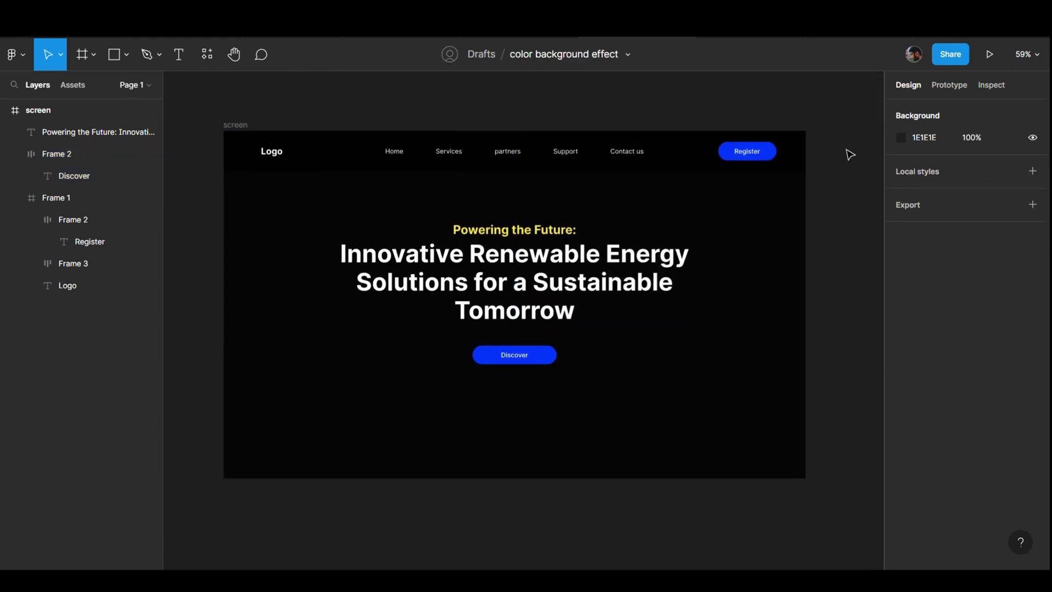
click(548, 356)
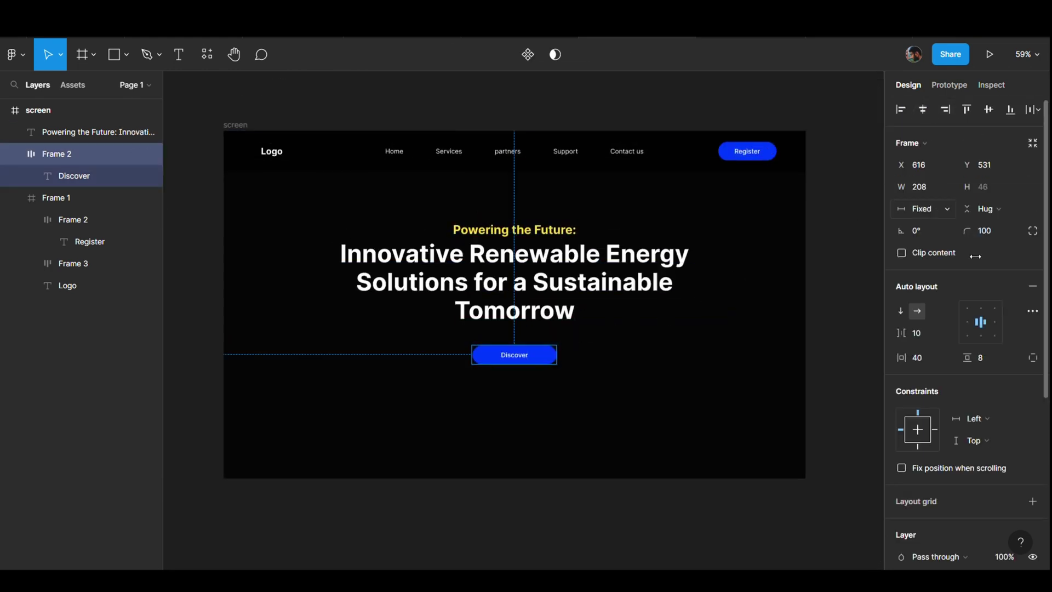
scroll(980, 306, down, 3)
scroll(965, 356, down, 1)
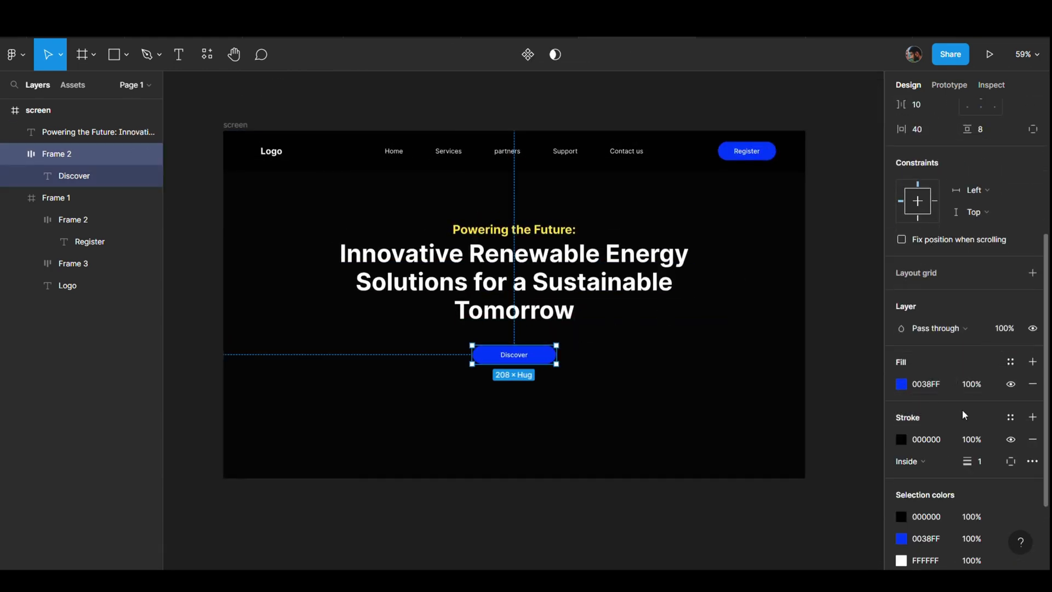
click(944, 384)
key(ctrl+c)
click(931, 439)
key(ctrl+v)
Remove the button's solid fill and make the Discover text blue 0038FF.
click(861, 446)
click(523, 361)
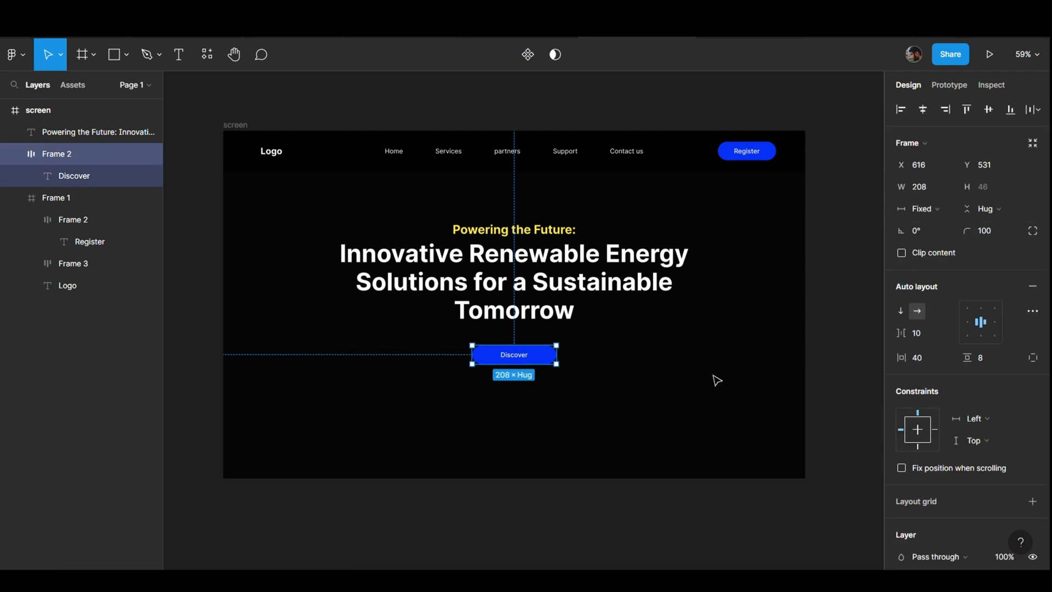
scroll(981, 375, down, 1)
scroll(980, 376, down, 4)
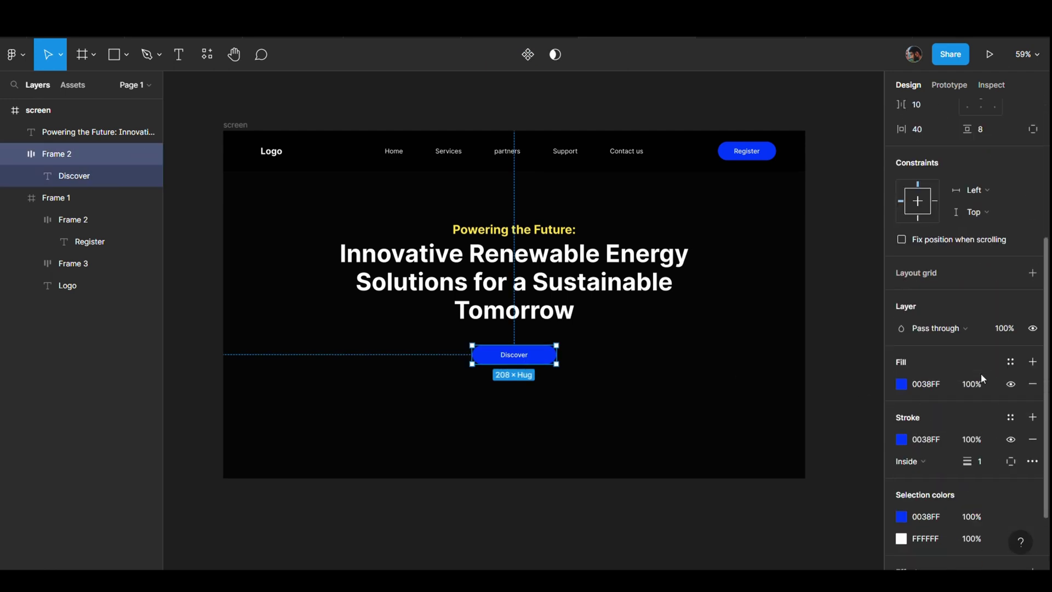
click(1033, 385)
click(947, 516)
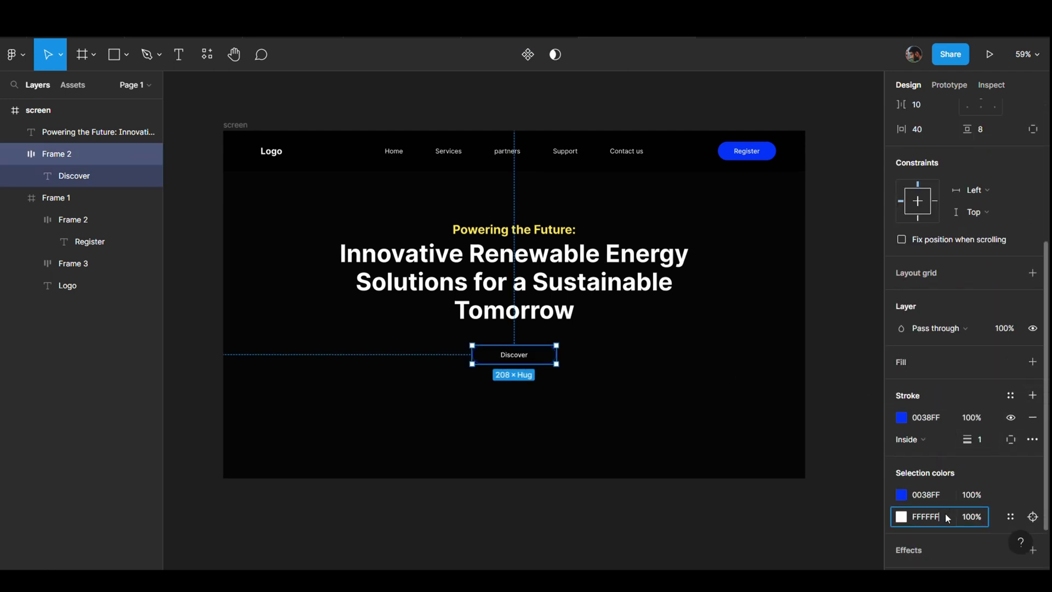
text(0038FF)
key(Return)
Set the Discover button's vertical padding to 10.
click(878, 497)
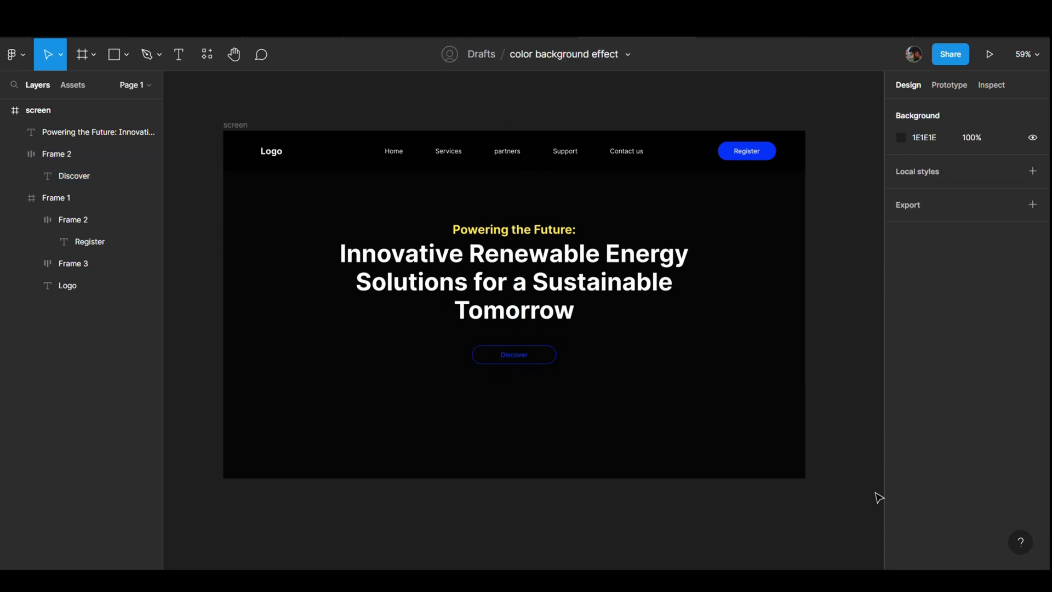
click(547, 361)
click(812, 270)
scroll(537, 354, up, 5)
click(516, 360)
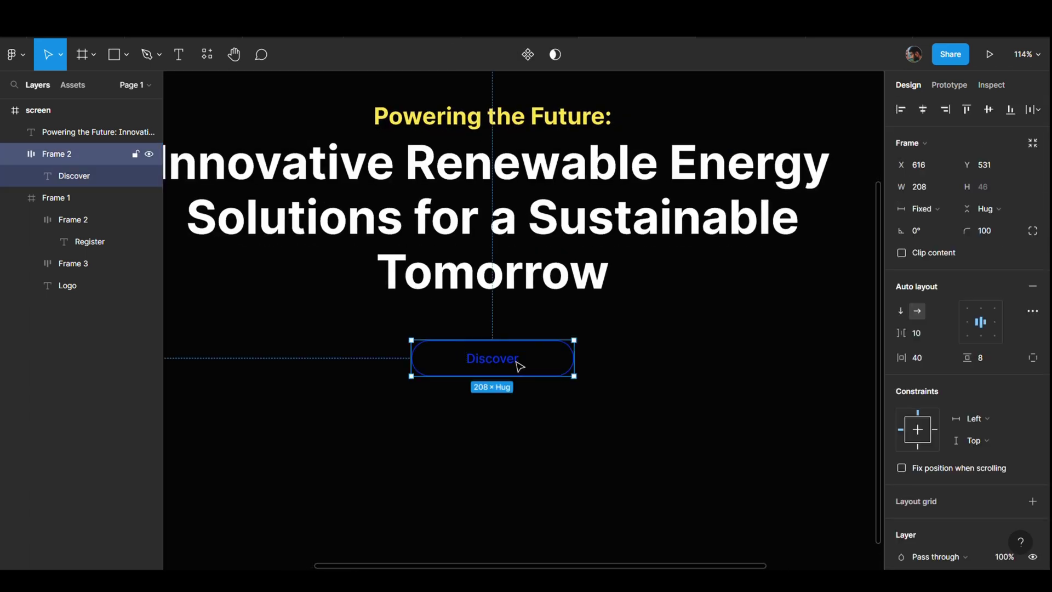
scroll(679, 328, down, 5)
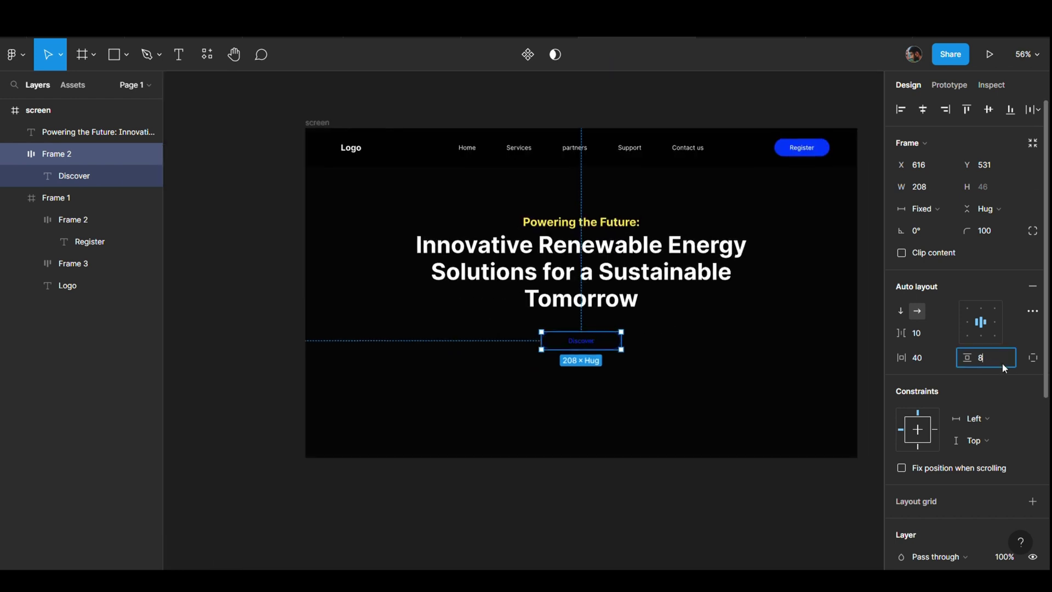
text(10)
key(Return)
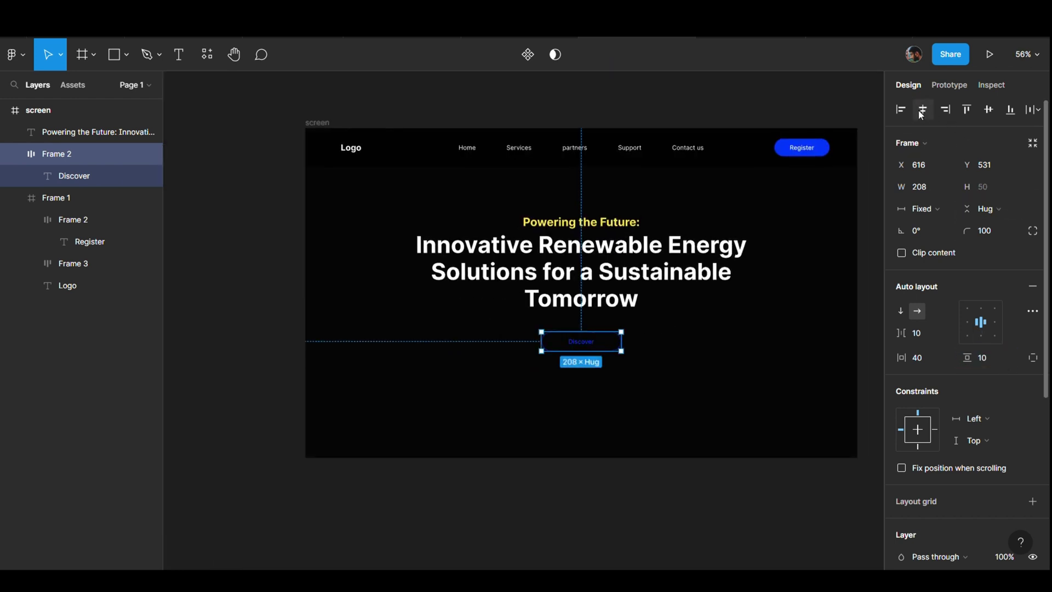
click(868, 277)
scroll(865, 277, right, 5)
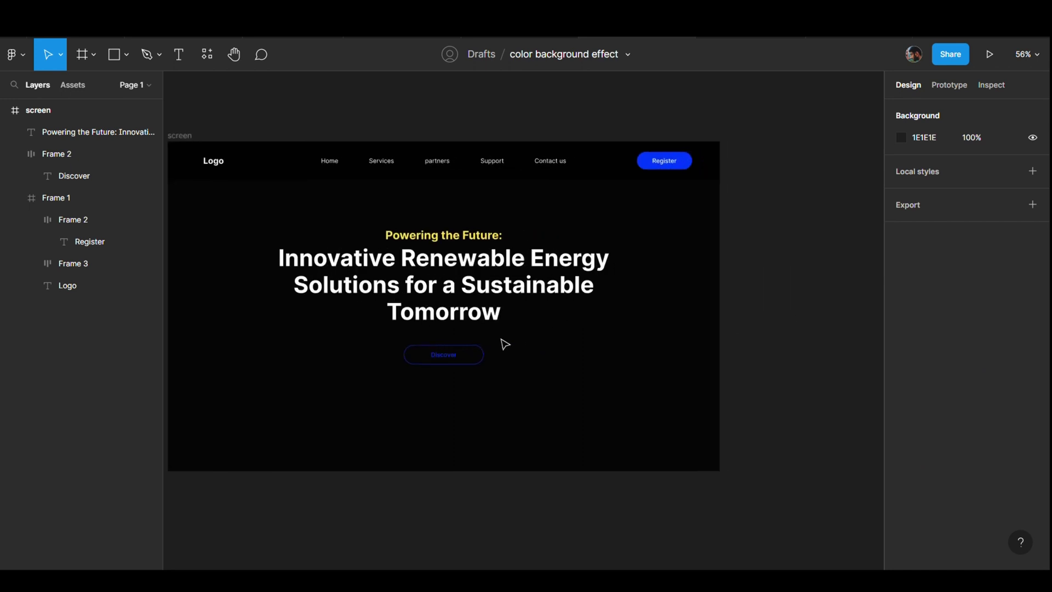
click(471, 358)
Place a copy of the Discover button beside the screen, named button/default.
drag(467, 361, 771, 344)
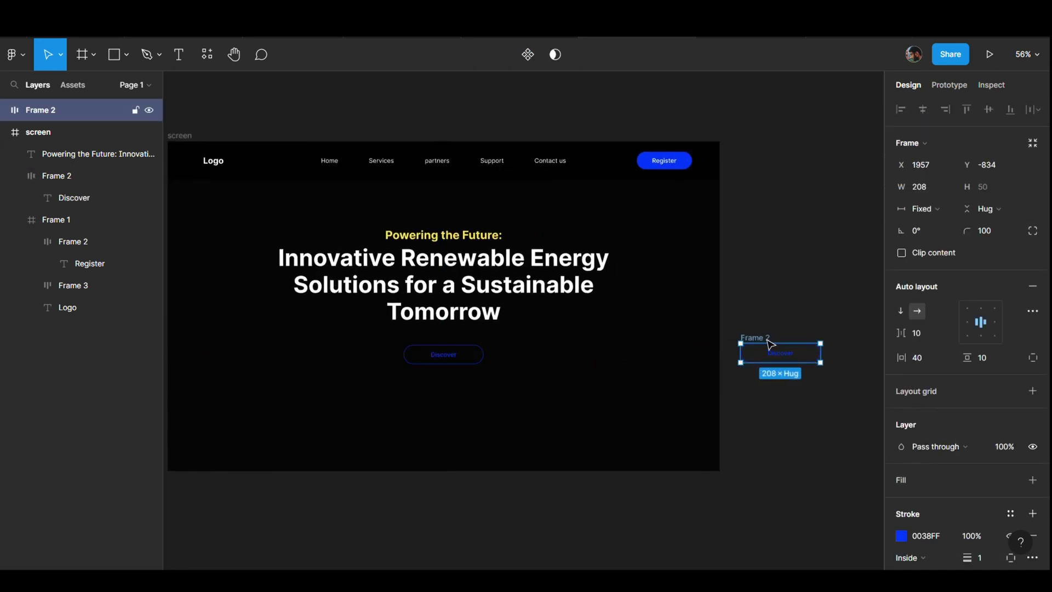
double_click(769, 338)
text(bu)
text(efault)
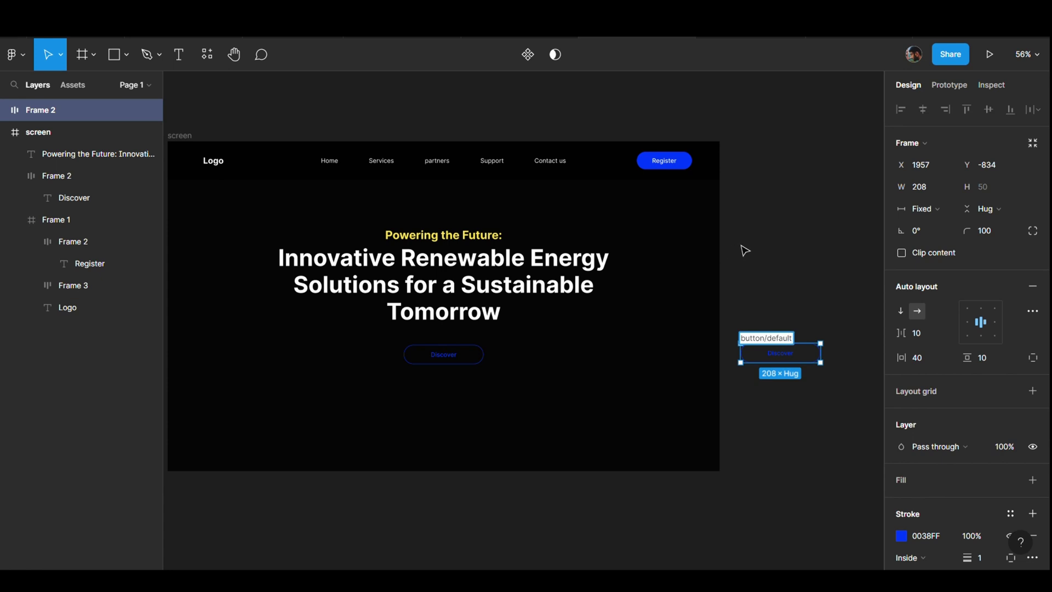
click(745, 248)
click(787, 342)
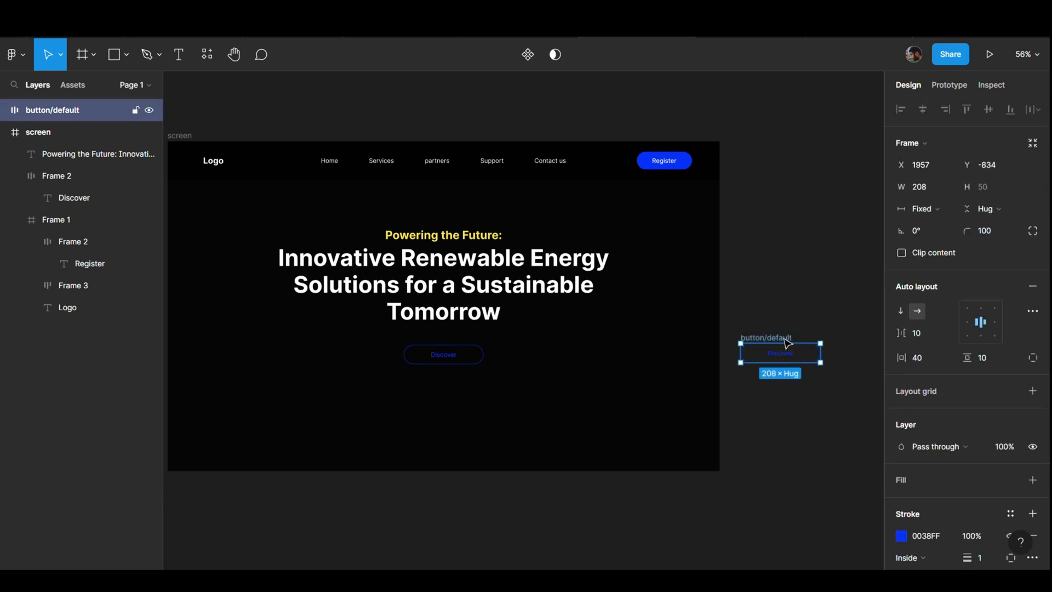
Duplicate it below and rename the duplicate button/hover.
drag(788, 342, 785, 379)
double_click(783, 376)
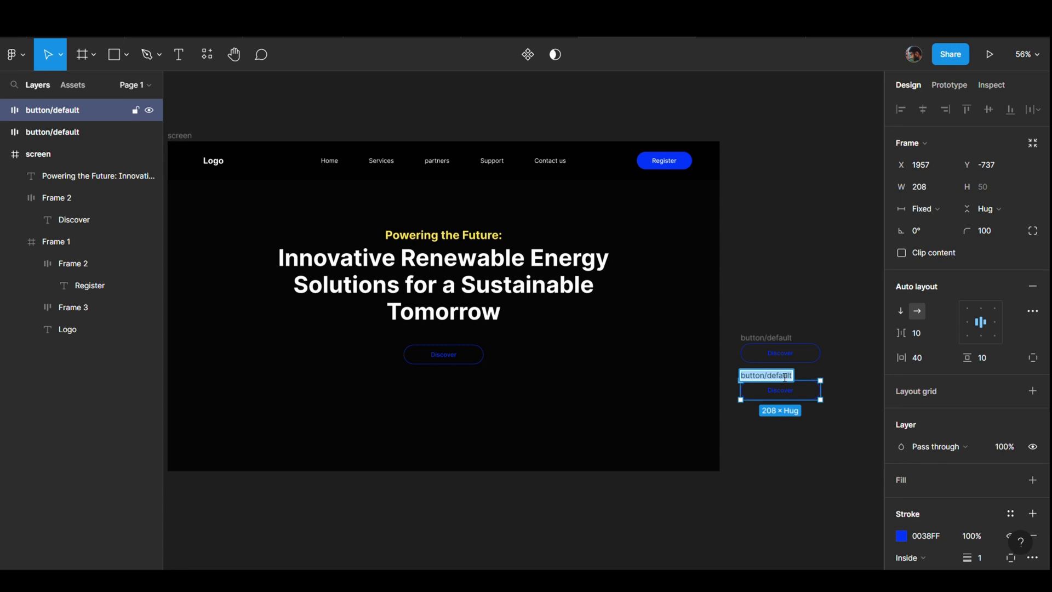
double_click(786, 375)
text(hove)
text(r)
click(794, 297)
scroll(794, 296, right, 3)
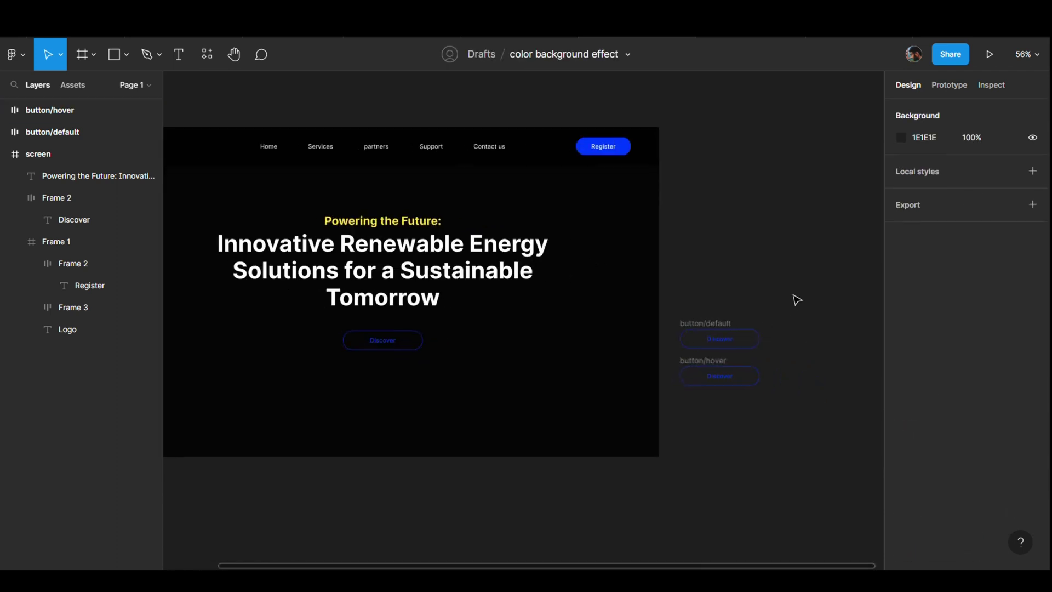
Give button/hover a solid 0038FF blue fill.
click(720, 363)
click(939, 435)
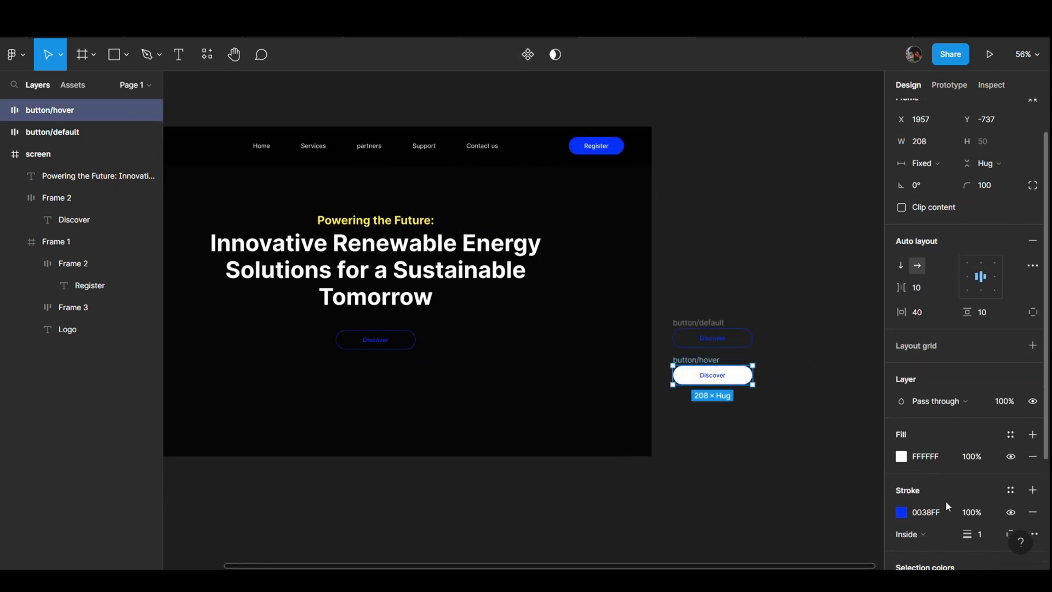
click(949, 459)
text(0038FF)
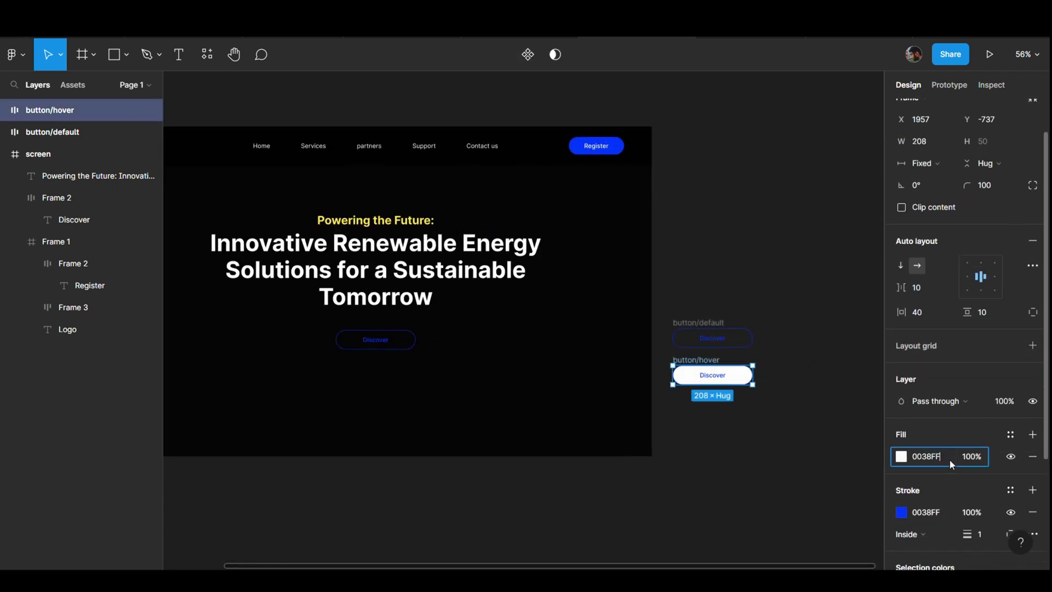
key(Return)
scroll(943, 500, down, 3)
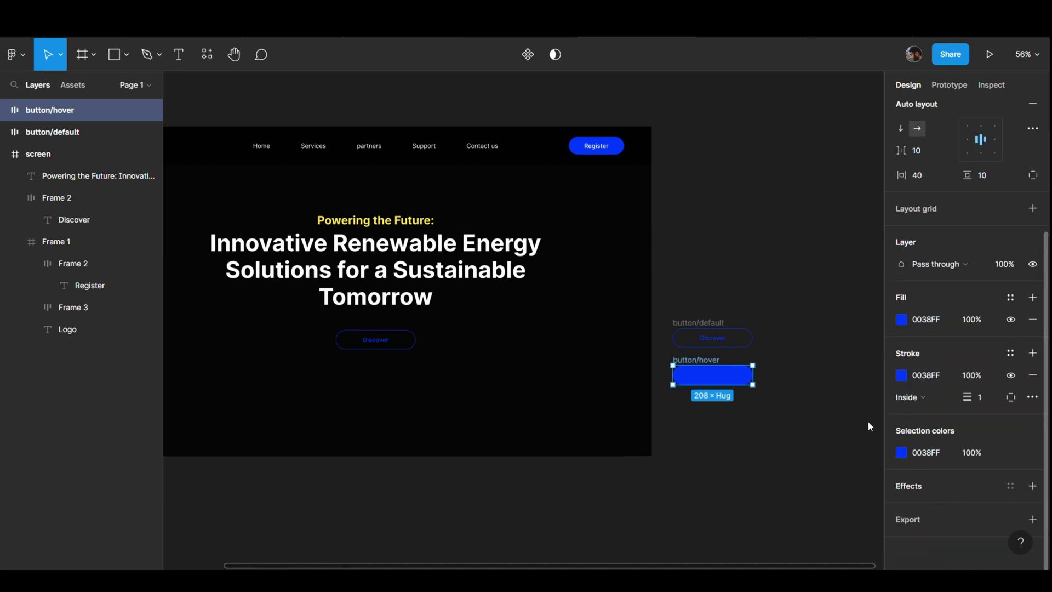
Make the button/hover Discover label white in Semi Bold weight.
click(720, 378)
click(905, 469)
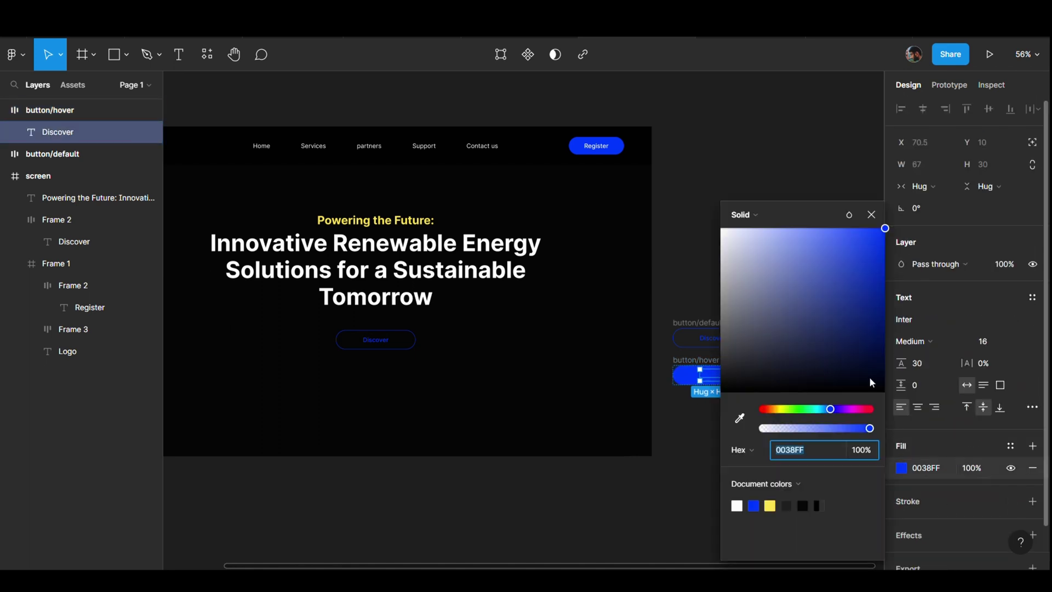
drag(869, 376, 700, 166)
click(929, 344)
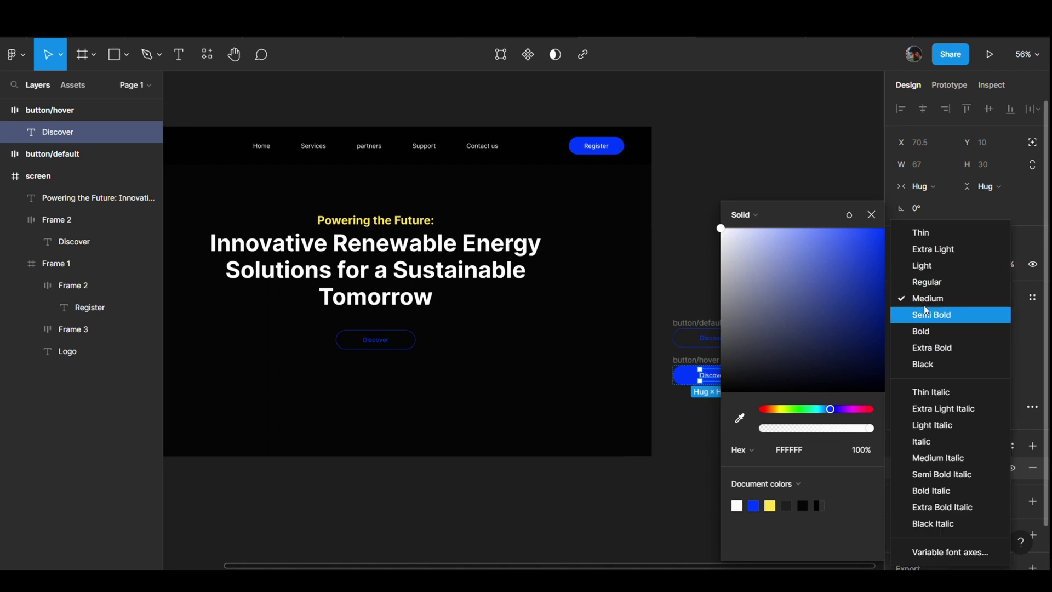
click(923, 310)
click(927, 338)
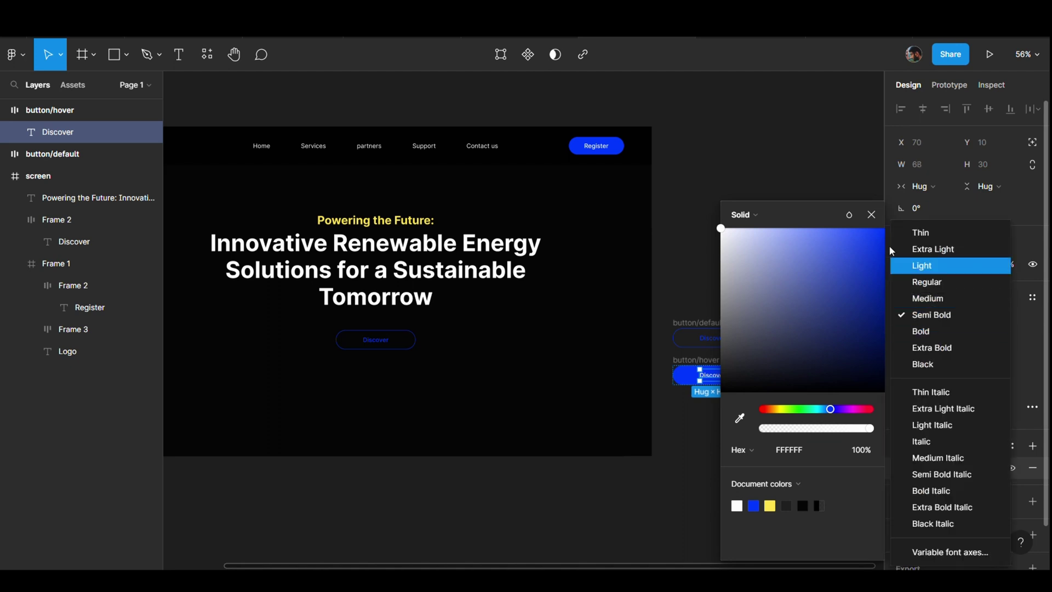
click(942, 320)
click(734, 195)
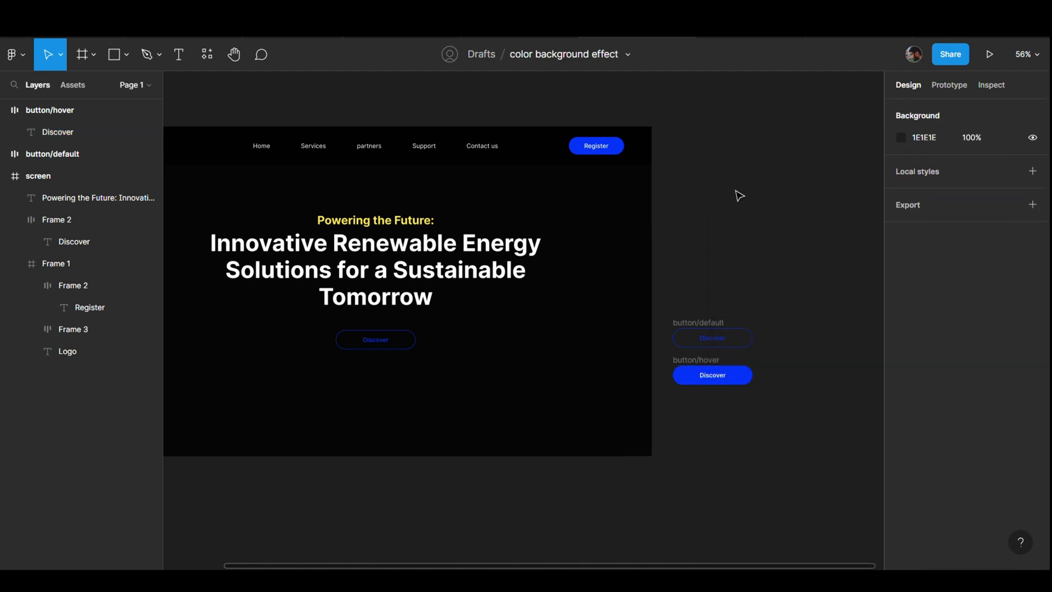
double_click(712, 374)
key(Escape)
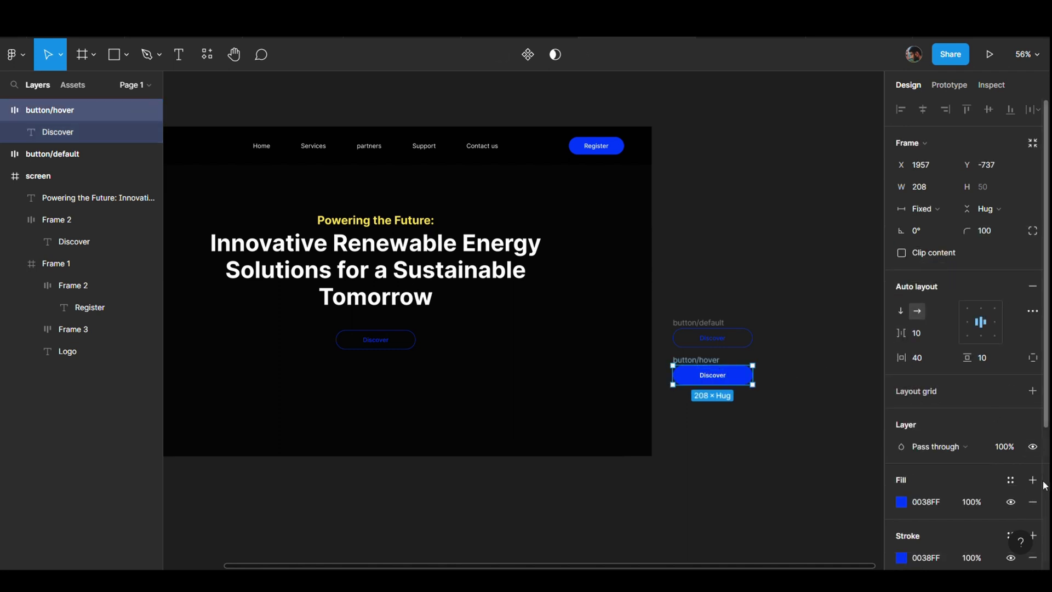
click(799, 270)
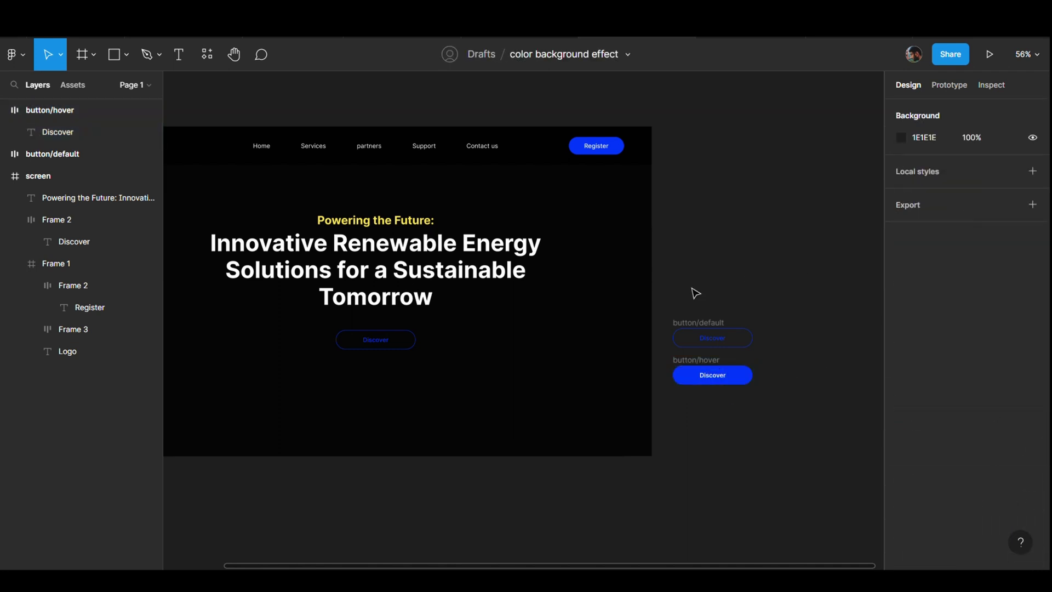
Combine the two button frames into one variant set.
drag(663, 293, 754, 402)
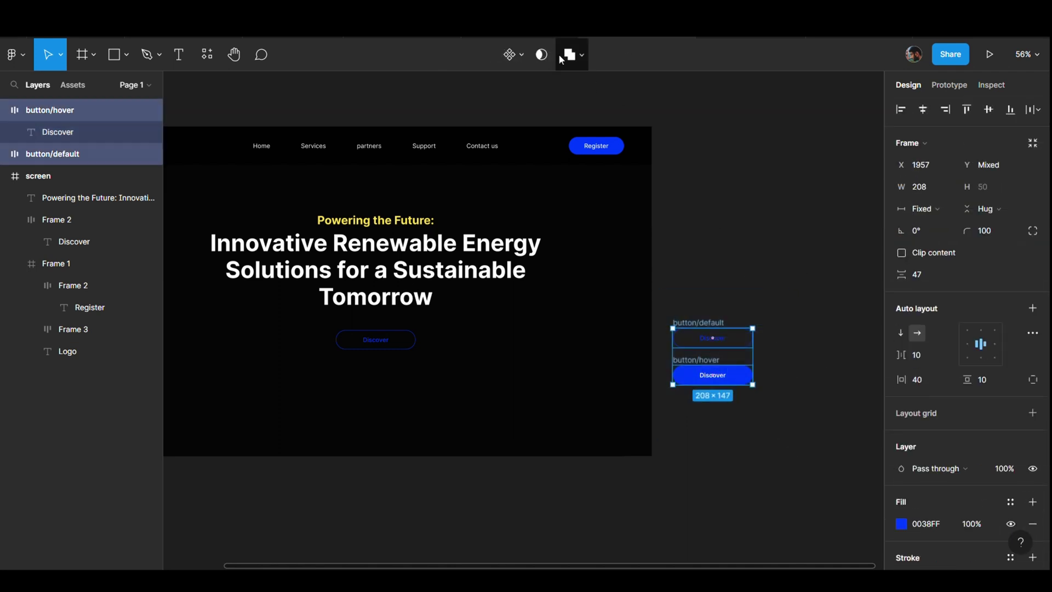
click(521, 55)
click(522, 119)
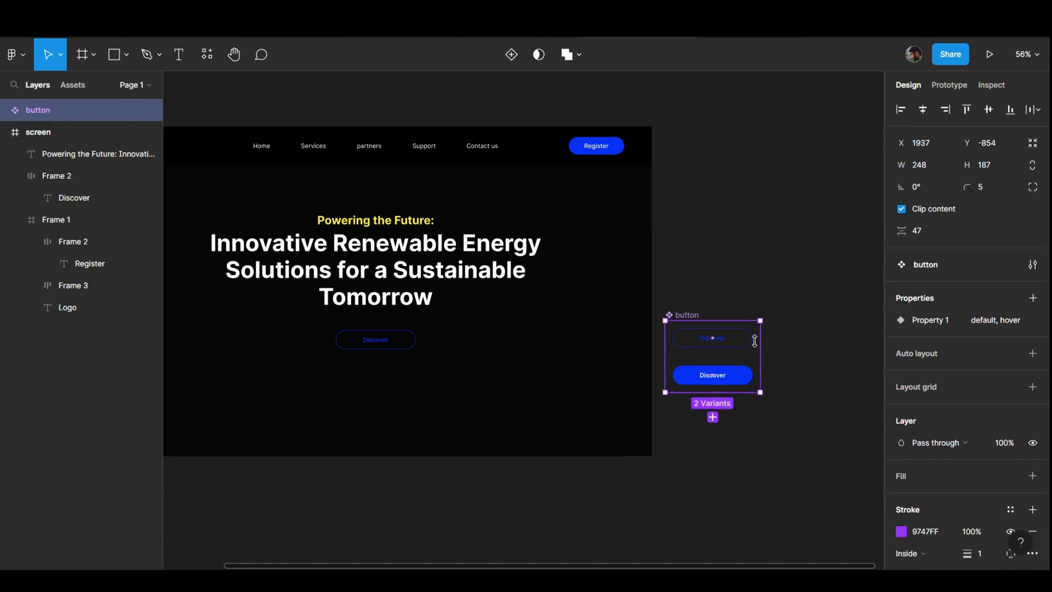
Prototype the default variant to switch to hover on a While hovering trigger.
click(949, 85)
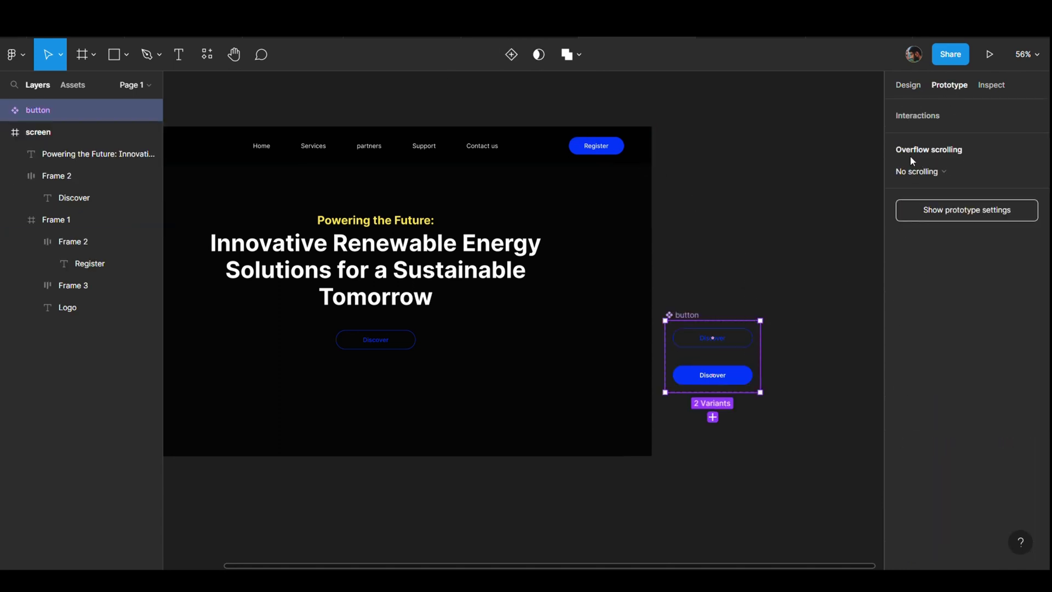
click(745, 340)
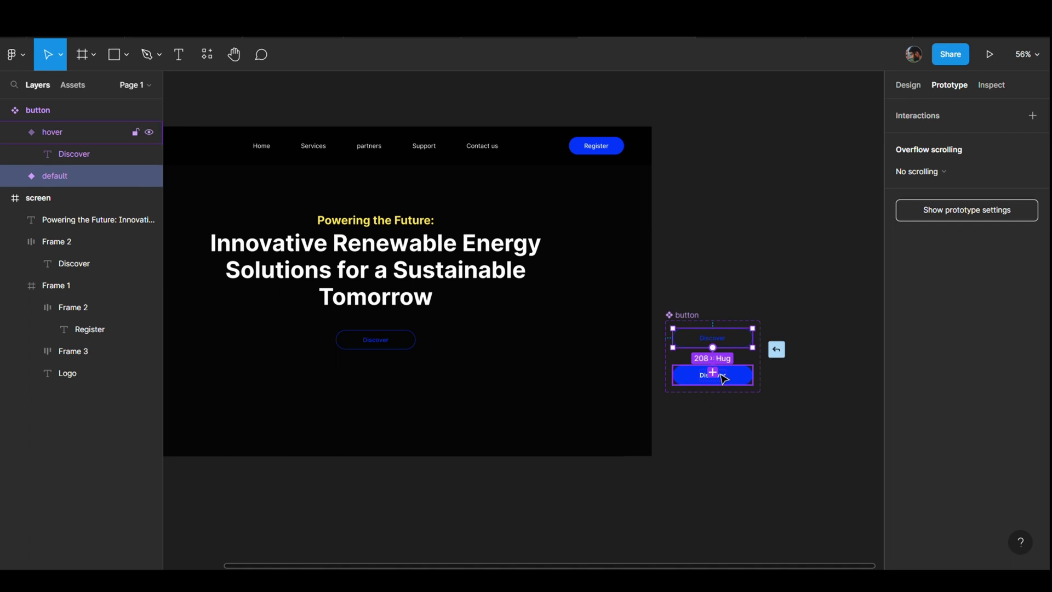
drag(712, 347, 718, 375)
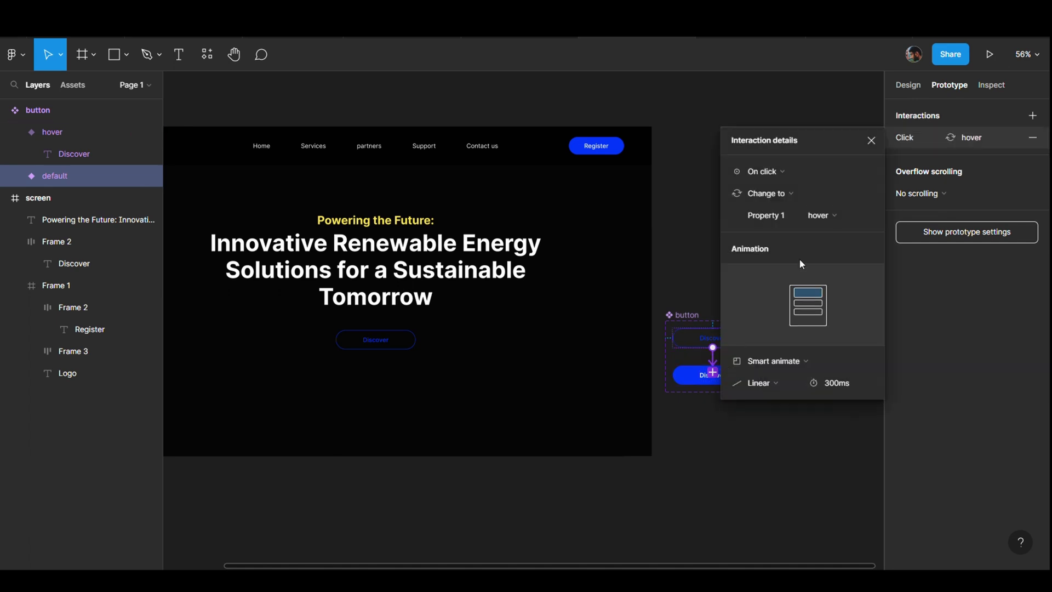
click(787, 196)
click(787, 193)
click(786, 174)
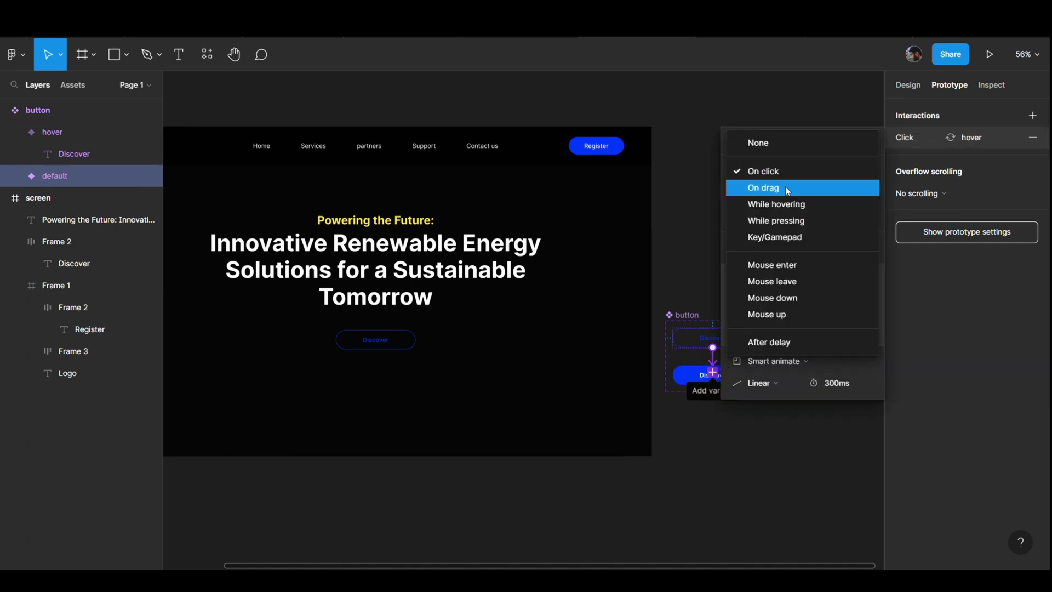
click(786, 204)
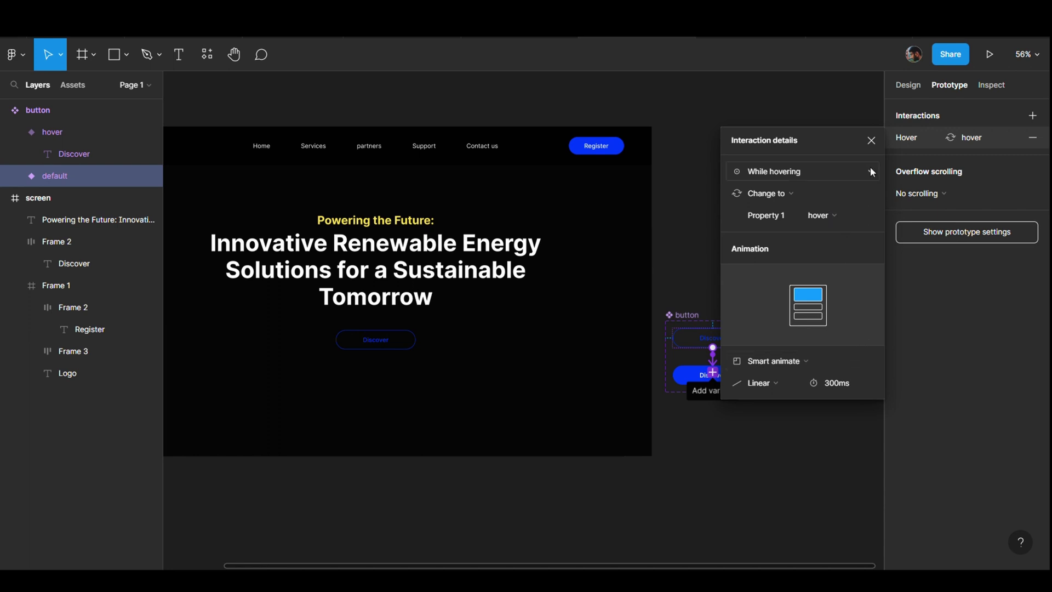
click(871, 142)
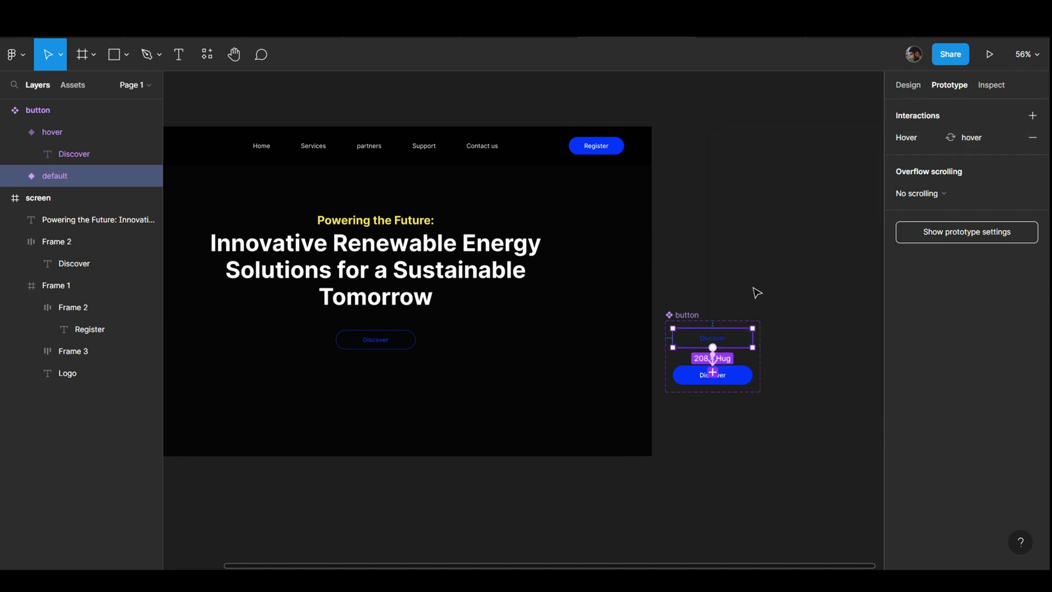
click(908, 86)
Replace the old Discover button with a default-variant instance below the headline.
click(374, 343)
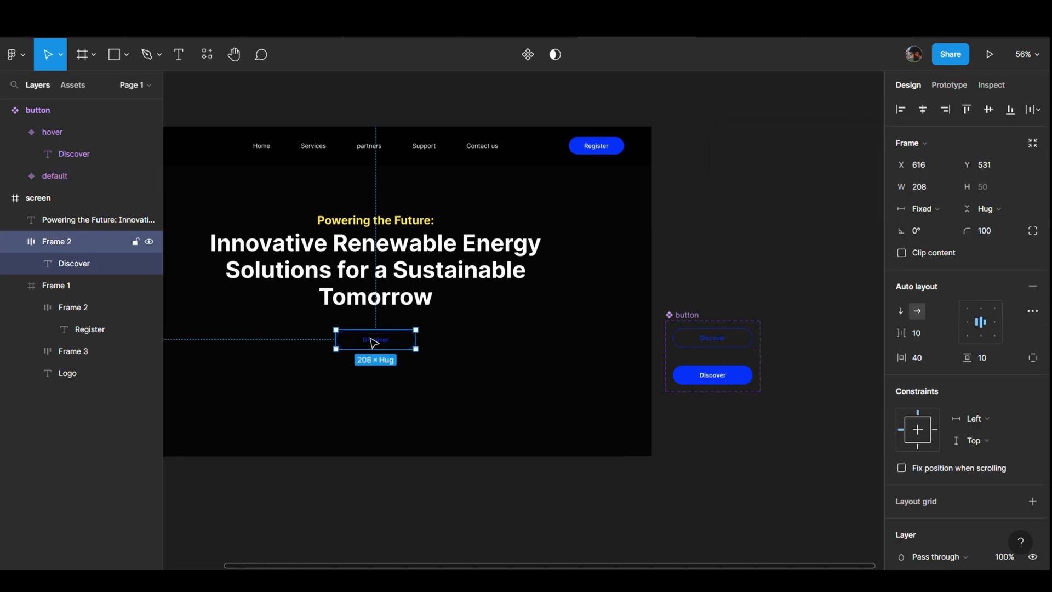
key(Delete)
click(727, 343)
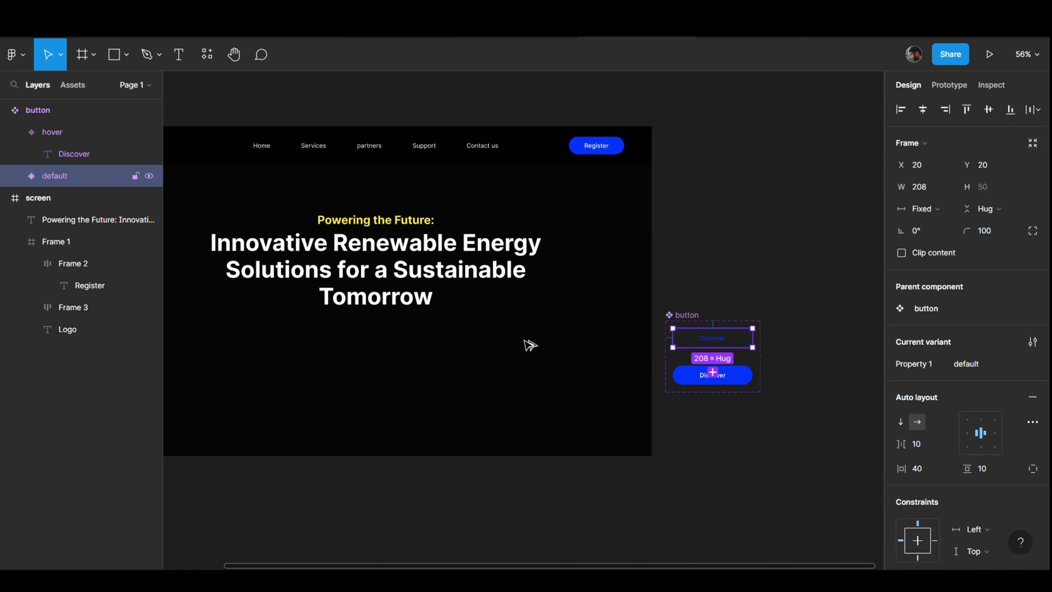
drag(729, 344, 387, 356)
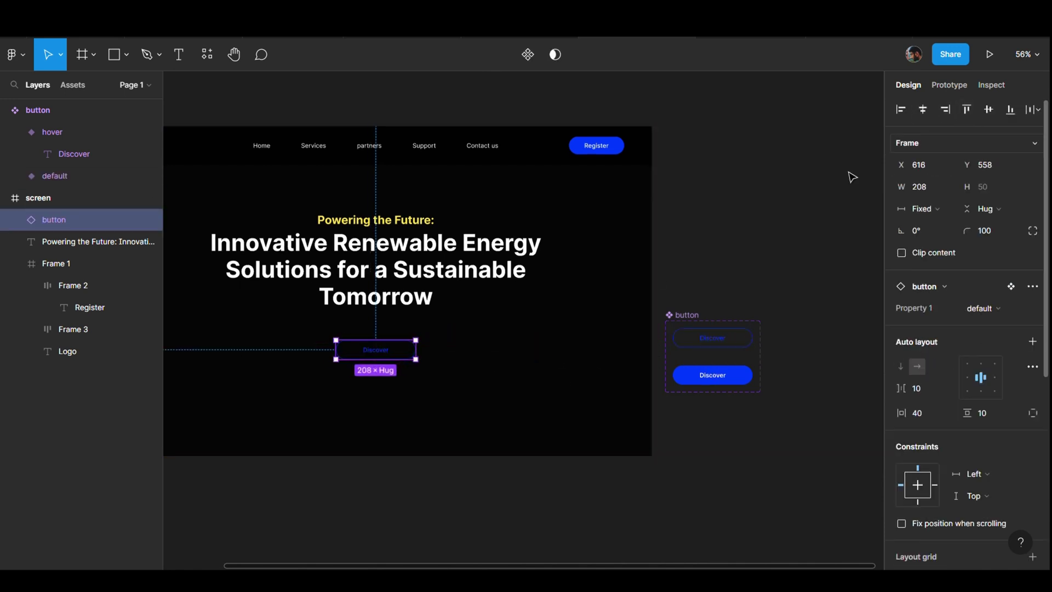
click(793, 245)
Move the button component set to the left of the screen frame.
key(shift+1)
scroll(793, 245, right, 2)
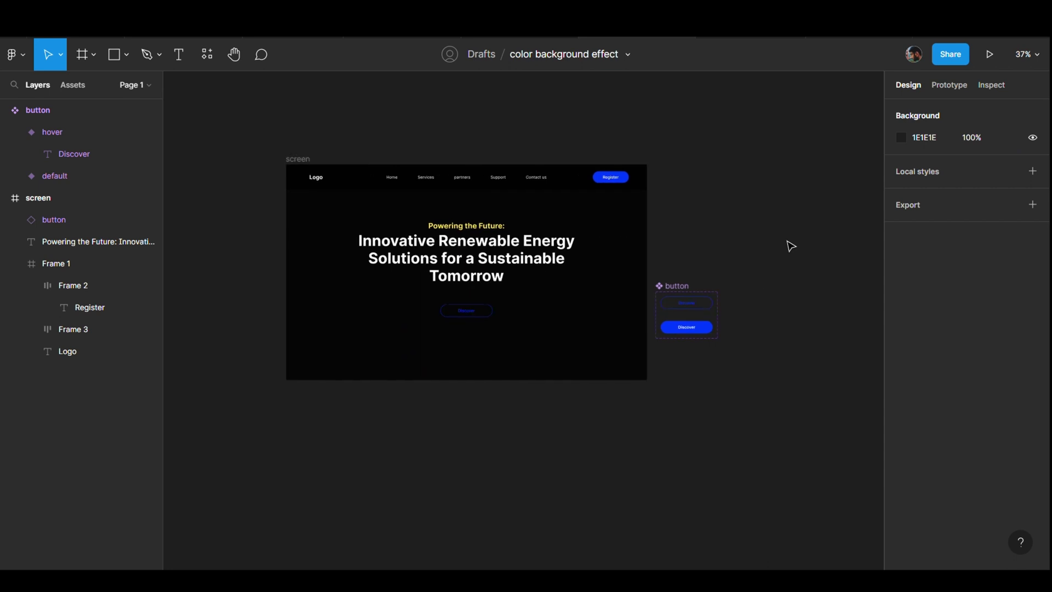
scroll(713, 263, right, 3)
mouse_move(610, 281)
mouse_down()
mouse_move(130, 255)
mouse_move(308, 183)
mouse_up()
click(439, 119)
scroll(440, 118, right, 1)
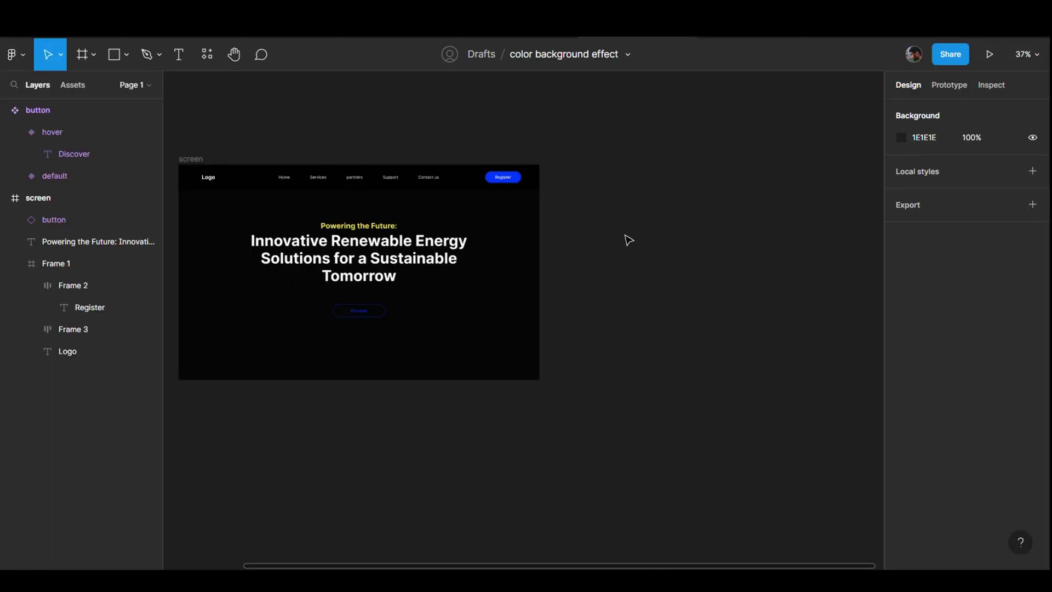
scroll(628, 240, down, 3)
scroll(558, 261, right, 3)
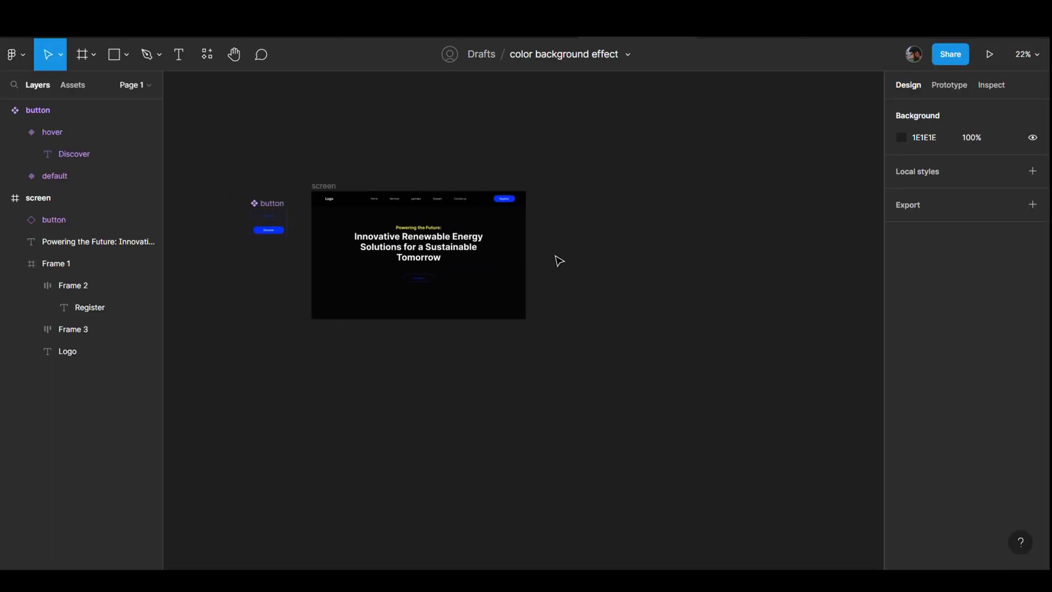
Draw a 1440×860 rectangle placed beside the screen frame.
key(r)
click(602, 232)
text(1)
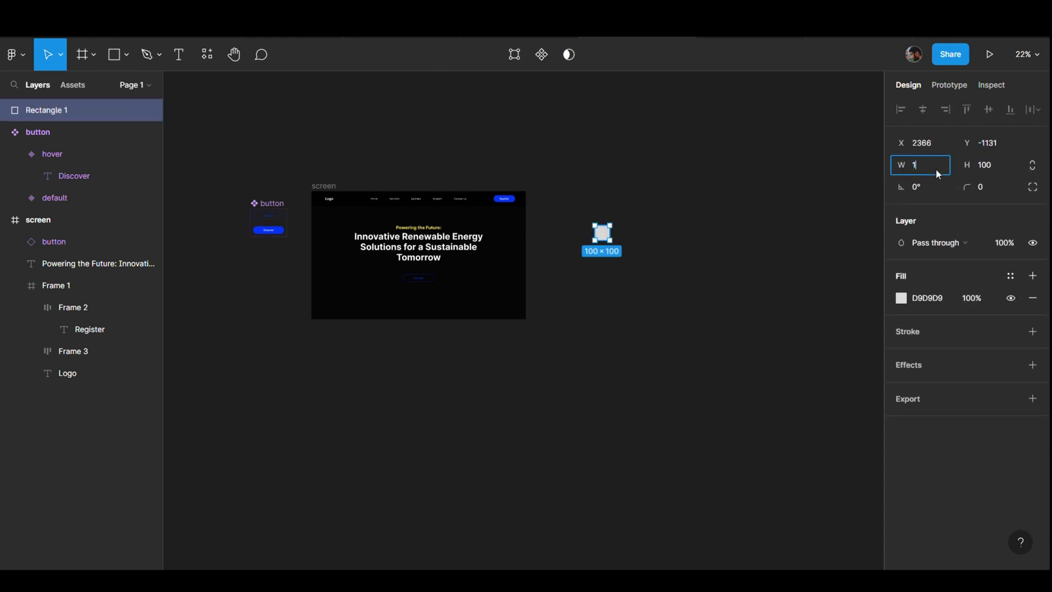
text(440)
click(989, 167)
text(8)
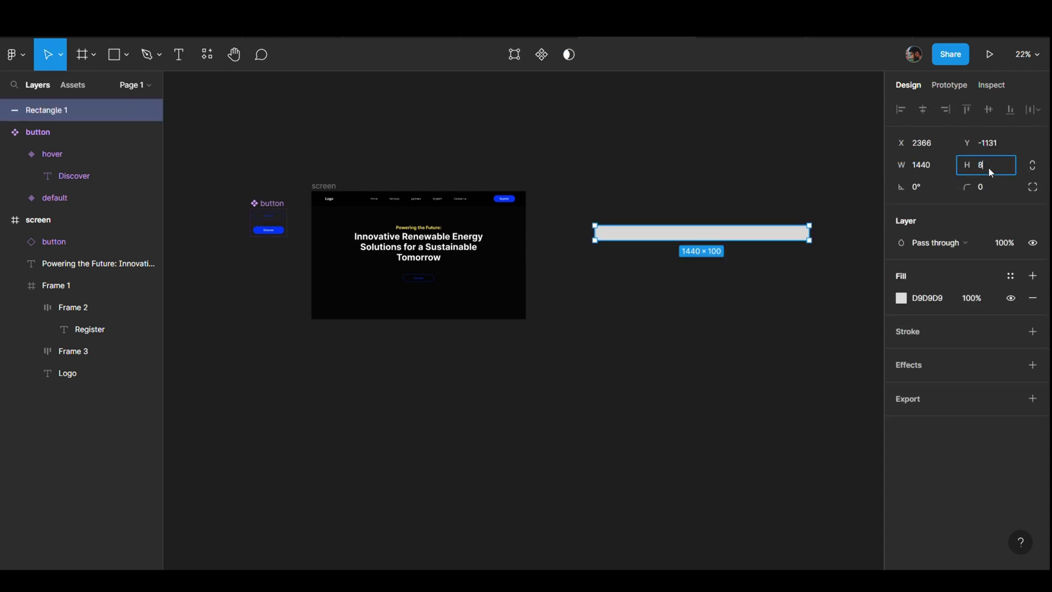
text(60)
key(Return)
drag(735, 285, 680, 249)
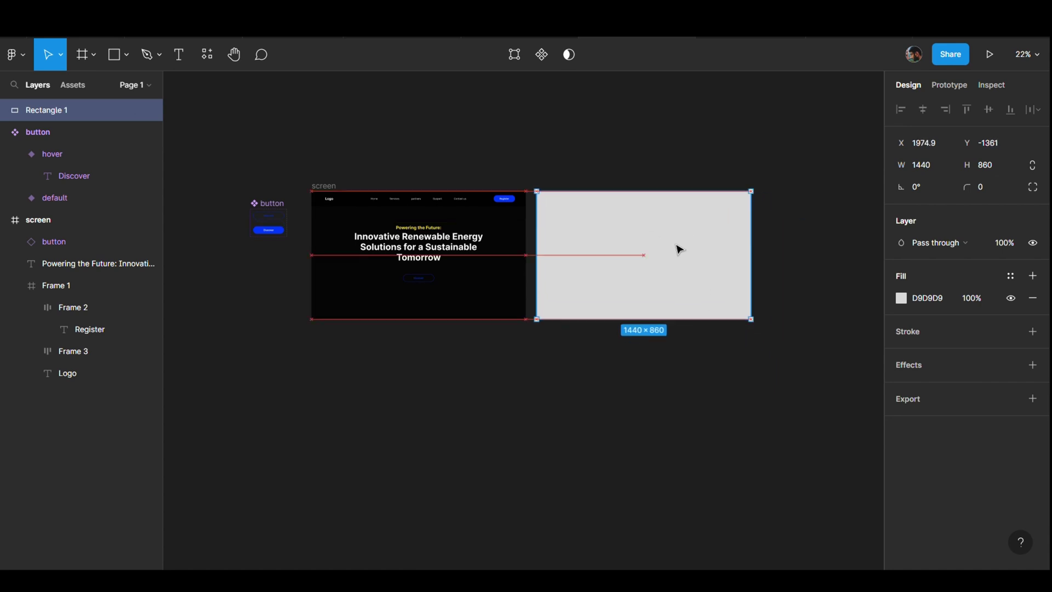
Fill the rectangle with black at 20% opacity.
click(902, 299)
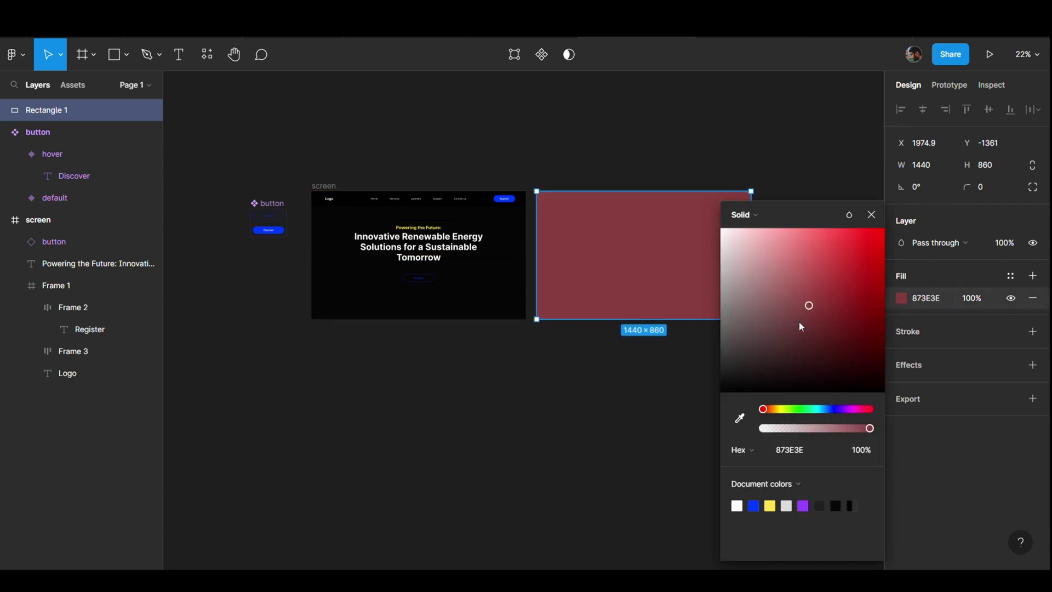
drag(808, 305, 721, 392)
click(988, 302)
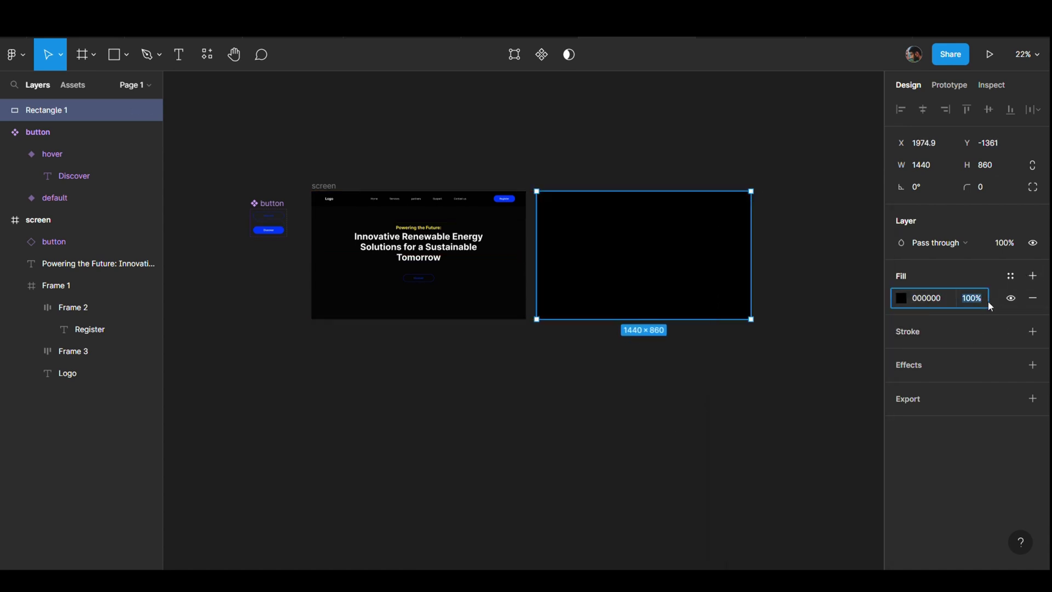
text(20)
key(Return)
Add a Background blur effect of 20 to the rectangle.
click(944, 376)
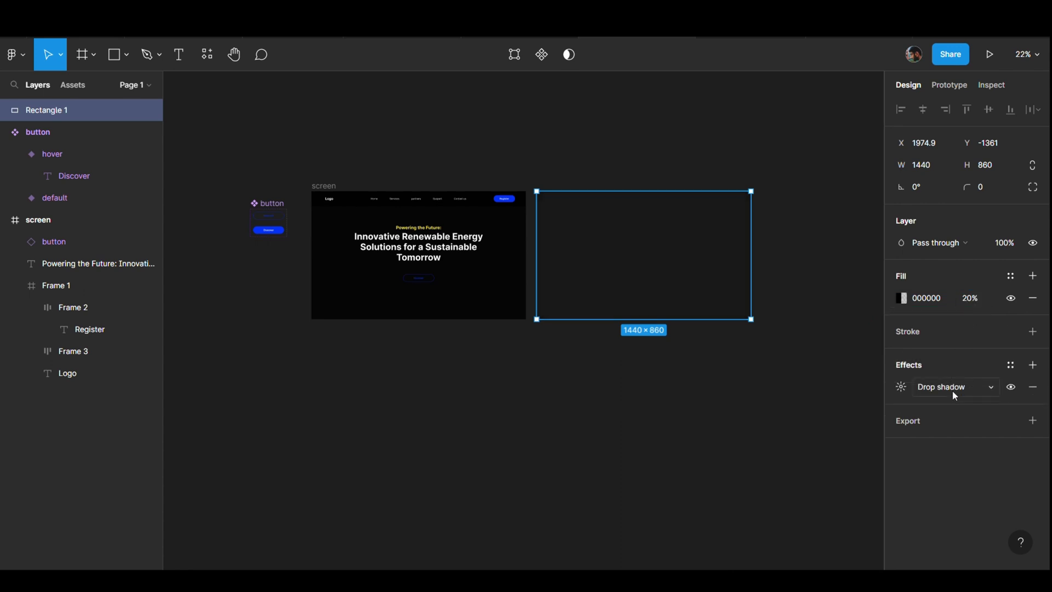
click(922, 403)
click(902, 390)
click(939, 387)
click(965, 401)
click(911, 388)
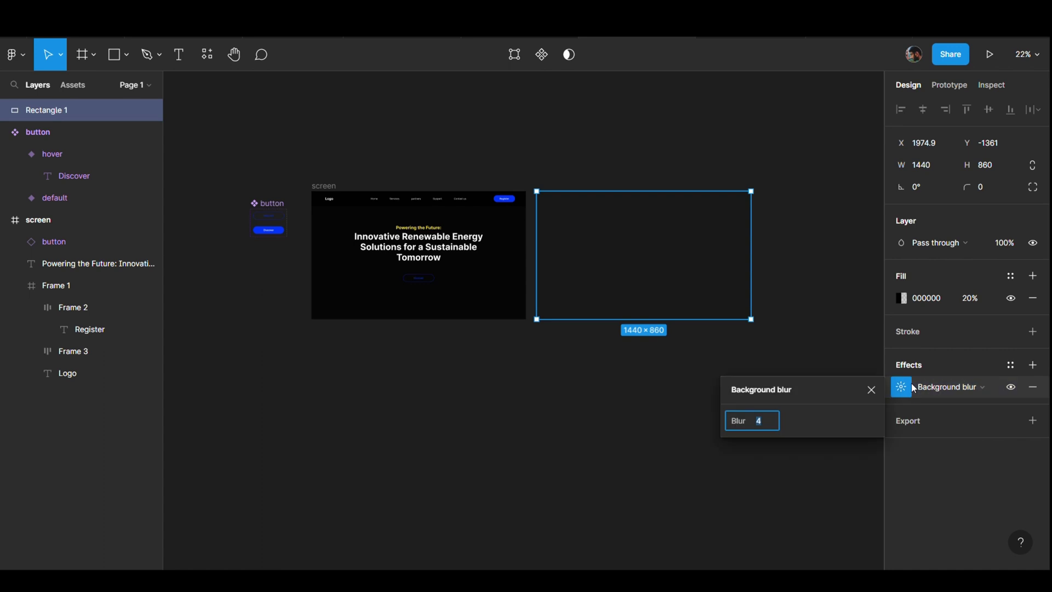
text(0)
key(Return)
click(871, 389)
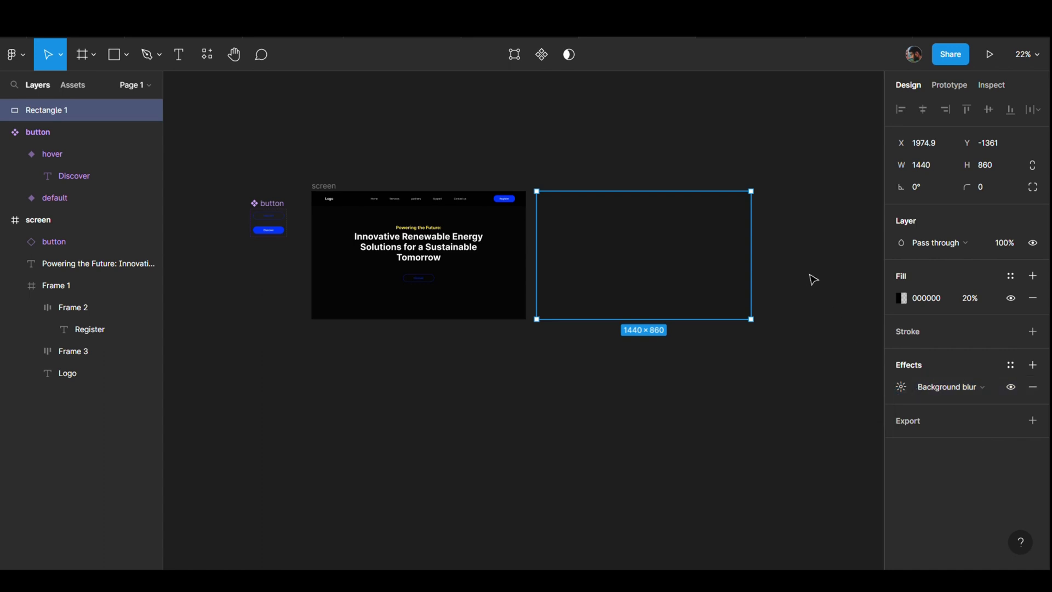
Try moving the blurred rectangle further right, then undo the move.
drag(700, 273, 706, 273)
scroll(704, 272, right, 5)
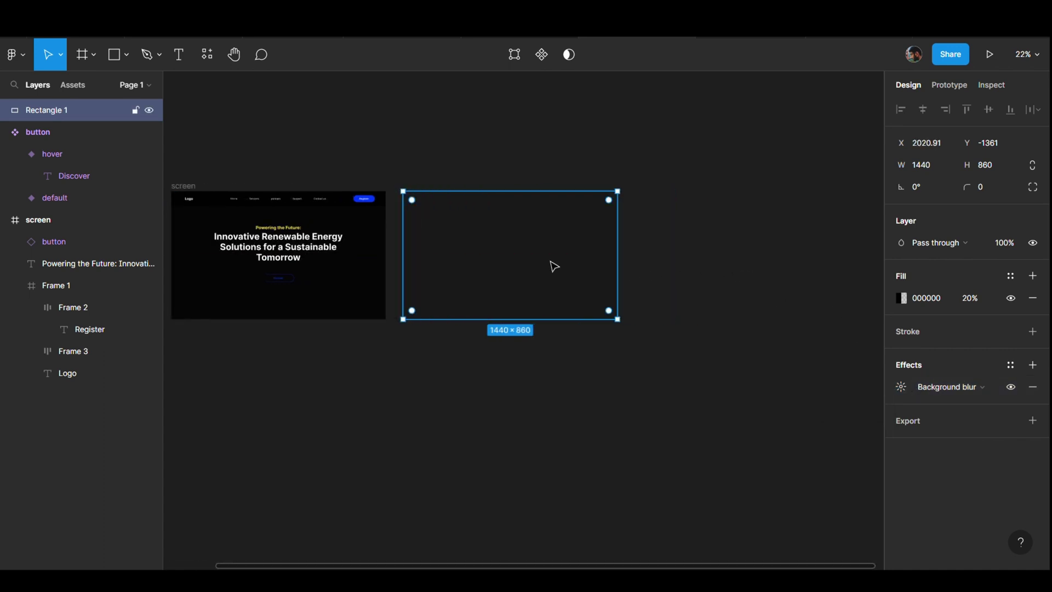
scroll(552, 265, down, 2)
scroll(489, 257, right, 2)
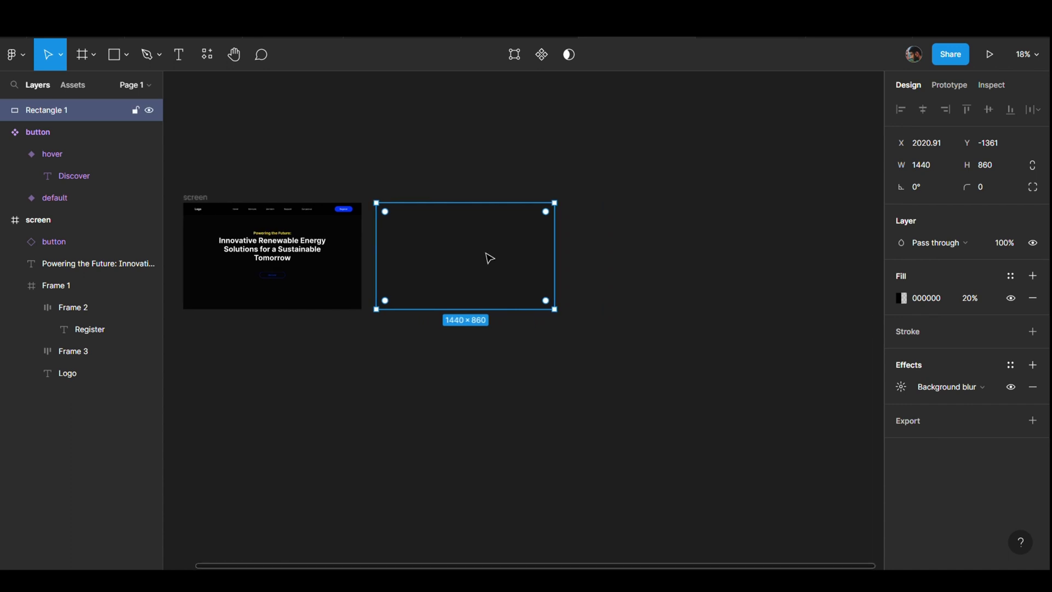
drag(489, 258, 637, 258)
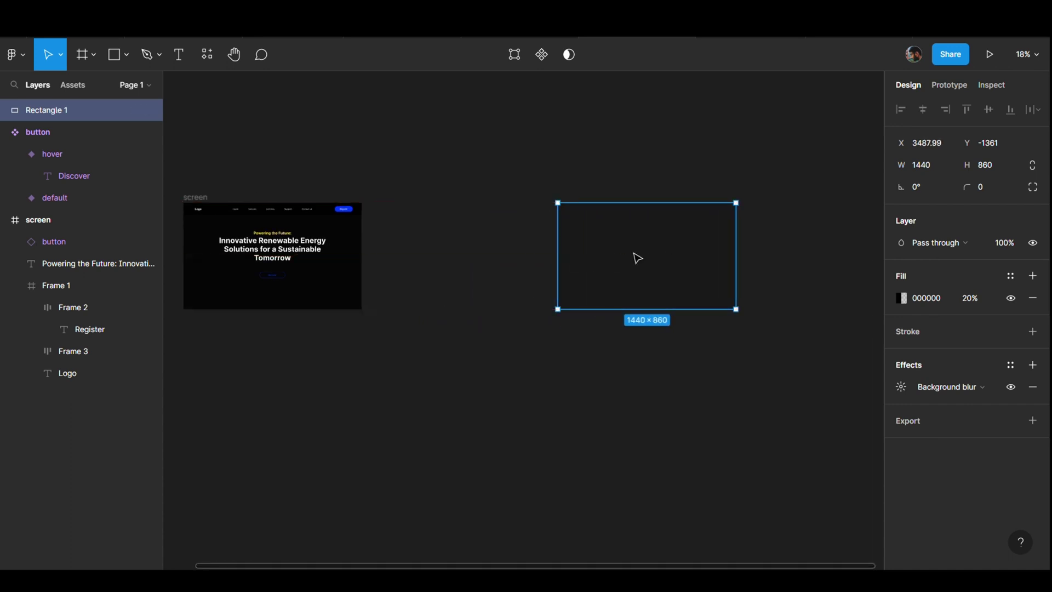
click(502, 254)
key(ctrl+z)
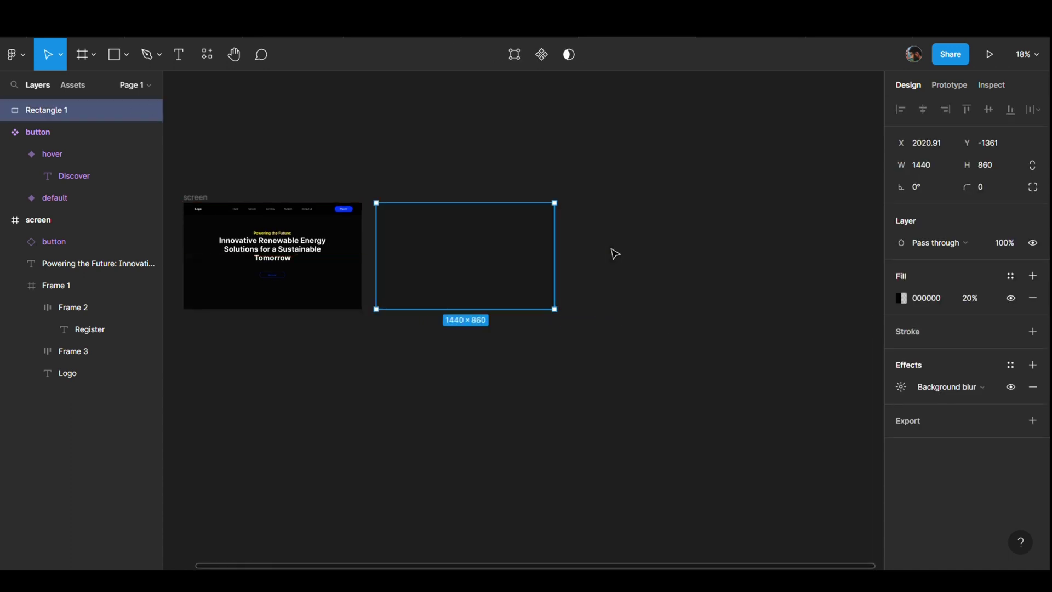
Duplicate the rectangle, wrap the duplicate in a frame, and name it blur.
drag(512, 256, 720, 256)
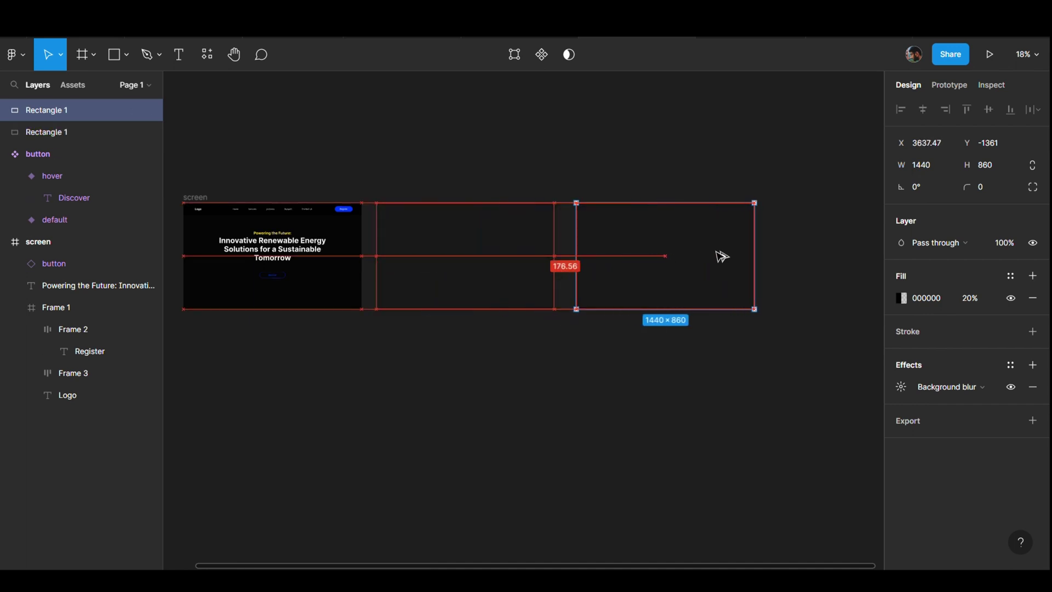
right_click(711, 256)
click(743, 338)
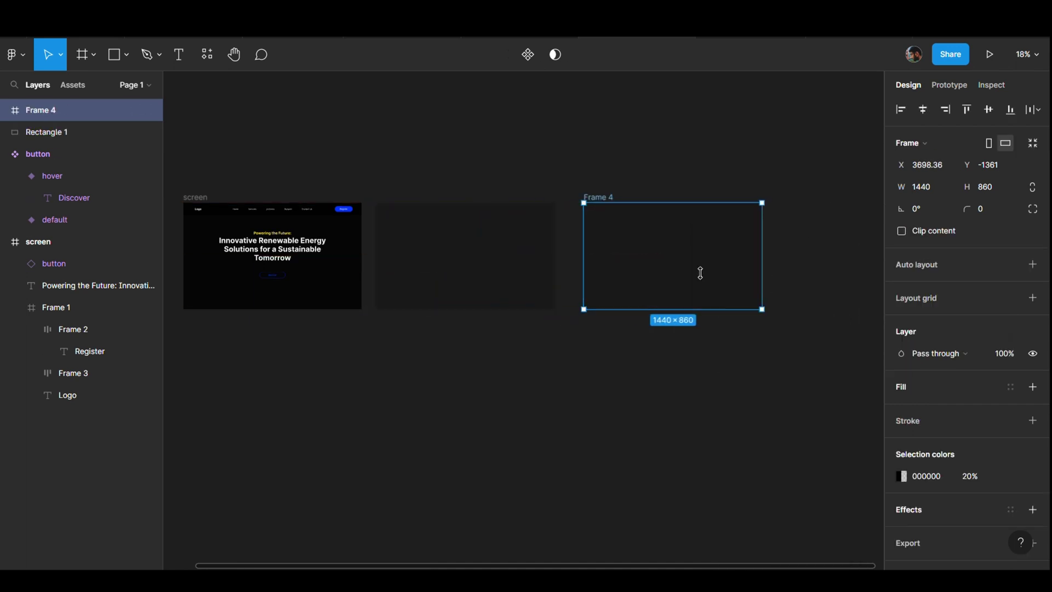
double_click(608, 197)
text(blur)
click(546, 125)
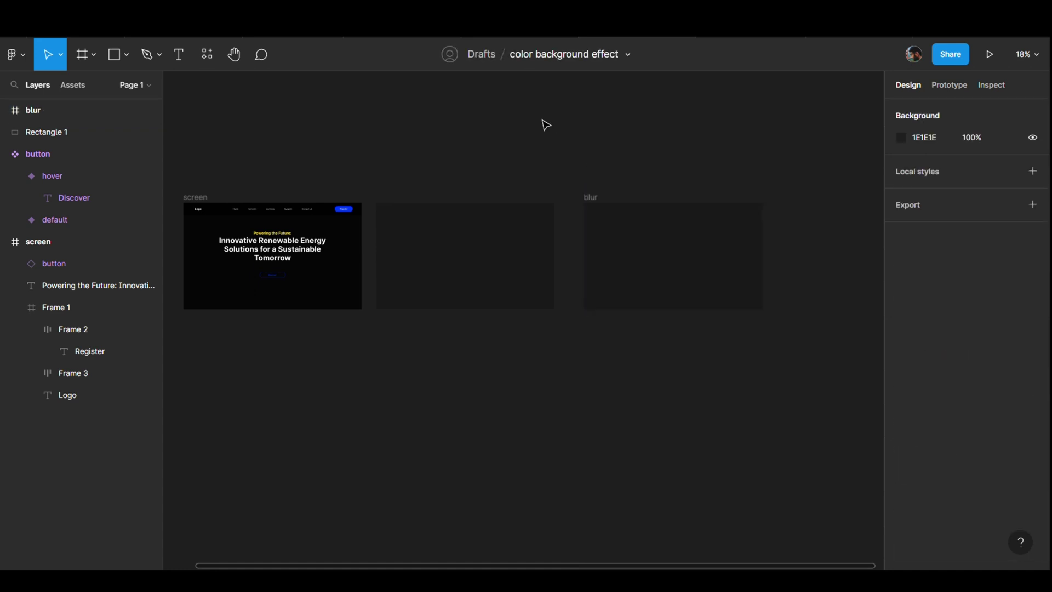
Take the translucent overlay rectangle off the canvas.
scroll(597, 251, left, 3)
click(596, 251)
click(672, 173)
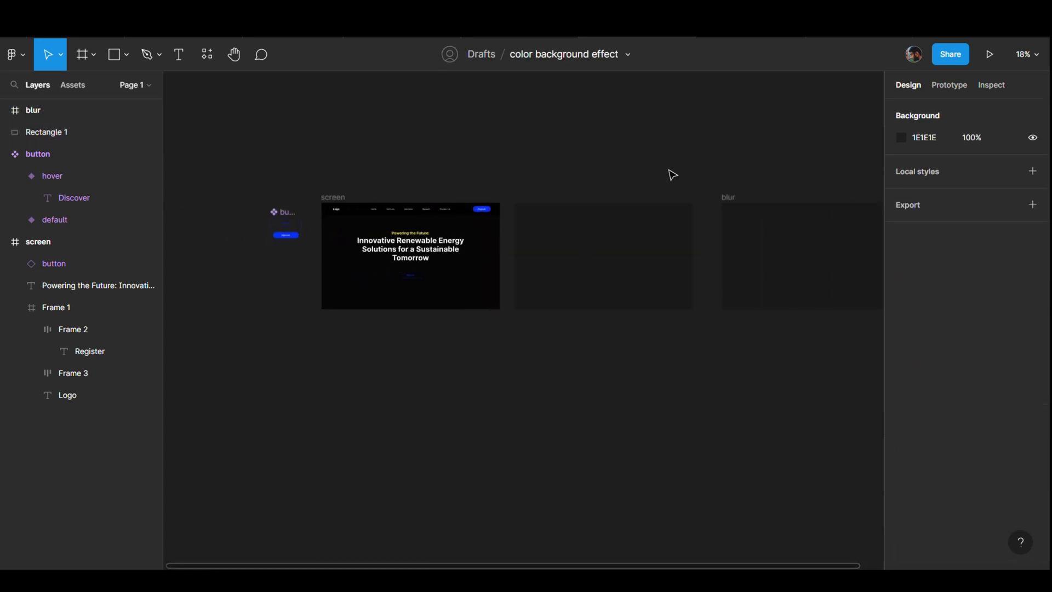
scroll(672, 174, right, 3)
click(505, 275)
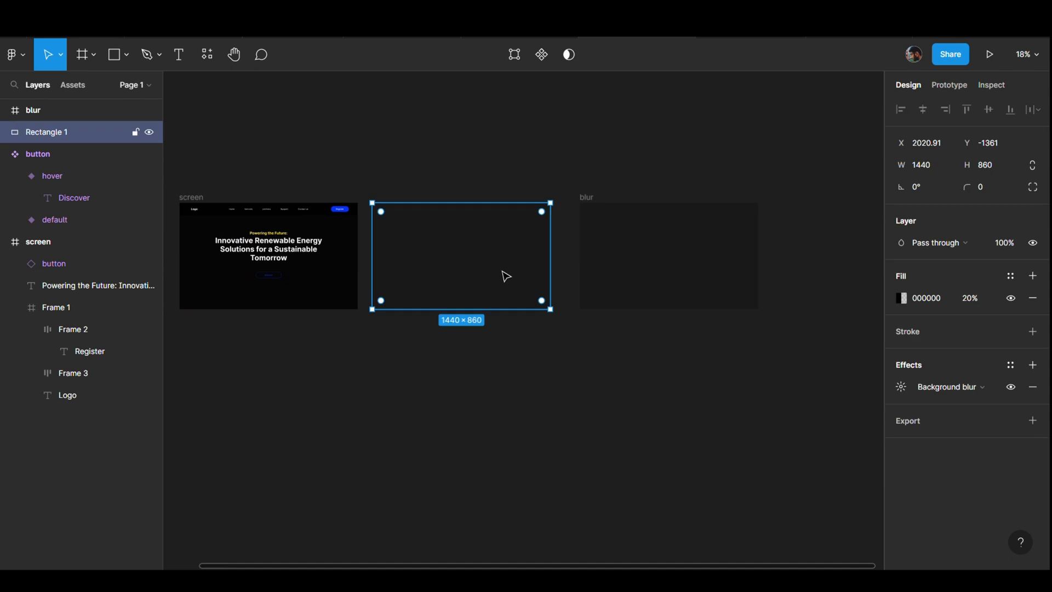
key(Delete)
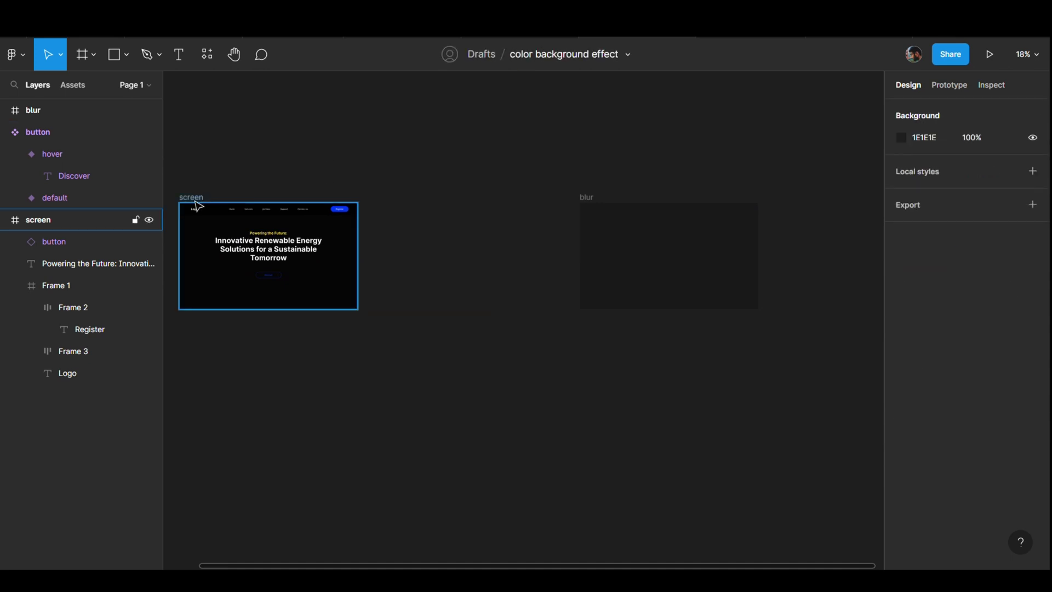
Put the overlay into the screen frame and send it behind the page content.
click(199, 206)
key(ctrl+z)
scroll(383, 220, left, 5)
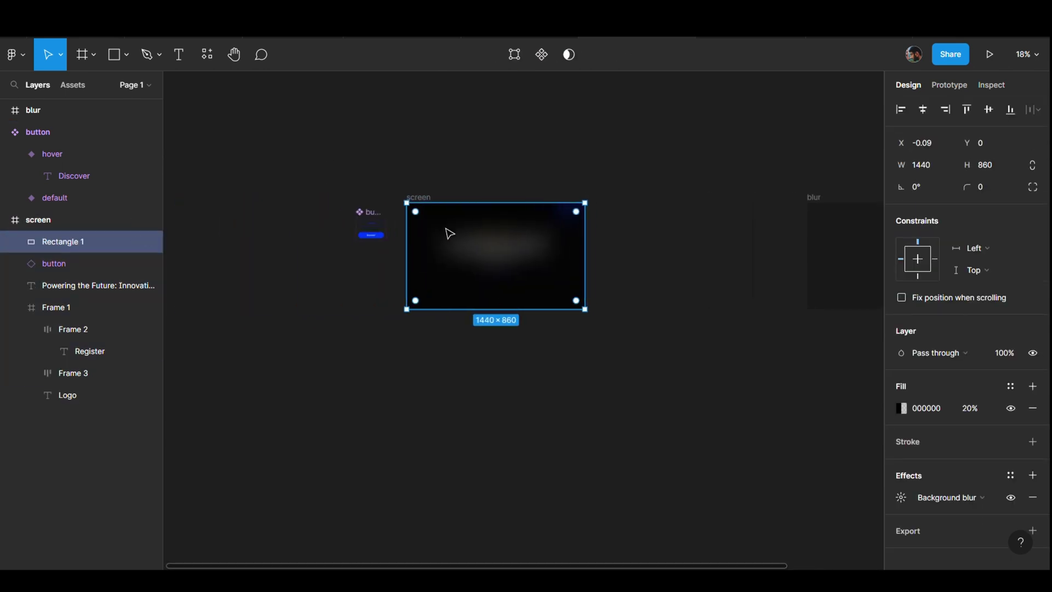
right_click(544, 253)
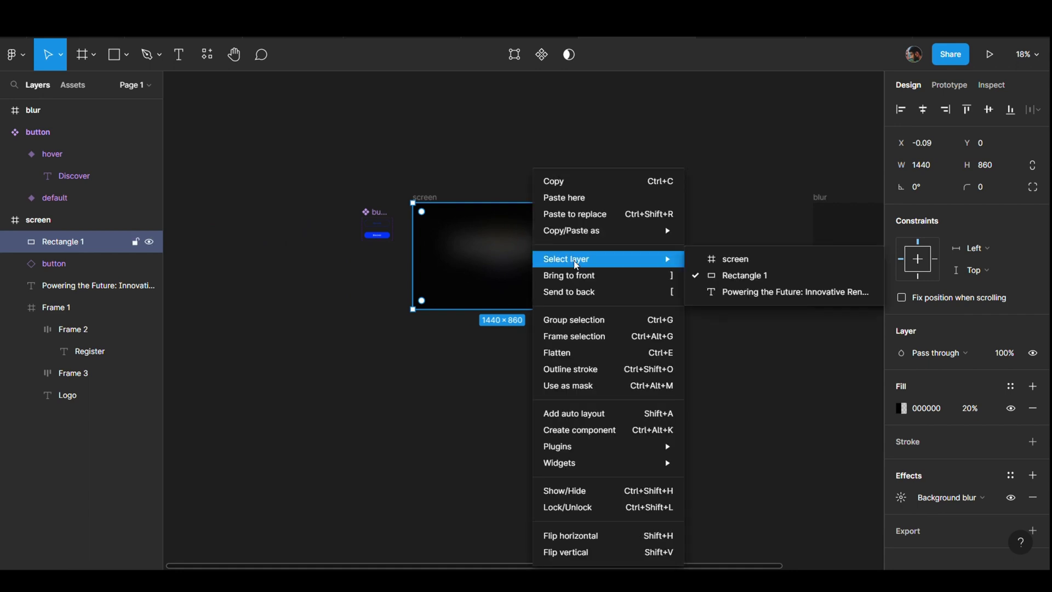
click(586, 291)
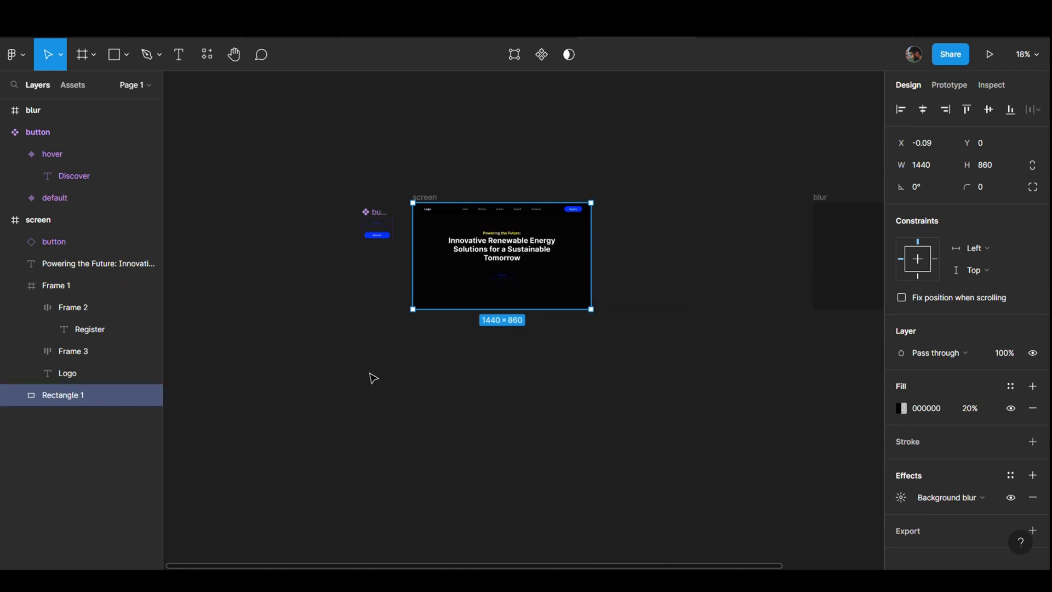
Pan back across the canvas and select the blur frame.
scroll(579, 365, right, 3)
scroll(614, 339, right, 2)
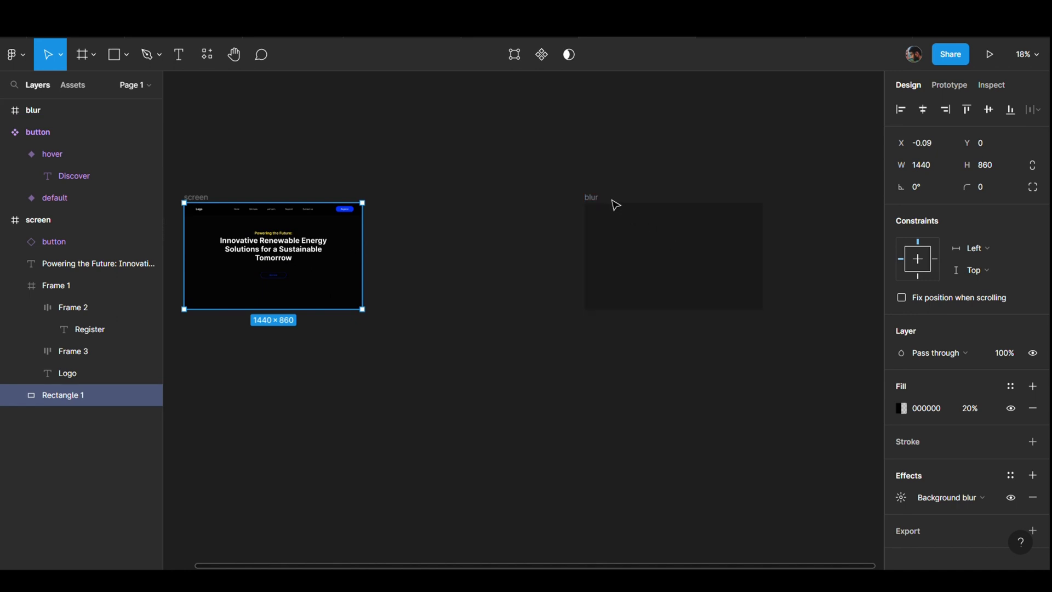
scroll(611, 204, right, 4)
scroll(671, 269, left, 2)
scroll(671, 269, up, 2)
ctrl+scroll(682, 304, up, 3)
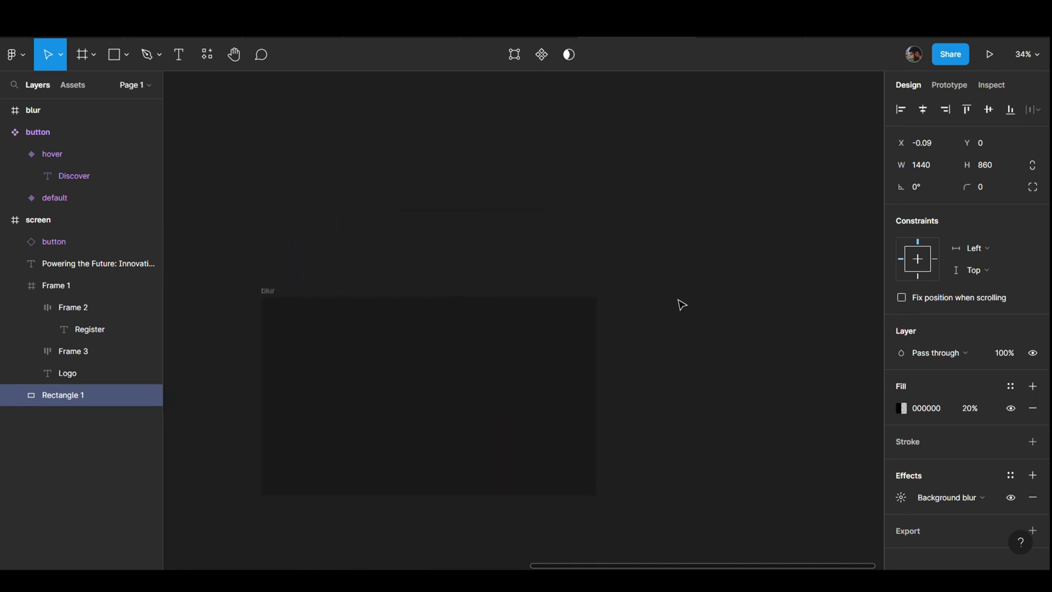
click(397, 293)
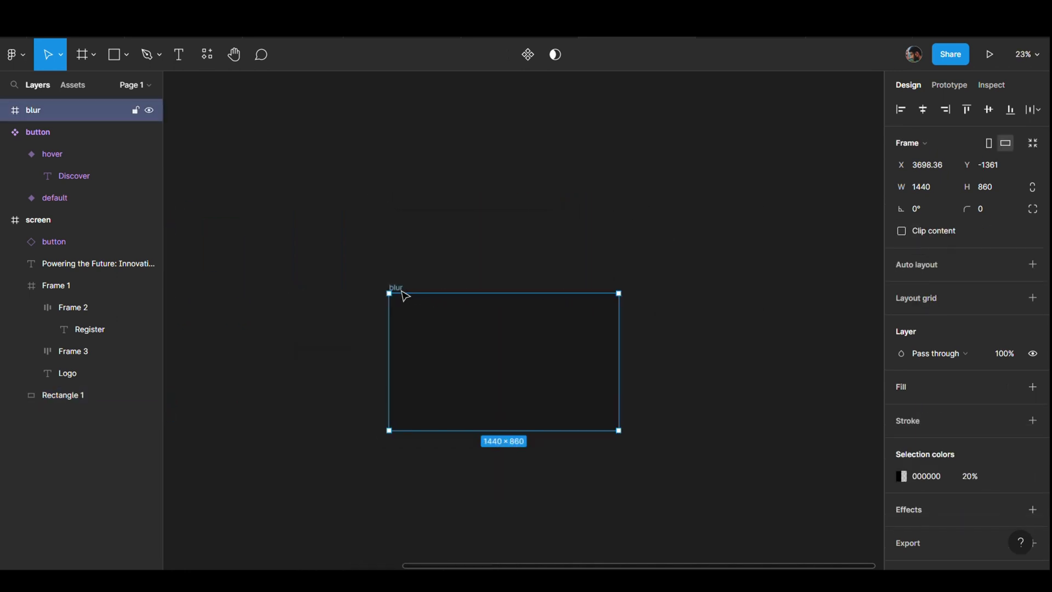
ctrl+scroll(413, 296, up, 2)
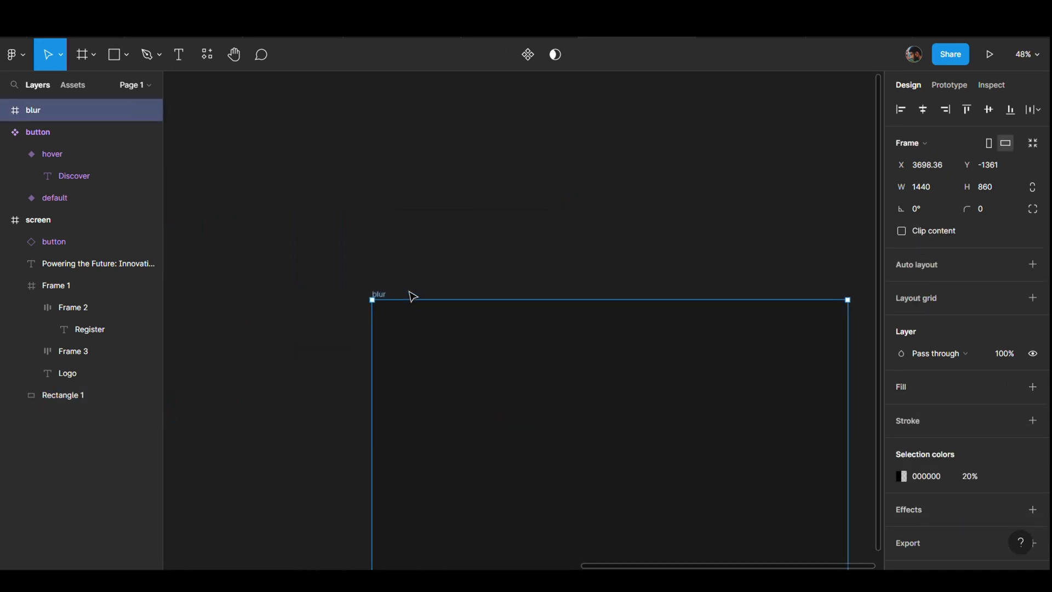
Create a 144×144 frame and place it beside the blur frame, top-aligned.
key(f)
click(460, 222)
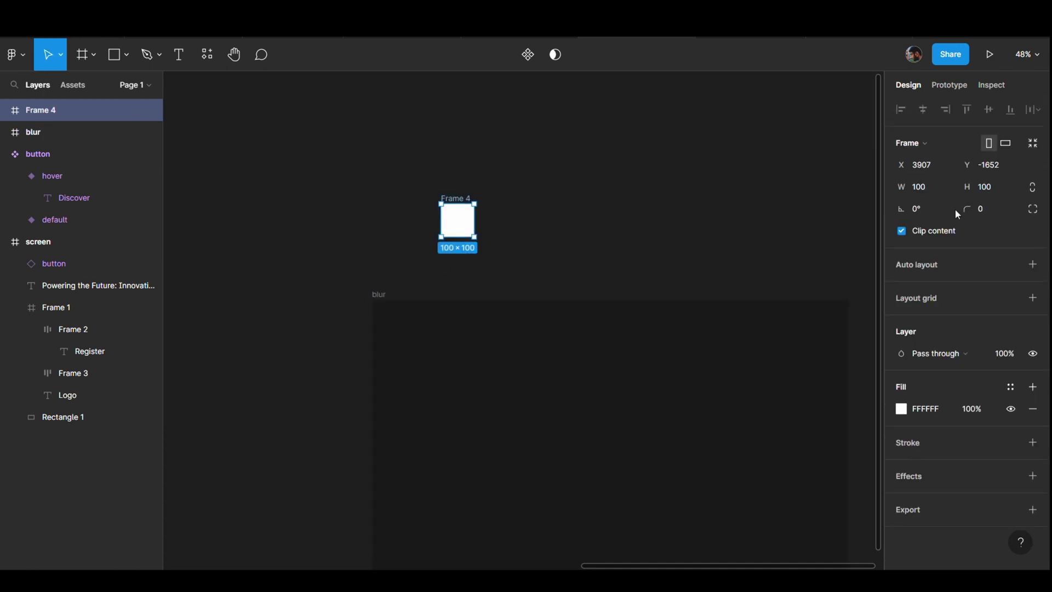
click(932, 187)
text(144)
key(Return)
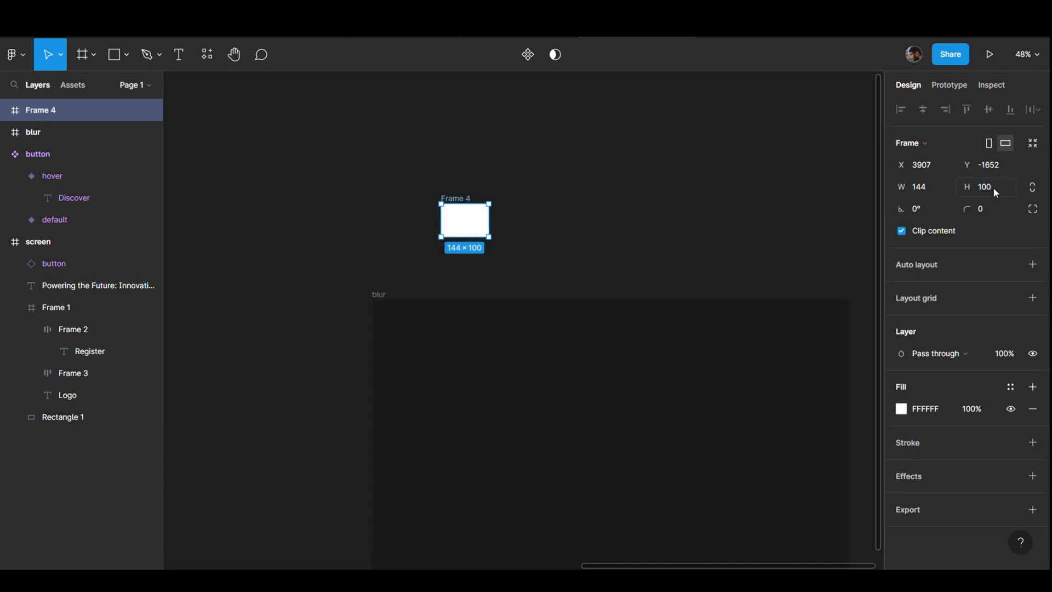
click(1033, 187)
click(984, 187)
text(144)
key(Return)
click(1027, 195)
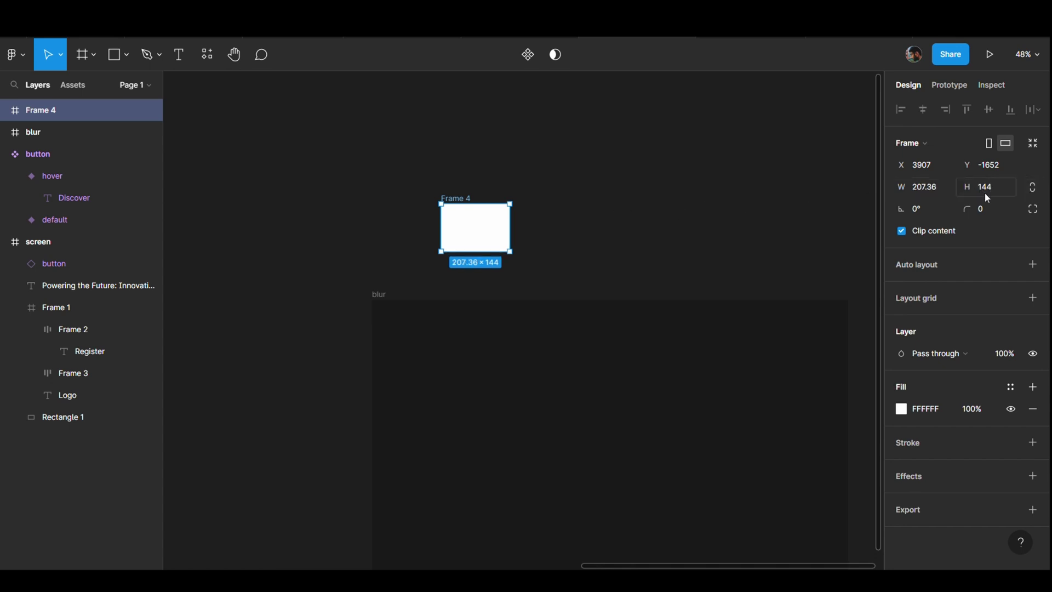
text(44)
key(Return)
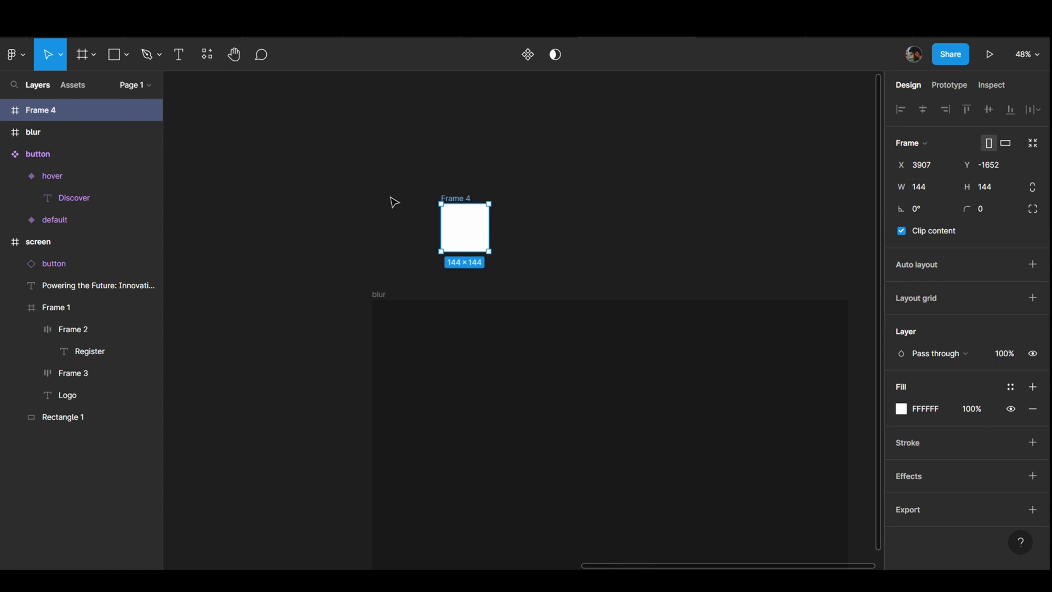
drag(459, 205, 452, 205)
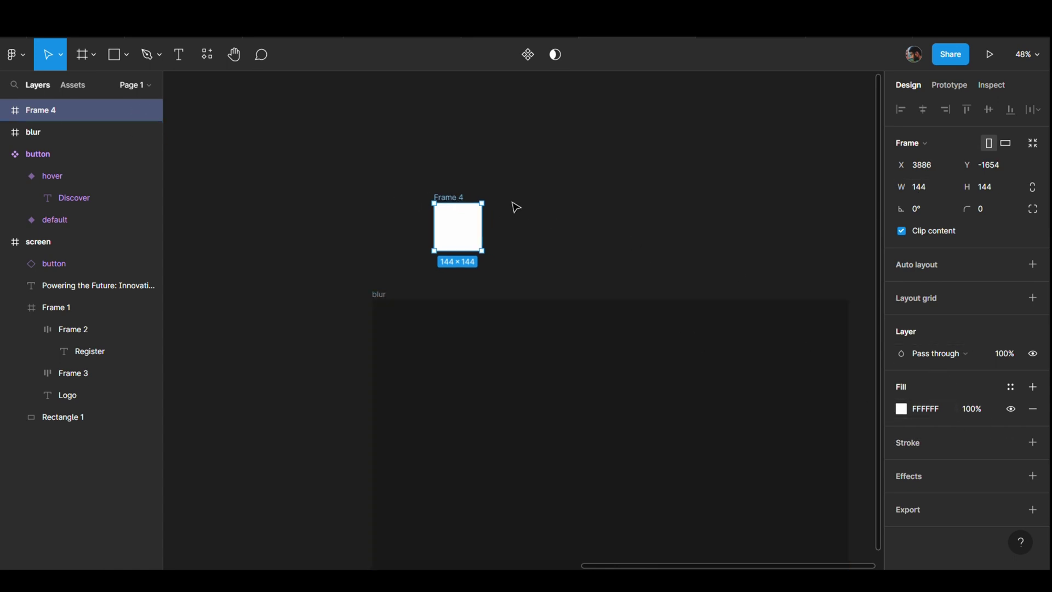
mouse_move(448, 198)
drag(460, 203, 705, 299)
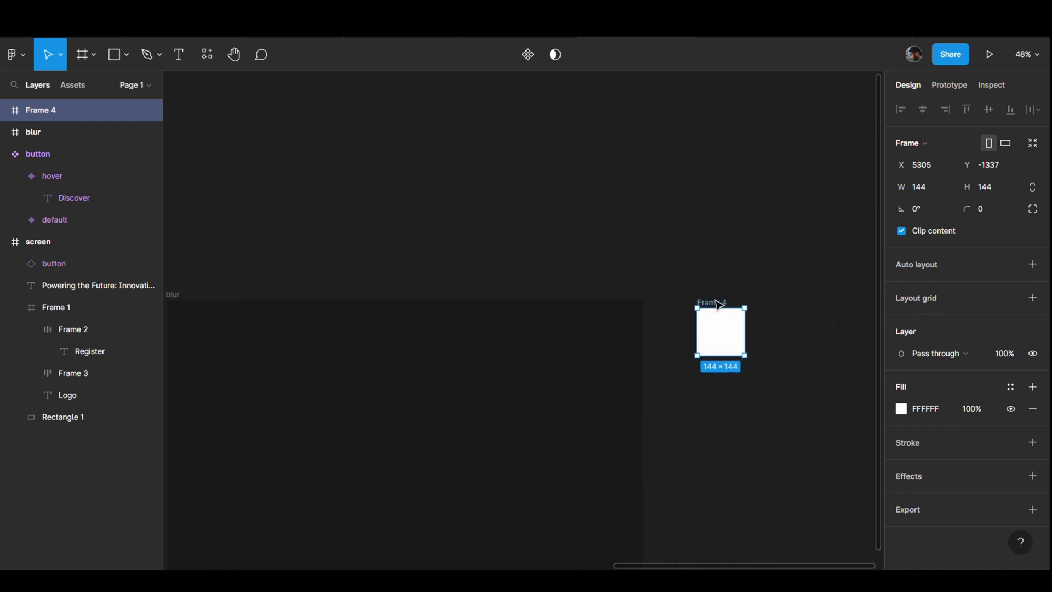
Rename the frame 'color' and Alt-drag a duplicate copy below it.
double_click(703, 295)
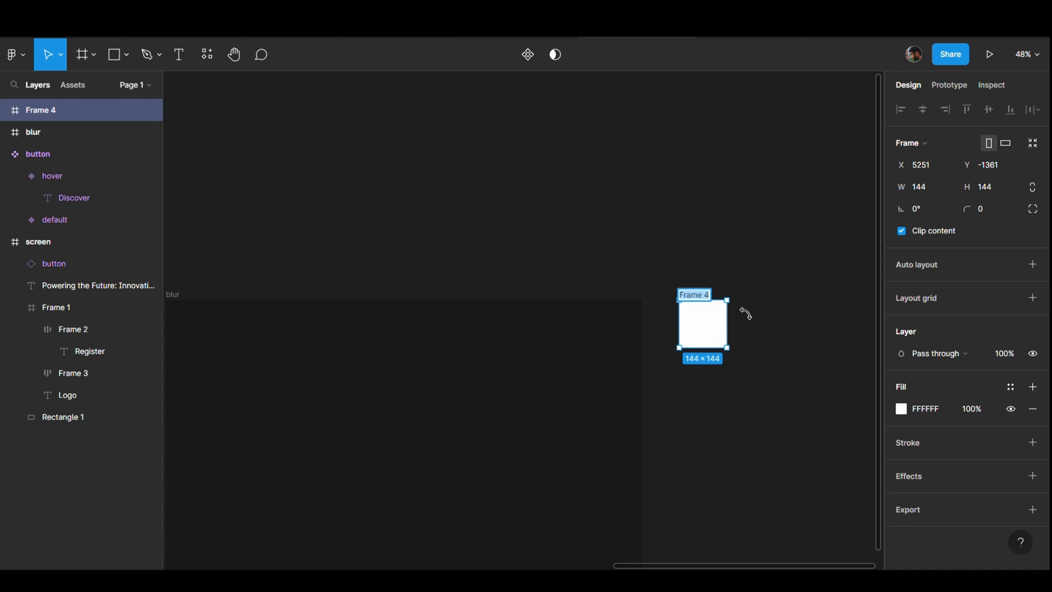
text(color)
click(682, 242)
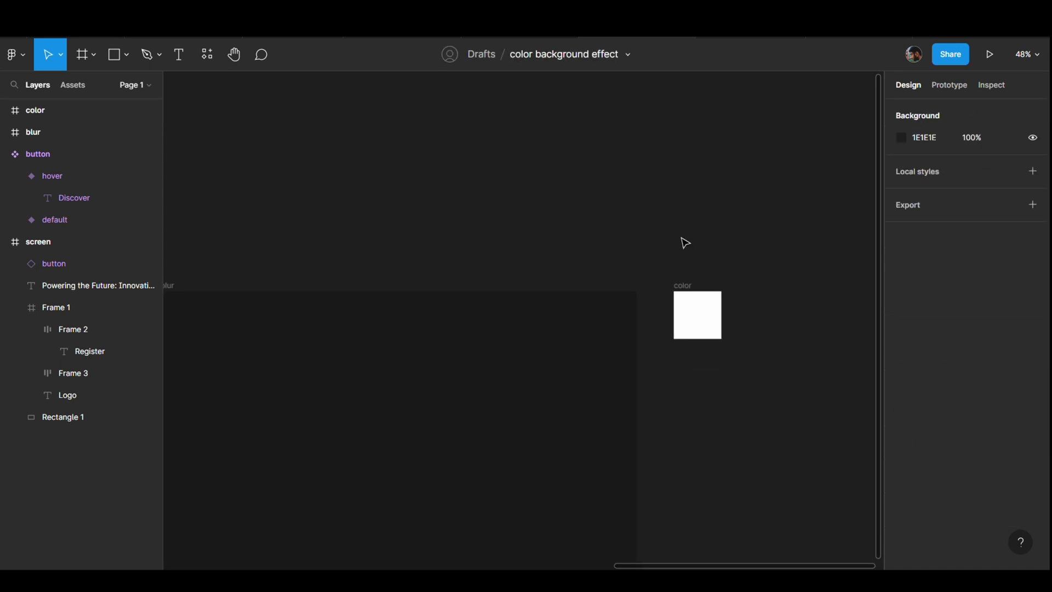
scroll(676, 247, down, 2)
scroll(677, 247, right, 1)
click(669, 261)
drag(670, 260, 669, 325)
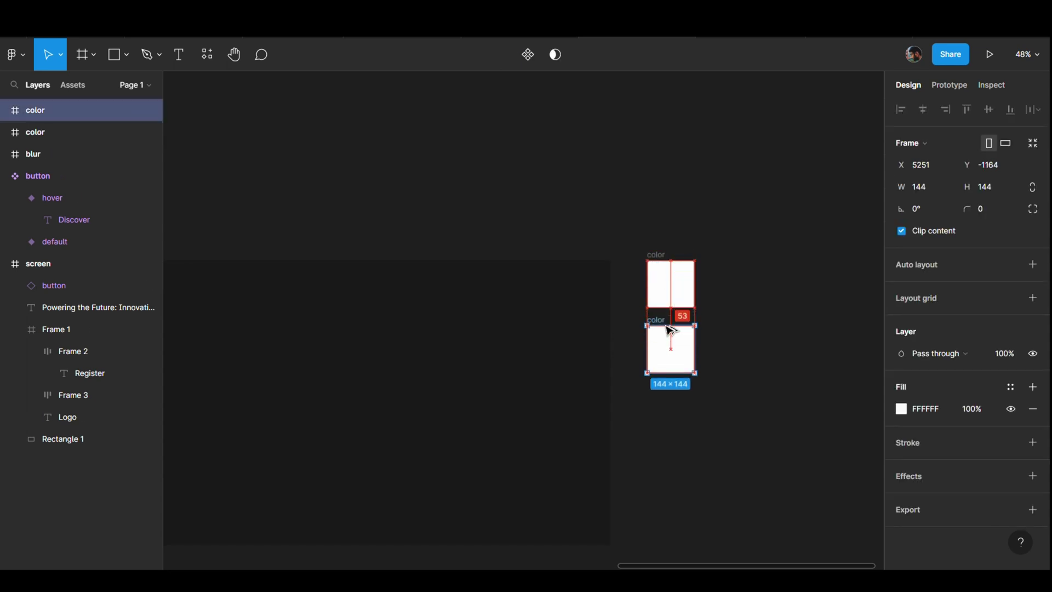
scroll(670, 264, up, 5)
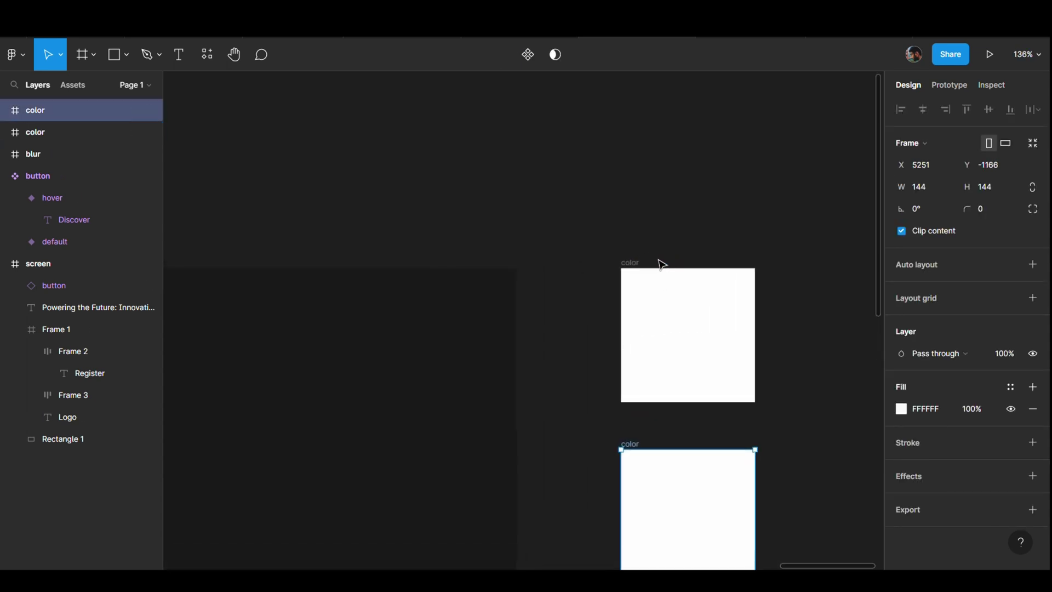
scroll(639, 270, down, 2)
scroll(639, 270, right, 3)
Fill the upper color frame with bright saturated yellow FFF500.
click(481, 182)
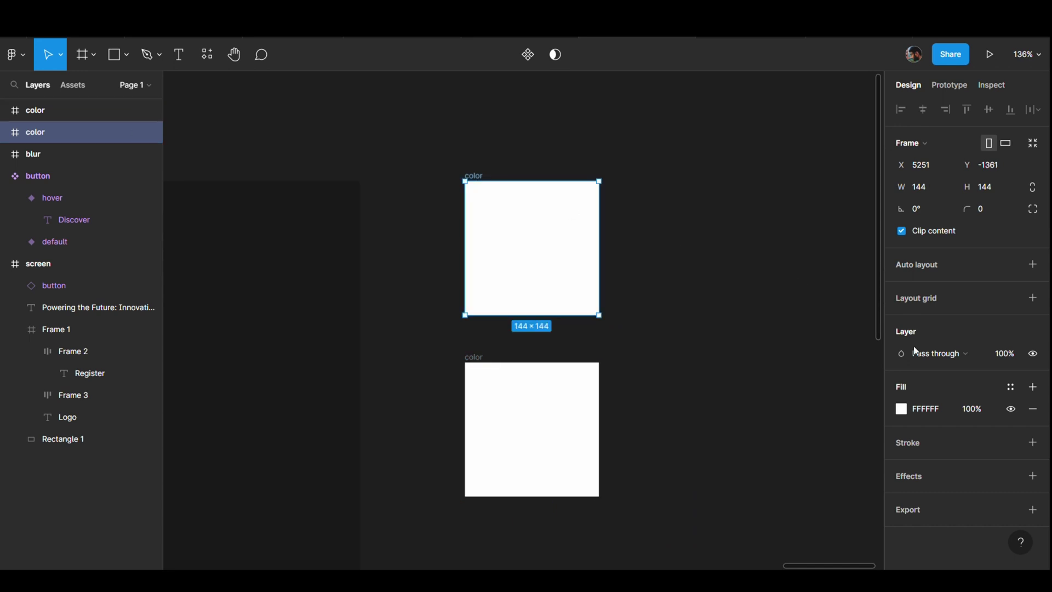
click(901, 409)
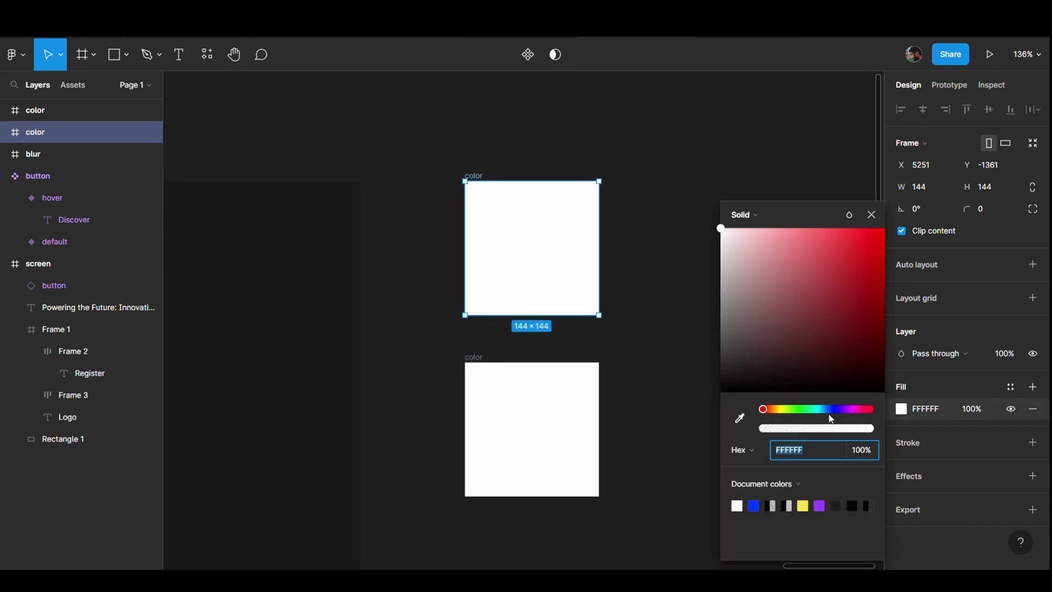
click(780, 410)
drag(869, 237, 885, 228)
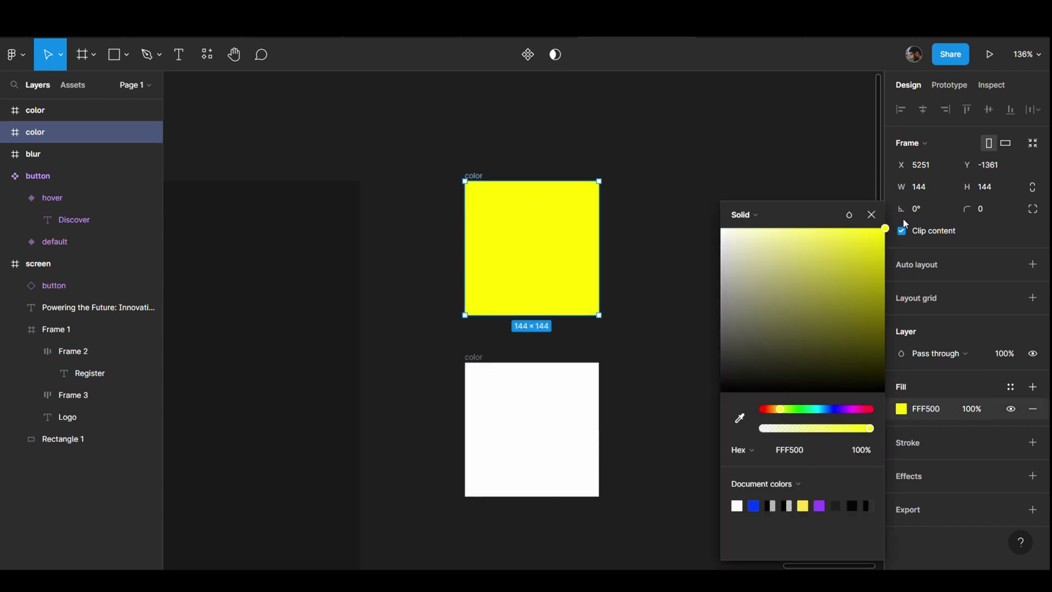
Give the lower color frame the same yellow fill, sampled from the top square.
click(483, 364)
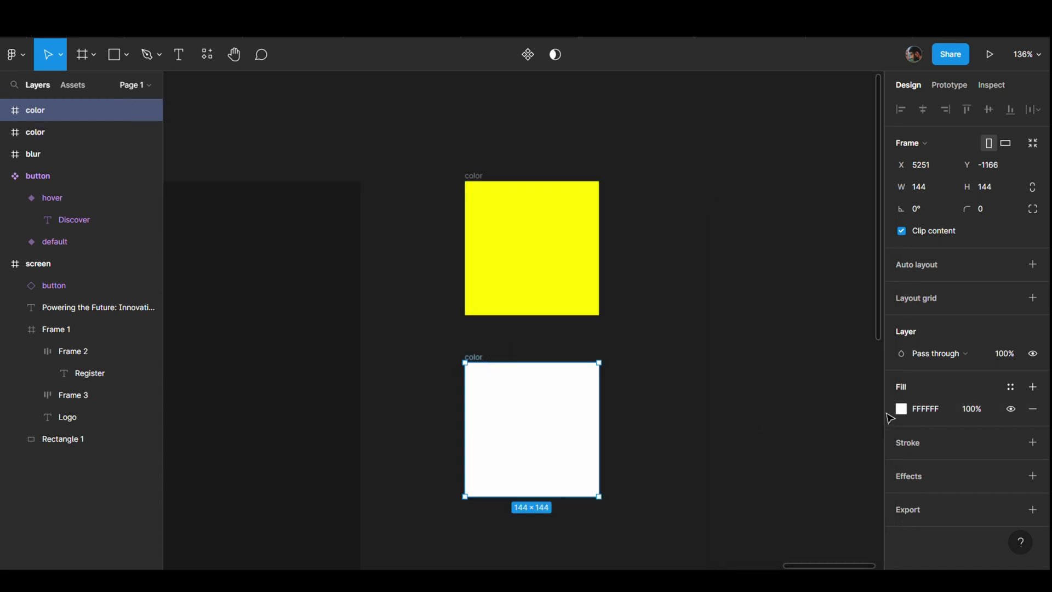
click(901, 409)
click(740, 418)
click(552, 226)
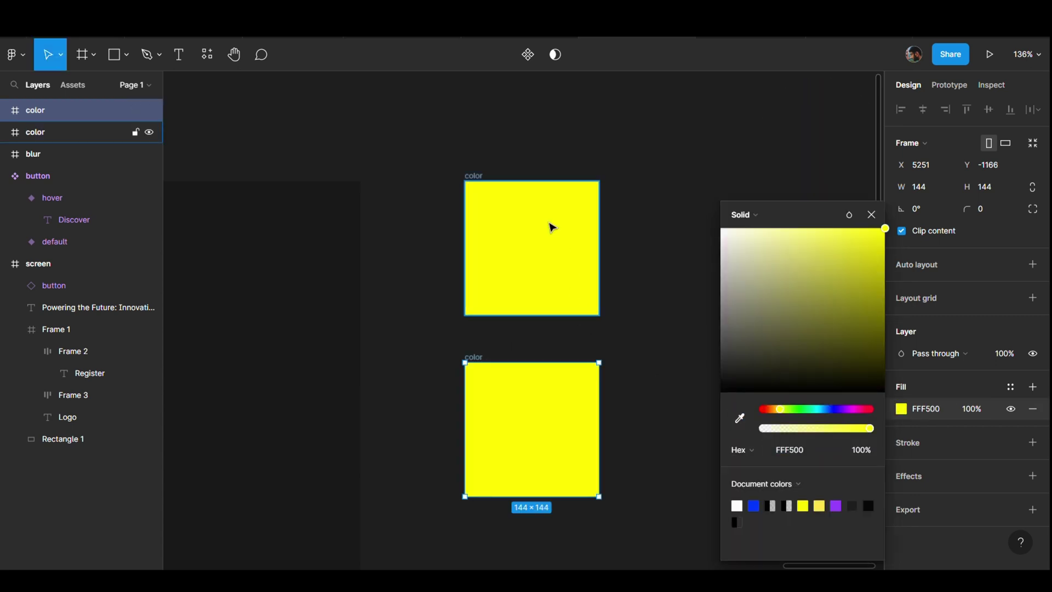
Drop the top color frame's fill opacity to 1%.
click(486, 186)
click(983, 412)
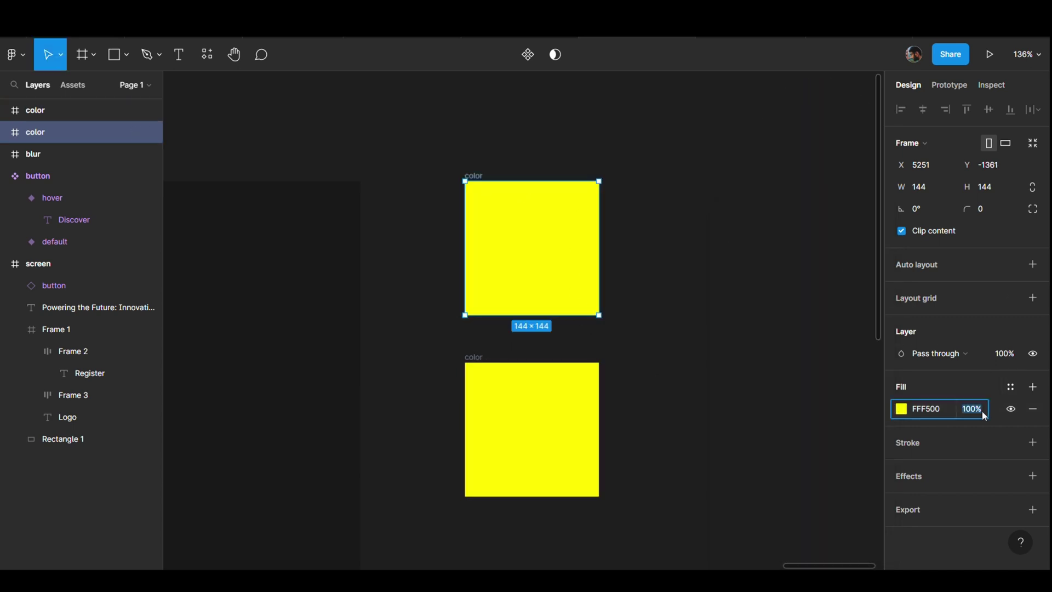
text(10)
click(679, 320)
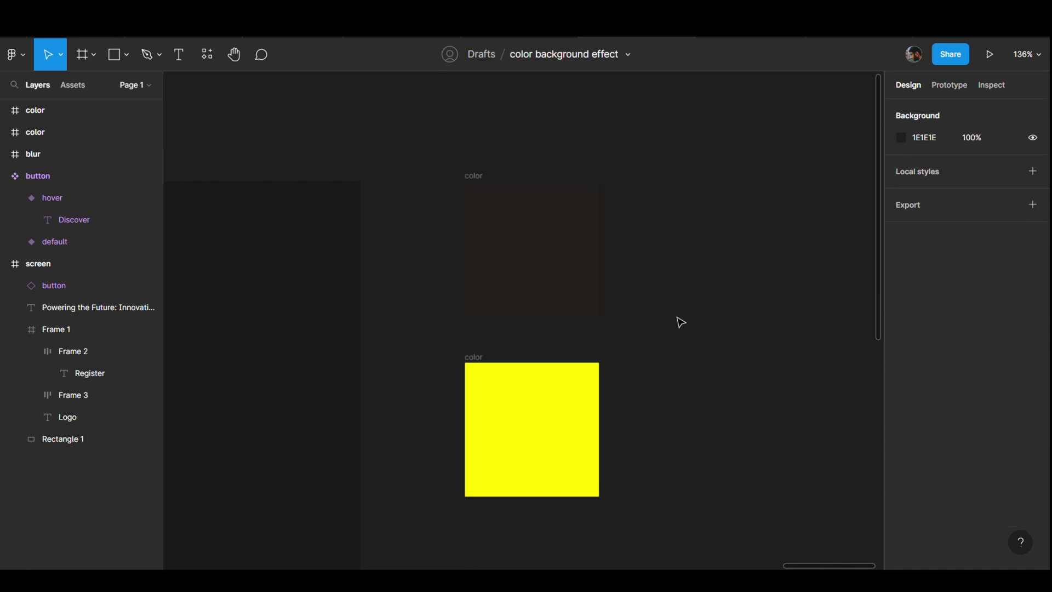
ctrl+scroll(699, 315, down, 3)
ctrl+scroll(698, 315, down, 1)
scroll(695, 312, down, 1)
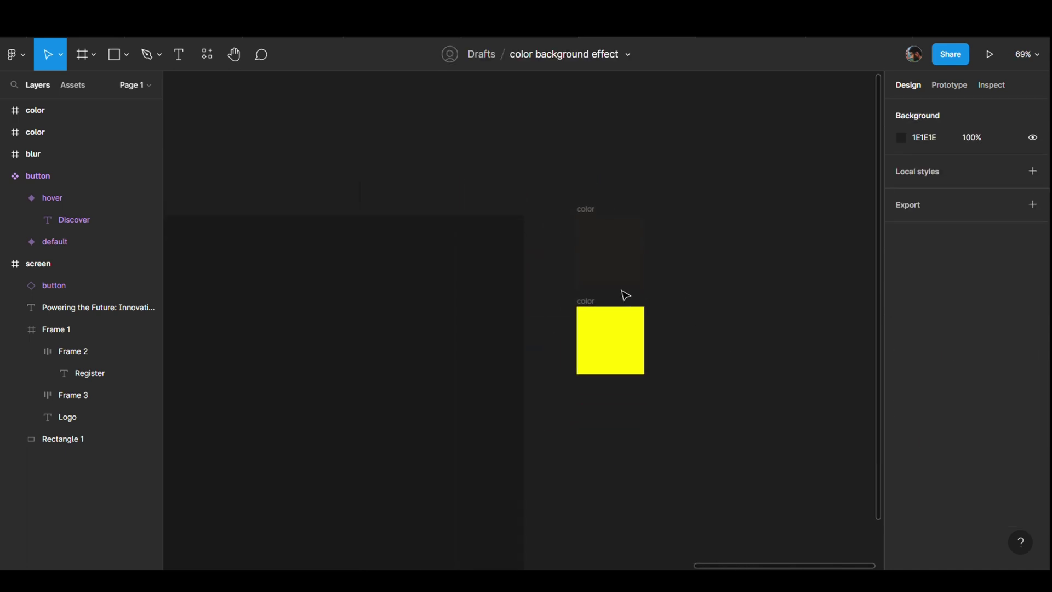
Turn off Clip content on the yellow color frame.
click(599, 310)
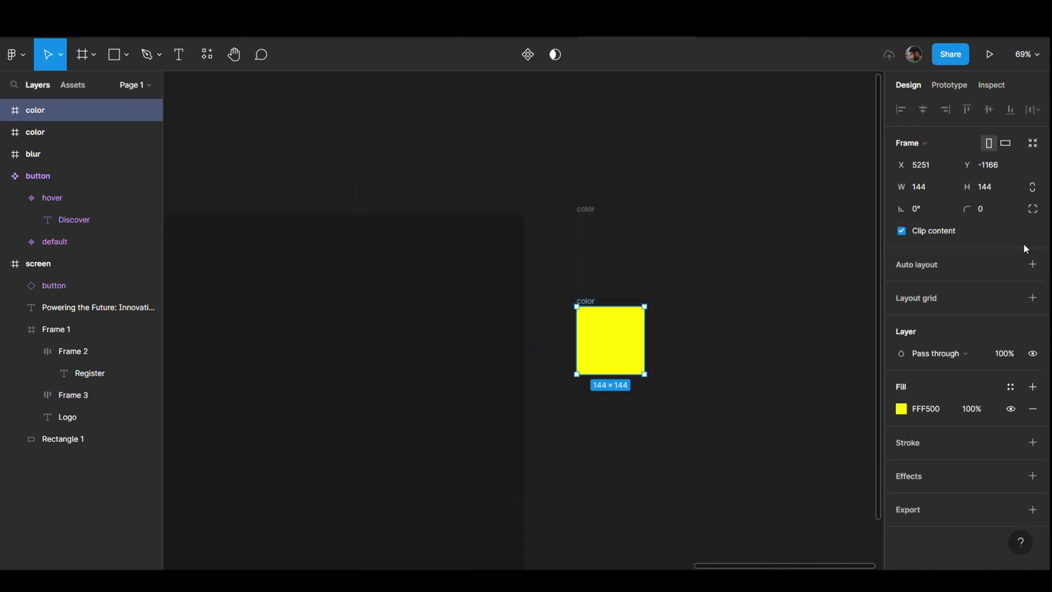
click(902, 231)
click(597, 218)
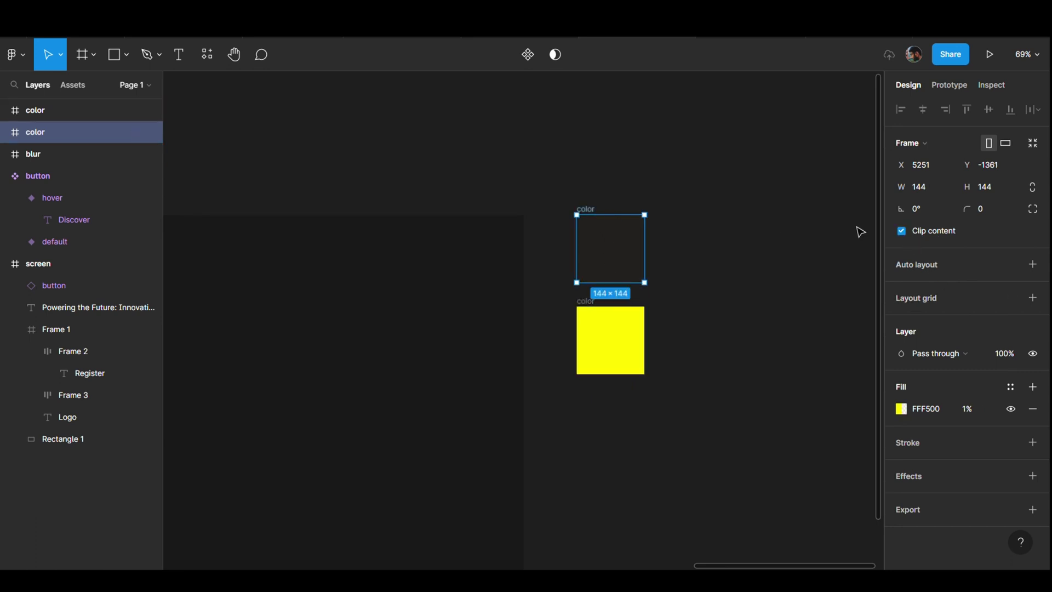
click(640, 345)
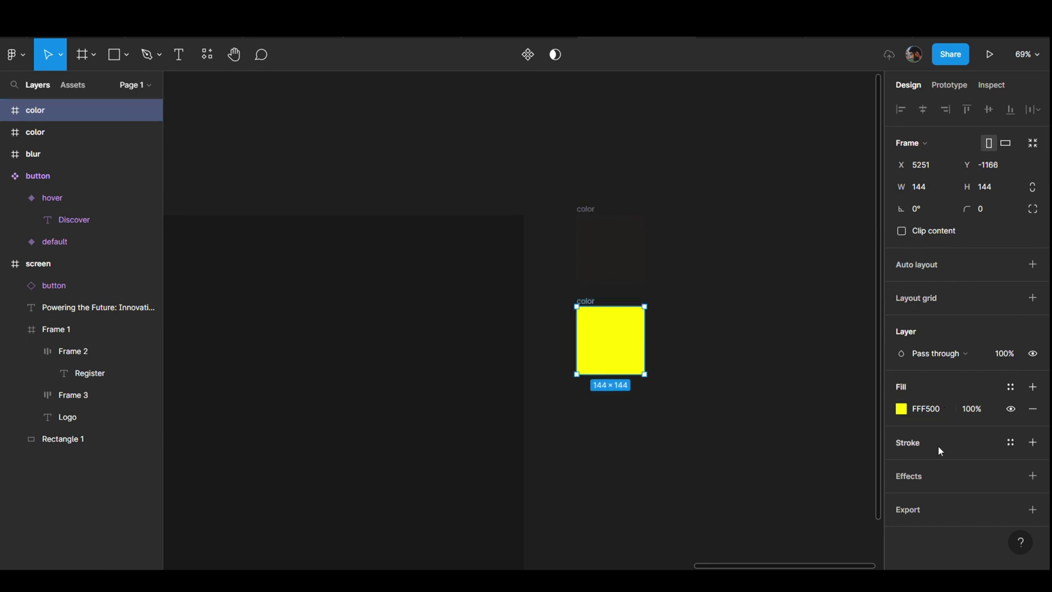
Give the yellow color frame a 400 layer blur, then select the other color frame.
click(931, 474)
click(946, 497)
click(901, 499)
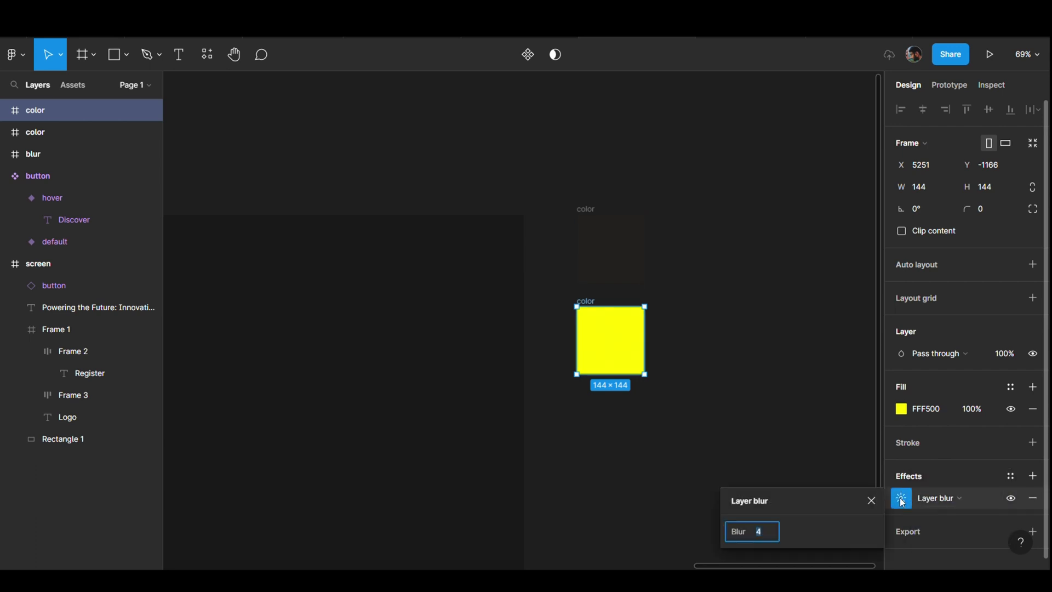
text(00)
key(Return)
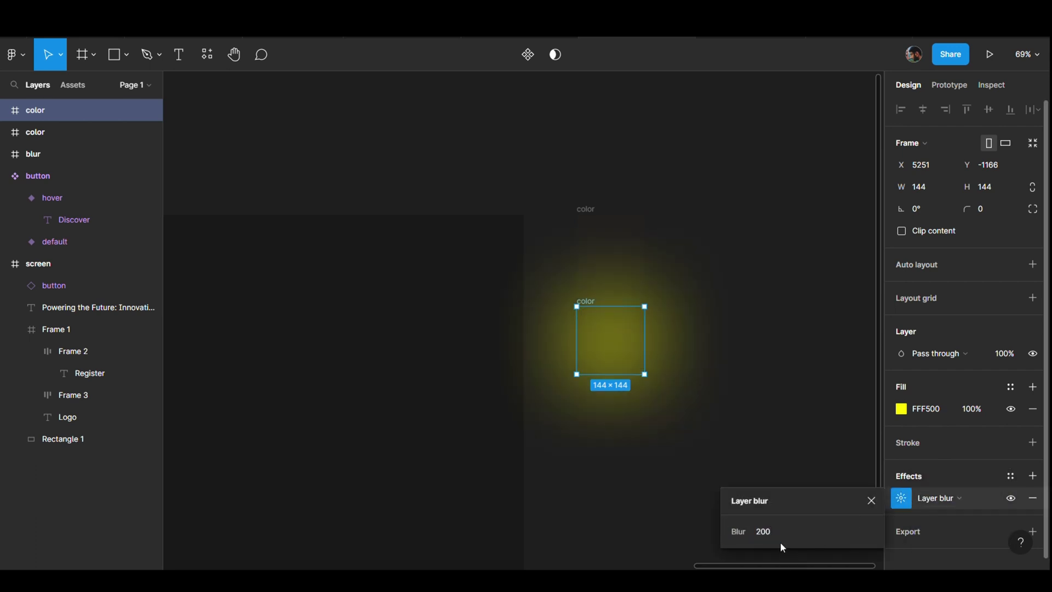
text(400)
key(Return)
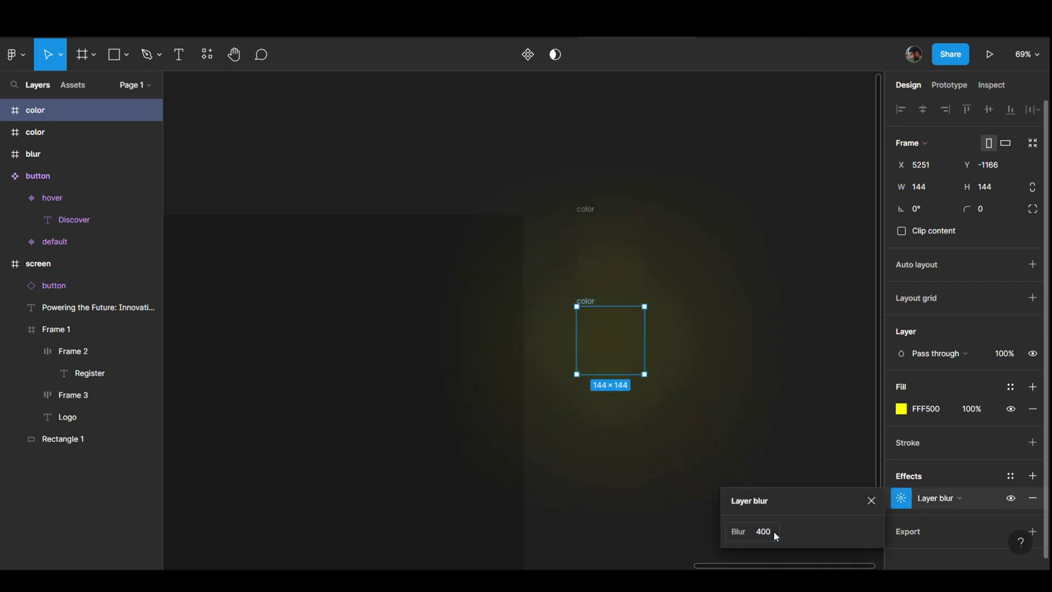
click(871, 500)
click(684, 211)
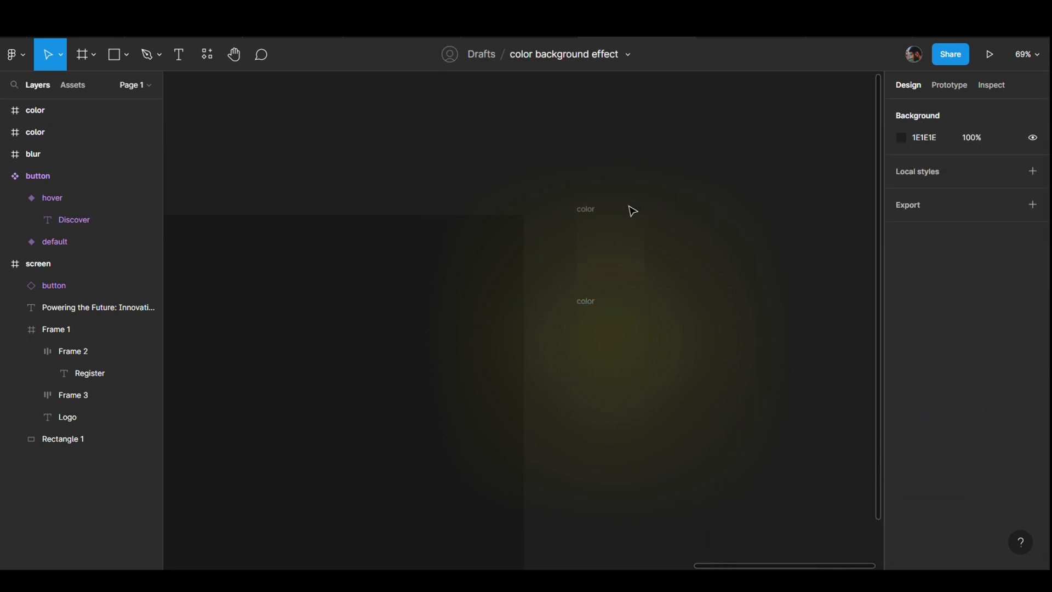
click(597, 213)
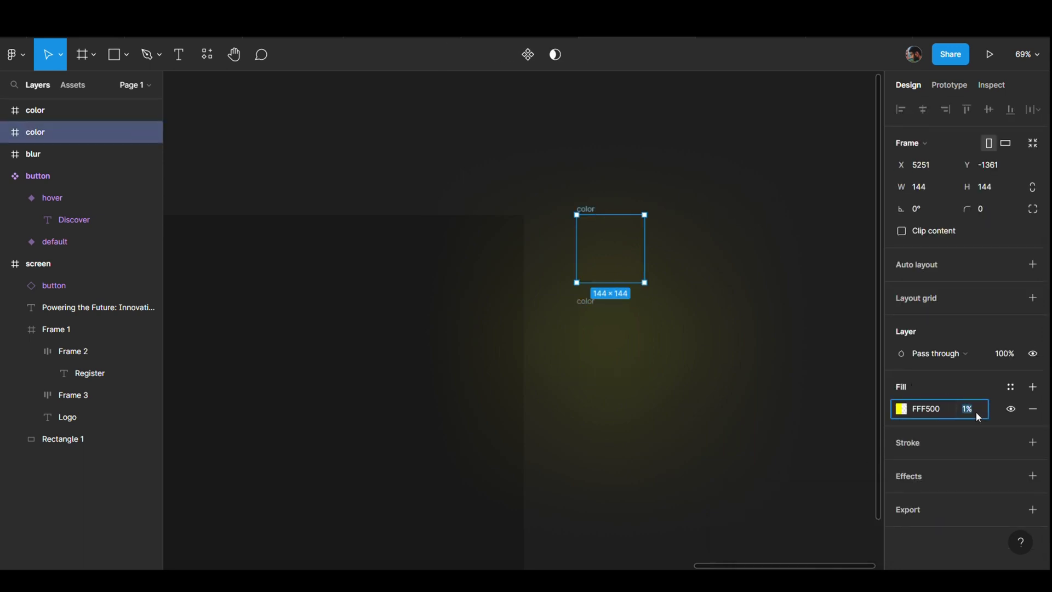
text(0)
click(759, 222)
Rename the upper color frame to color/default.
click(598, 212)
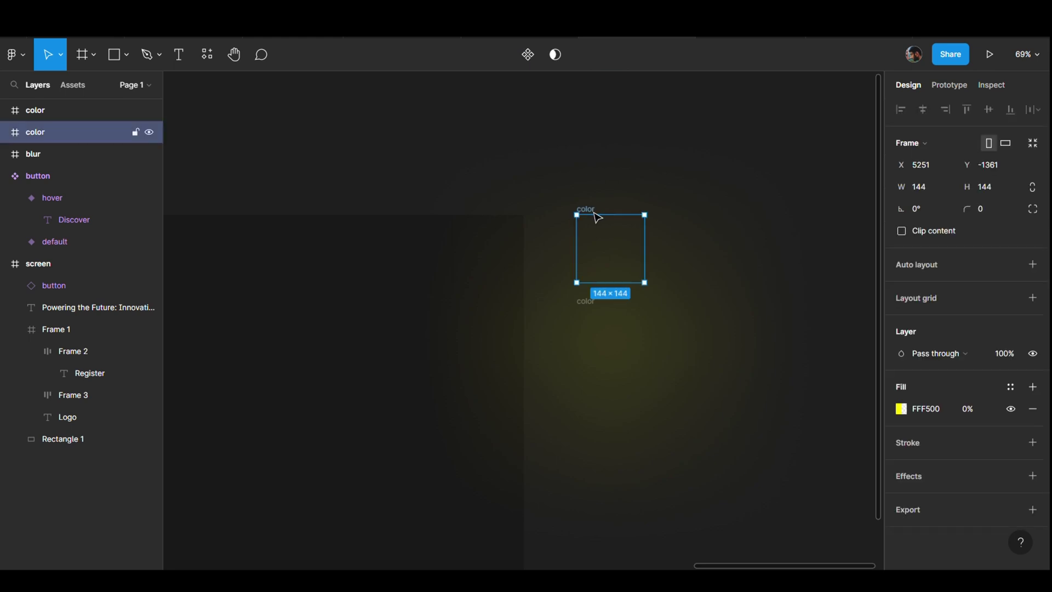
double_click(599, 213)
text(/default)
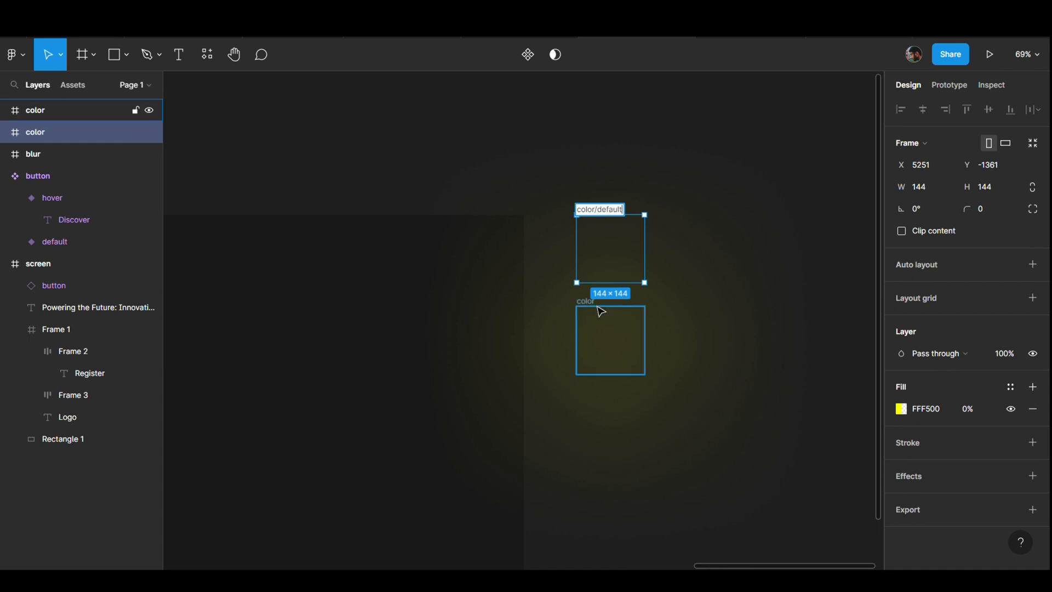
click(597, 307)
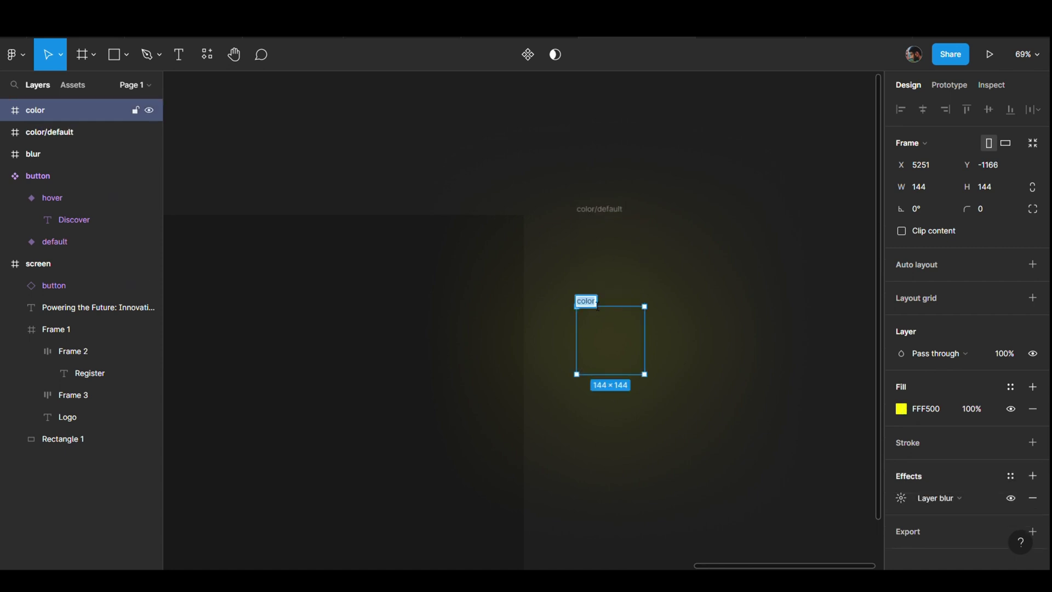
key(Escape)
Rename the lower frame color/hover and select both frames together.
click(598, 308)
key(Right)
text(ve)
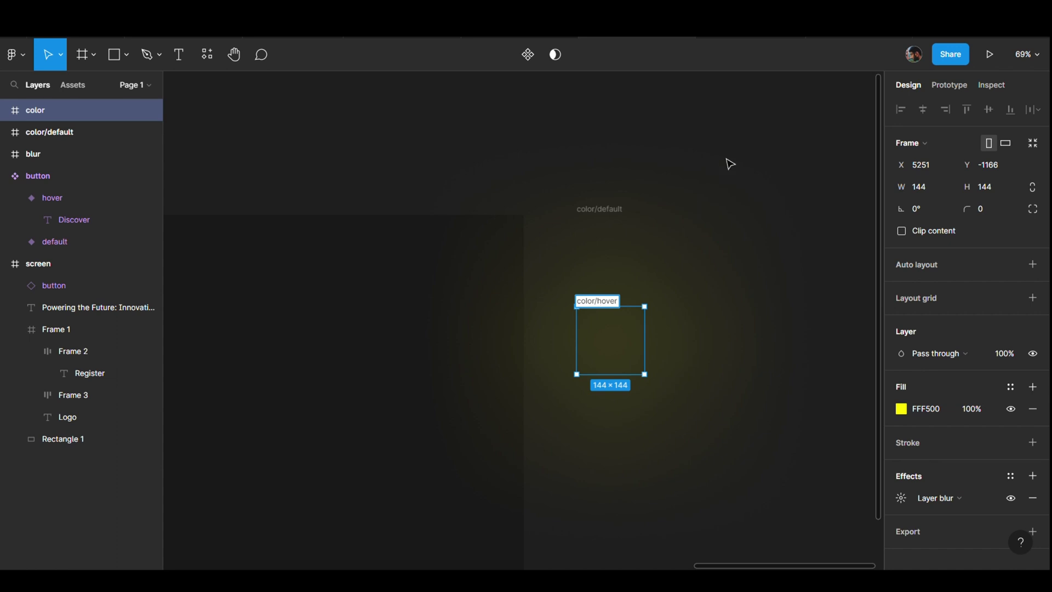
click(729, 164)
click(589, 209)
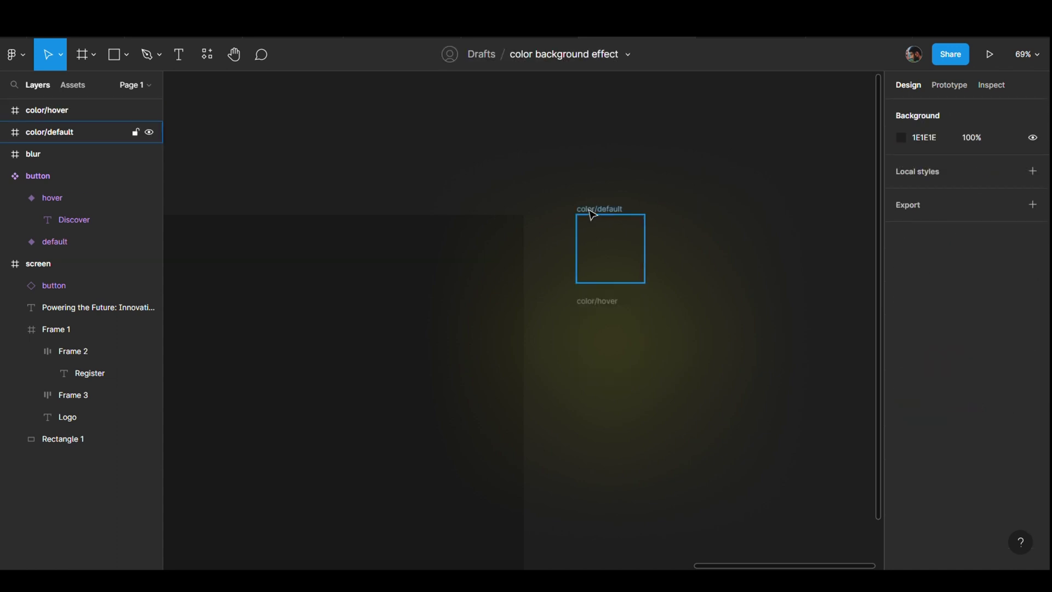
shift+click(615, 301)
Combine both frames into a color component set, move it right and widen it.
click(535, 60)
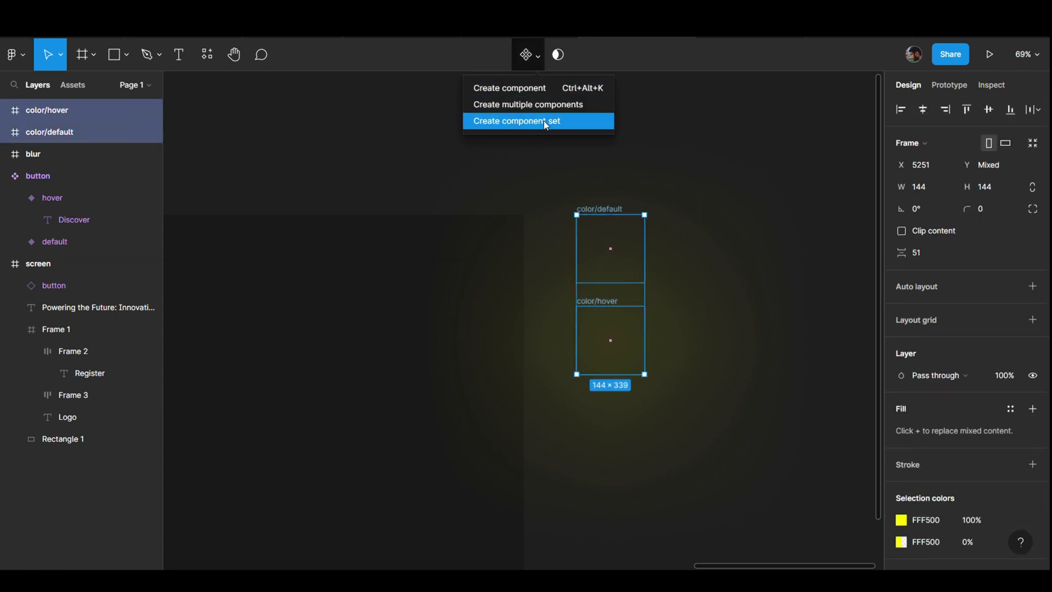
click(545, 121)
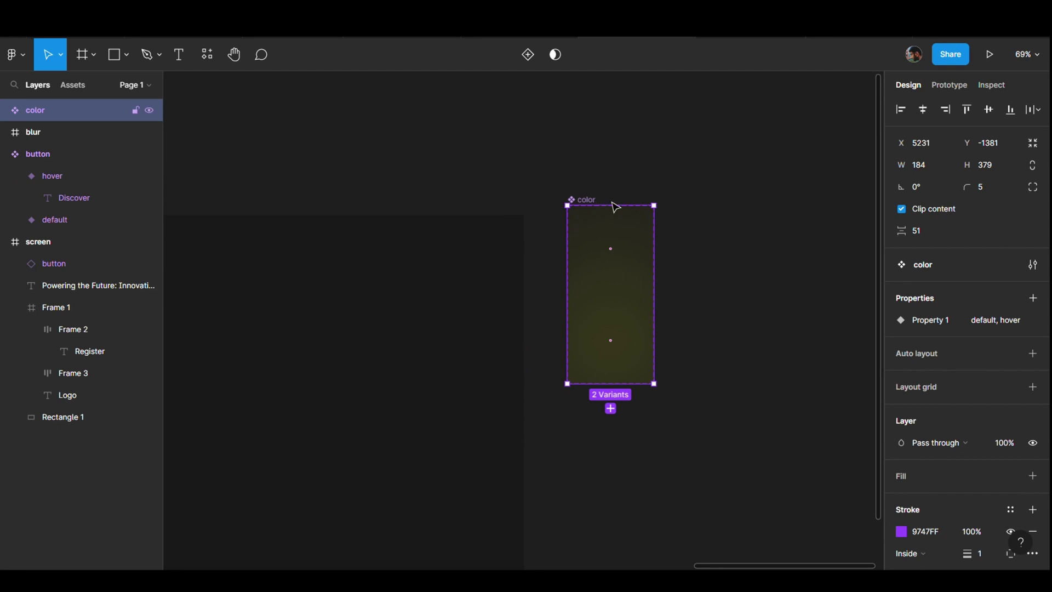
drag(615, 207, 852, 210)
scroll(808, 205, right, 2)
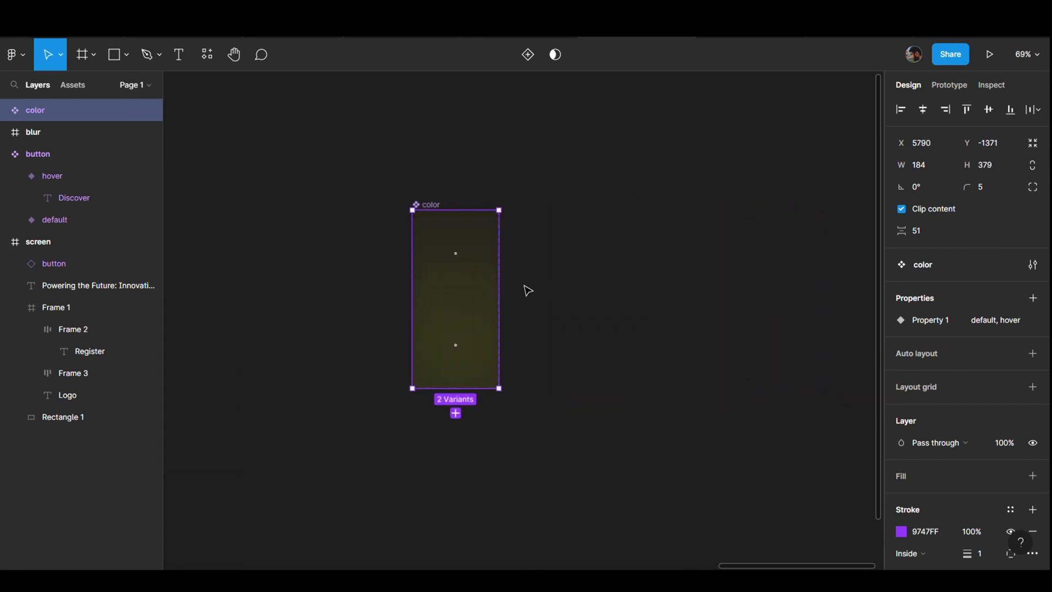
scroll(735, 274, left, 5)
drag(723, 294, 869, 300)
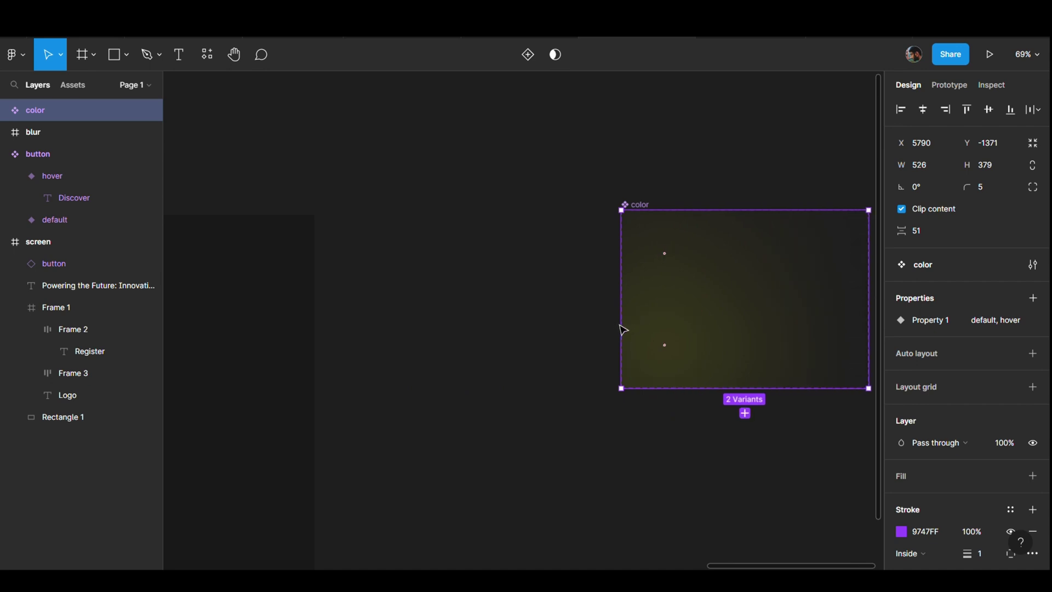
drag(629, 331, 458, 335)
Centre the default and hover variants horizontally within the set.
click(503, 278)
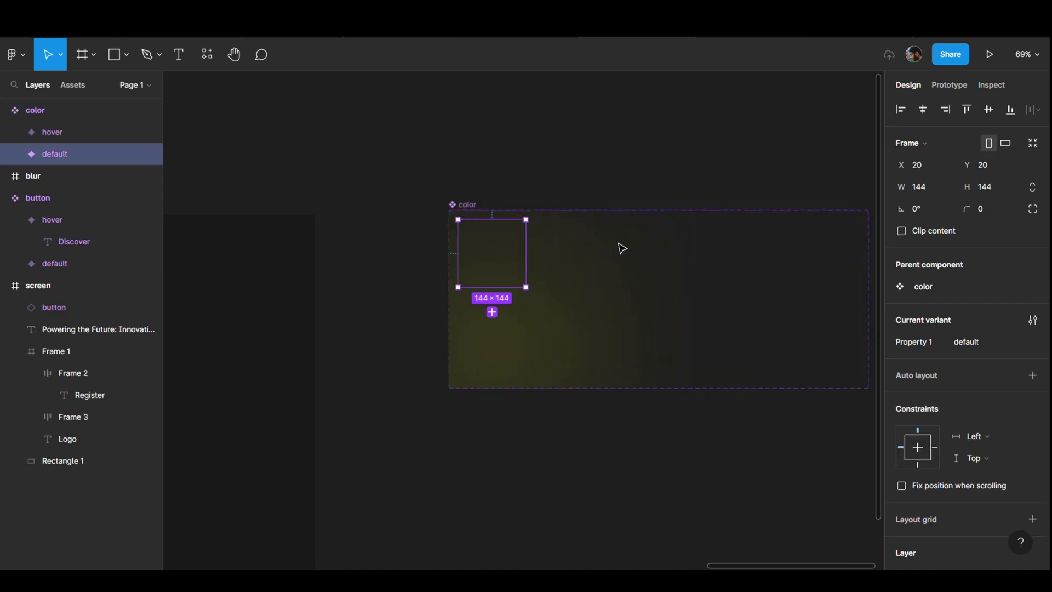
click(927, 112)
click(573, 345)
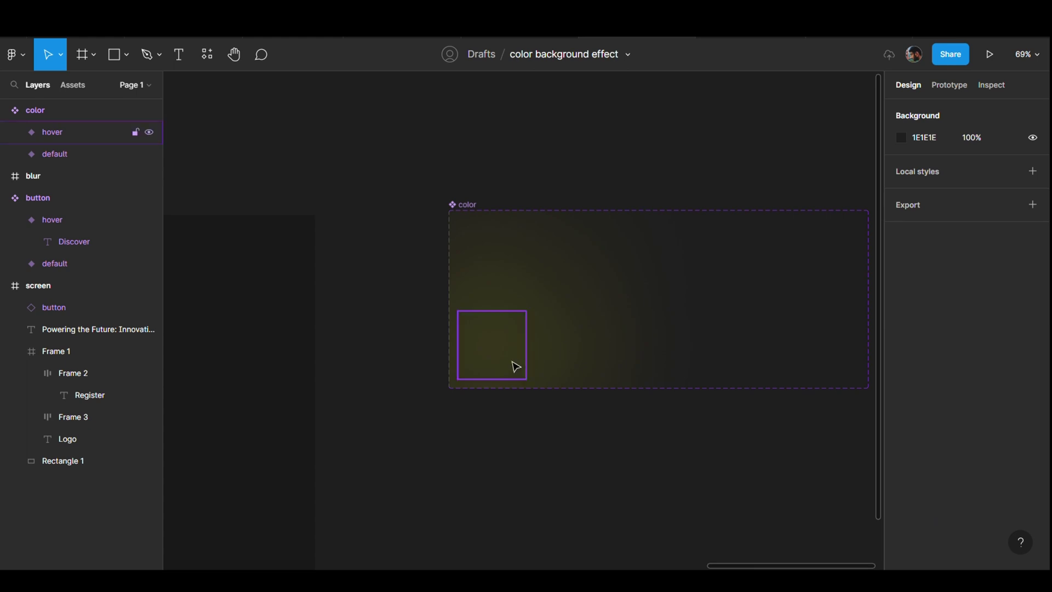
click(515, 364)
click(924, 110)
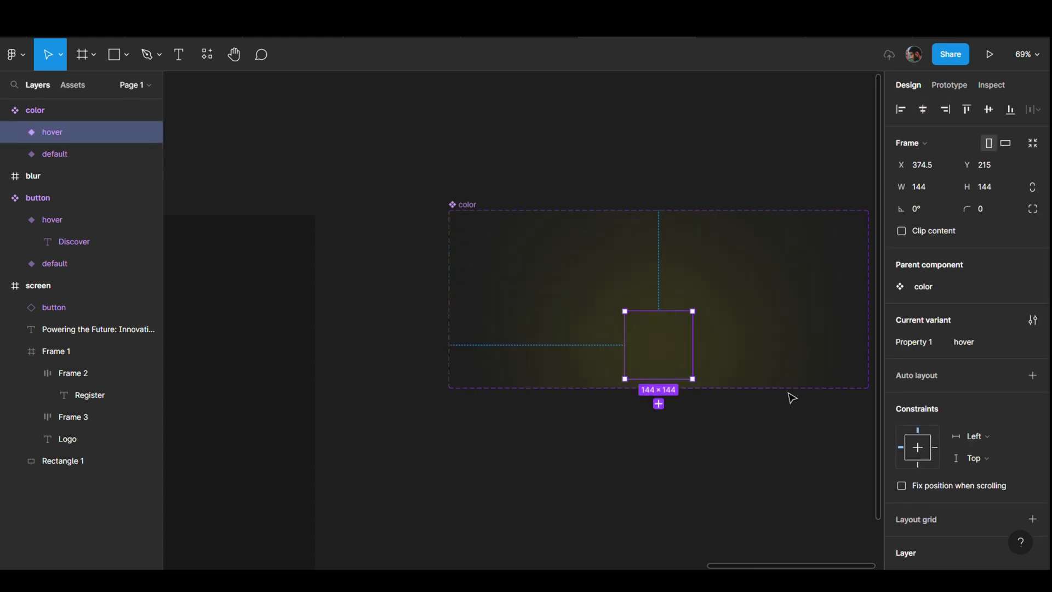
click(791, 396)
Extend the set to 644 tall and move the hover variant lower inside it.
click(469, 206)
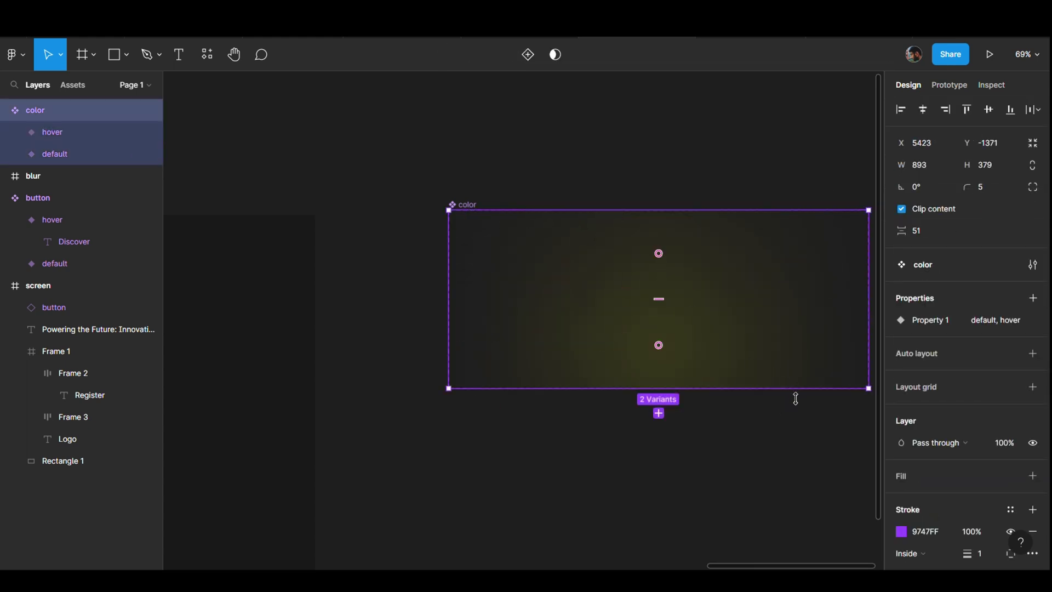
drag(795, 398, 803, 514)
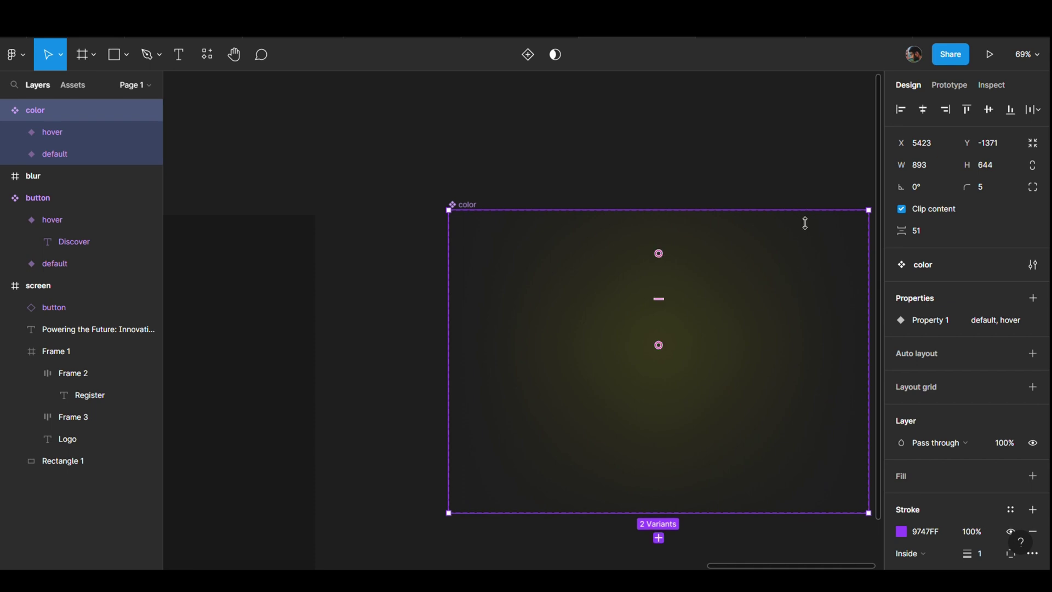
drag(805, 223, 810, 137)
click(689, 277)
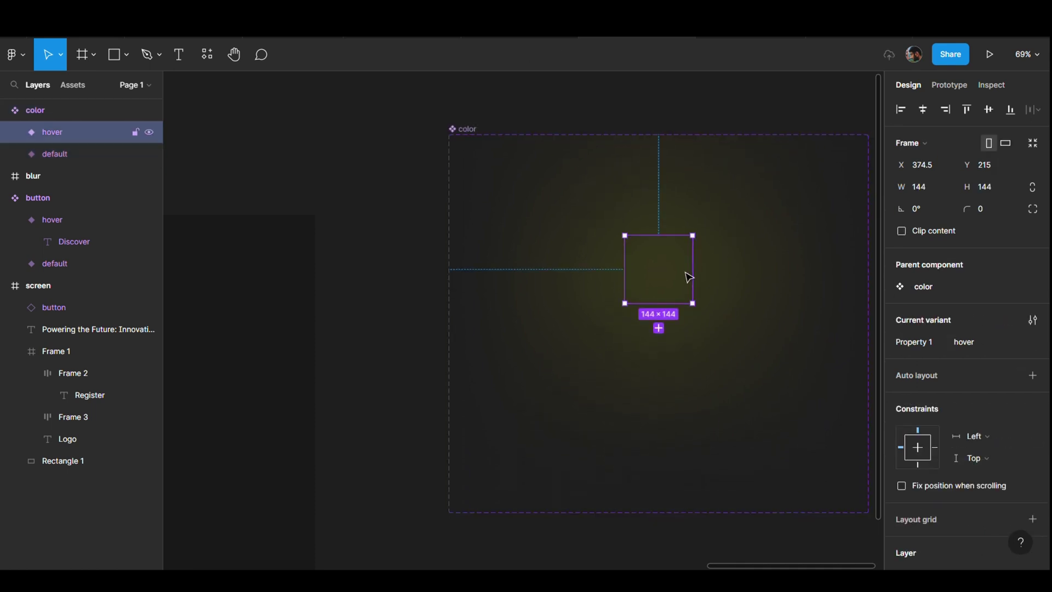
drag(687, 278, 687, 344)
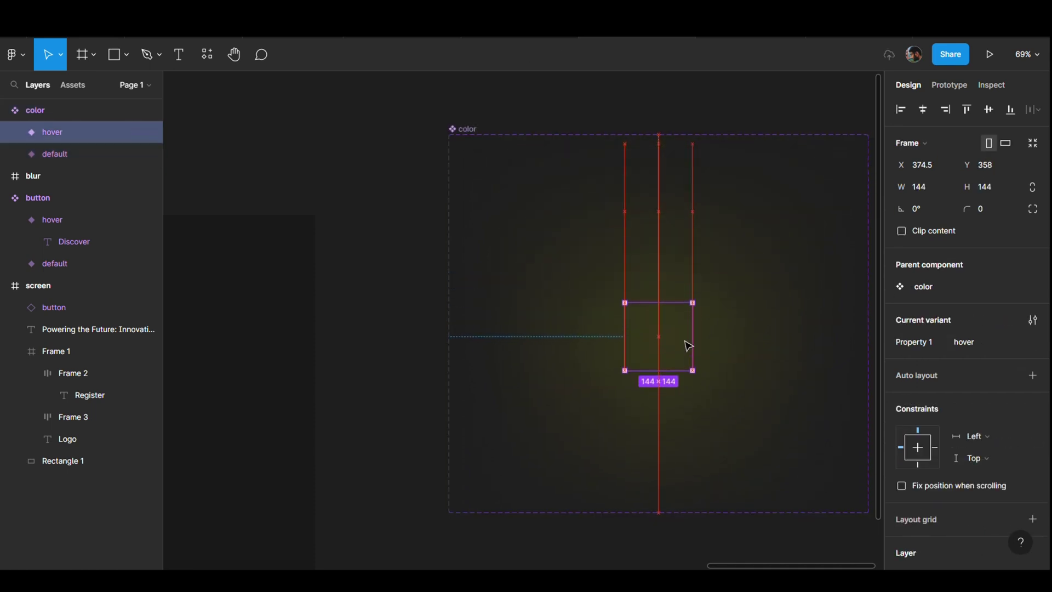
click(669, 206)
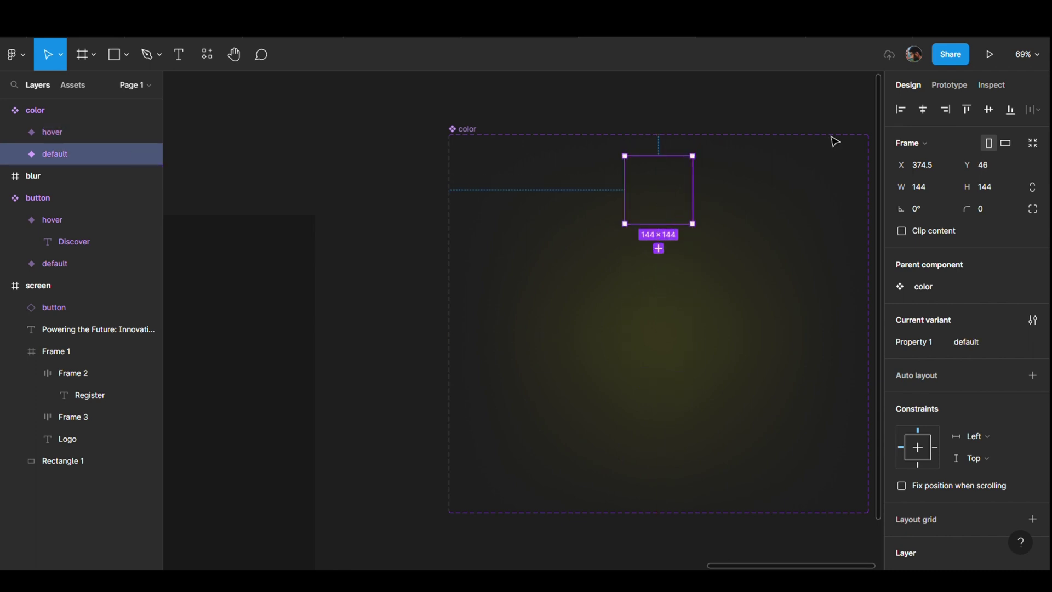
click(951, 86)
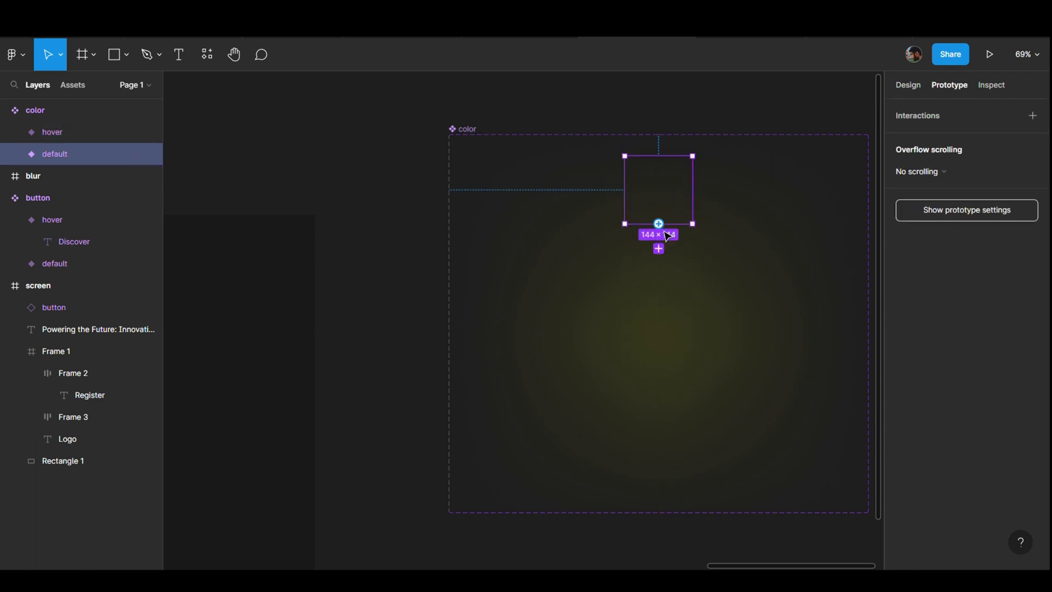
Link the default variant to hover on While hovering, with Linear easing.
drag(658, 224, 659, 324)
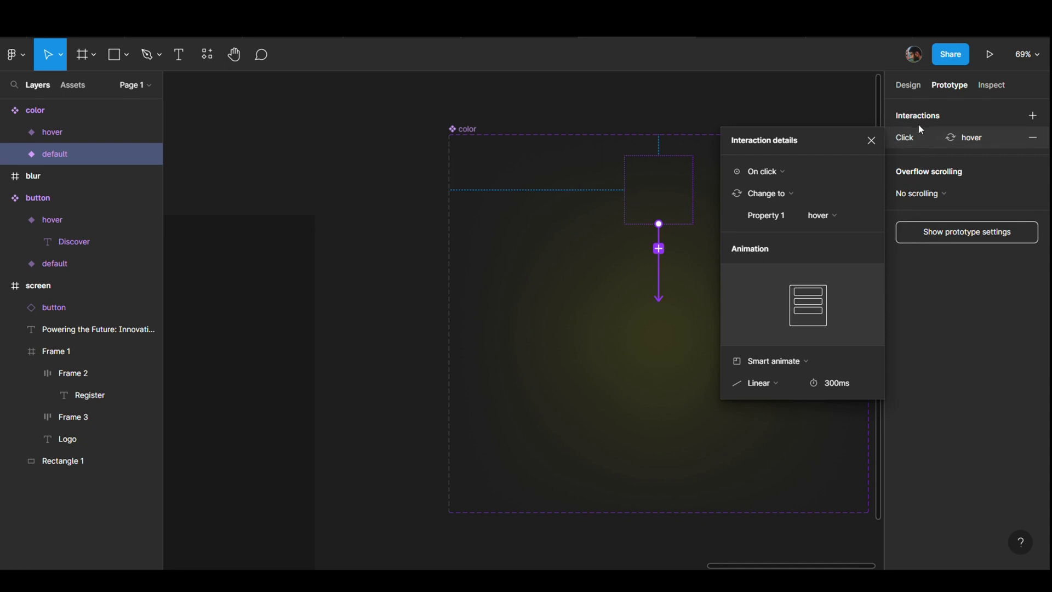
click(768, 181)
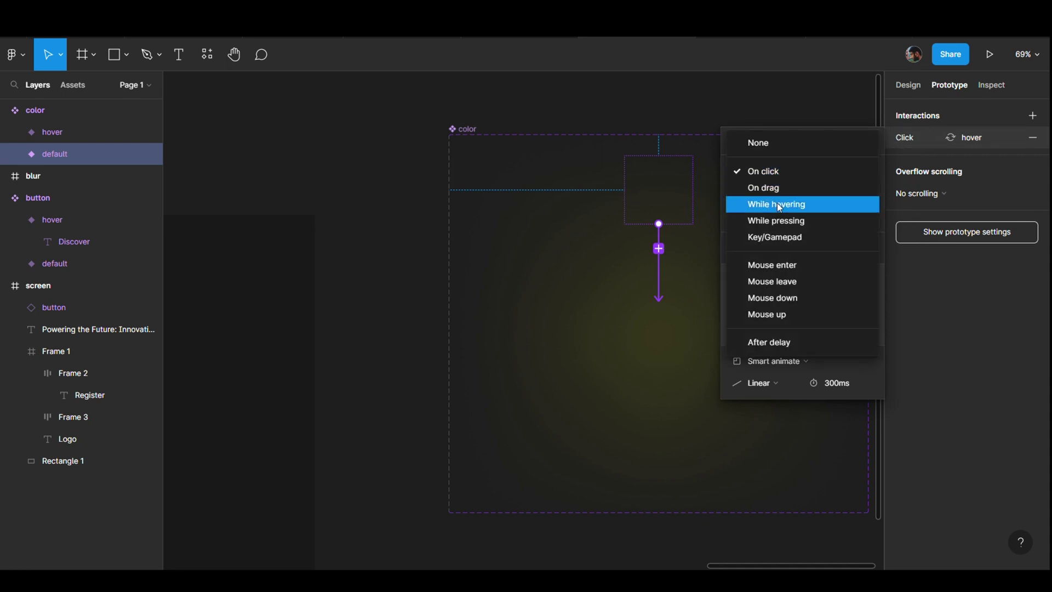
click(776, 203)
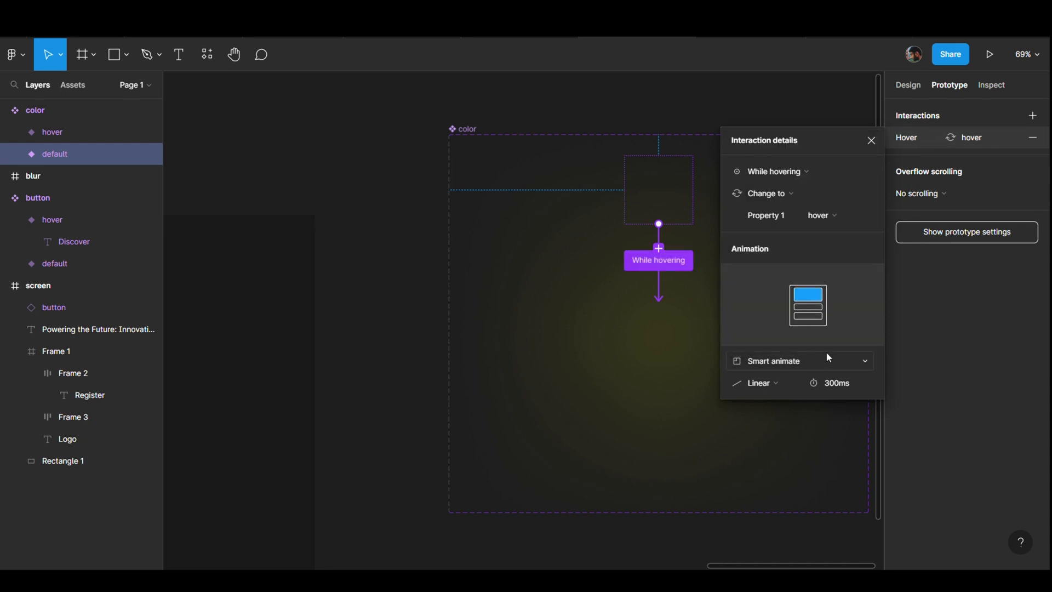
click(782, 386)
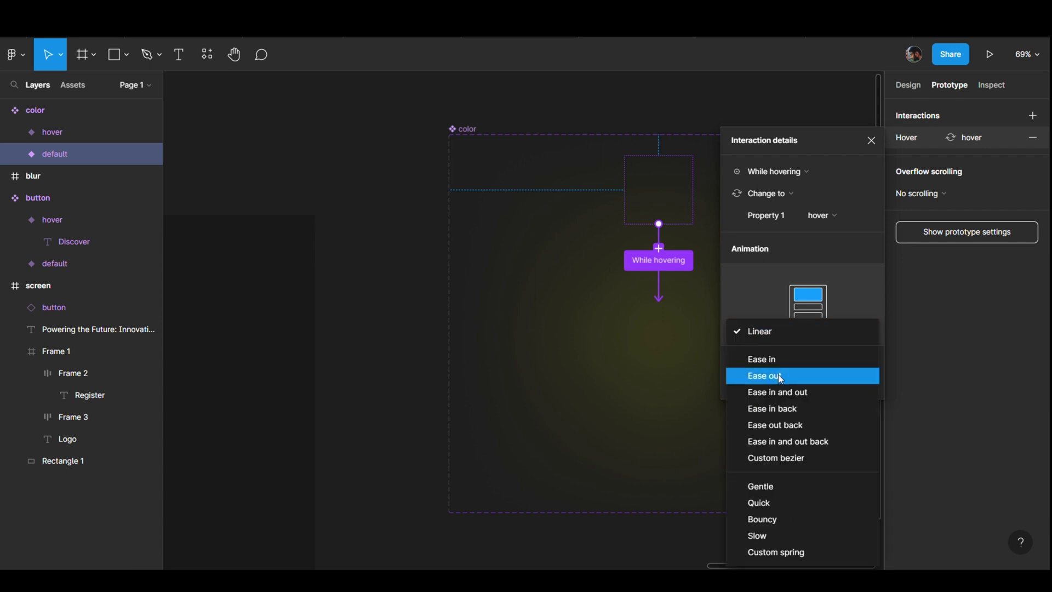
click(781, 328)
Set the hover animation duration to 200ms.
click(850, 387)
double_click(849, 385)
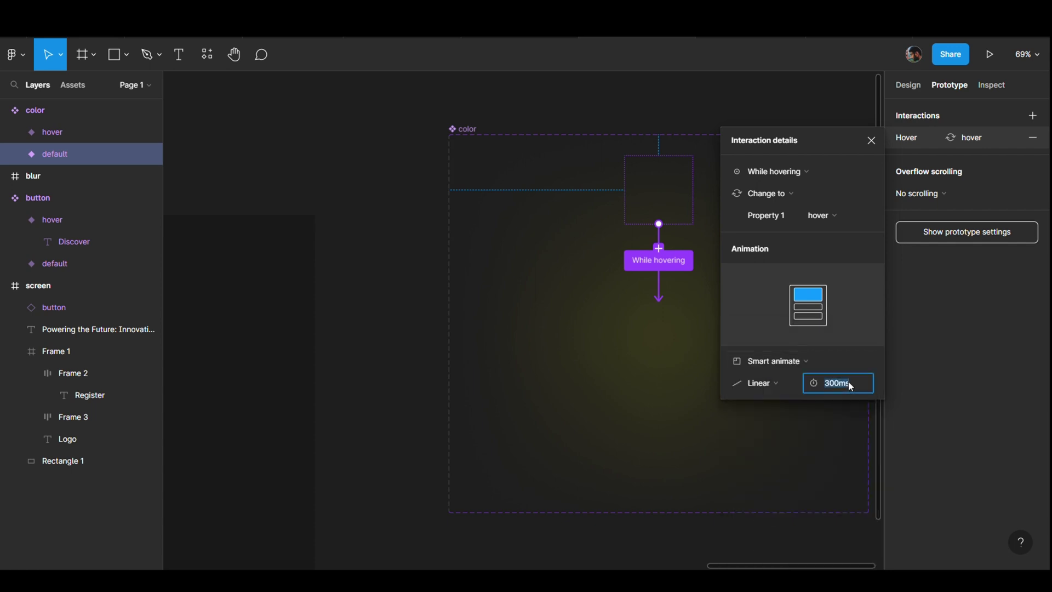
scroll(771, 110, right, 4)
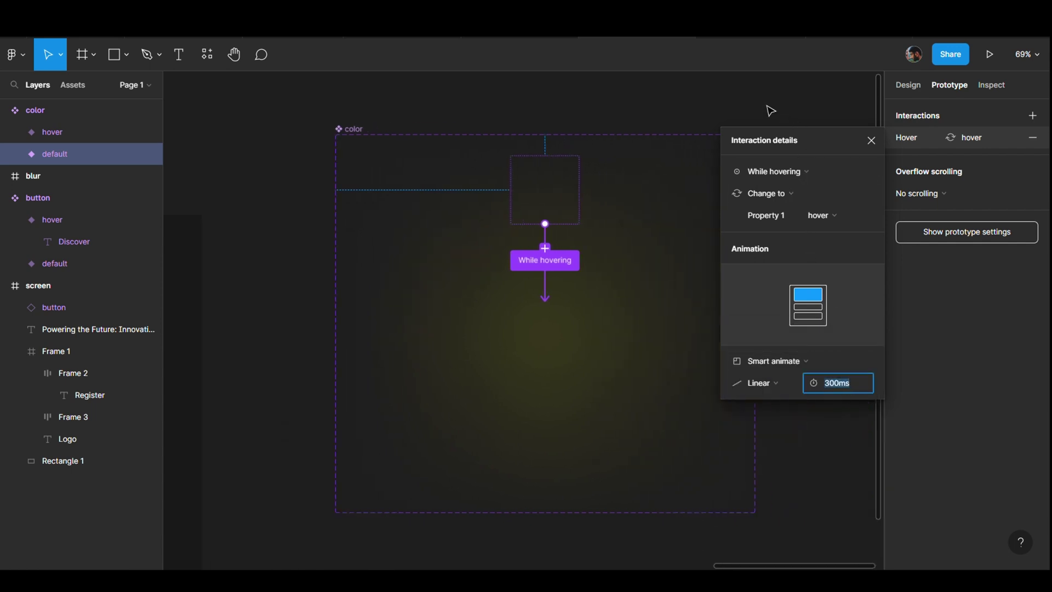
text(400)
key(Return)
click(850, 383)
text(20)
text(0)
key(Return)
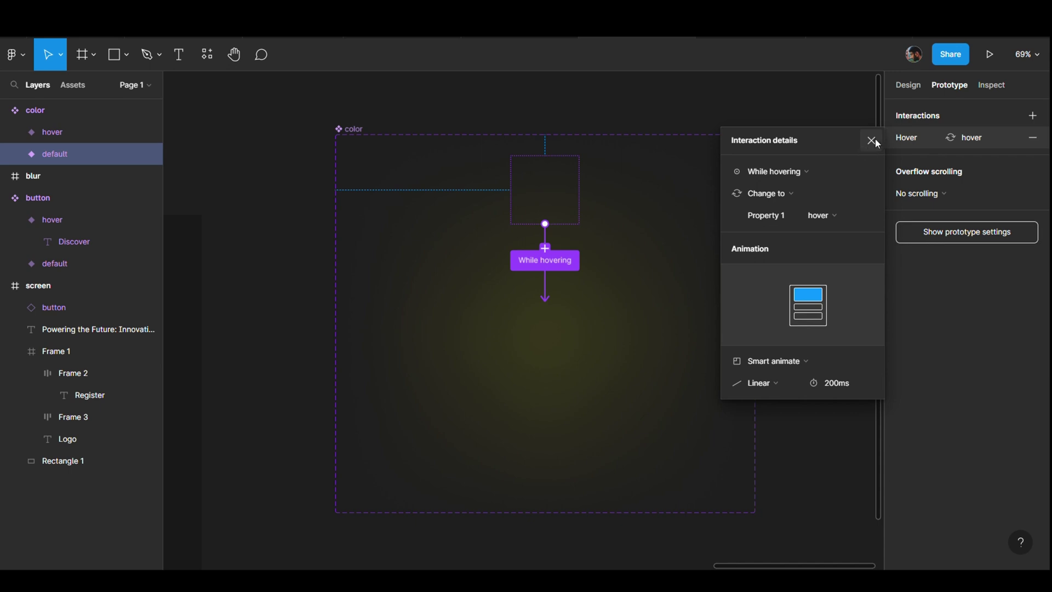
Close the hover interaction details and select the whole color component set in a zoomed-out view.
click(872, 141)
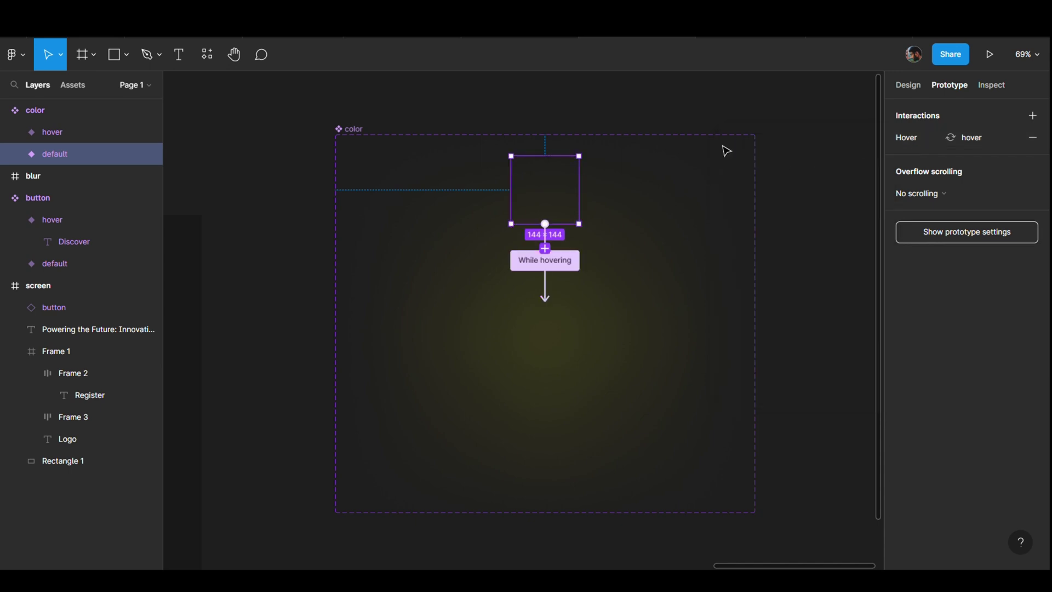
key(ctrl+minus)
click(719, 109)
scroll(599, 156, right, 3)
scroll(600, 157, up, 1)
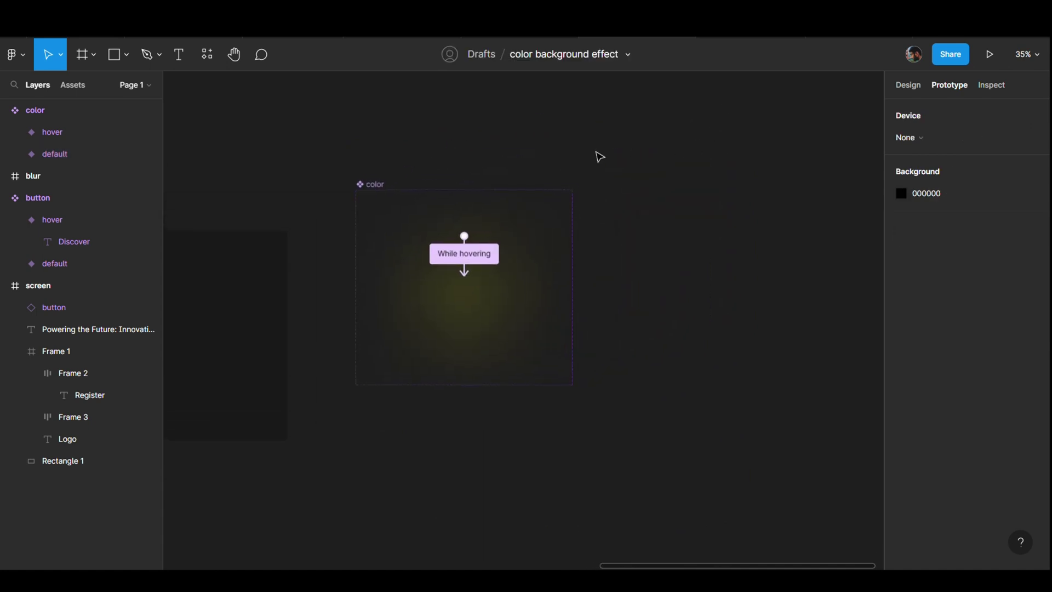
click(384, 189)
Alt-drag a duplicate of the color component set to its right.
drag(382, 190, 628, 190)
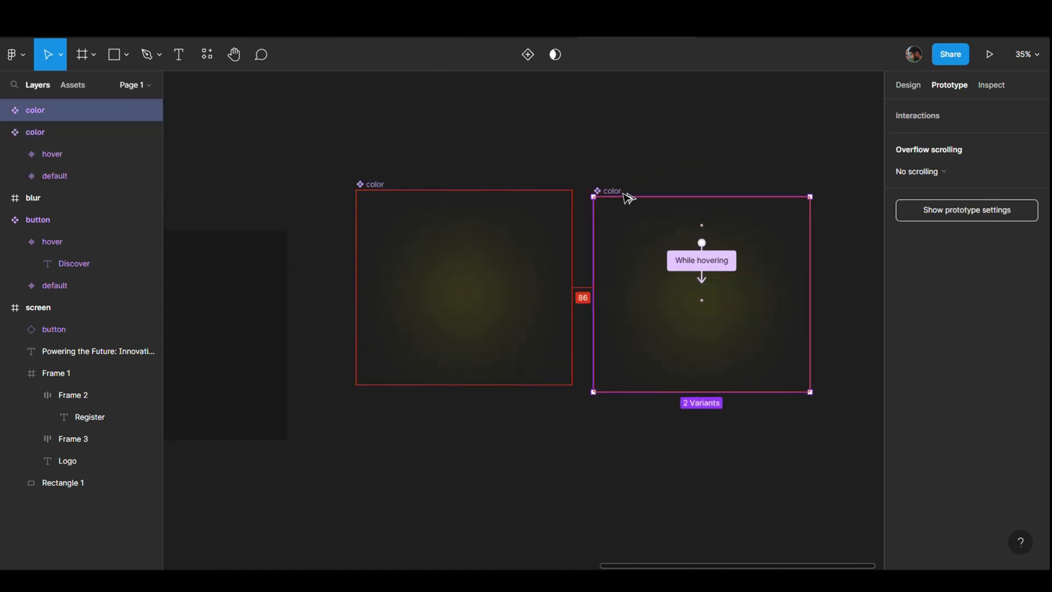
click(907, 86)
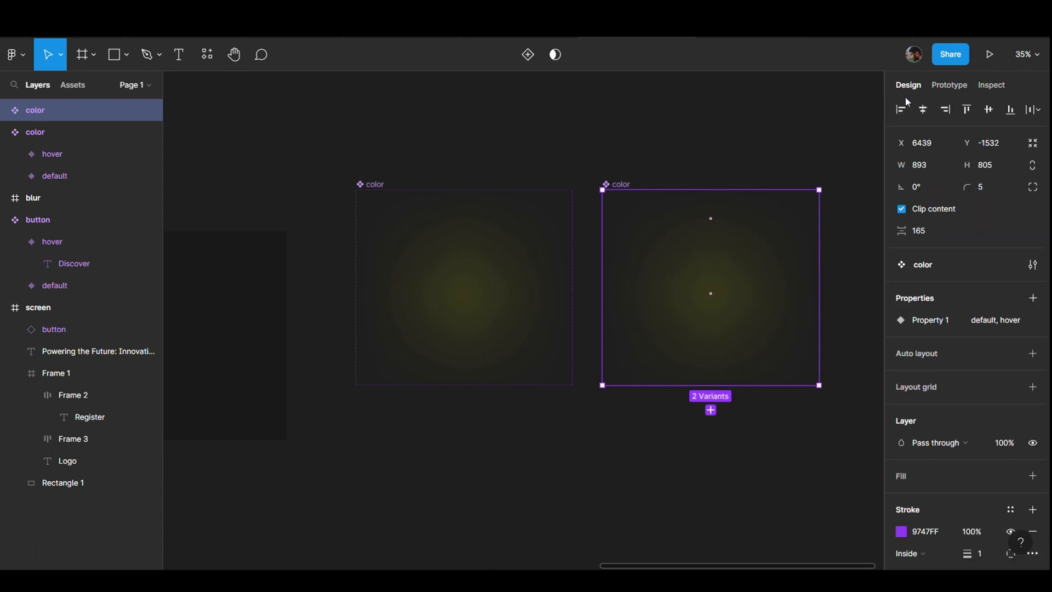
scroll(753, 257, up, 2)
click(709, 225)
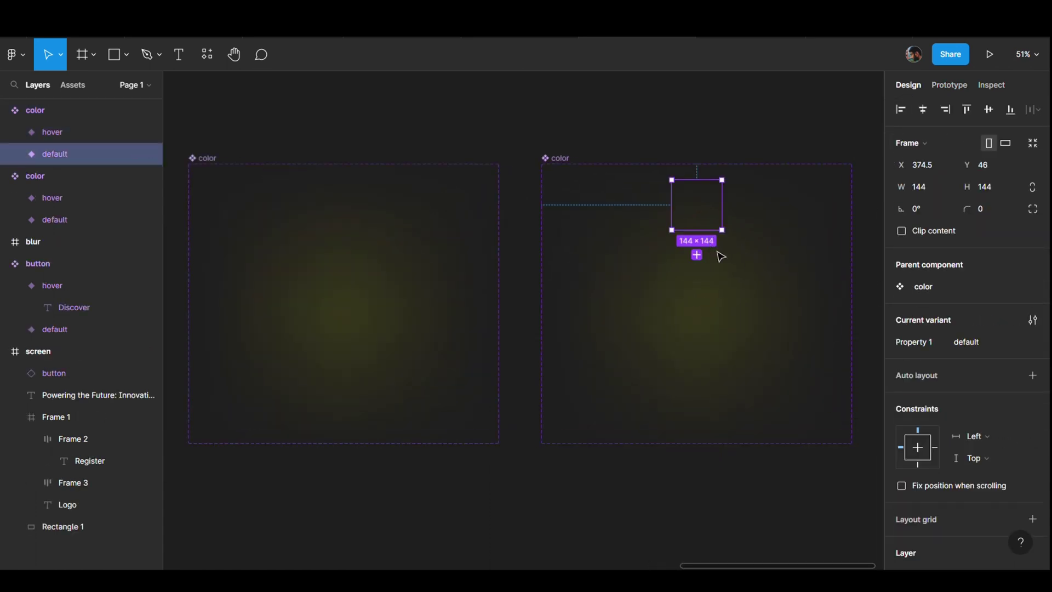
scroll(724, 258, right, 3)
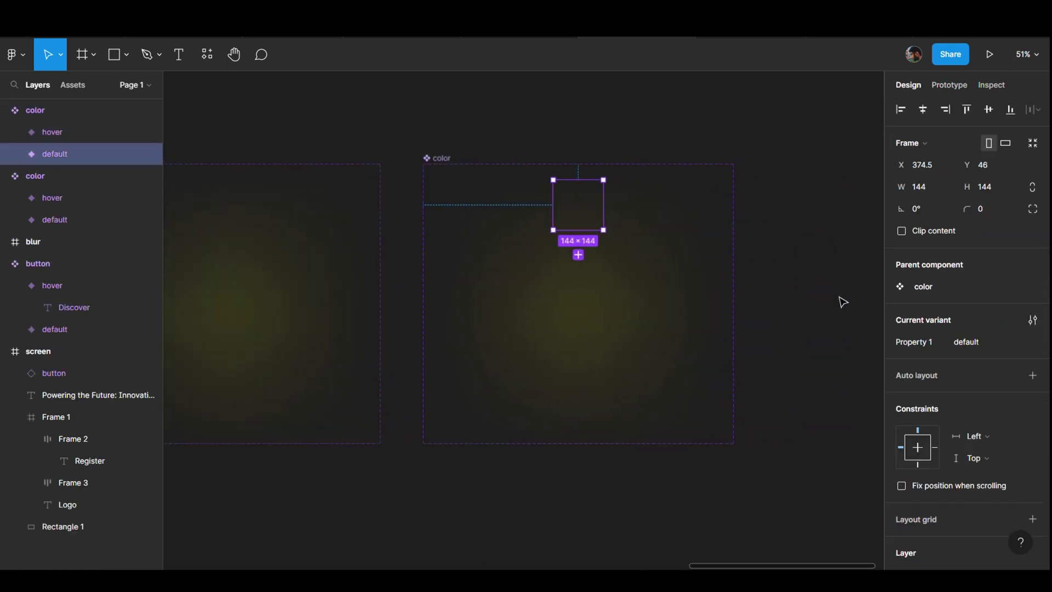
Make the copy's hover glow fill cyan 00FFFF, then duplicate the cyan set.
click(586, 327)
scroll(951, 406, down, 4)
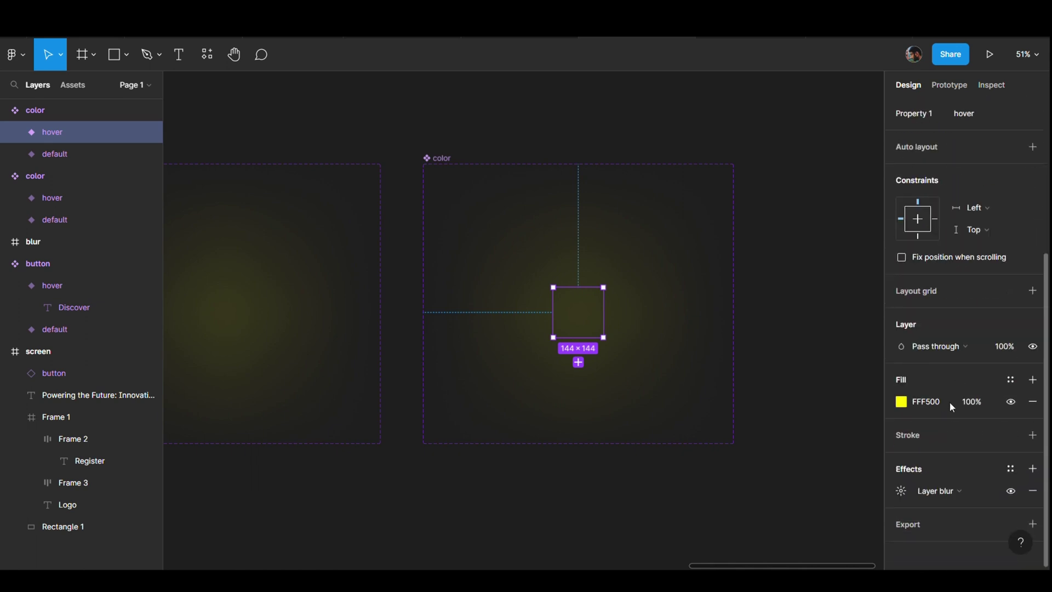
click(902, 401)
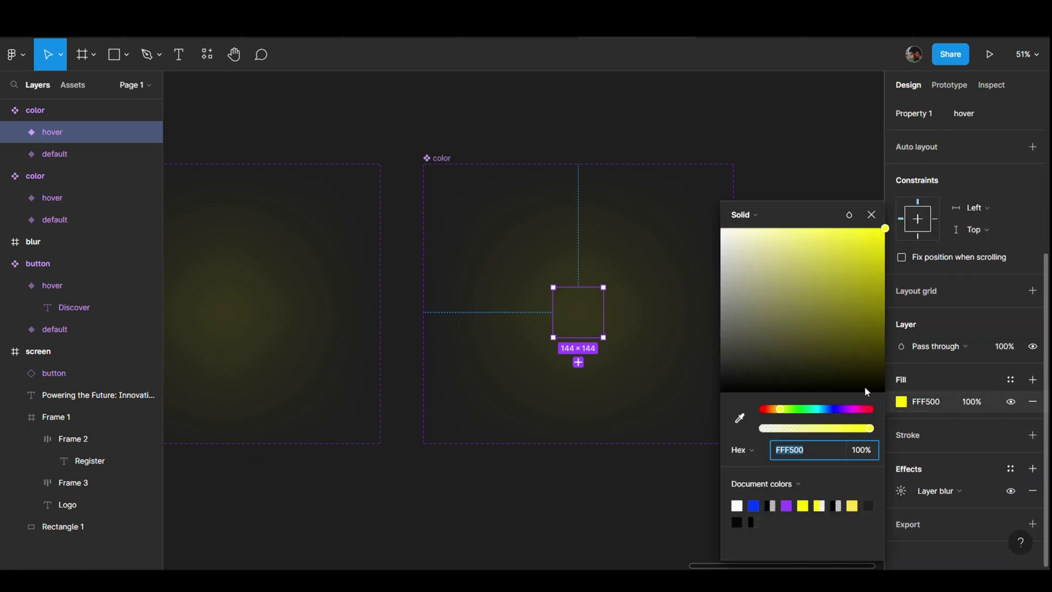
click(819, 411)
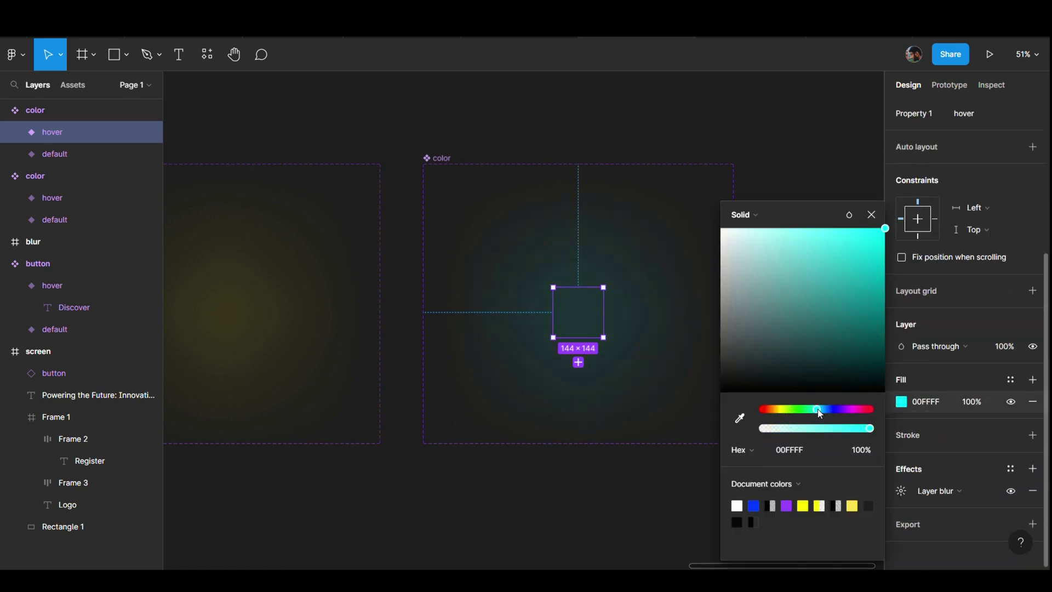
click(871, 214)
scroll(446, 175, right, 4)
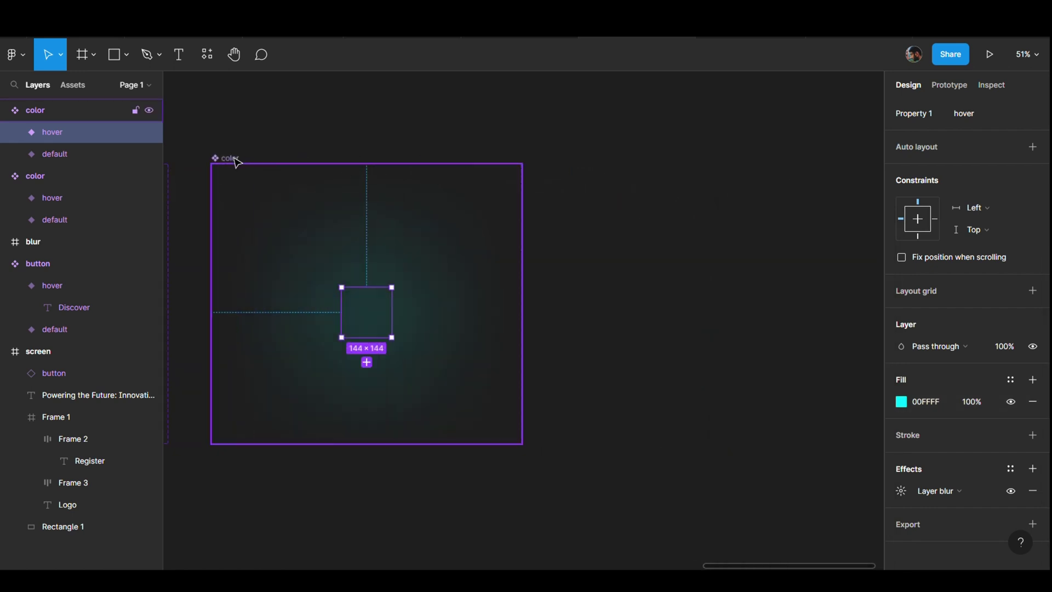
drag(236, 161, 614, 162)
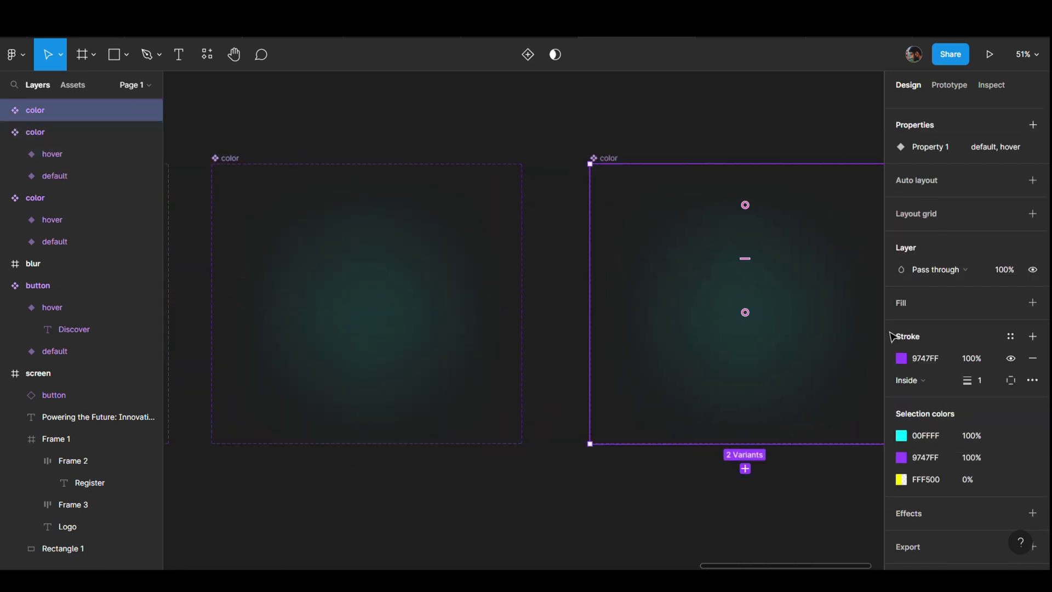
Change the third set's hover glow fill to green 80FF00.
click(764, 329)
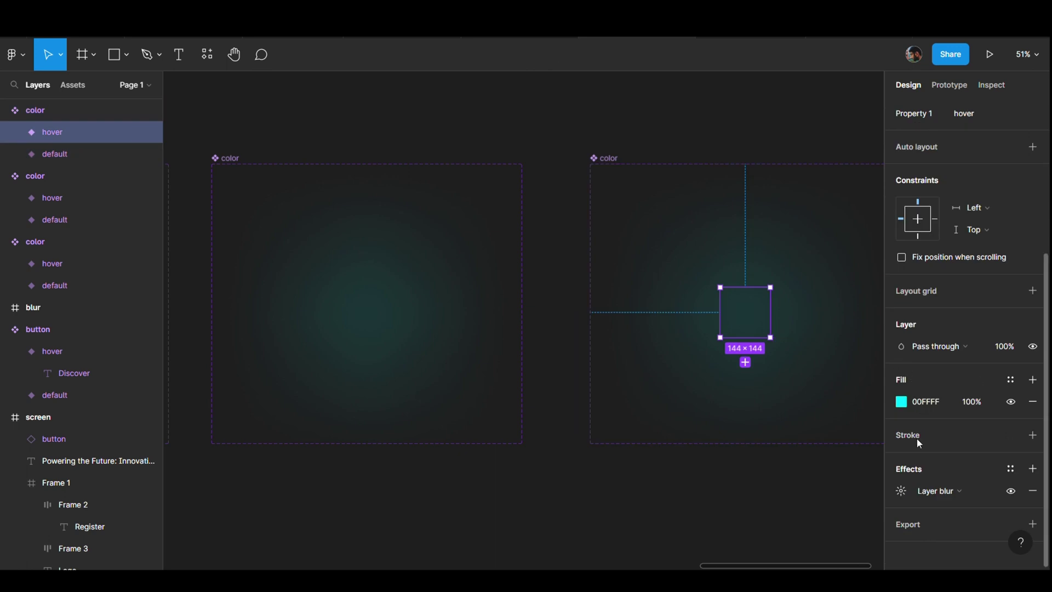
click(901, 403)
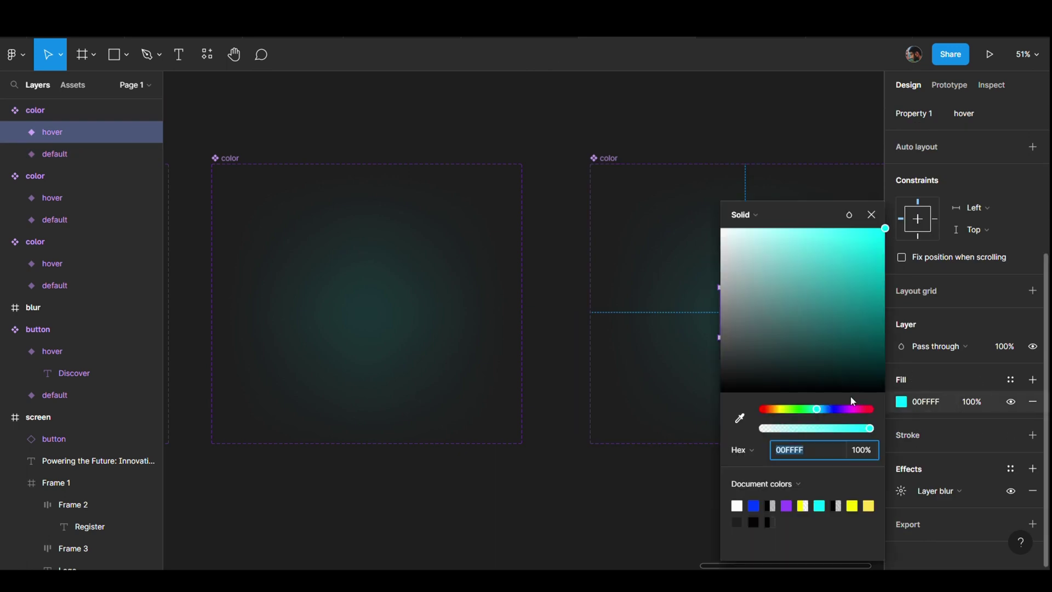
click(800, 409)
scroll(516, 377, right, 3)
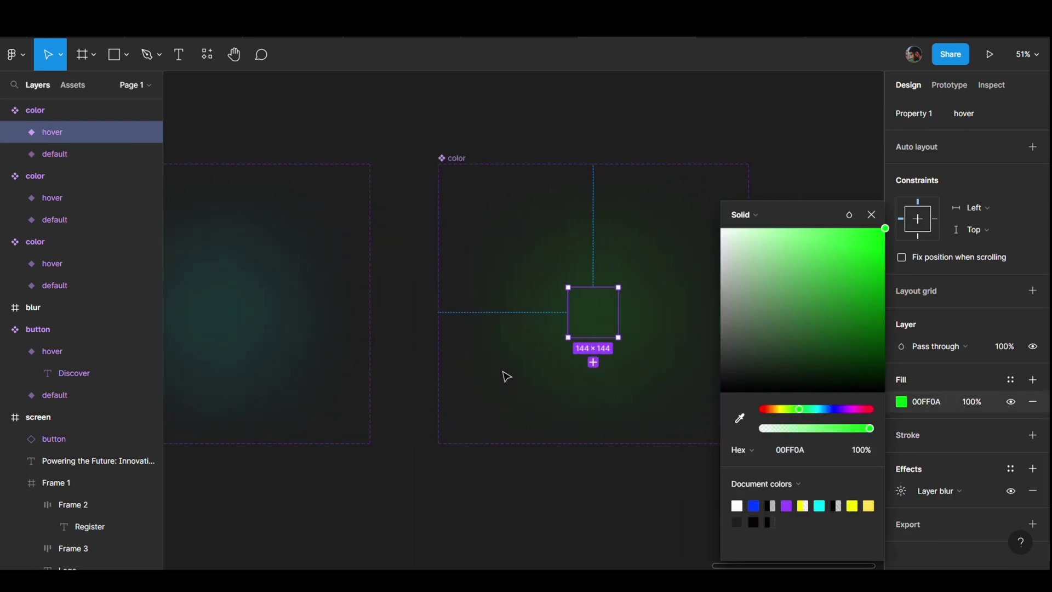
click(790, 410)
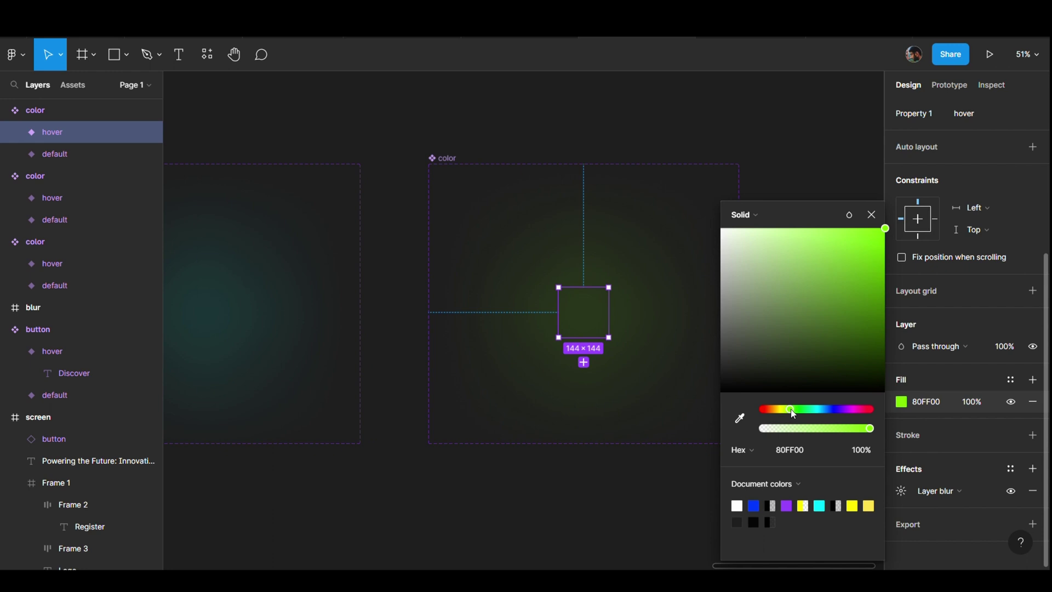
click(871, 214)
scroll(840, 231, right, 5)
mouse_move(312, 159)
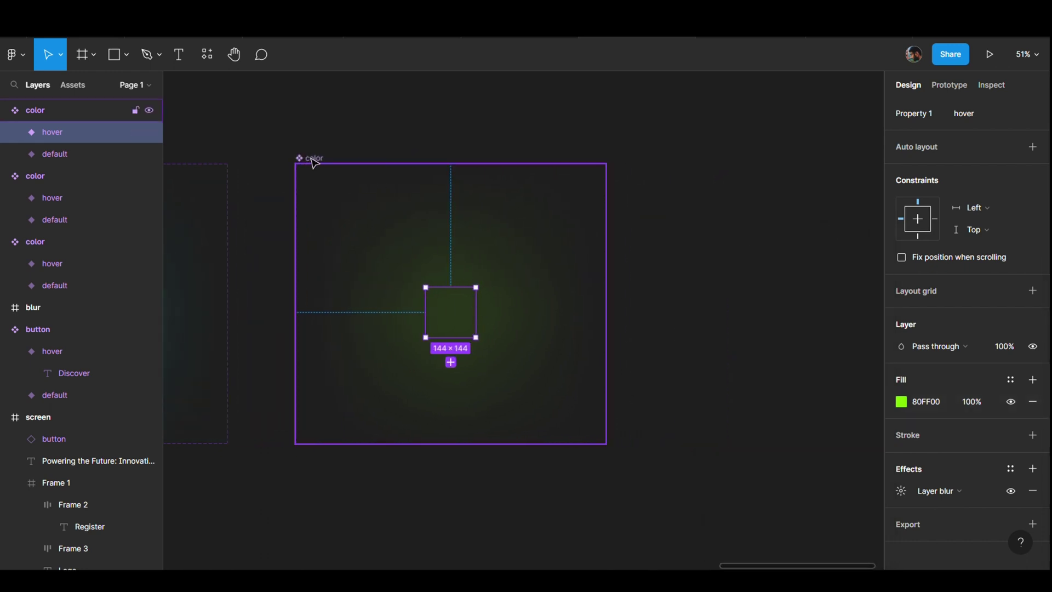
Duplicate the green set and make the new copy's hover glow magenta FB2AFF.
drag(314, 162, 722, 164)
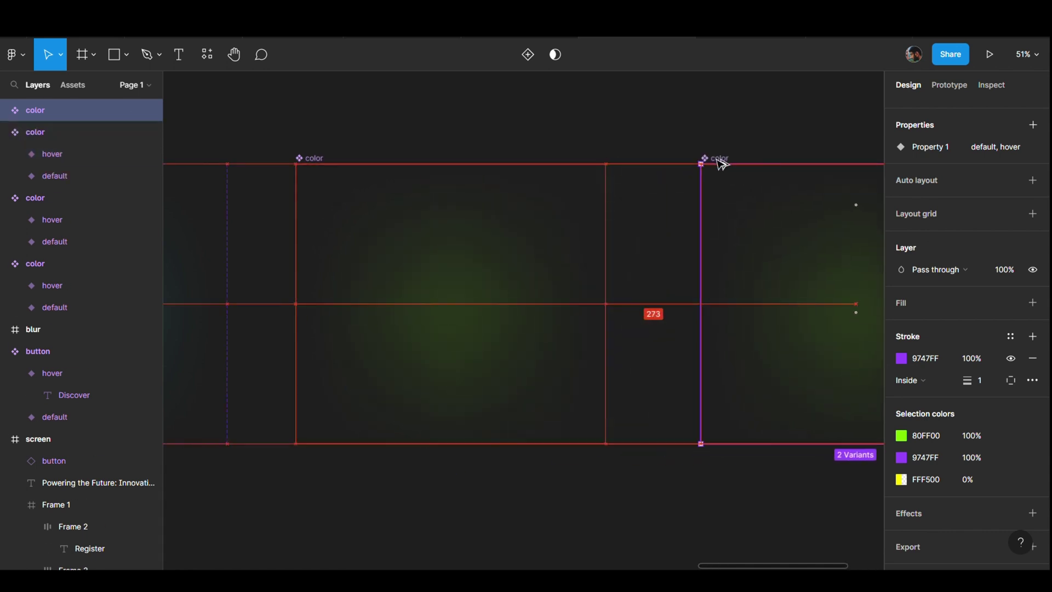
click(856, 339)
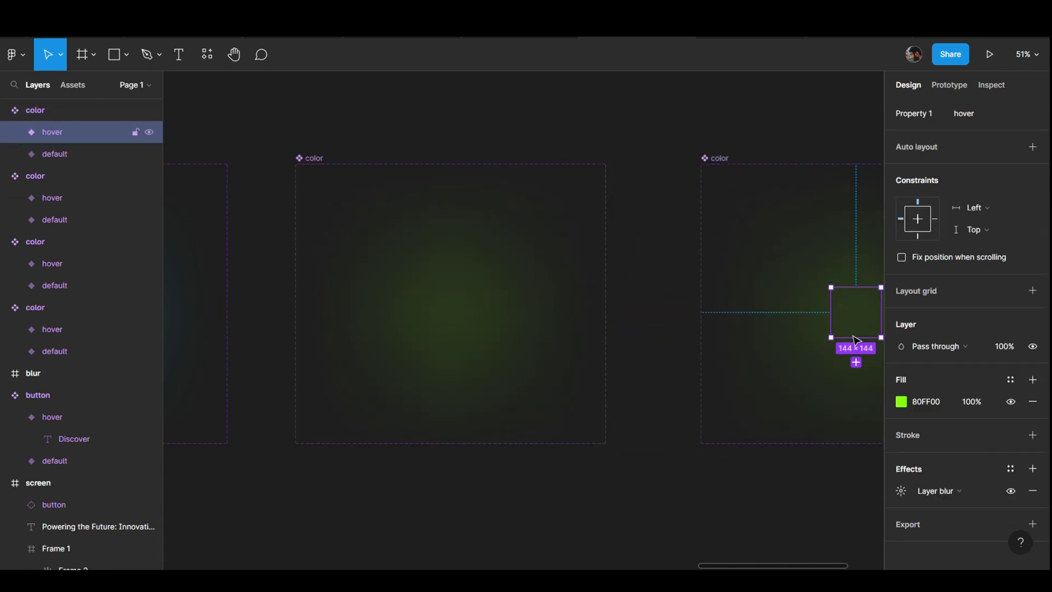
scroll(856, 339, right, 5)
click(901, 402)
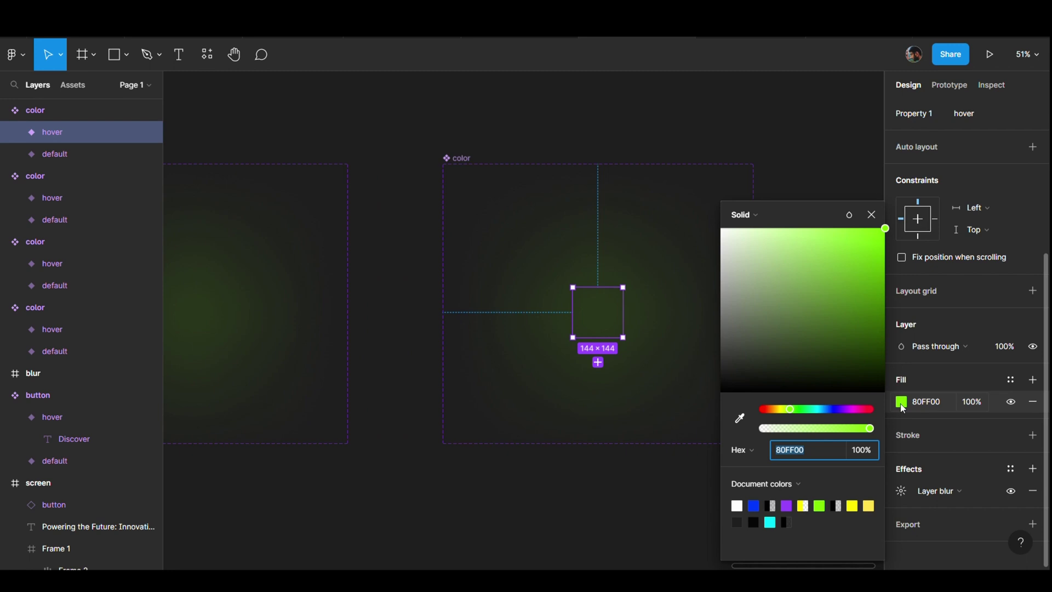
click(853, 410)
drag(848, 247, 849, 237)
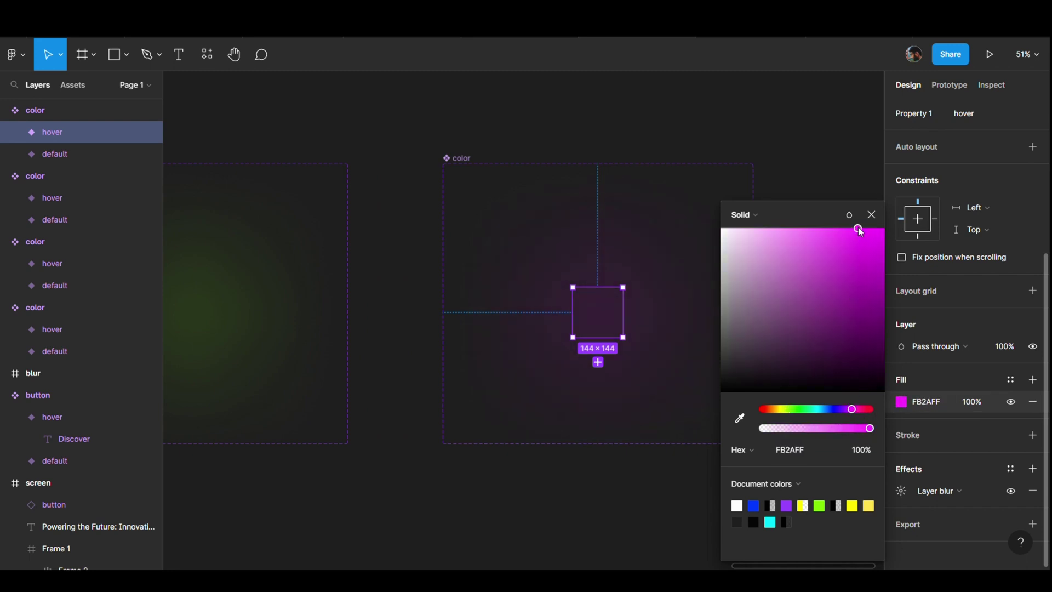
click(855, 234)
scroll(856, 235, down, 5)
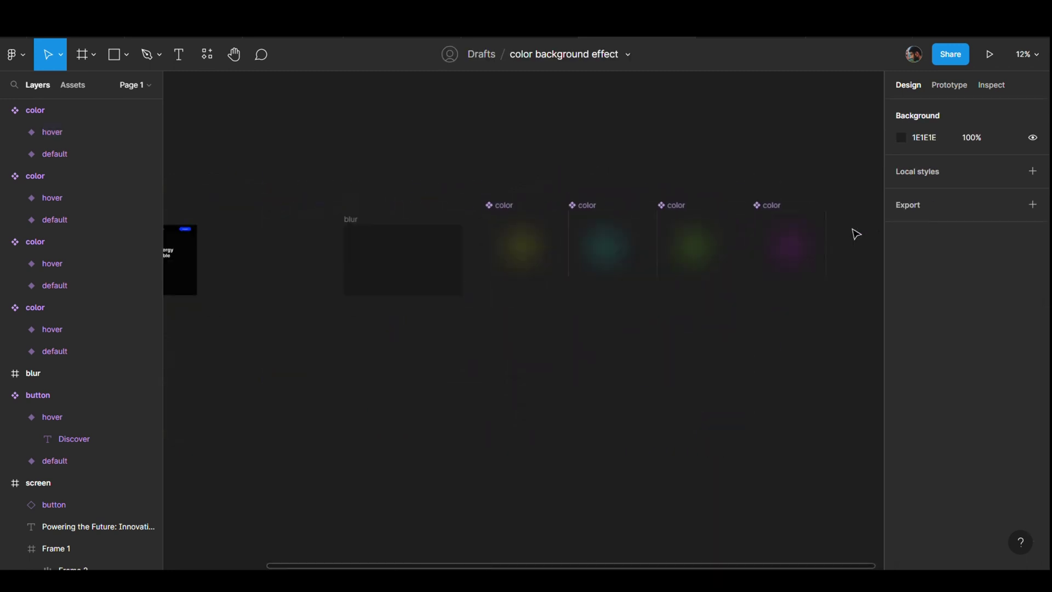
Drag two color glow instances into the blur frame.
scroll(768, 233, up, 2)
scroll(630, 231, right, 3)
scroll(493, 233, up, 2)
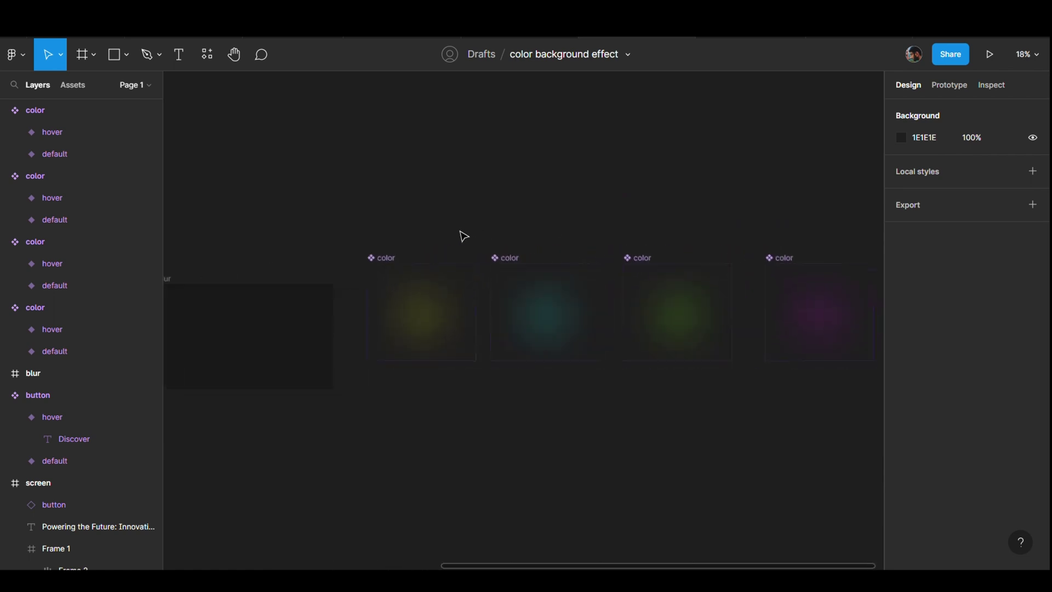
scroll(470, 211, down, 2)
scroll(630, 203, left, 3)
scroll(669, 263, up, 3)
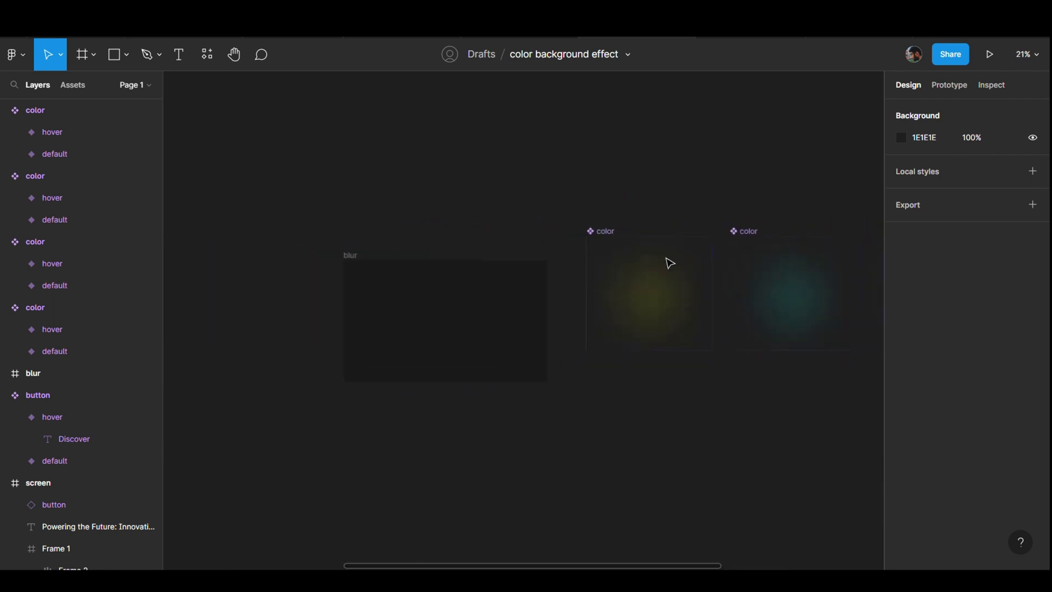
click(660, 264)
drag(660, 264, 368, 281)
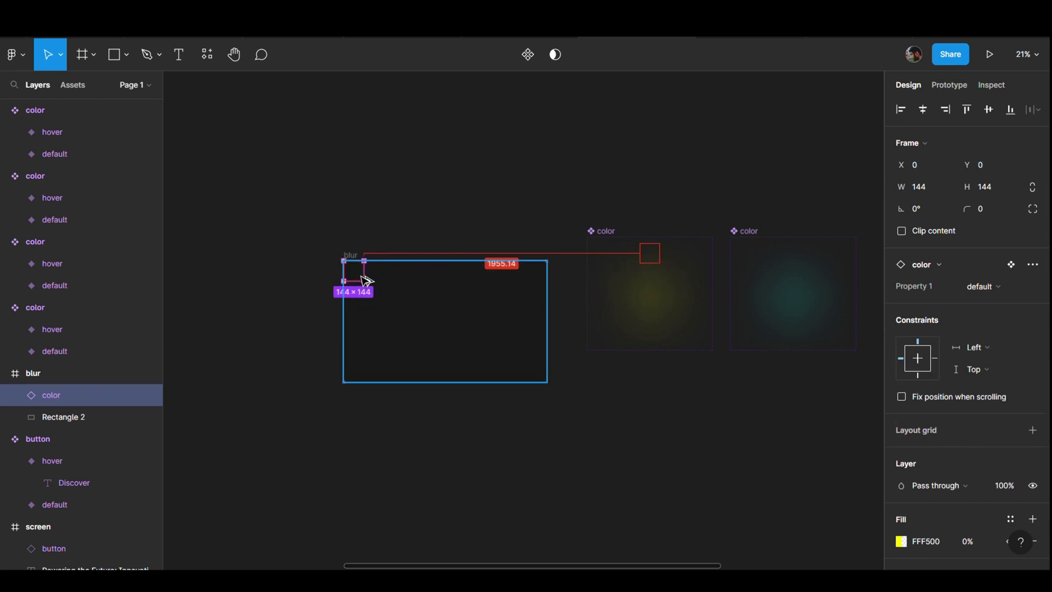
mouse_move(794, 260)
mouse_down()
mouse_move(562, 281)
mouse_move(395, 281)
mouse_up()
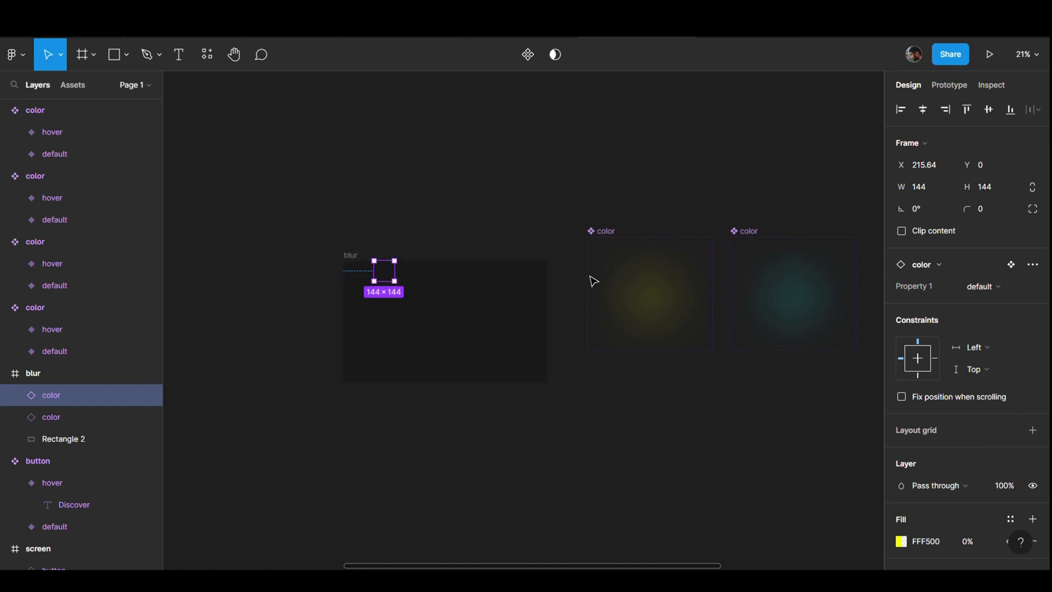
Add an instance from the third color set against the blur frame's top edge.
scroll(630, 279, right, 5)
click(775, 258)
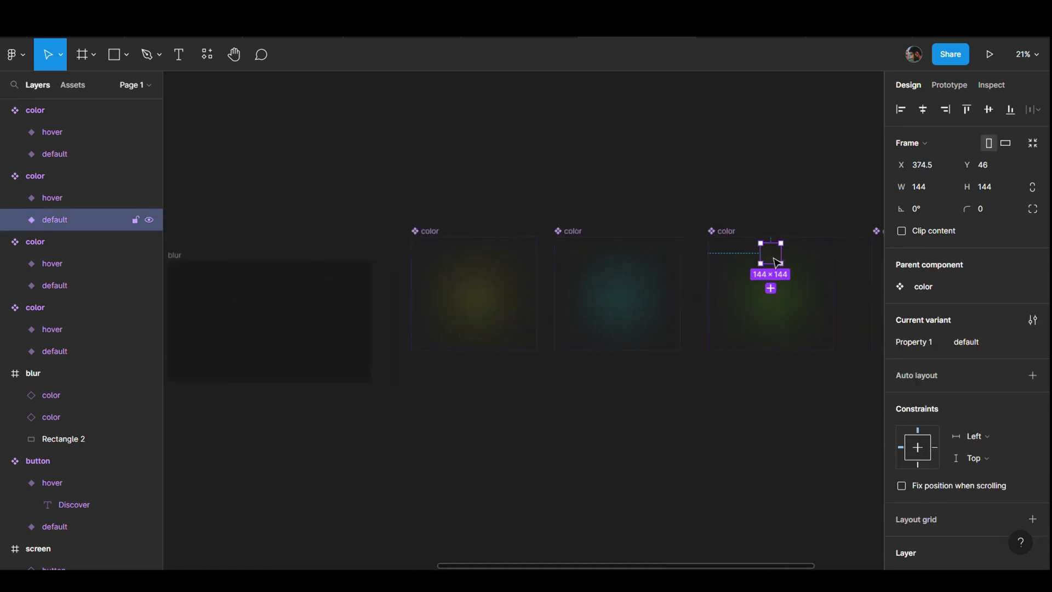
drag(778, 262, 270, 285)
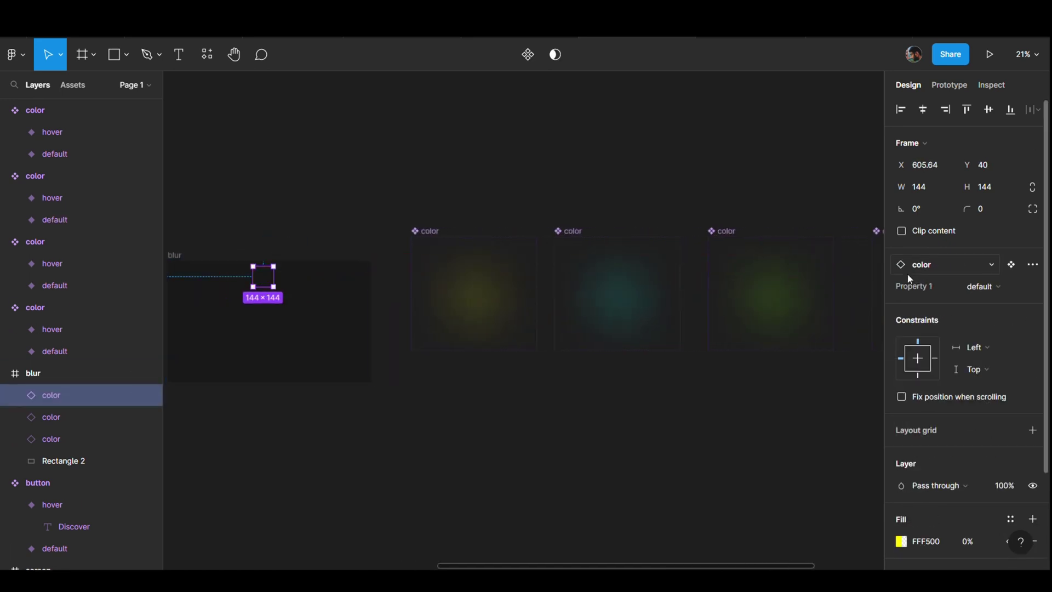
scroll(767, 277, left, 10)
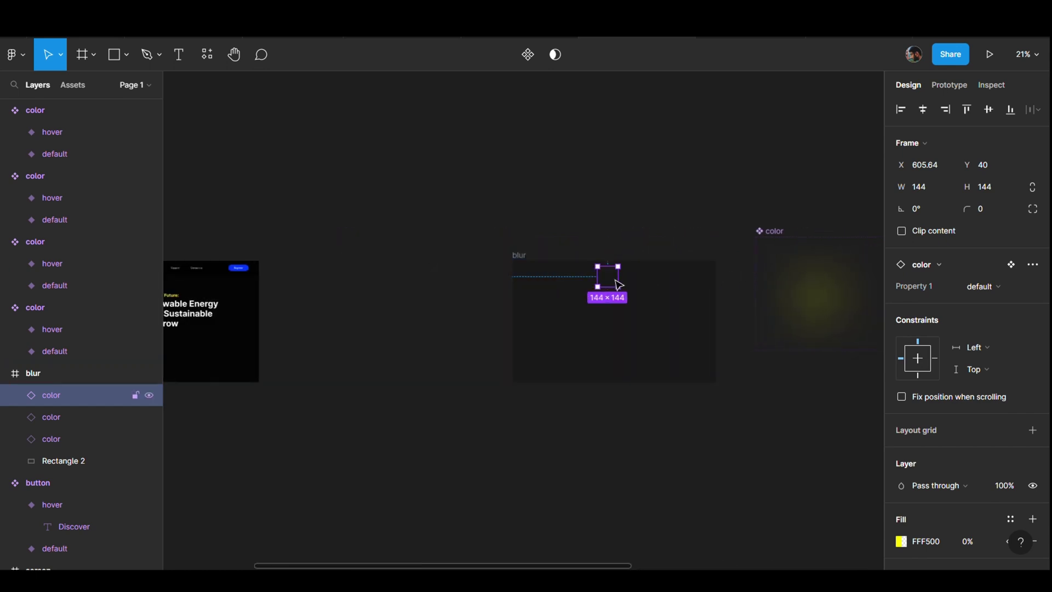
drag(615, 282, 592, 281)
Add a purple color instance and snap it to the frame's top edge at Y 0.
scroll(614, 277, right, 8)
scroll(615, 276, right, 4)
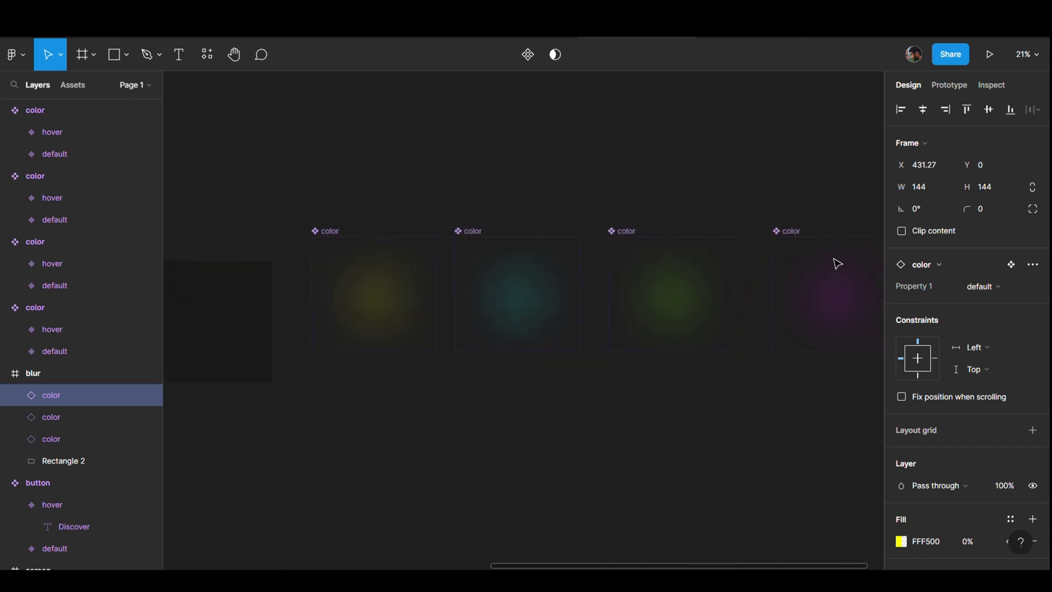
click(847, 263)
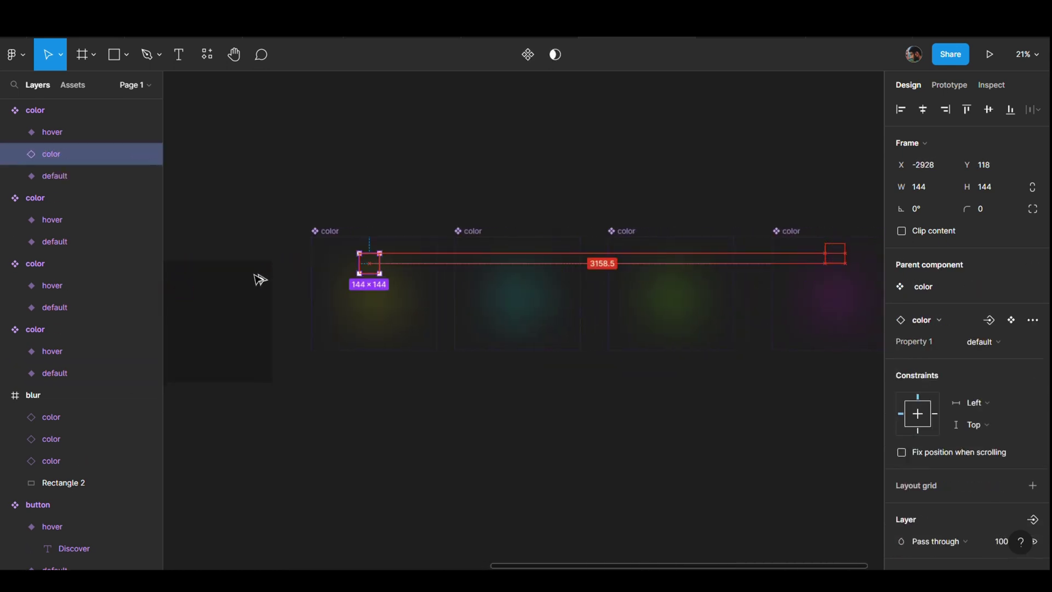
drag(831, 265, 246, 288)
scroll(581, 255, left, 8)
scroll(509, 283, up, 5)
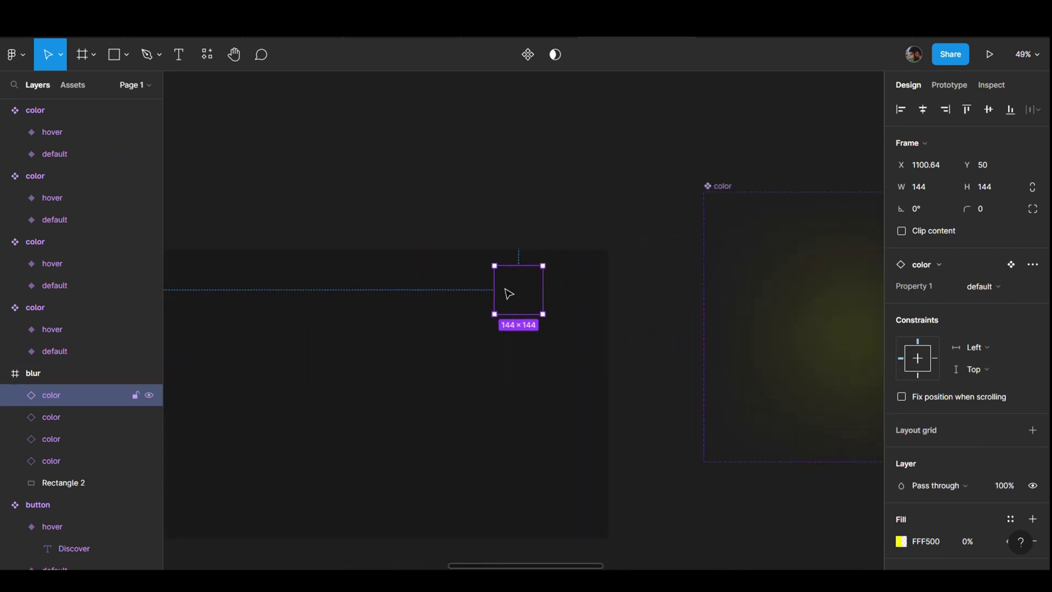
drag(508, 294, 319, 284)
scroll(481, 286, left, 6)
scroll(664, 283, up, 3)
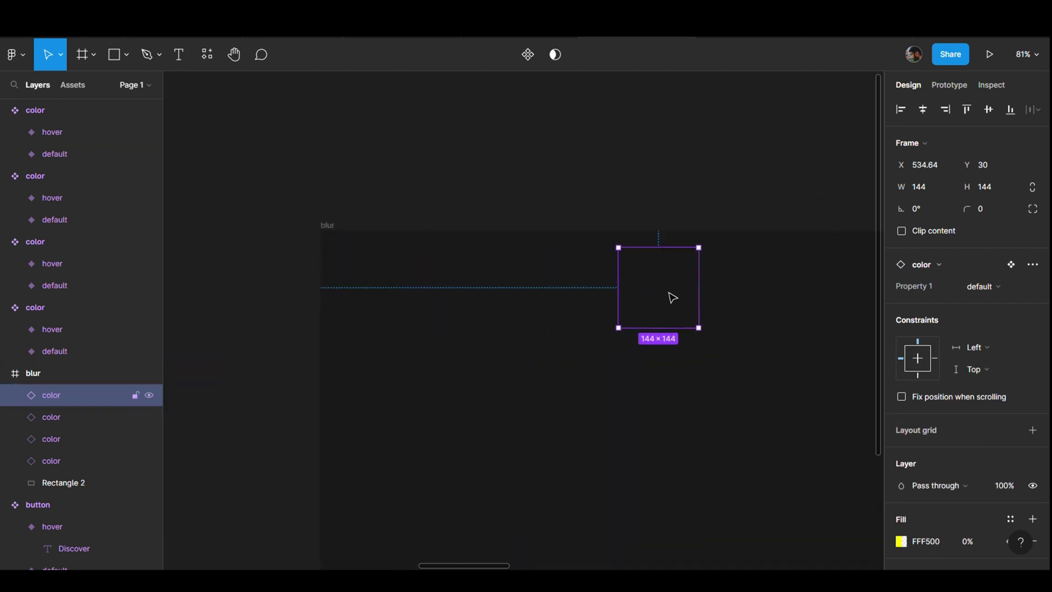
mouse_move(672, 298)
mouse_down()
mouse_move(625, 278)
mouse_move(696, 280)
mouse_move(678, 280)
mouse_up()
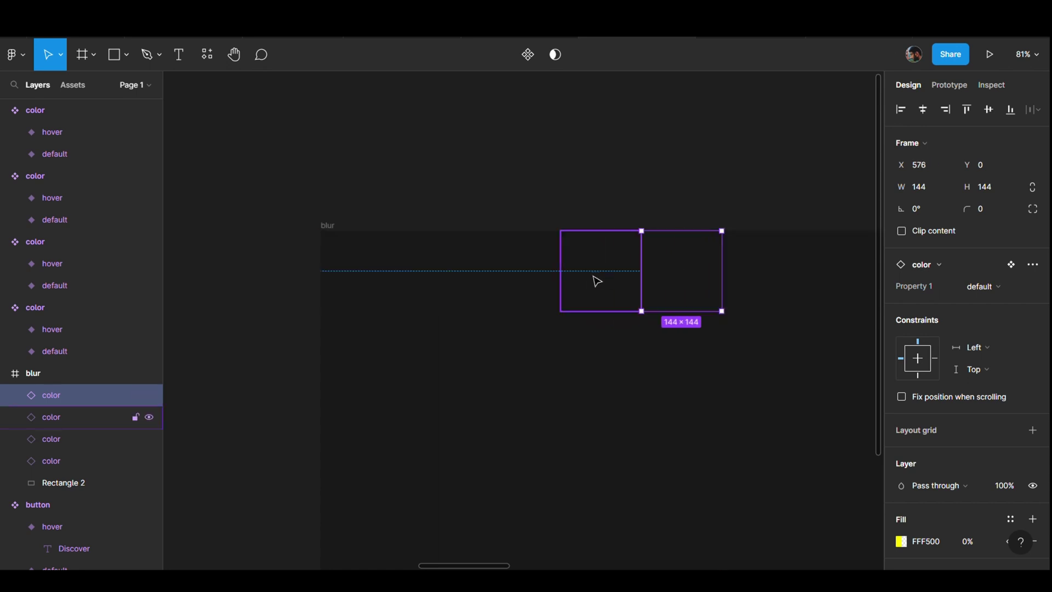
Select the four color instances and set their spacing to 0.
shift+click(594, 277)
shift+click(488, 282)
shift+click(376, 289)
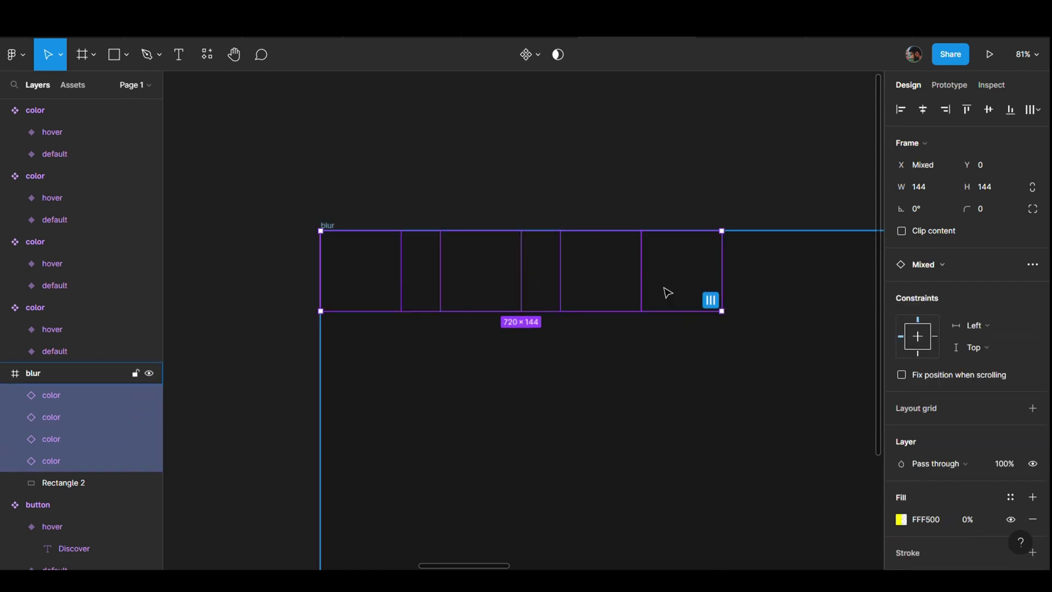
click(717, 305)
click(928, 254)
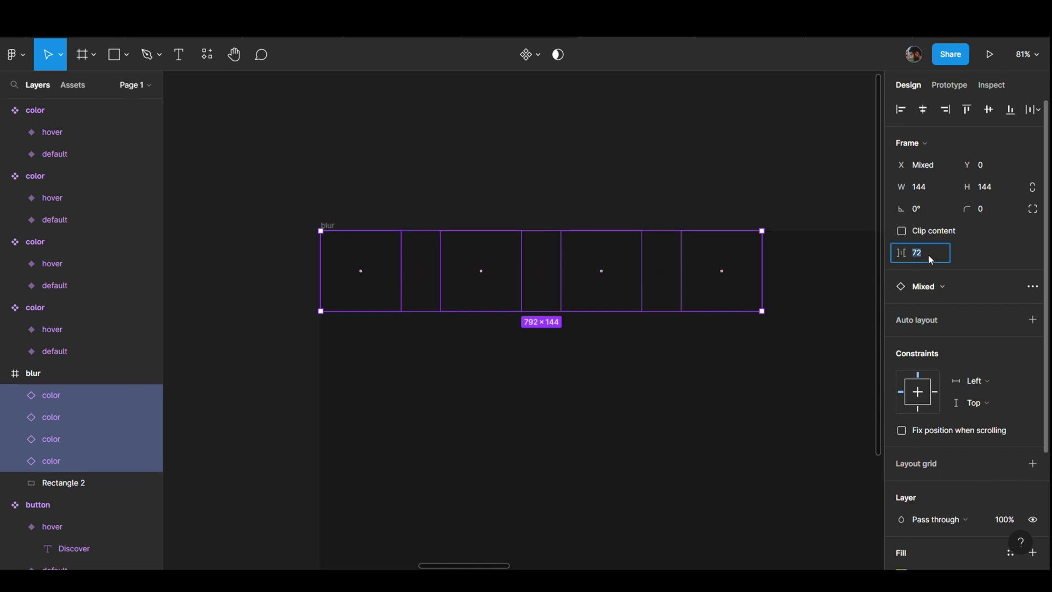
text(0)
key(Return)
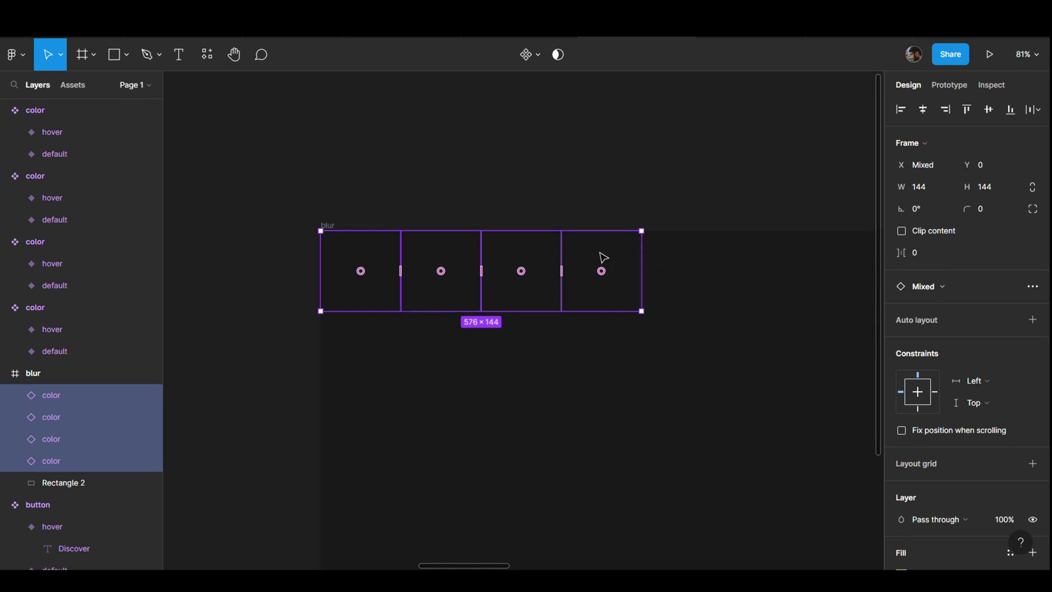
Duplicate the instances rightward to build a row of ten across the frame.
ctrl+scroll(608, 258, down, 5)
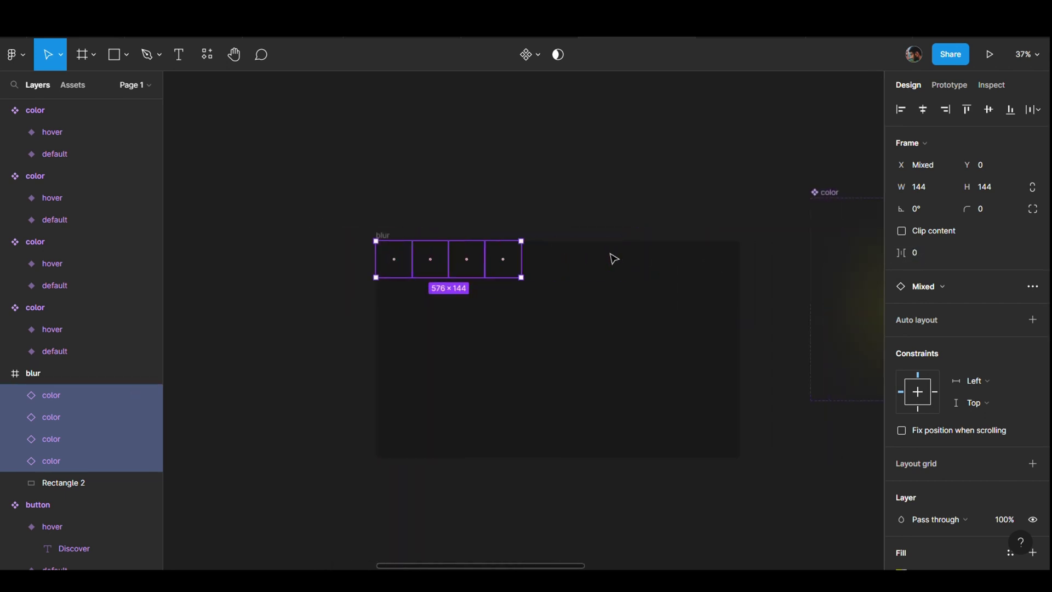
scroll(614, 258, right, 2)
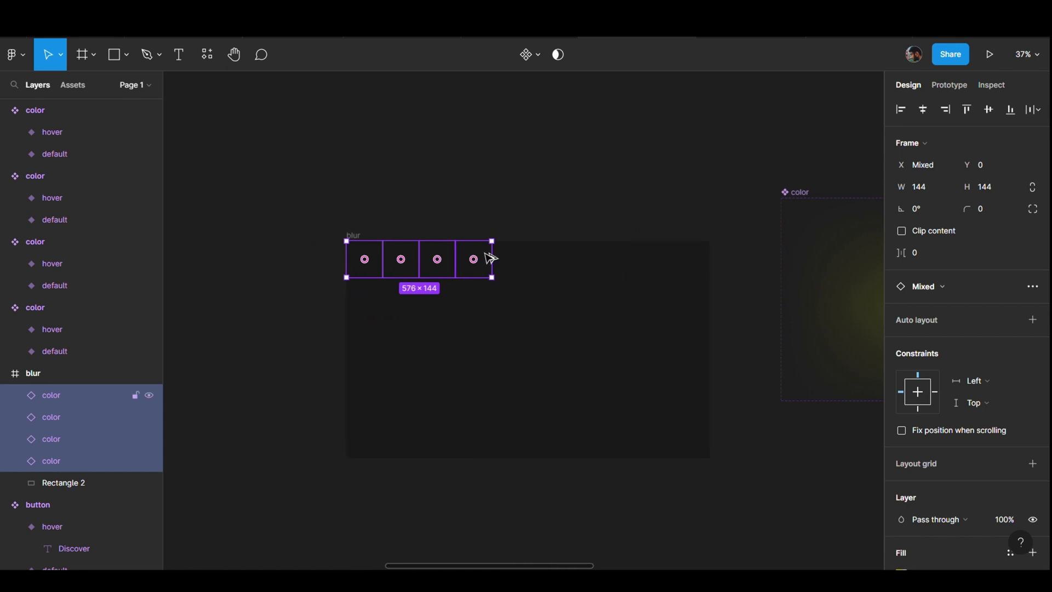
alt+drag(492, 259, 637, 258)
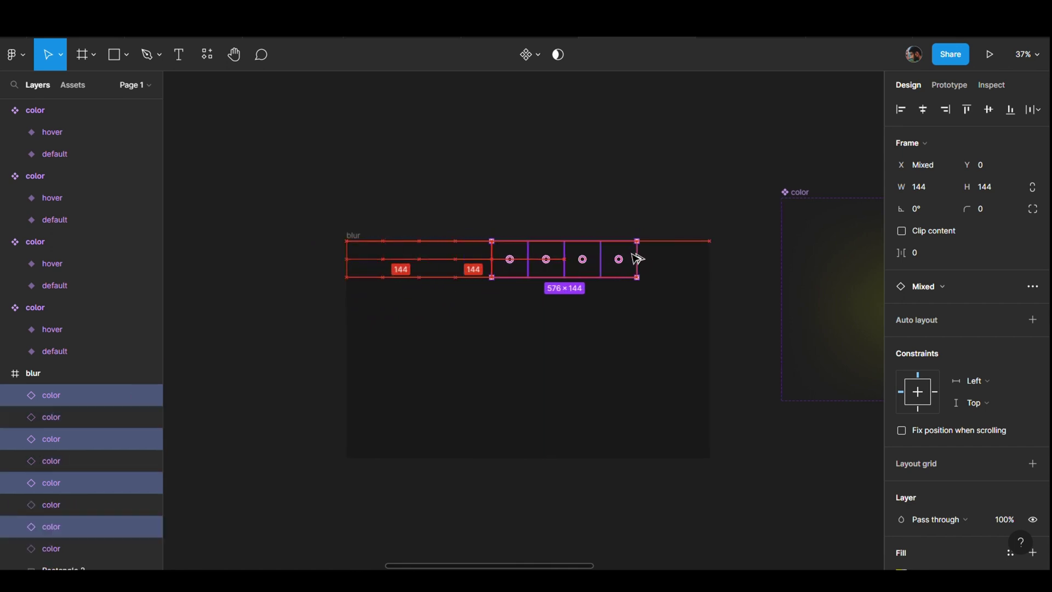
click(553, 257)
shift+click(514, 257)
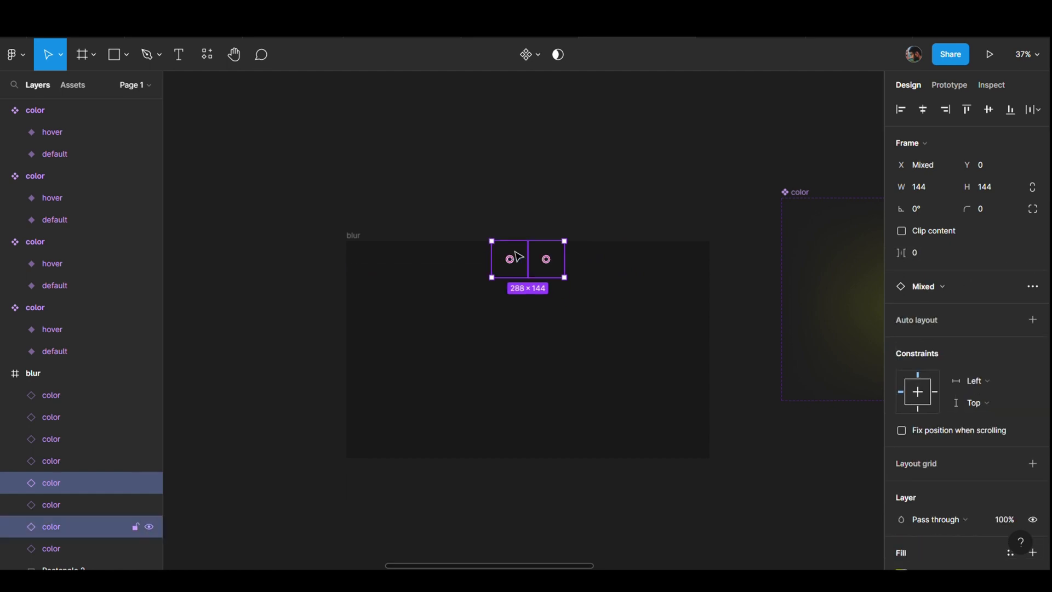
drag(553, 256, 696, 257)
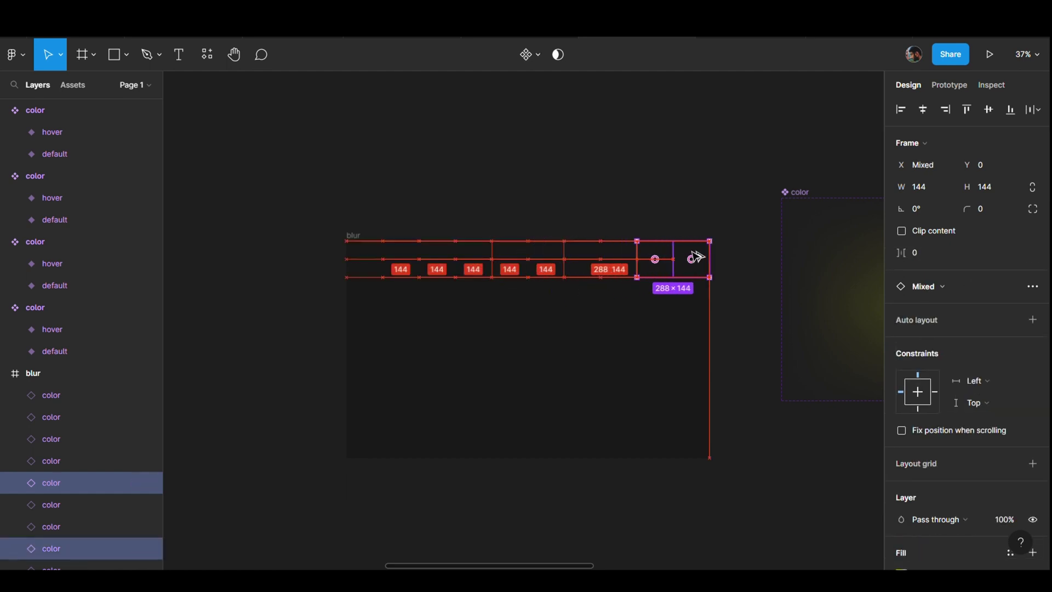
Select all ten instances and copy the row downward to fill the blur frame.
click(734, 255)
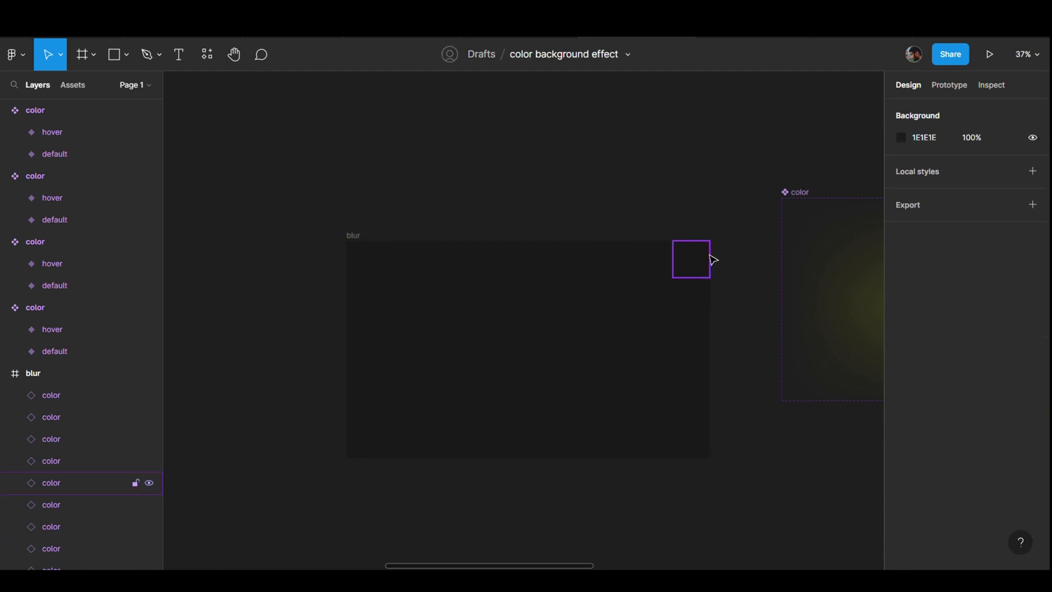
click(707, 259)
shift+click(655, 259)
shift+click(618, 259)
shift+click(581, 259)
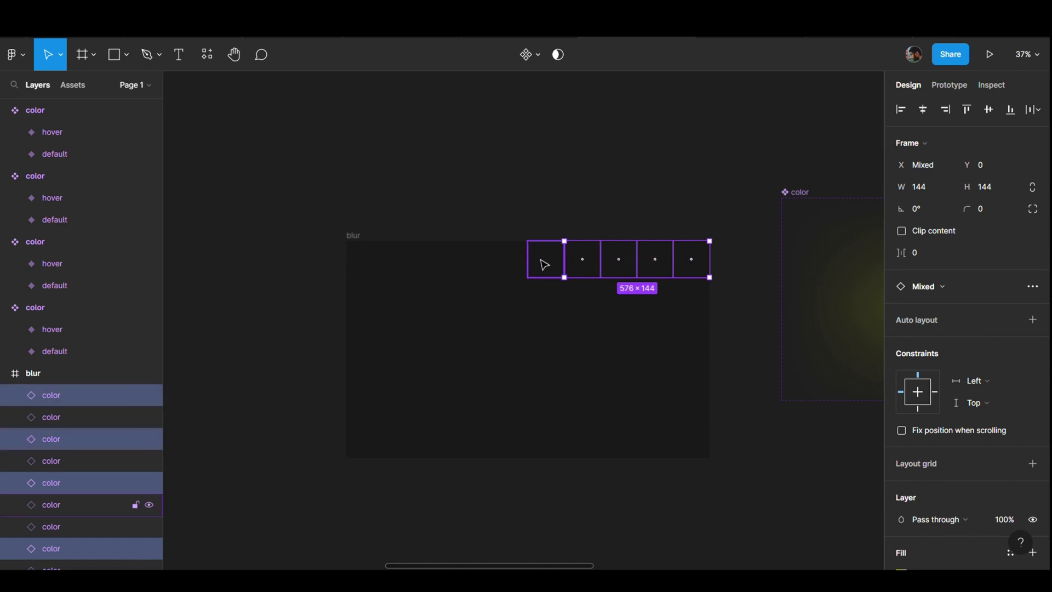
shift+click(546, 259)
shift+click(509, 267)
shift+click(475, 270)
shift+click(439, 271)
shift+click(401, 271)
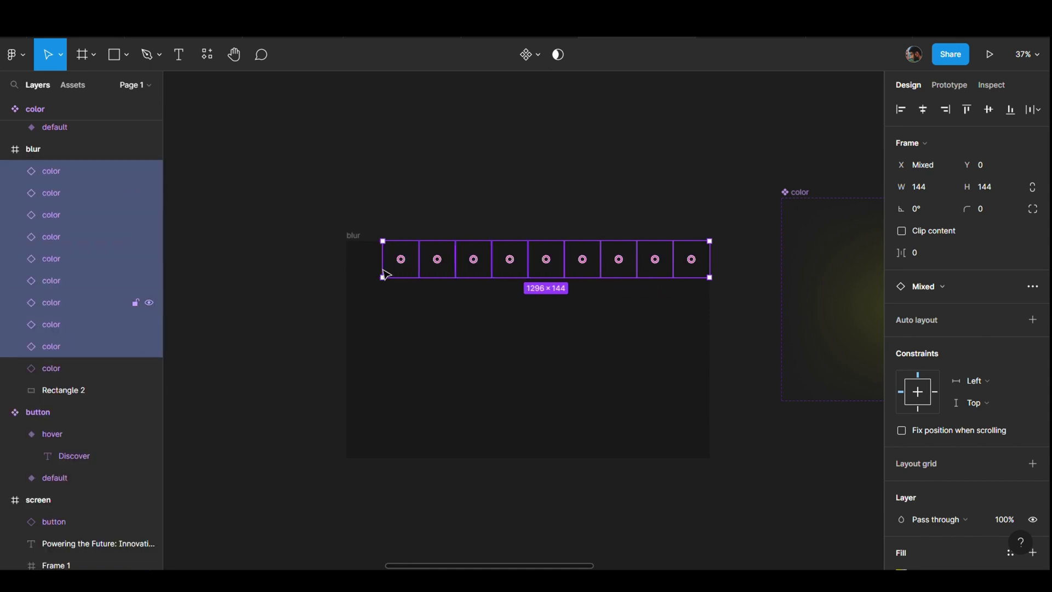
shift+click(364, 271)
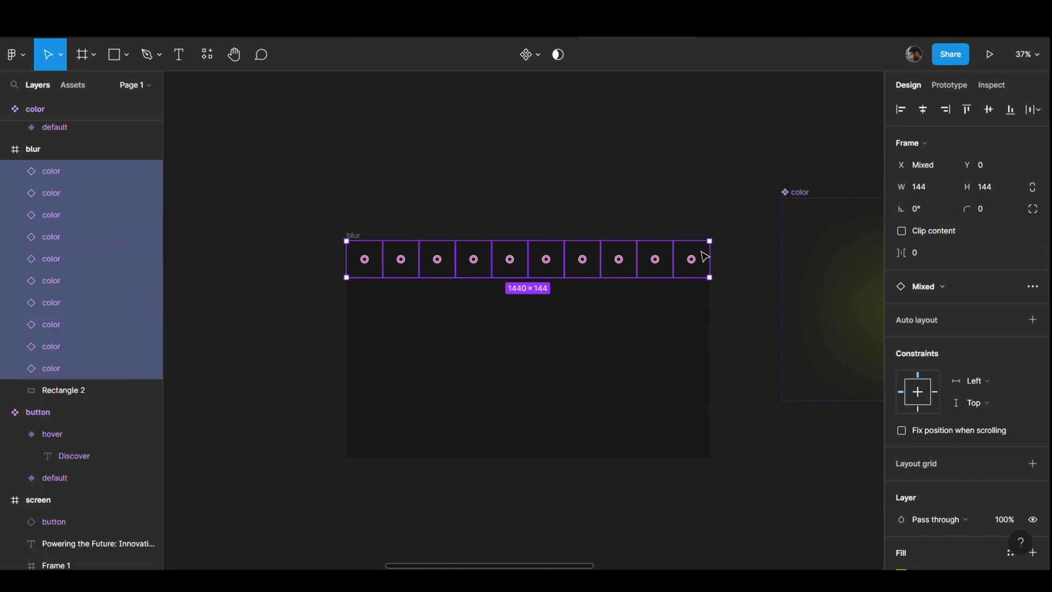
drag(706, 258, 713, 439)
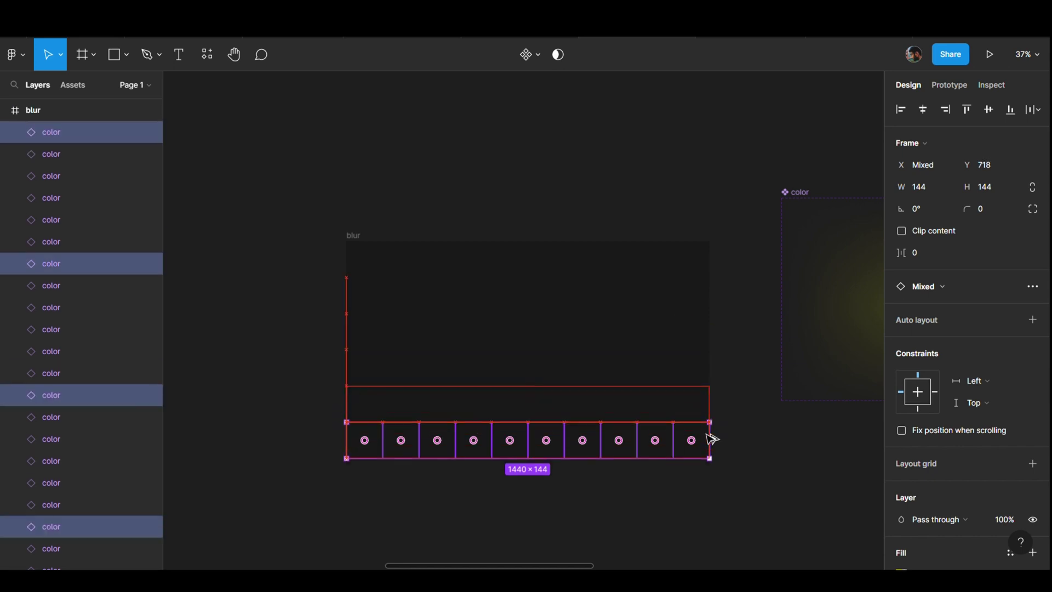
click(737, 427)
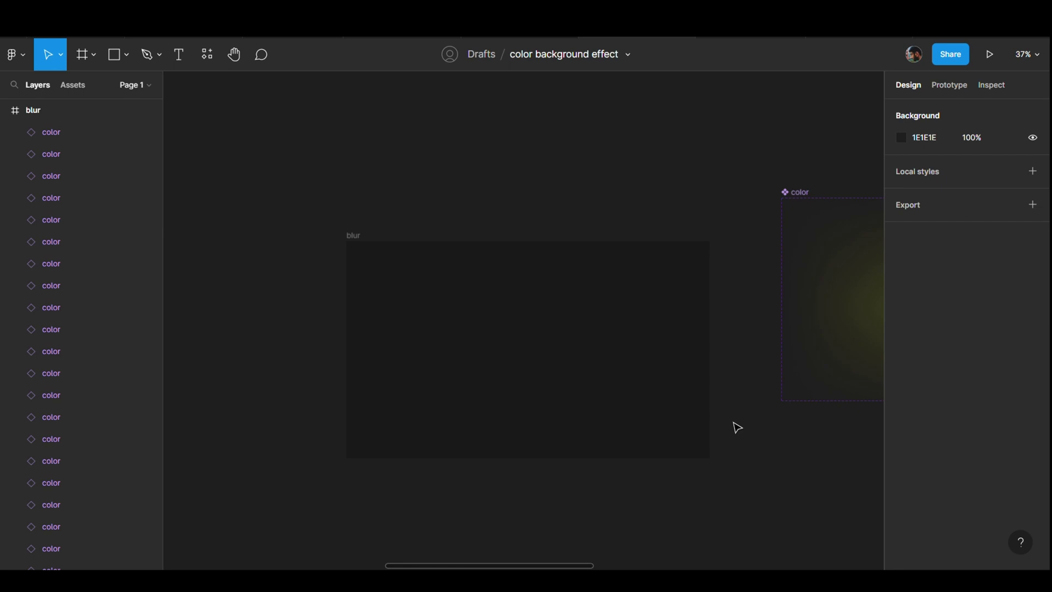
Select the blur frame and set its black colour to 0% opacity.
scroll(624, 165, down, 5)
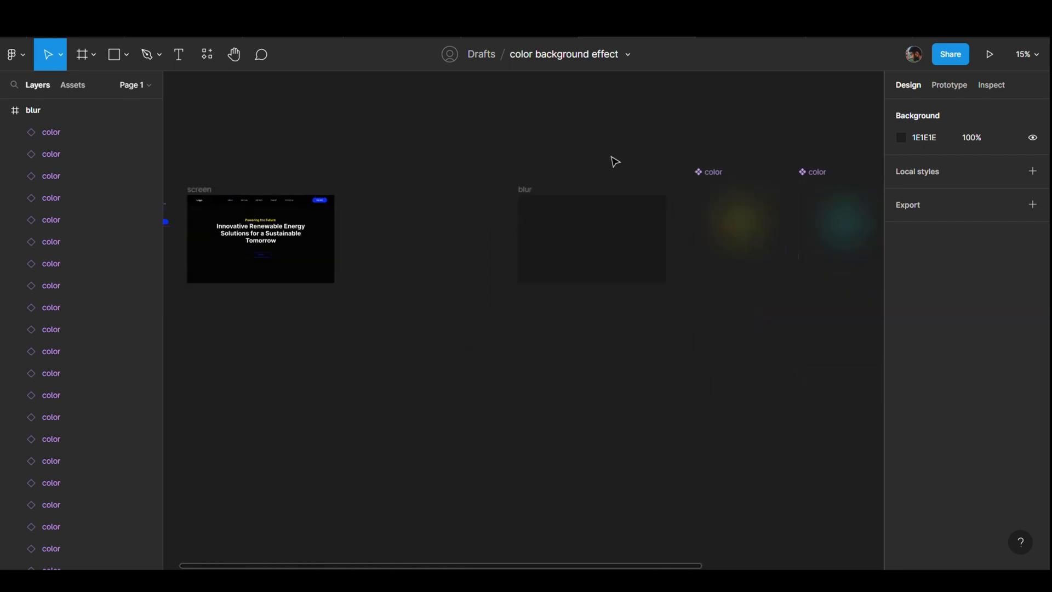
drag(541, 190, 521, 166)
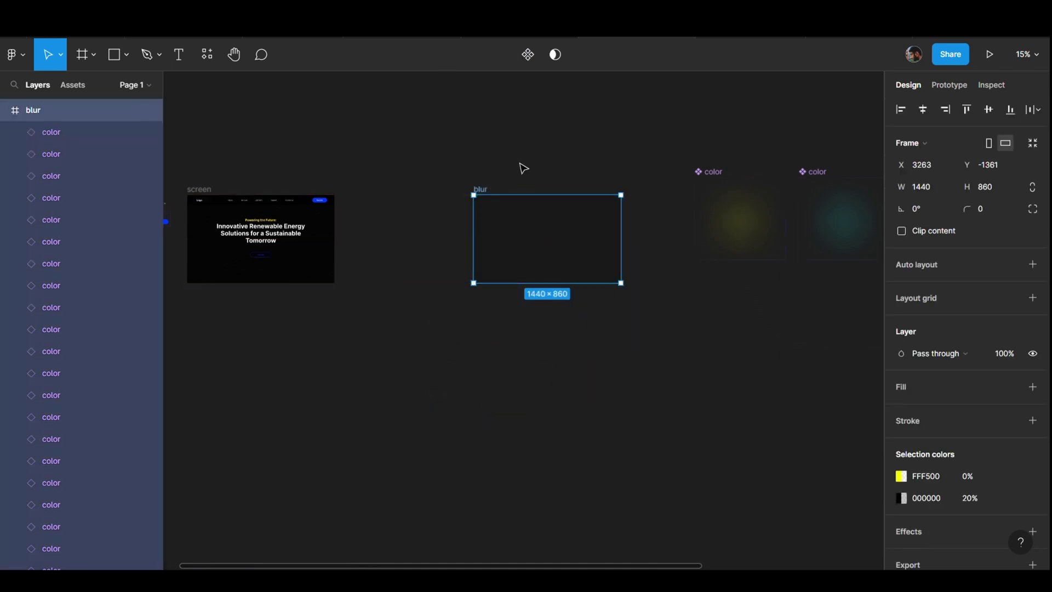
scroll(537, 161, left, 3)
scroll(537, 161, left, 3)
scroll(686, 174, right, 4)
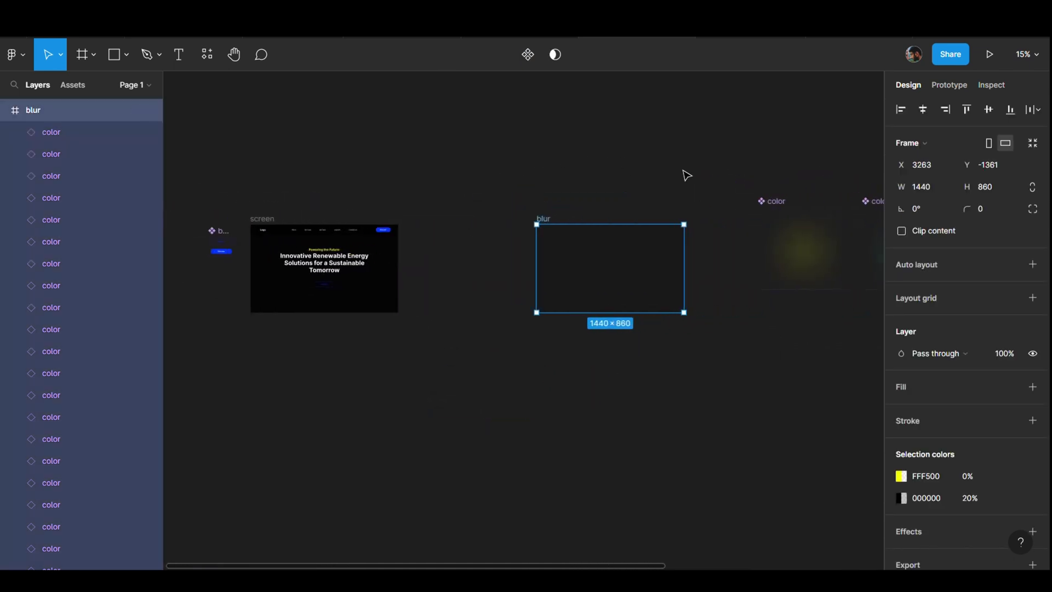
click(982, 500)
text(0)
key(Return)
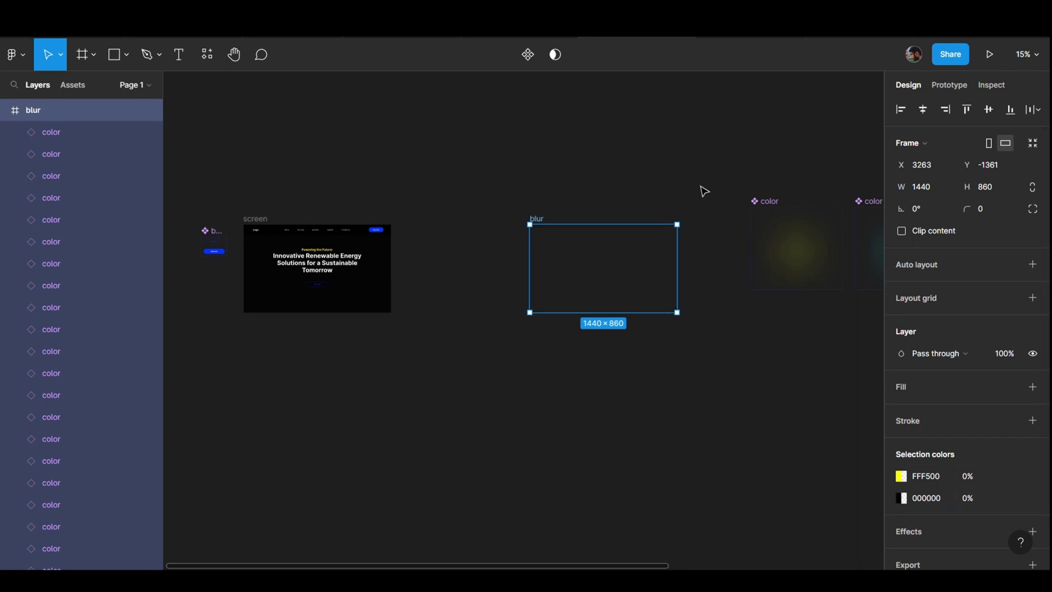
Align the blur frame left and top inside the screen frame, then collapse its layers.
scroll(704, 190, left, 3)
mouse_move(83, 110)
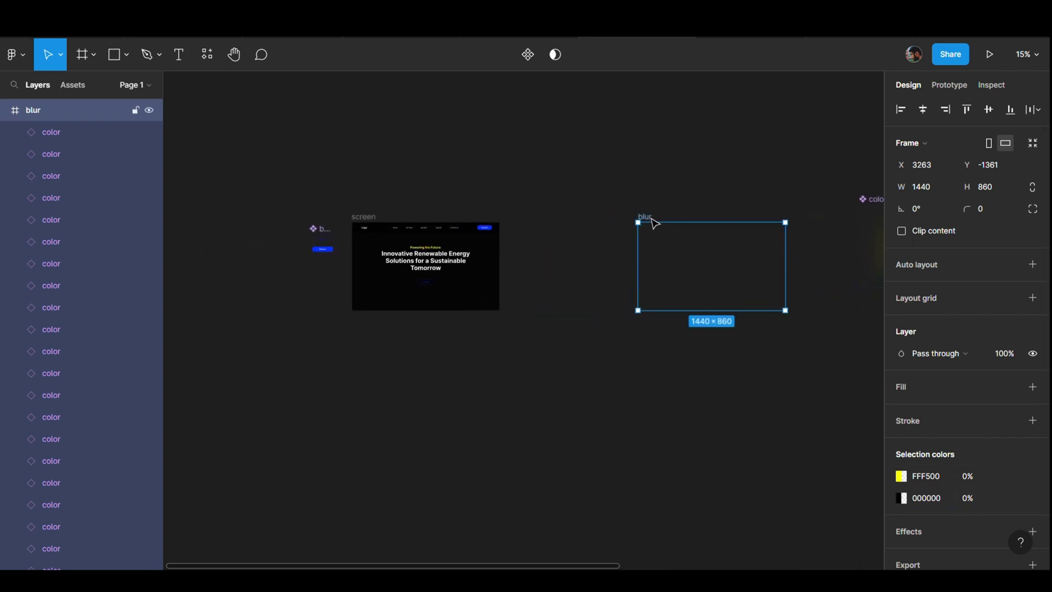
drag(655, 224, 366, 257)
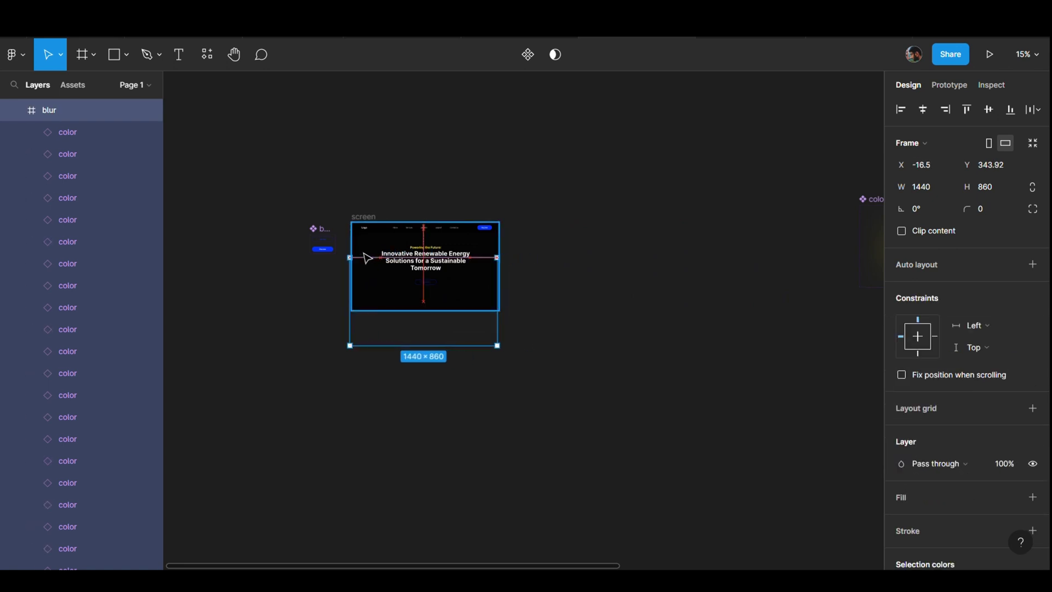
click(923, 109)
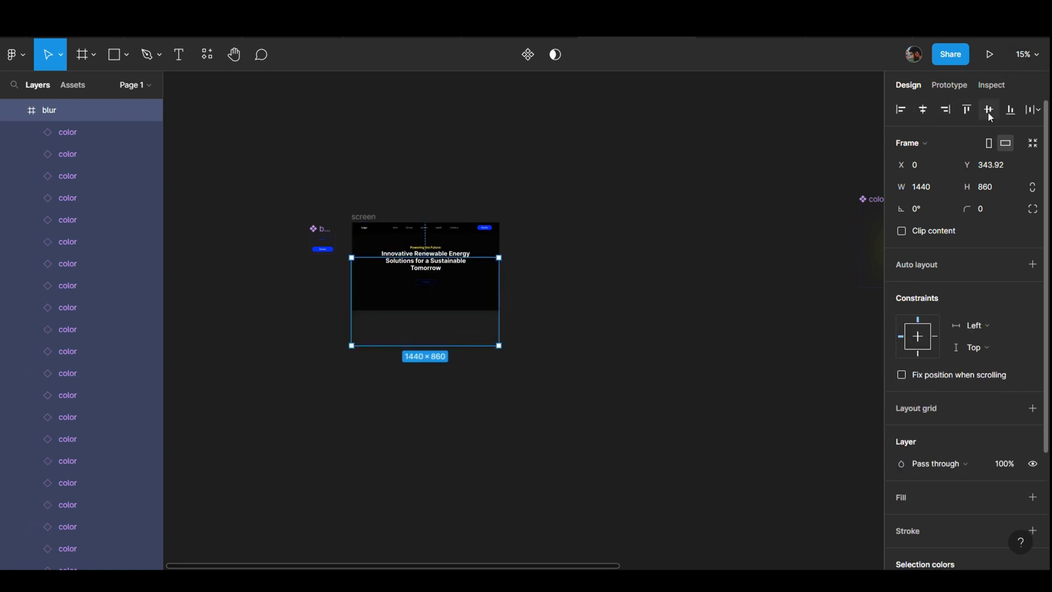
click(989, 109)
scroll(657, 186, left, 3)
scroll(669, 172, left, 5)
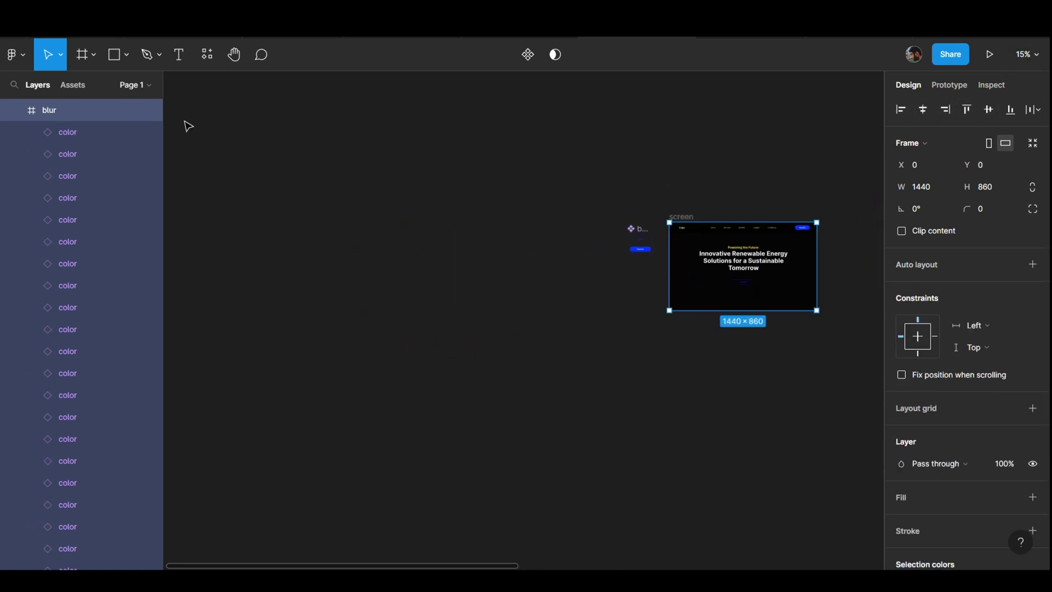
click(15, 112)
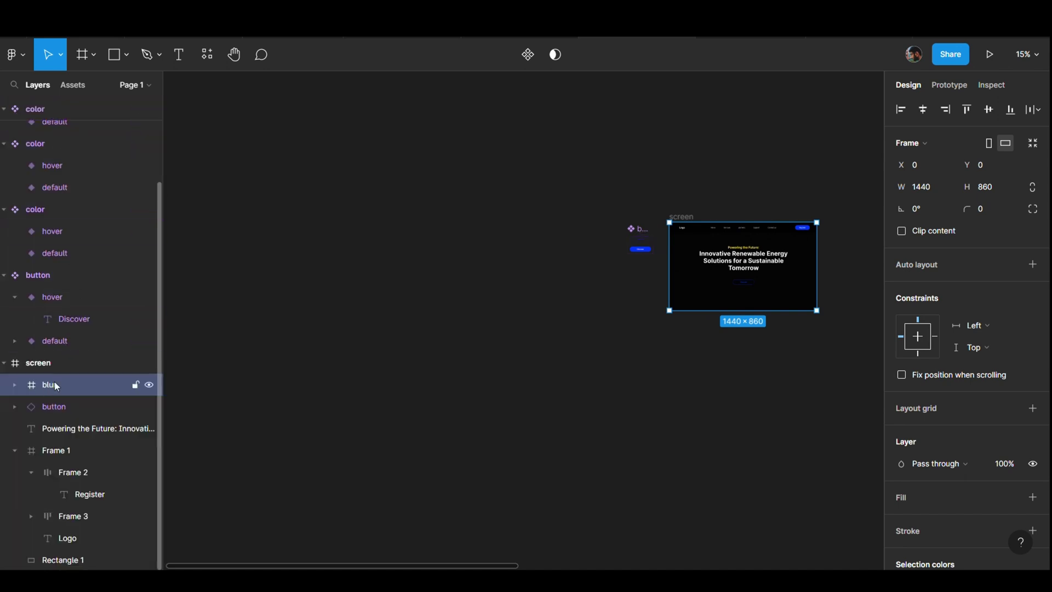
Move blur below the hero text and rename Frame 1 to 'header'.
mouse_move(70, 385)
drag(70, 389, 64, 420)
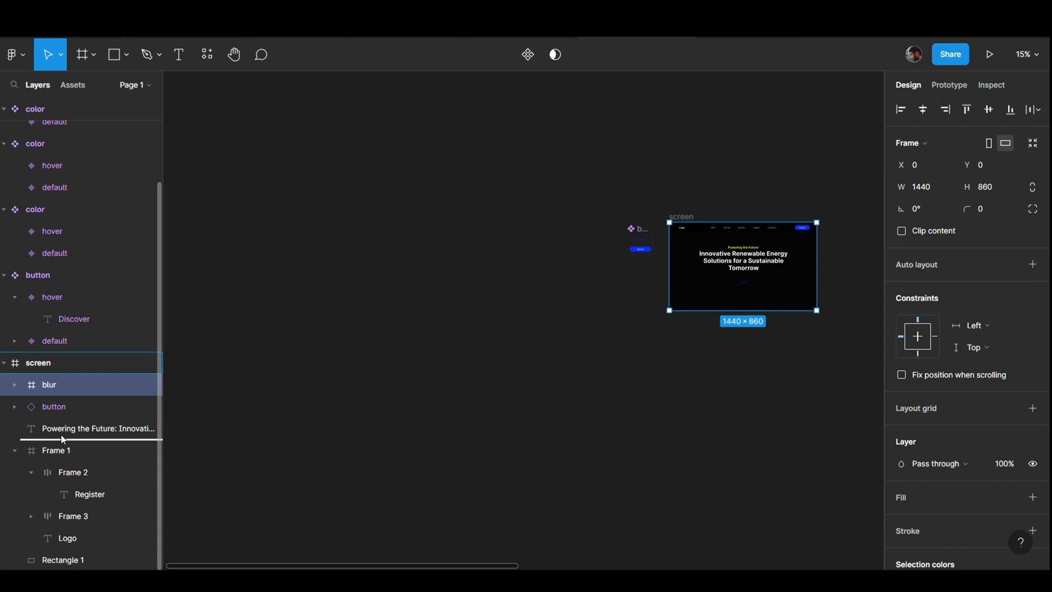
drag(63, 439, 61, 441)
click(60, 449)
double_click(60, 449)
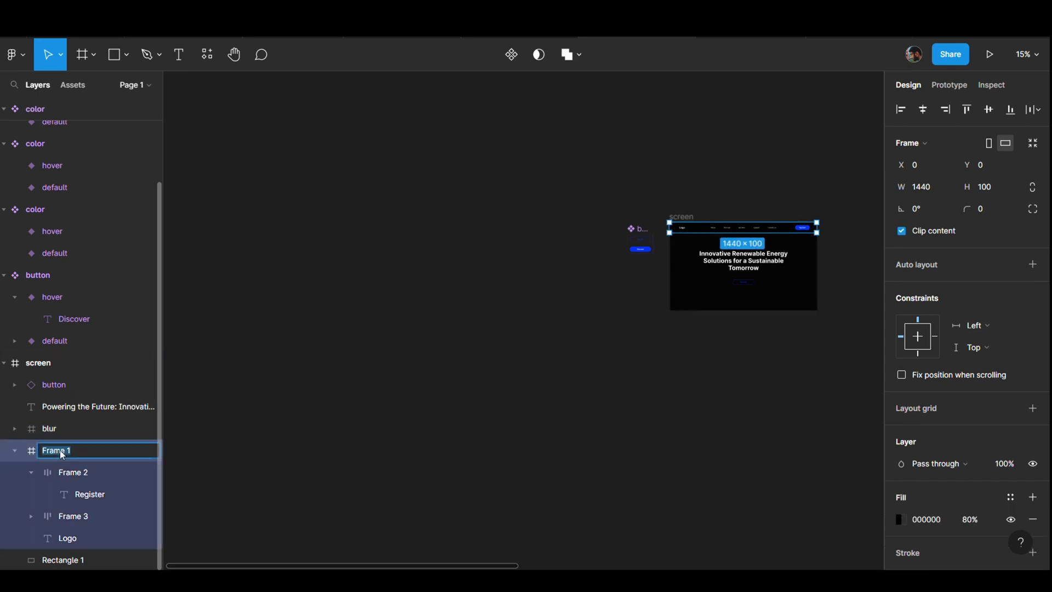
text(heade)
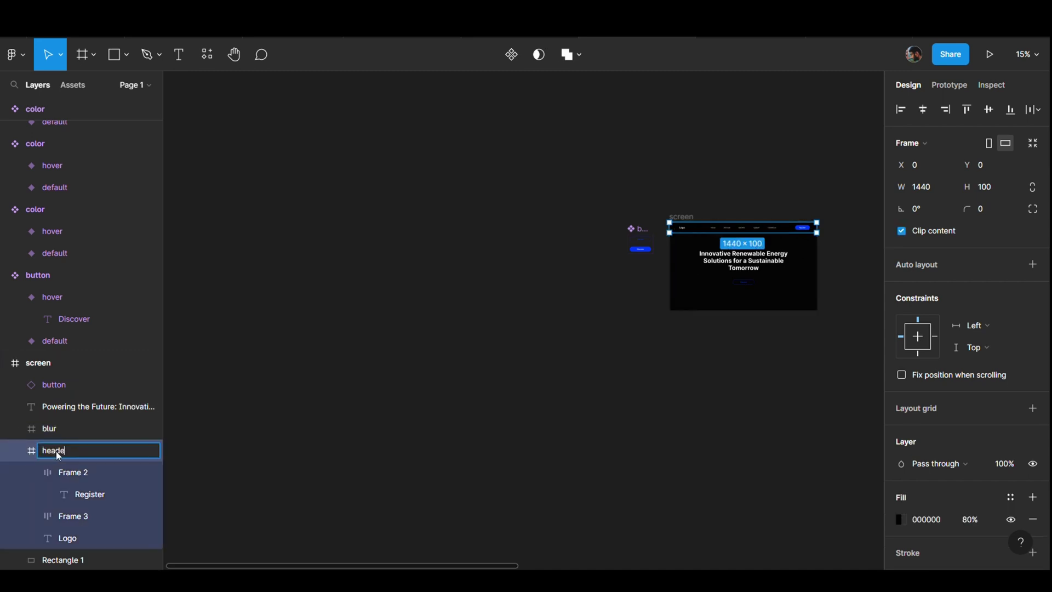
text(r)
click(329, 270)
Place the blur layer directly beneath the header in the layer stack.
click(46, 427)
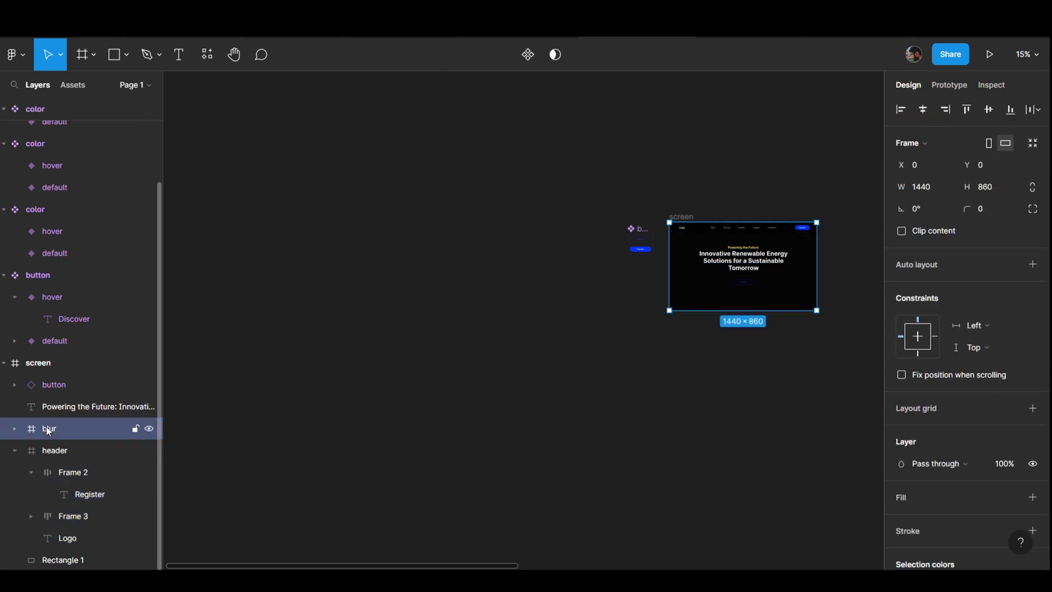
click(15, 451)
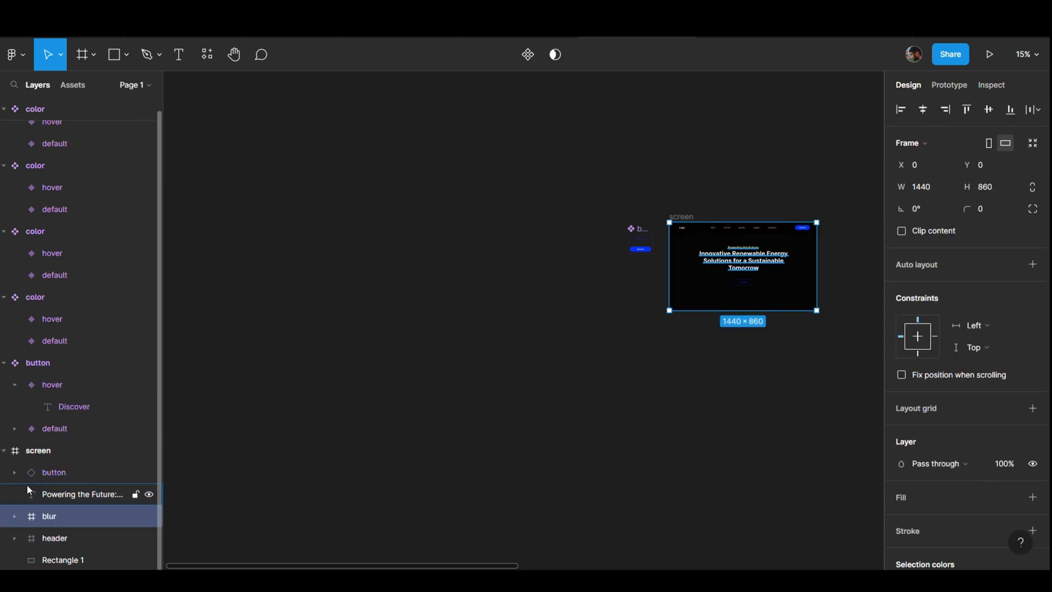
click(42, 539)
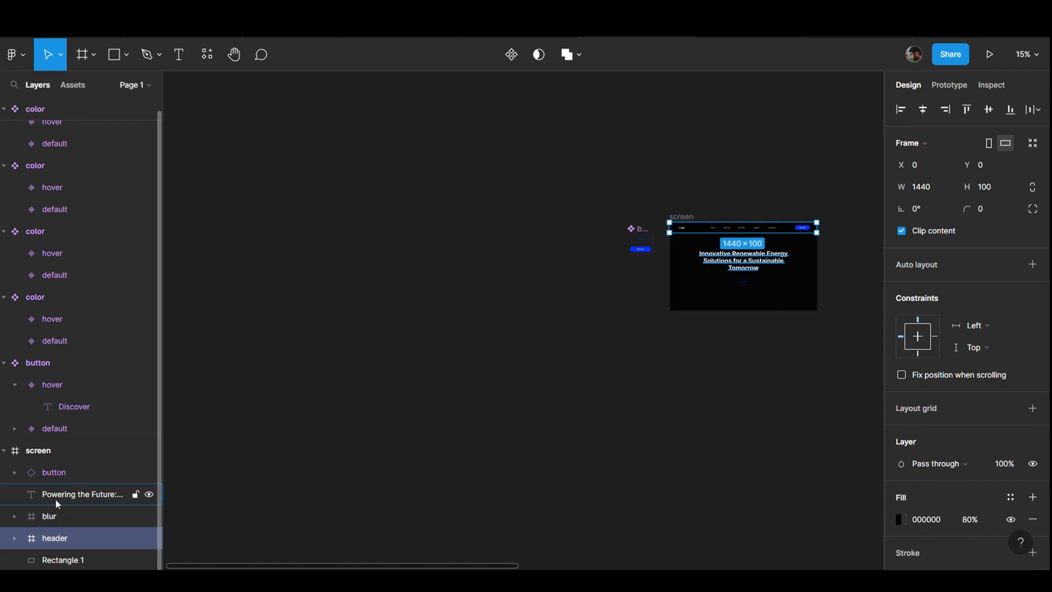
drag(55, 515, 65, 553)
click(405, 386)
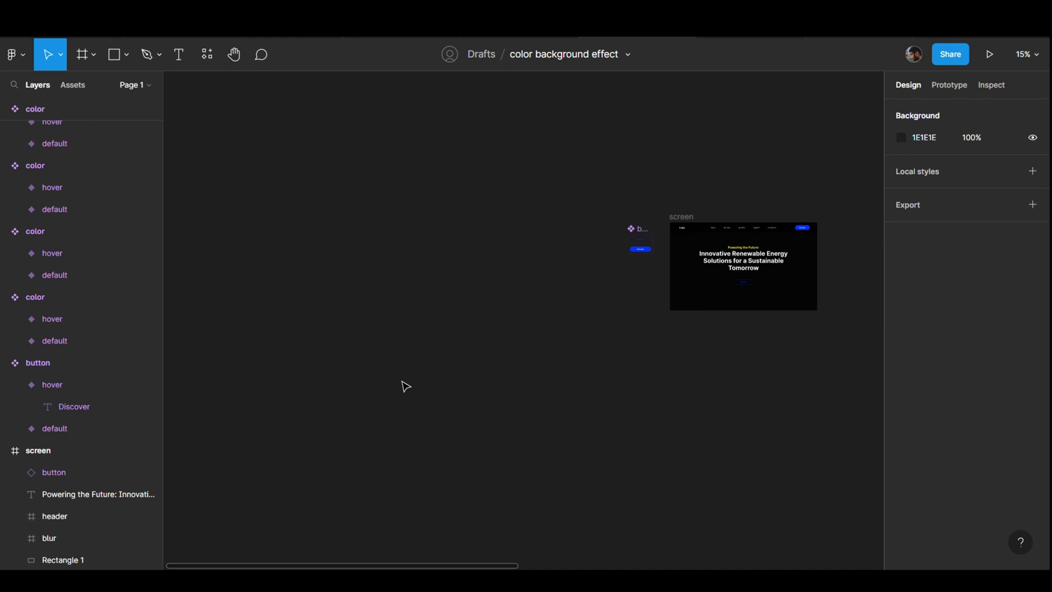
Preview the landing page full-screen, then select the header frame.
click(989, 54)
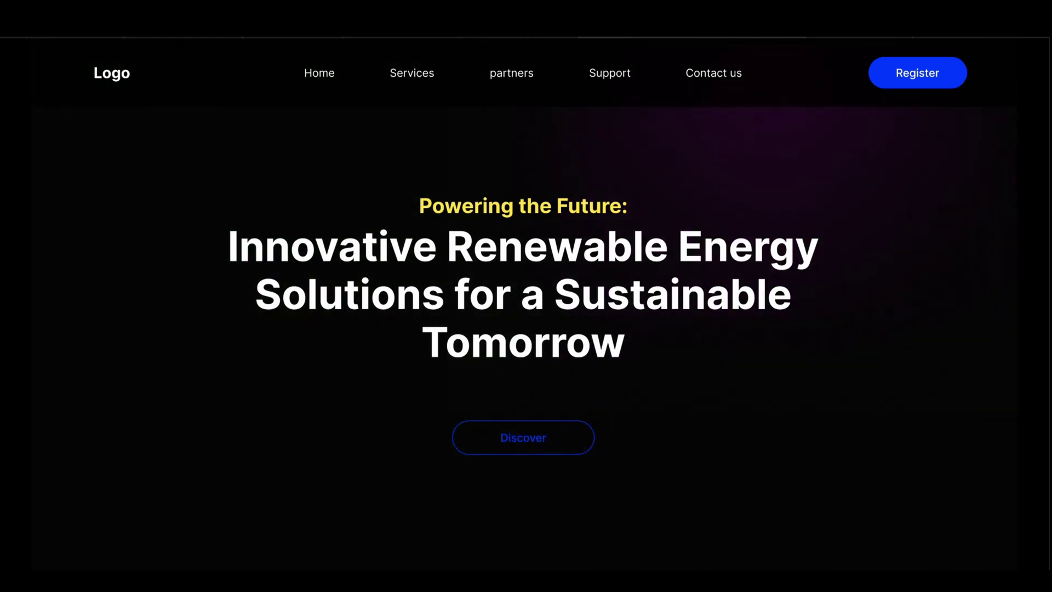
key(Escape)
click(636, 240)
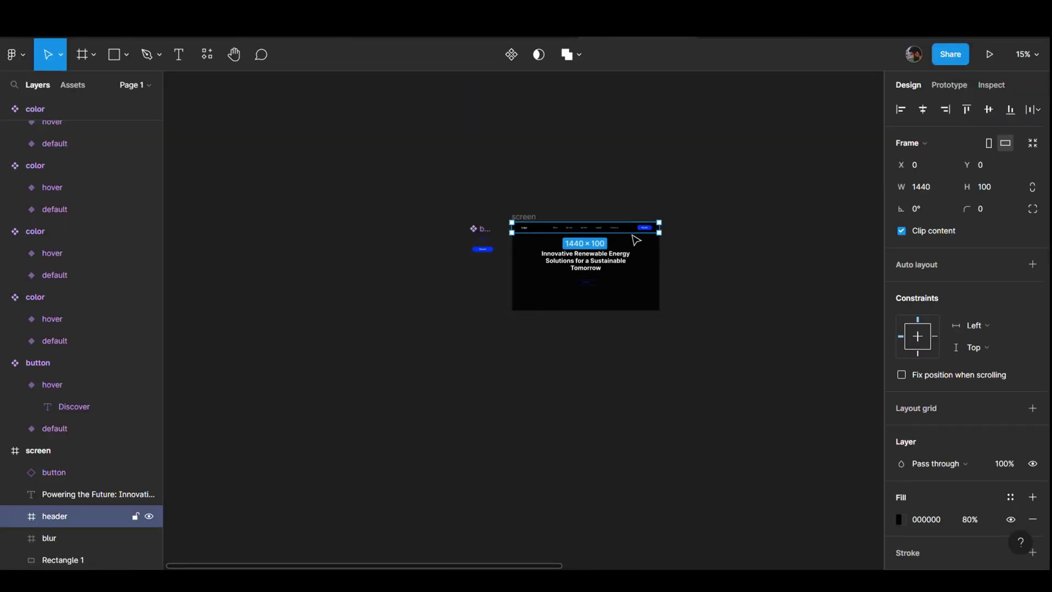
scroll(633, 237, up, 5)
Lower the header's black fill opacity from 80% to 60%.
click(972, 520)
text(60)
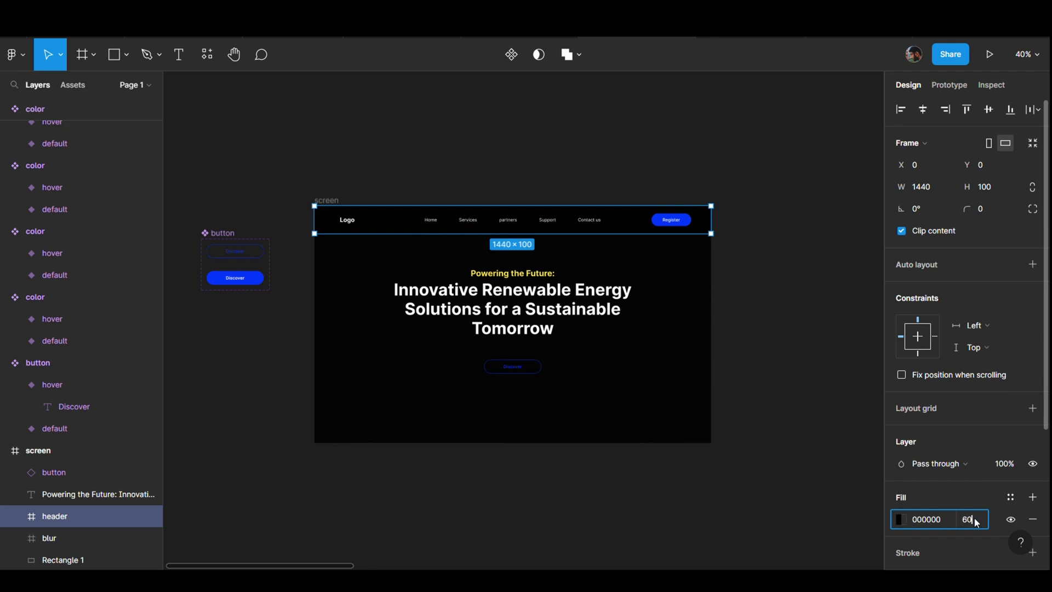
key(Return)
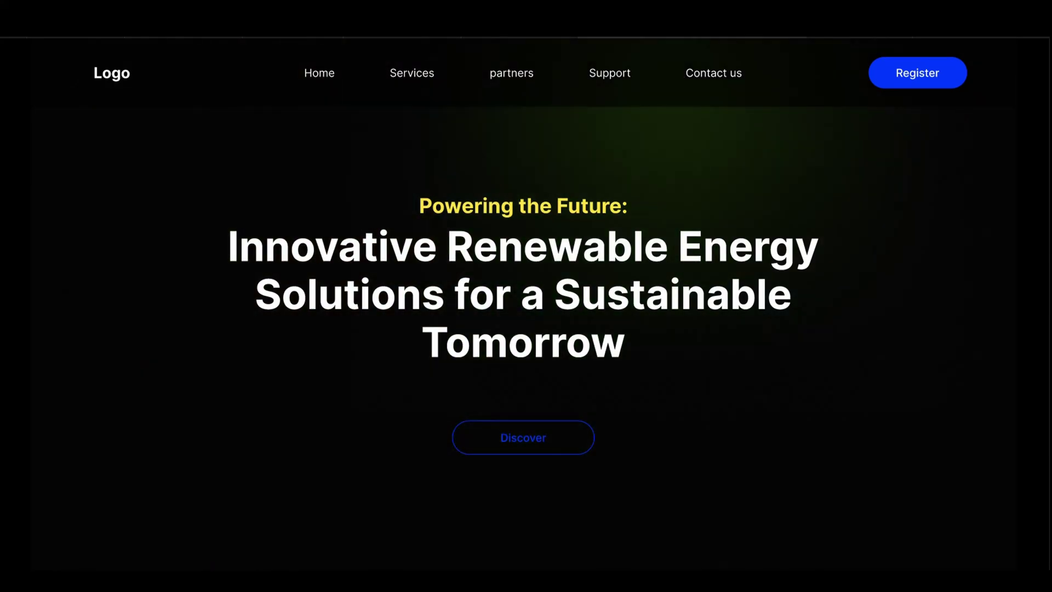
key(Escape)
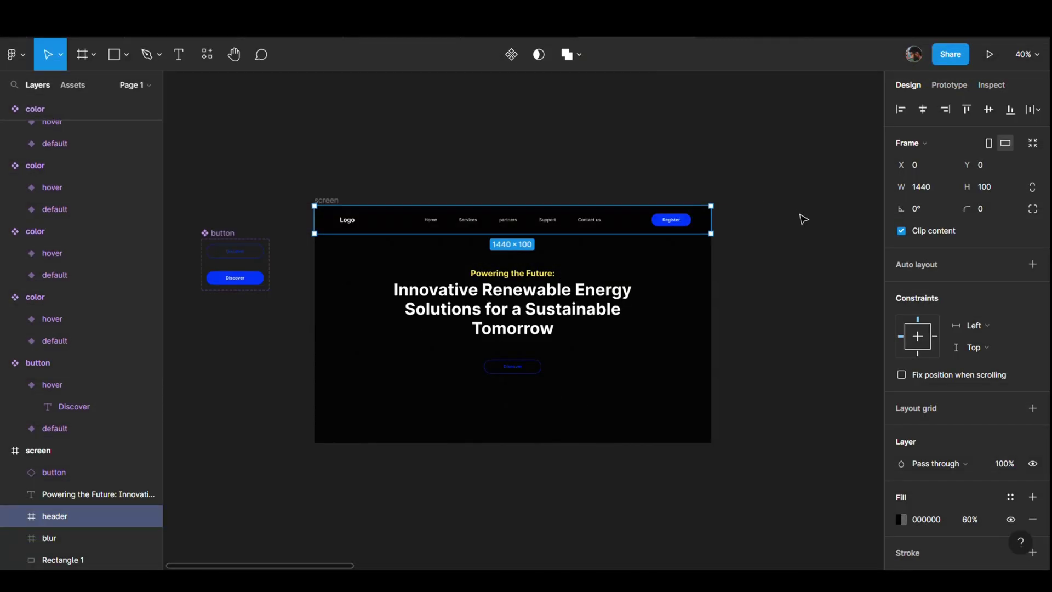
Move Rectangle 1 above the blur layer and preview the page.
click(74, 540)
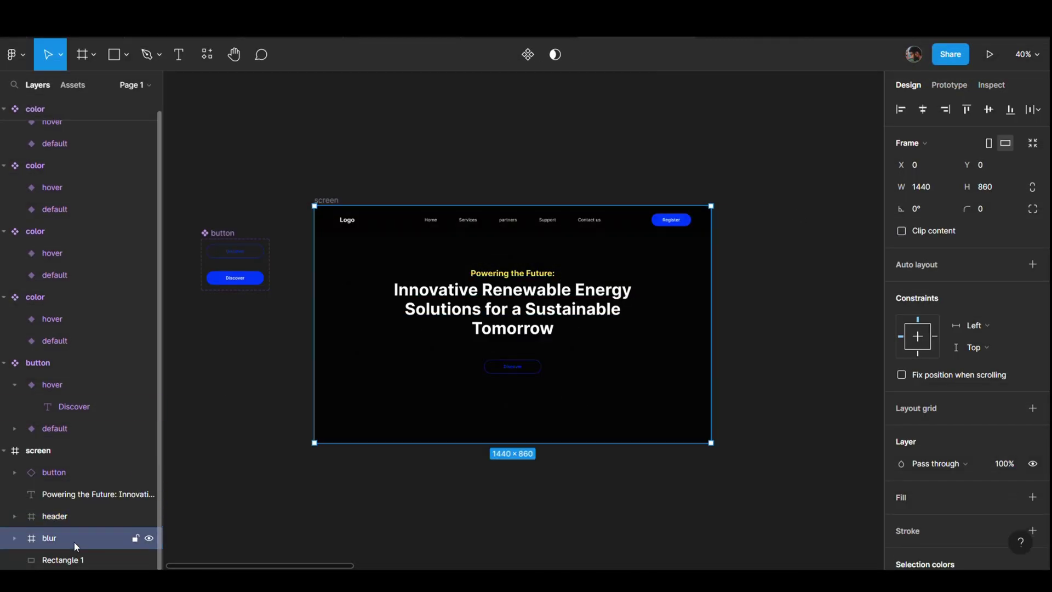
click(57, 560)
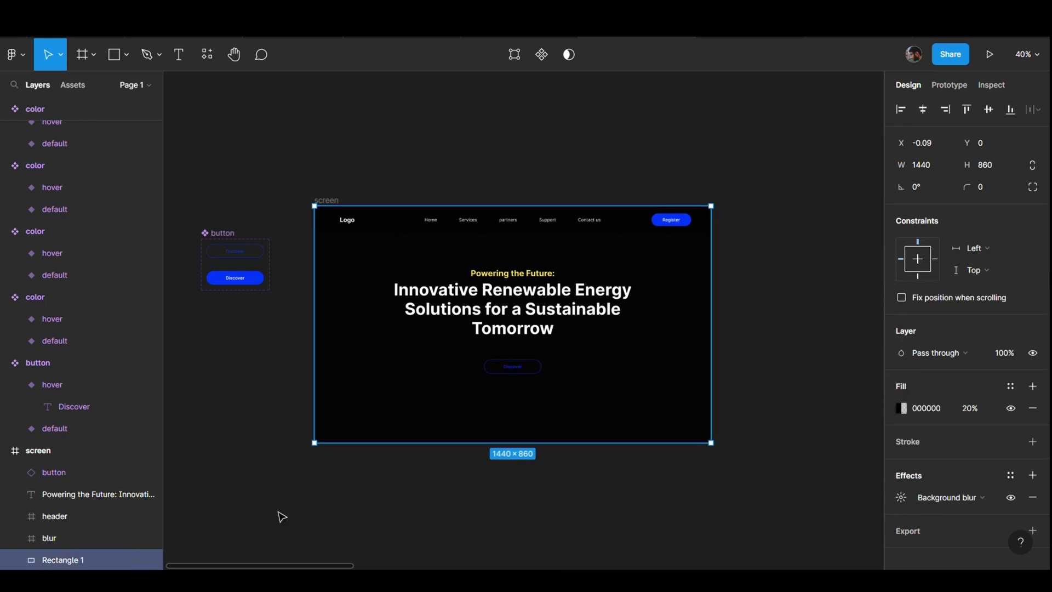
mouse_move(76, 559)
drag(70, 557, 66, 531)
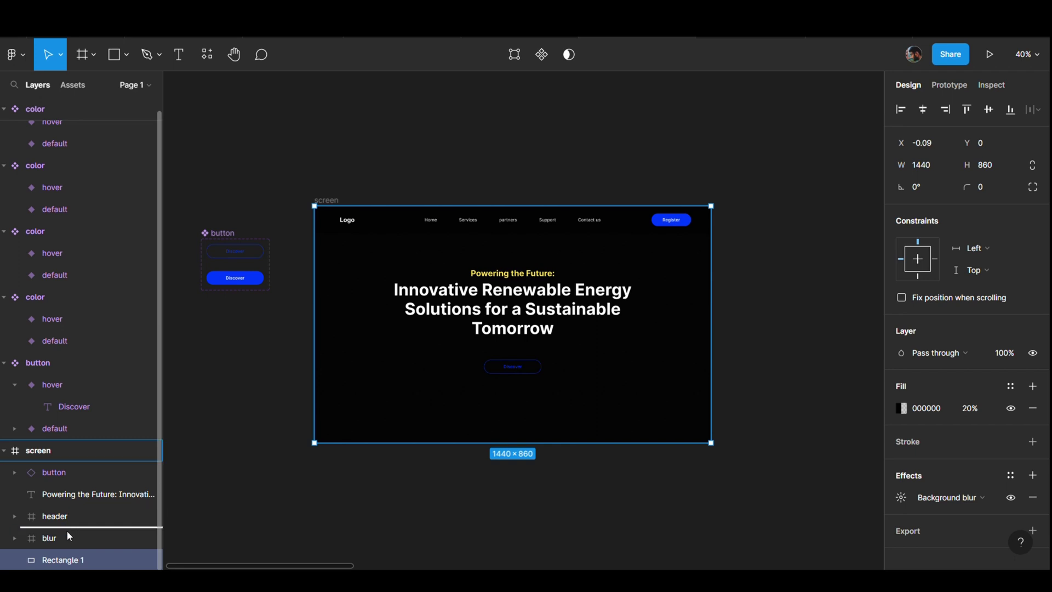
click(989, 54)
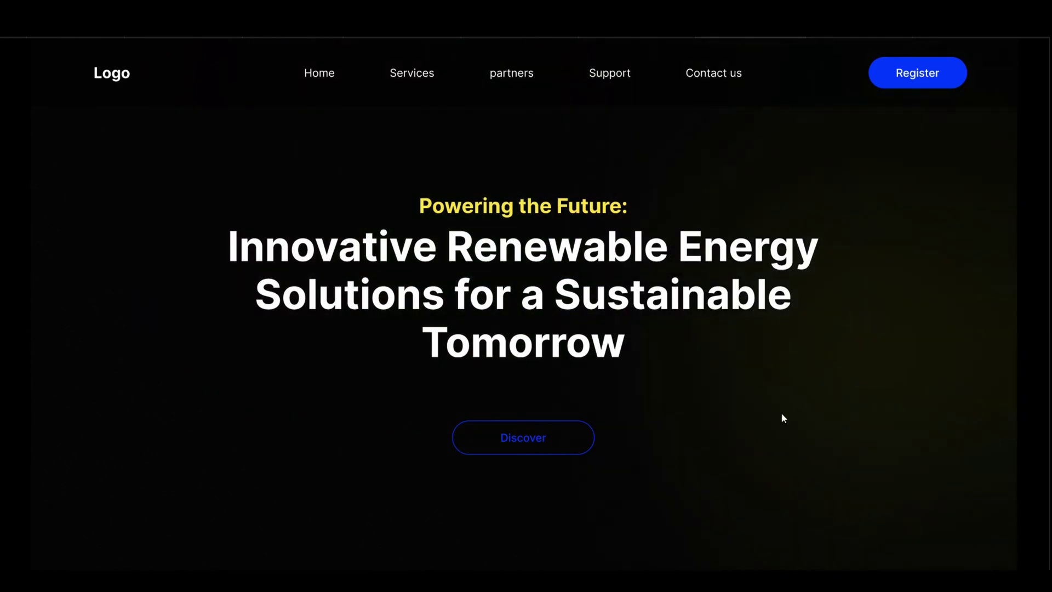
key(Escape)
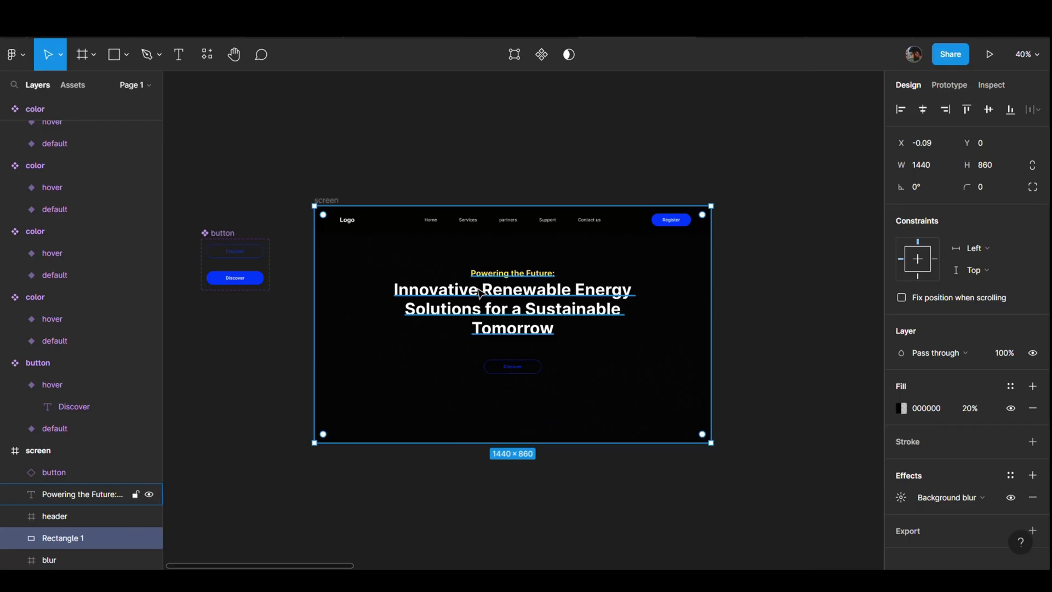
Preview the landing page full-screen again to check the Discover button hover.
key(Escape)
key(ctrl+alt+Return)
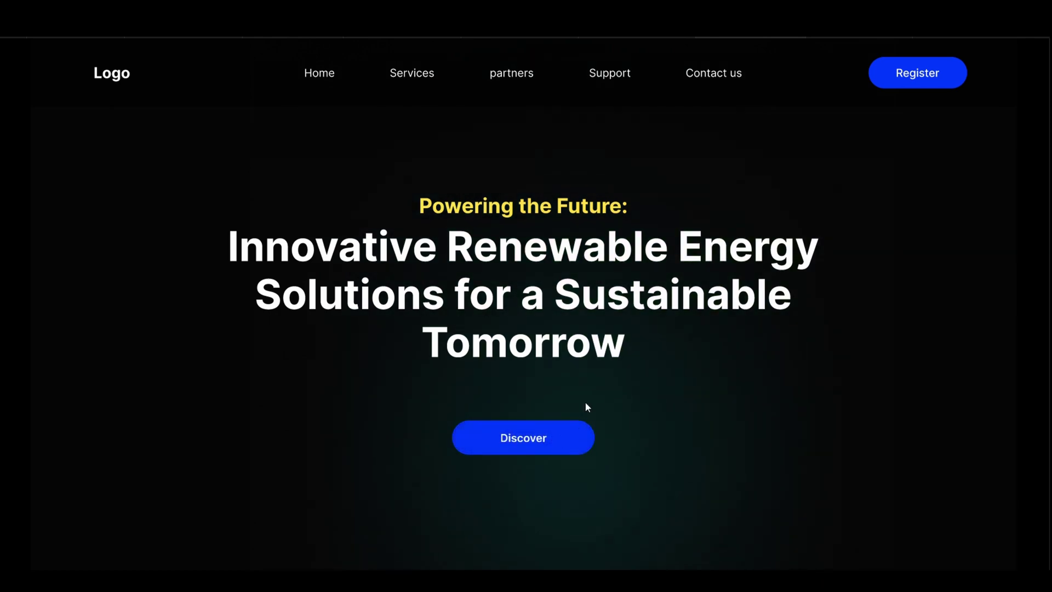
scroll(699, 166, down, 5)
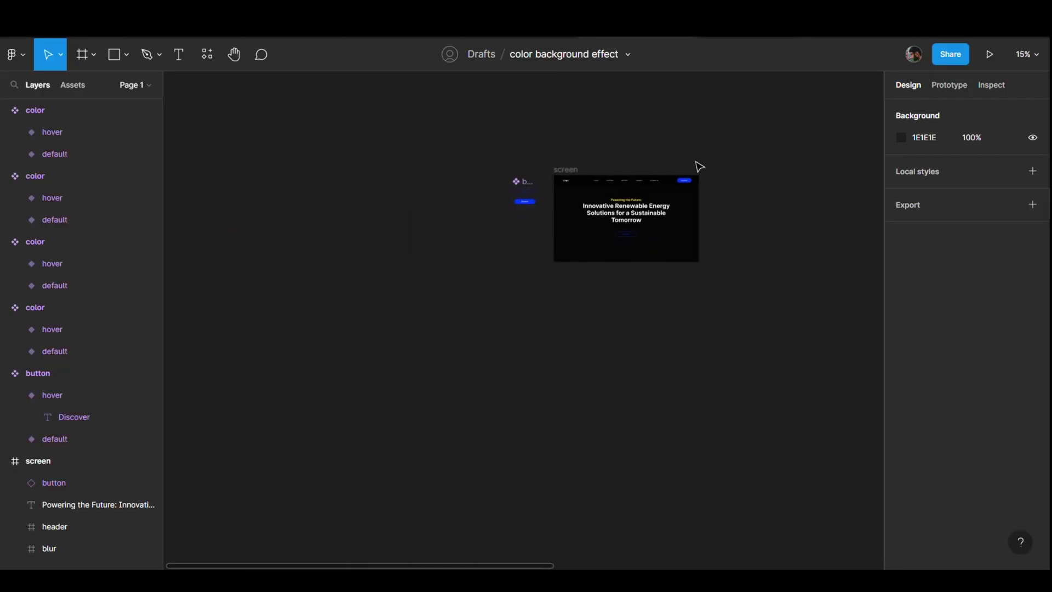
scroll(700, 166, up, 3)
scroll(699, 166, up, 2)
scroll(699, 166, right, 3)
scroll(700, 166, left, 2)
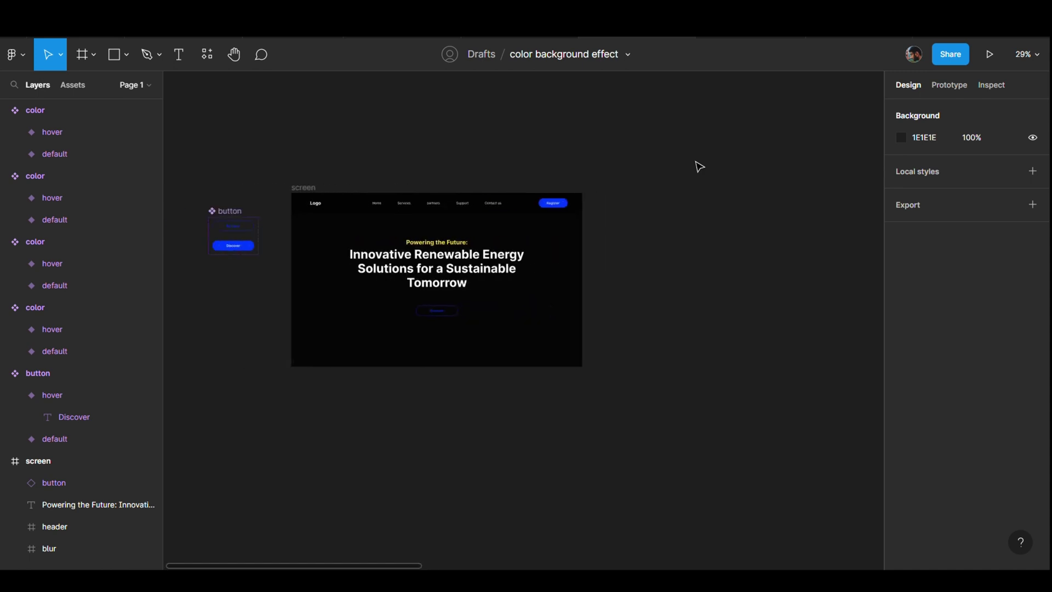
scroll(615, 329, up, 2)
scroll(594, 312, up, 3)
Nudge the Discover button and hero heading down slightly.
click(590, 324)
drag(590, 324, 587, 334)
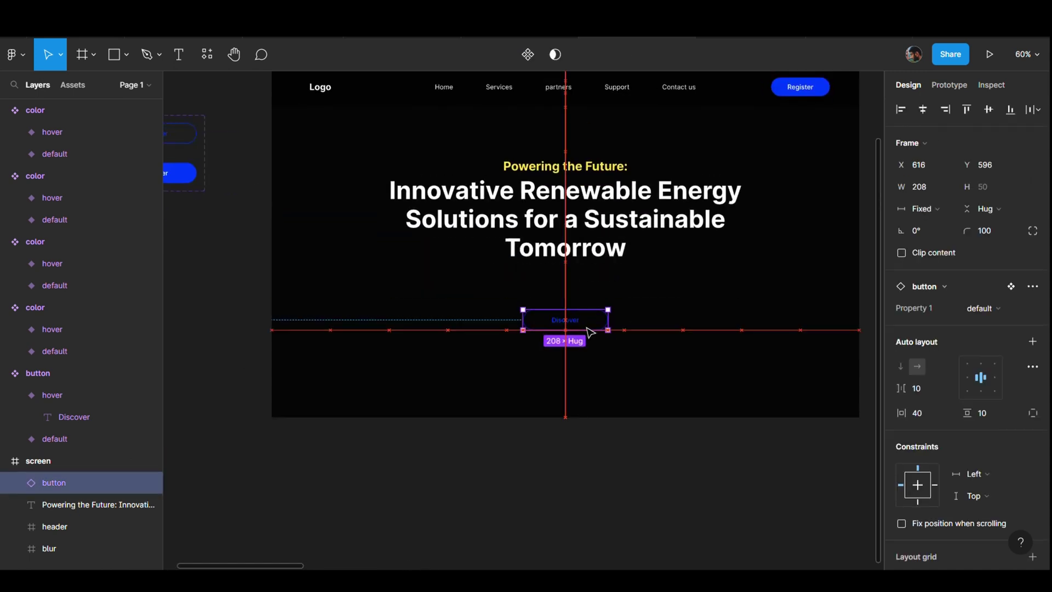
drag(582, 259, 582, 269)
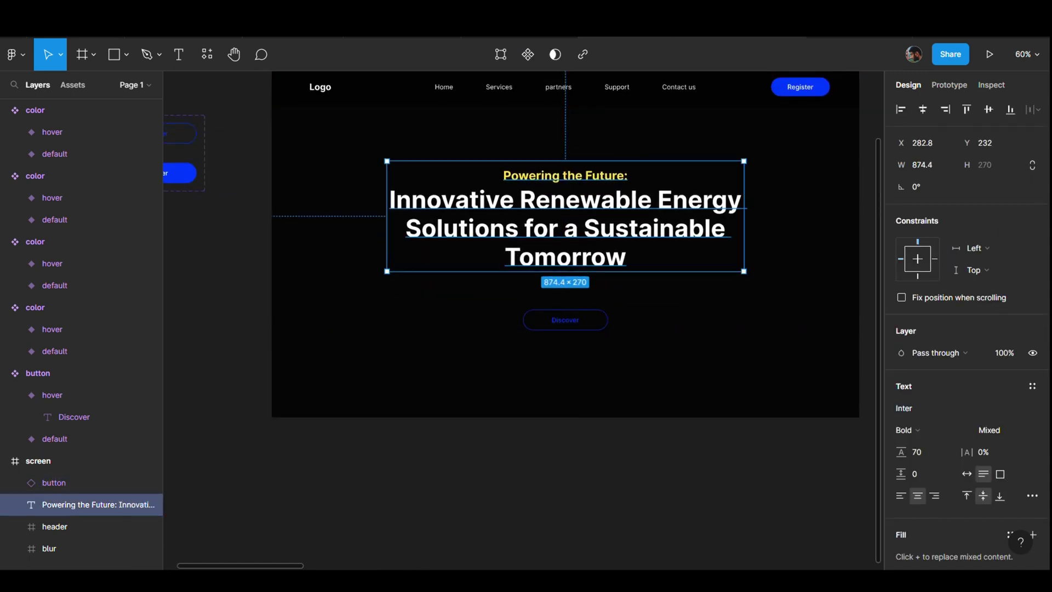